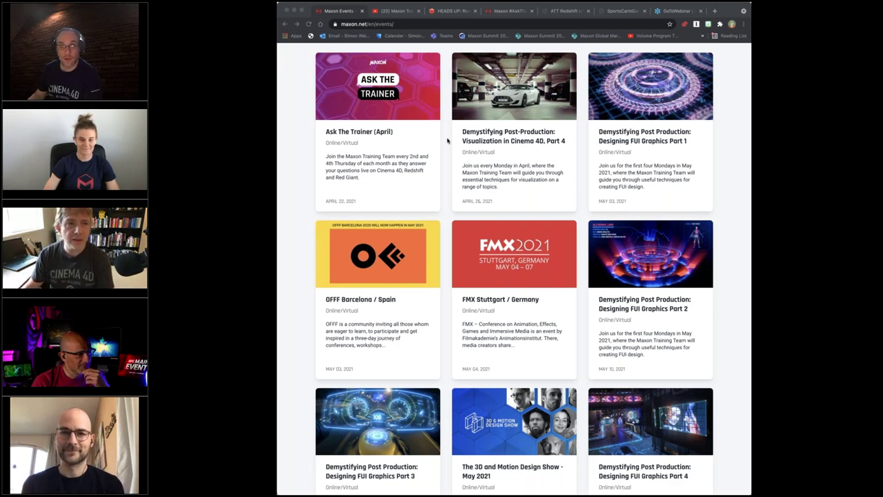
Step: Look over the Maxon Training Team YouTube channel, then go to the 'HEADS UP: Redshift UI Improvements' thread
{"action": "scroll", "coordinate": [447, 141], "scroll_direction": "up", "scroll_amount": 4}
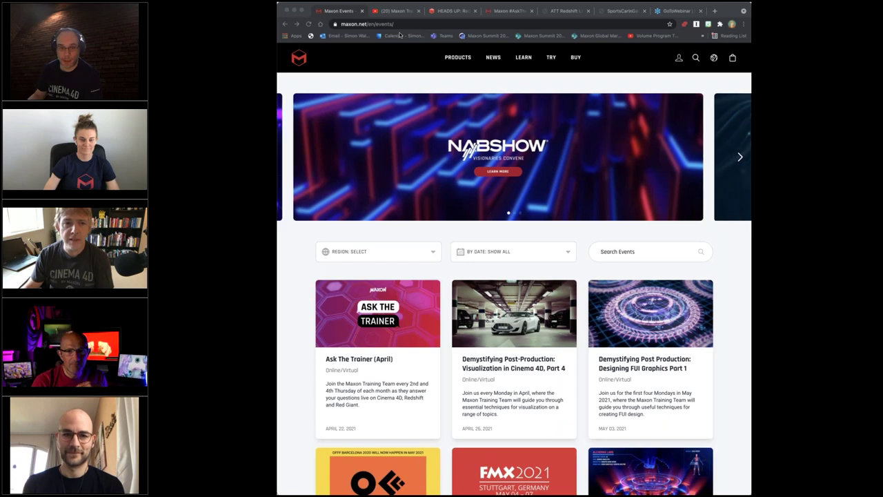
{"action": "left_click", "coordinate": [424, 228]}
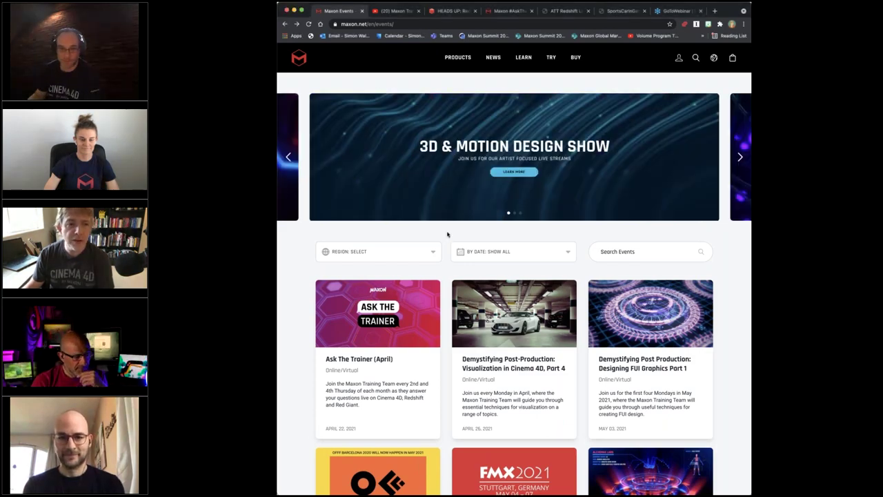
{"action": "scroll", "coordinate": [447, 233], "scroll_direction": "down", "scroll_amount": 3}
{"action": "scroll", "coordinate": [448, 235], "scroll_direction": "down", "scroll_amount": 3}
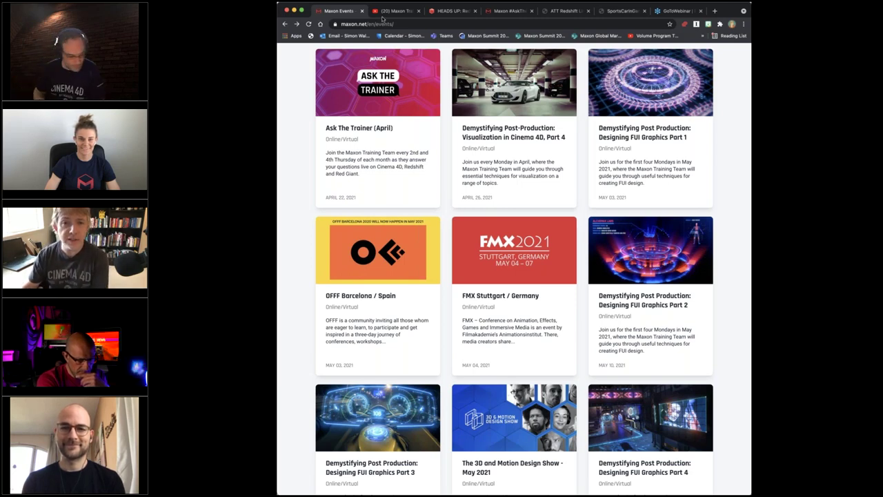
{"action": "left_click", "coordinate": [403, 12]}
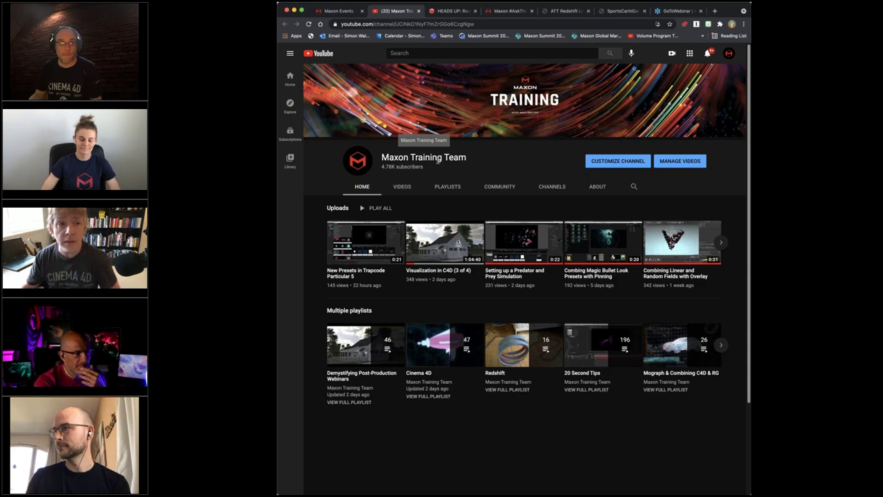
{"action": "left_click", "coordinate": [449, 11]}
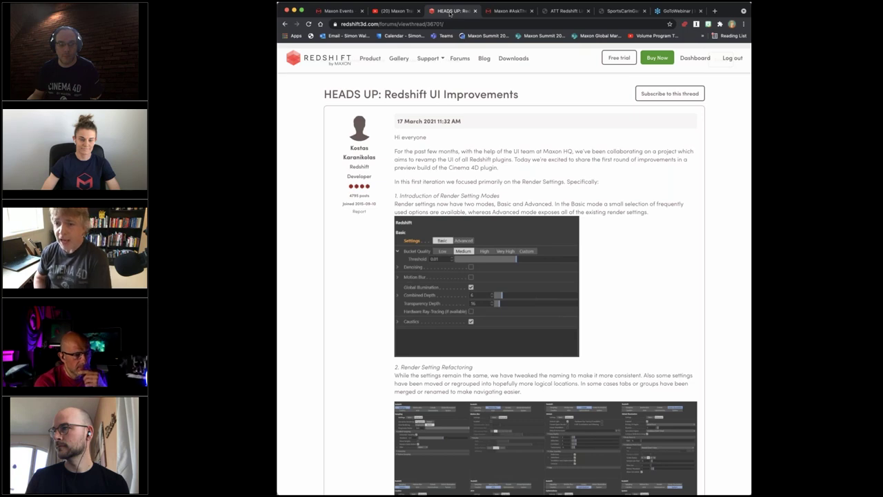
Step: Bring up the Maxon #AskTheTrainer Exclusive Wear merch store page
{"action": "left_click", "coordinate": [509, 11]}
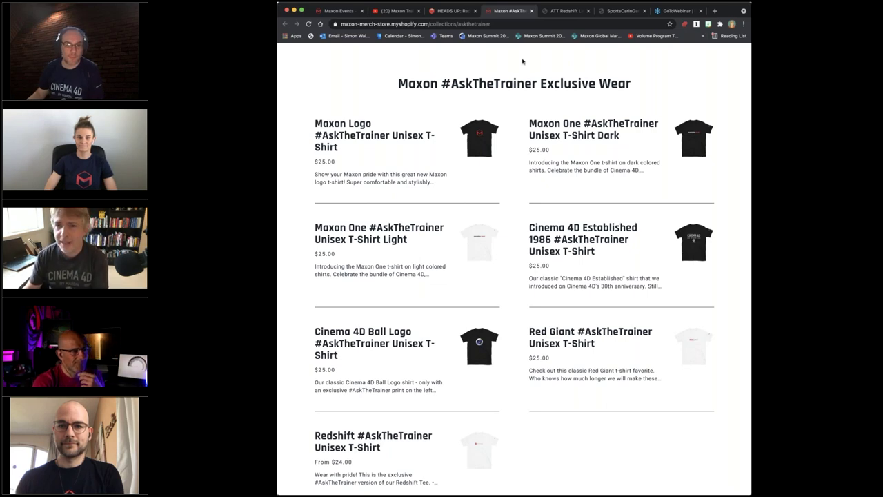
Step: Return to the Maxon Events page on the way back to Cinema 4D
{"action": "left_click", "coordinate": [338, 11]}
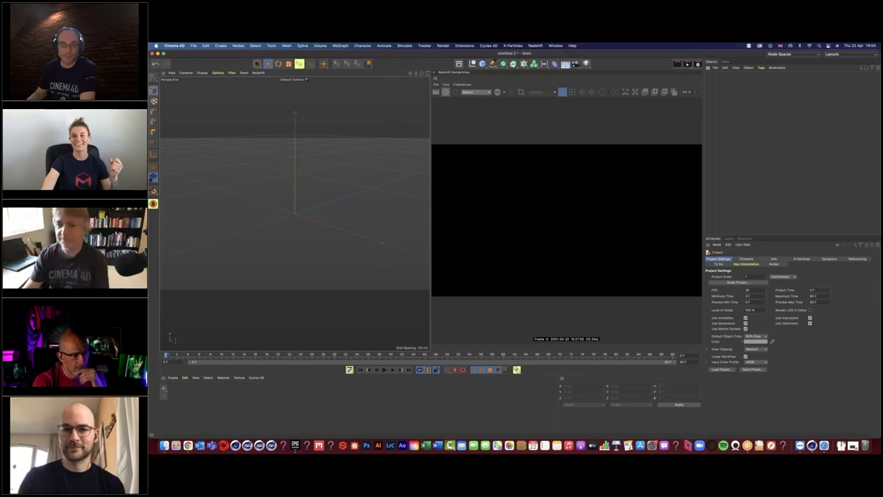
Step: Bring up Render Settings, move it to the centre, and show Redshift's Basic mode
{"action": "key", "text": "super+b"}
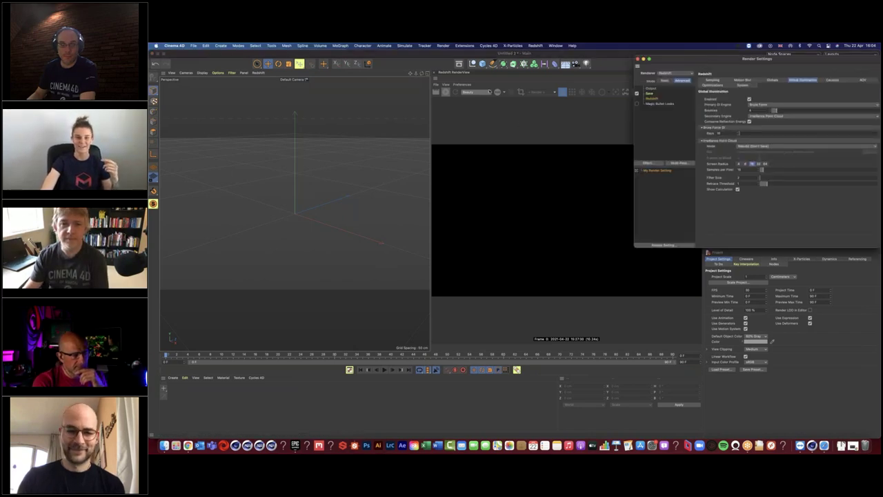
{"action": "left_click_drag", "start_coordinate": [676, 58], "coordinate": [378, 85]}
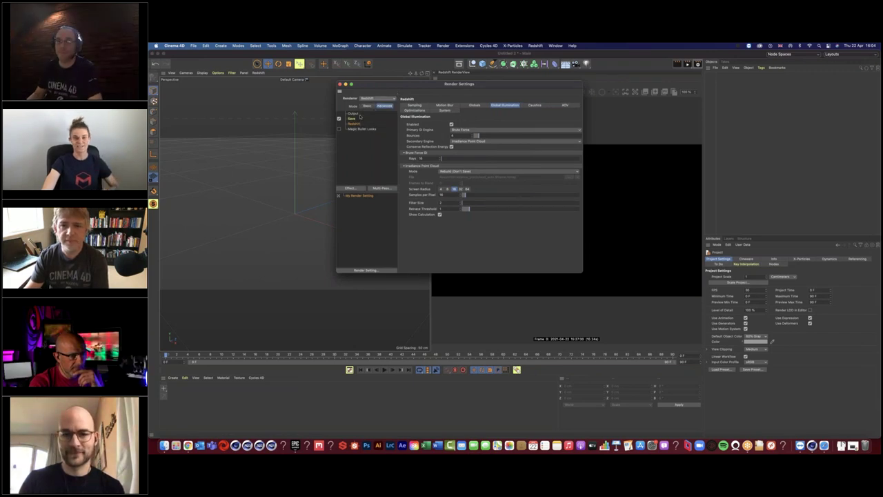
{"action": "left_click", "coordinate": [367, 106]}
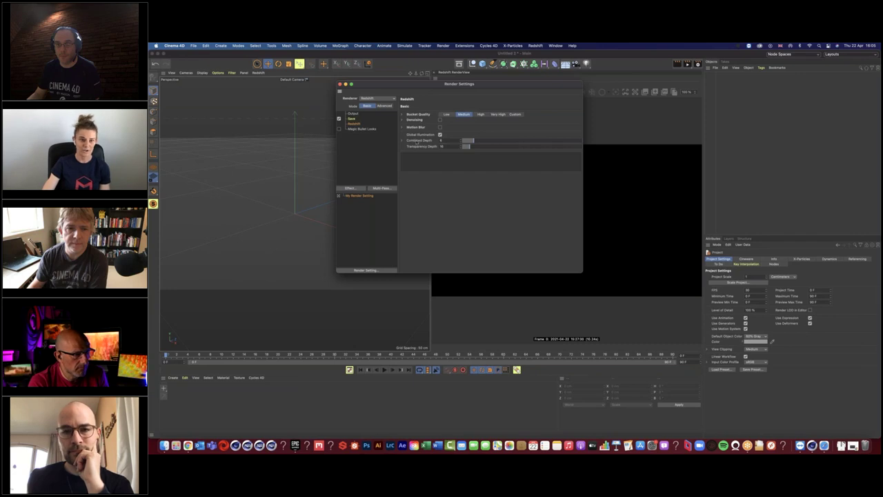
Step: In Advanced mode, set the secondary GI engine to Brute Force
{"action": "left_click", "coordinate": [384, 106]}
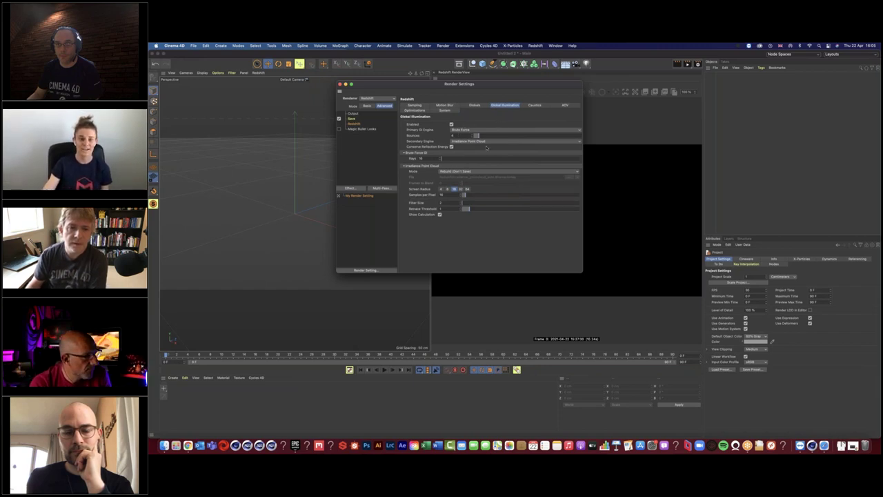
{"action": "left_click", "coordinate": [482, 141]}
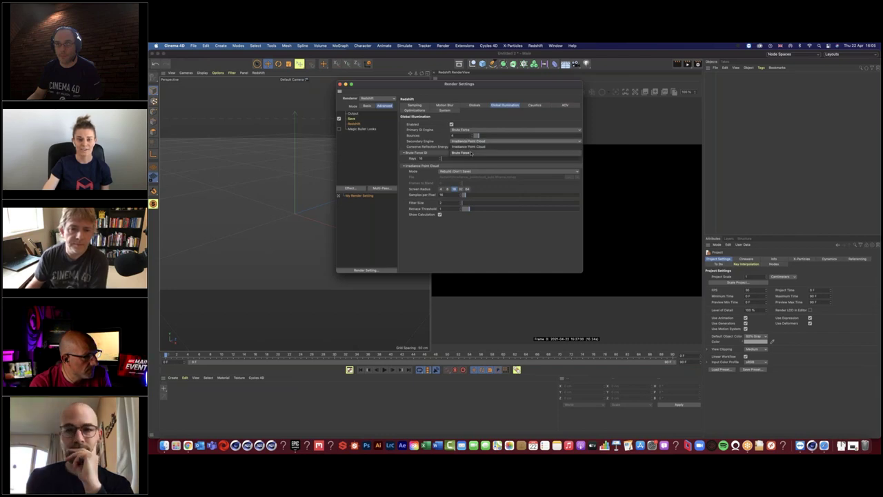
{"action": "left_click", "coordinate": [483, 146]}
Step: Check the Basic mode modified-settings note, then return to Advanced Sampling settings
{"action": "left_click", "coordinate": [367, 105]}
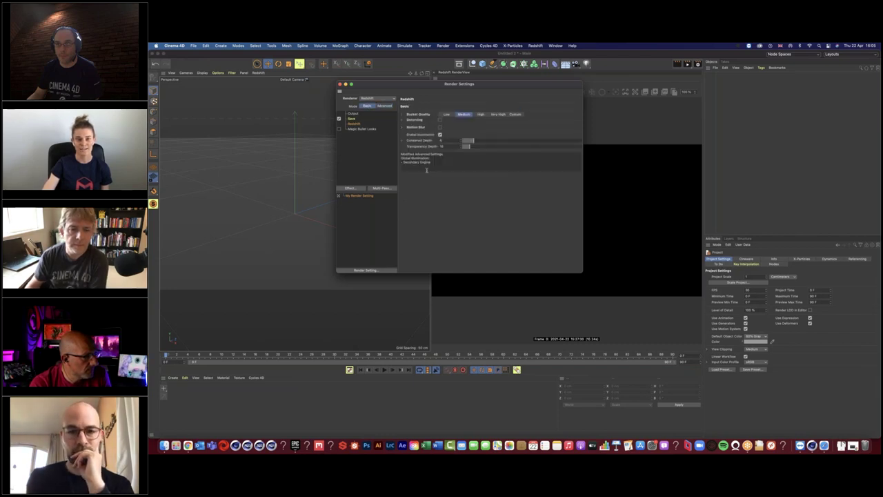
{"action": "left_click_drag", "start_coordinate": [400, 153], "coordinate": [440, 173]}
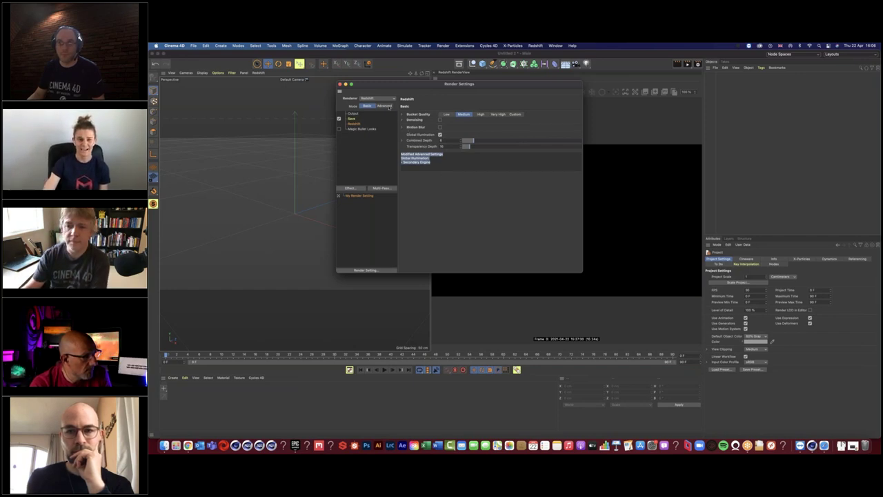
{"action": "left_click", "coordinate": [385, 105]}
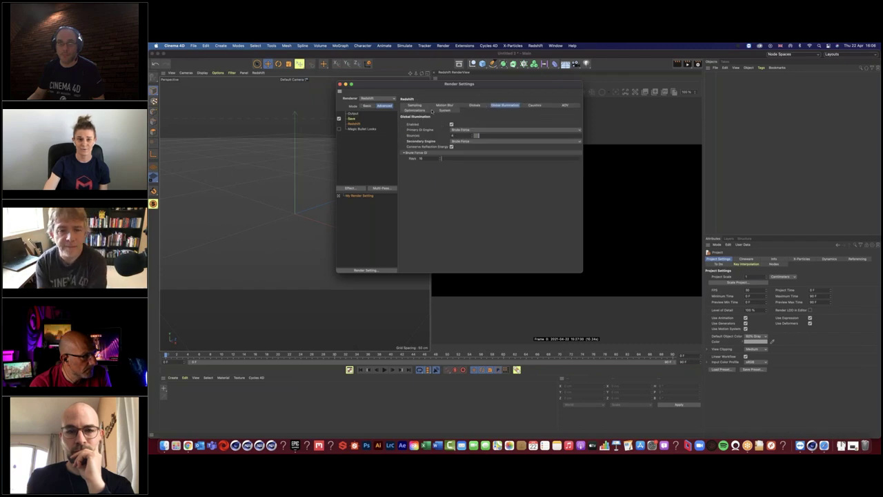
{"action": "left_click", "coordinate": [415, 104]}
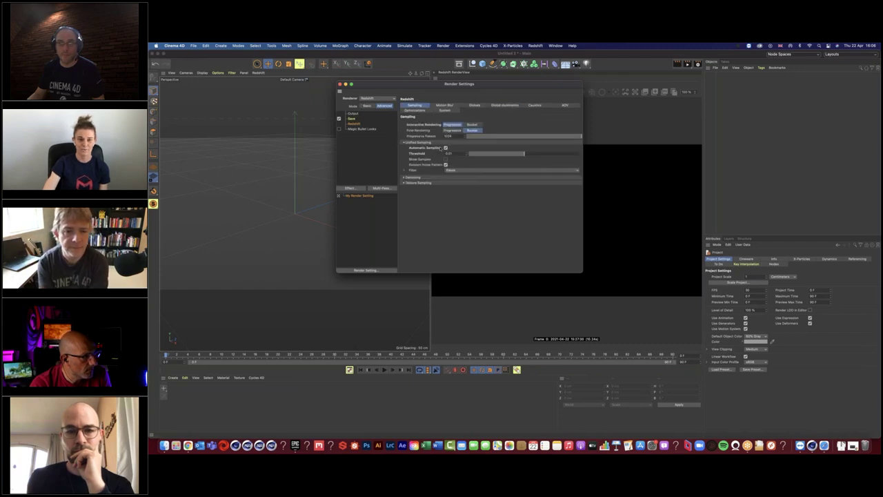
Step: Disable Automatic Sampling, enable the Reflection override, and review the changes in Basic mode
{"action": "left_click", "coordinate": [446, 148]}
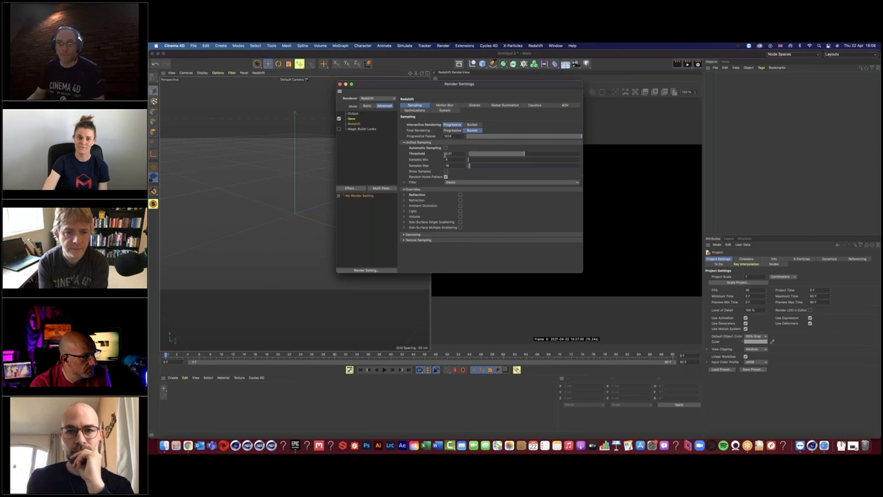
{"action": "left_click", "coordinate": [460, 194]}
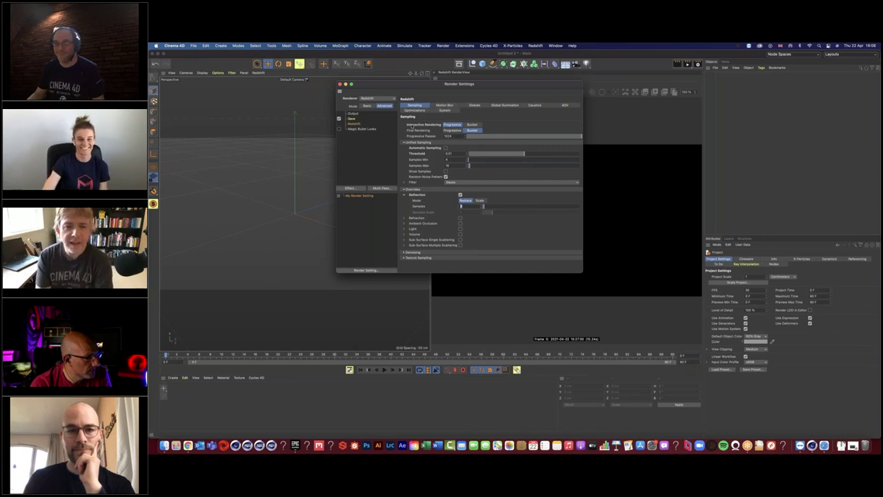
{"action": "left_click", "coordinate": [367, 106]}
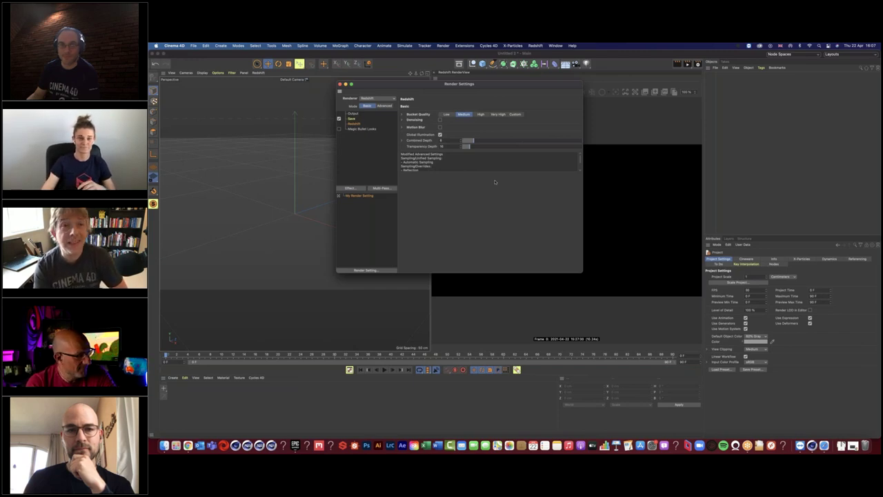
Step: Show the Advanced Global Illumination page, with Brute Force as primary and secondary engines
{"action": "left_click", "coordinate": [422, 134]}
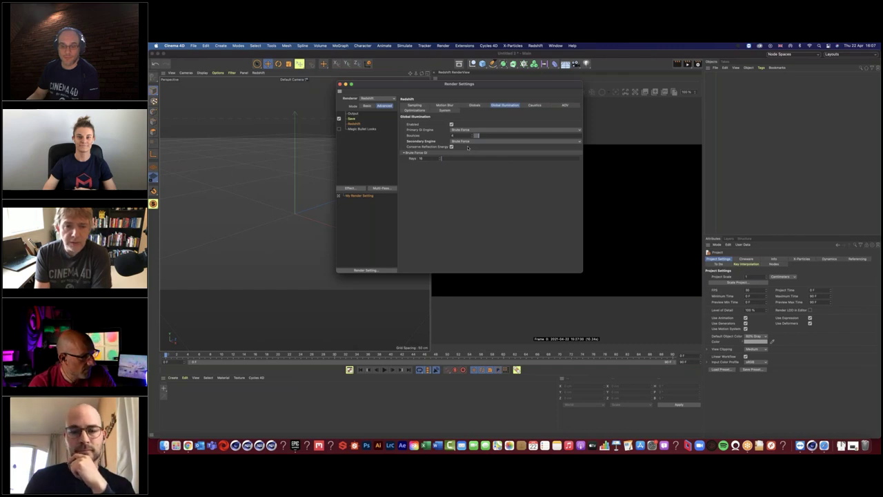
Step: List the GI engines and make Irradiance Point Cloud the secondary engine
{"action": "left_click", "coordinate": [483, 129]}
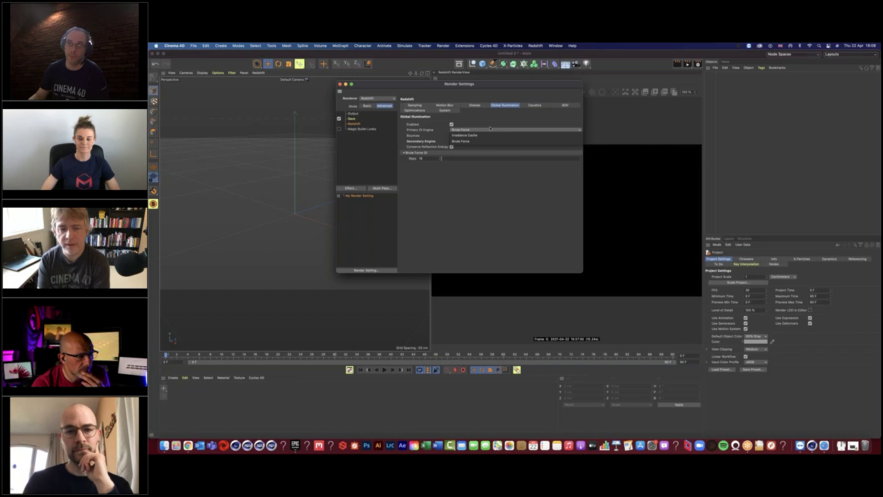
{"action": "left_click", "coordinate": [476, 135]}
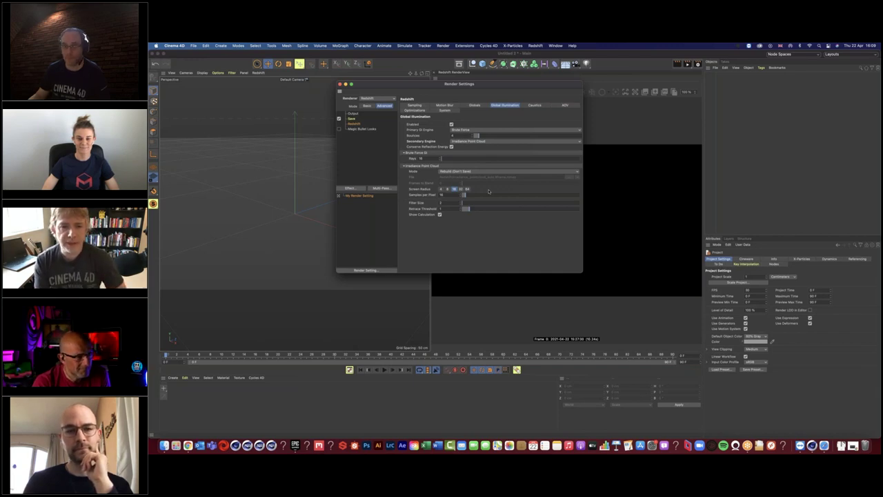
Step: Show the secondary engine choices, then dismiss the list, leaving Irradiance Point Cloud selected
{"action": "left_click", "coordinate": [475, 141]}
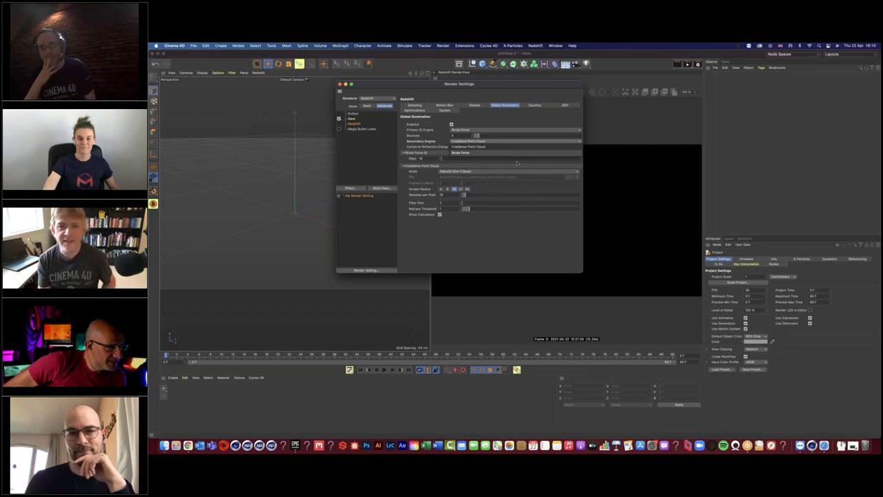
{"action": "left_click", "coordinate": [535, 221]}
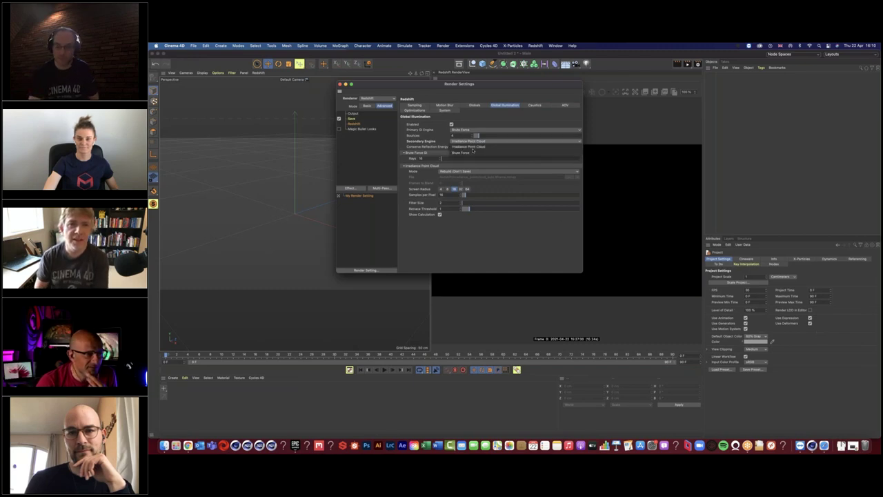
Step: Switch the secondary GI engine back to Brute Force, showing 16 rays
{"action": "left_click", "coordinate": [474, 141]}
{"action": "left_click", "coordinate": [473, 152]}
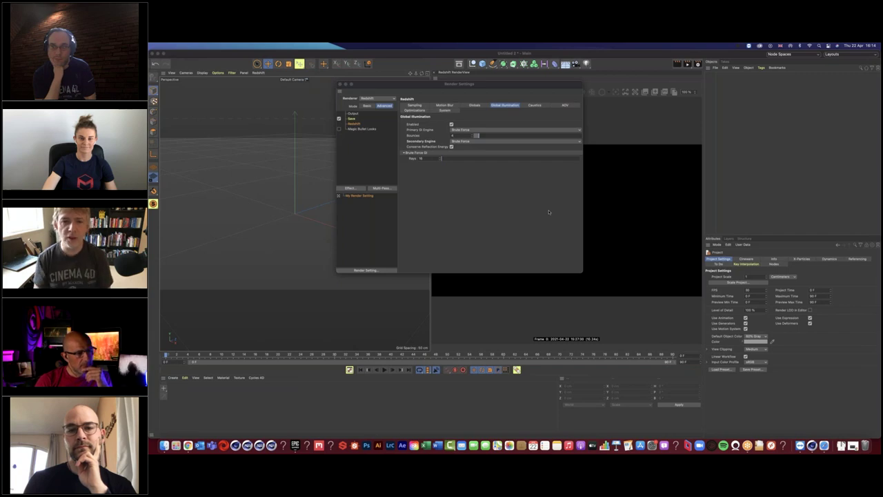
Step: Set Redshift GI bounces to 1, then toggle Render Settings to Basic and back to Advanced
{"action": "left_click", "coordinate": [436, 137]}
{"action": "type", "text": "1"}
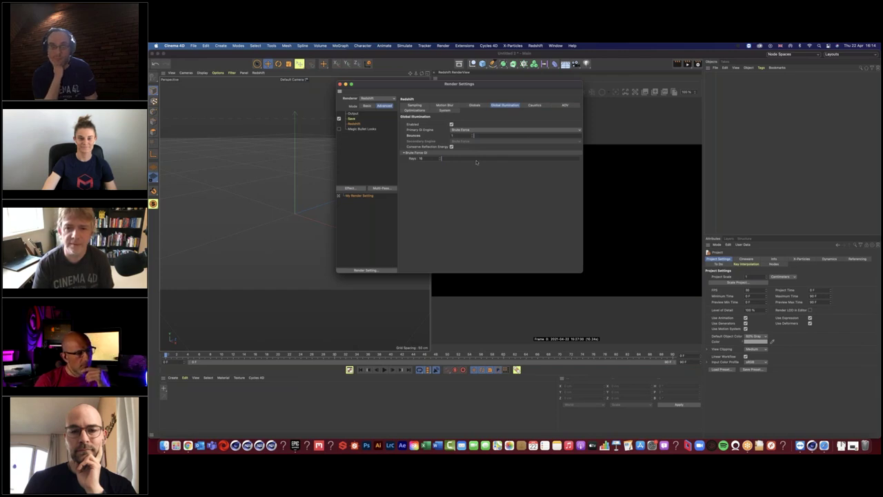
{"action": "left_click", "coordinate": [474, 135]}
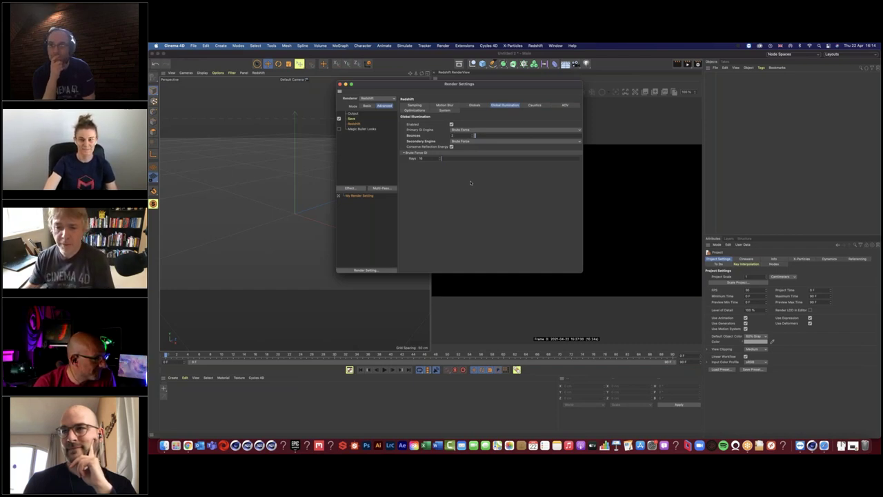
{"action": "left_click", "coordinate": [367, 105]}
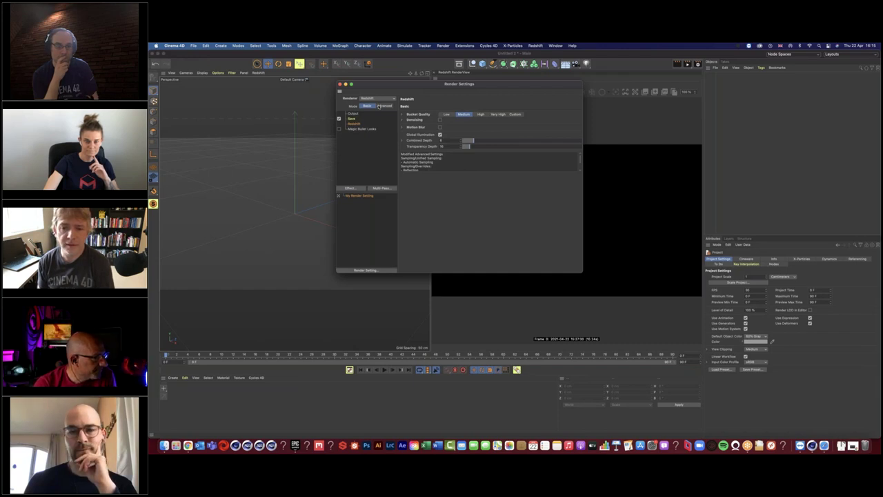
{"action": "left_click", "coordinate": [380, 105]}
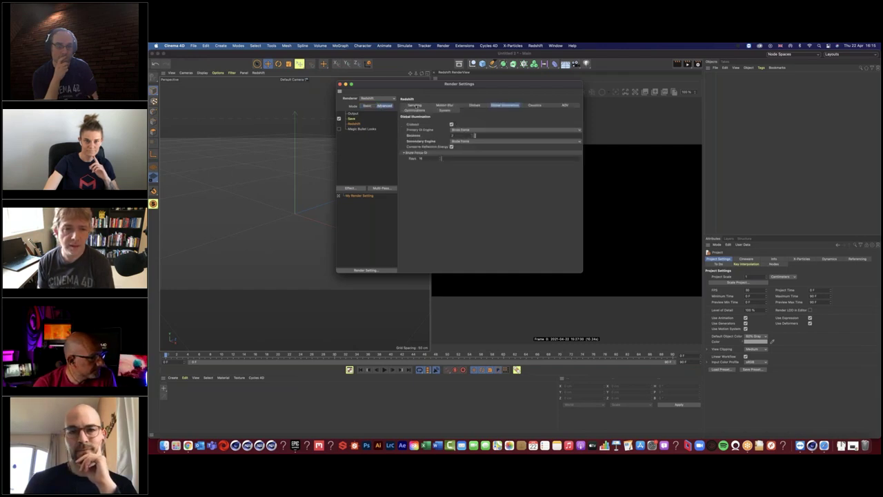
Step: Show the Advanced sampling settings and enable Automatic Sampling (1024 passes, 0.01 threshold)
{"action": "left_click", "coordinate": [414, 104]}
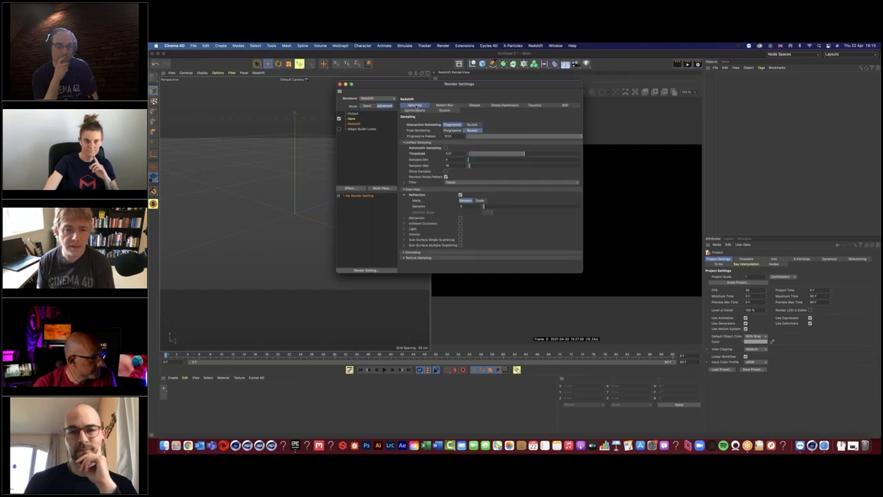
{"action": "left_click", "coordinate": [446, 148]}
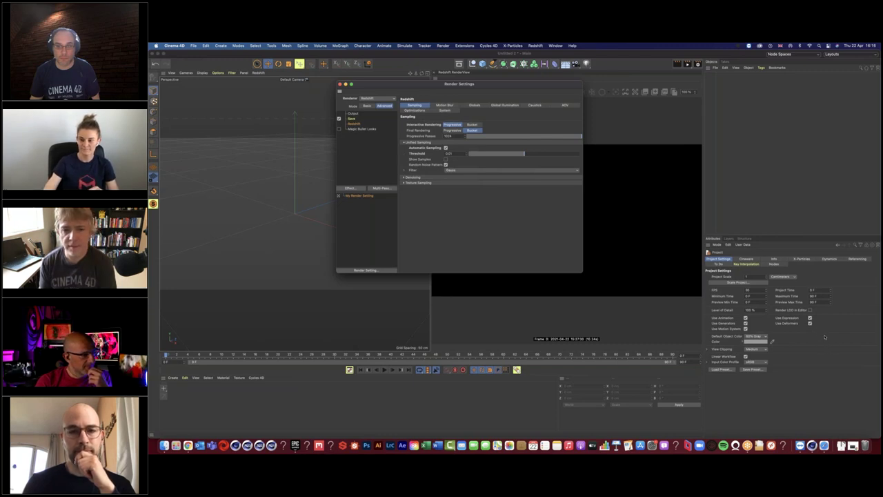
{"action": "key", "text": "super+Tab"}
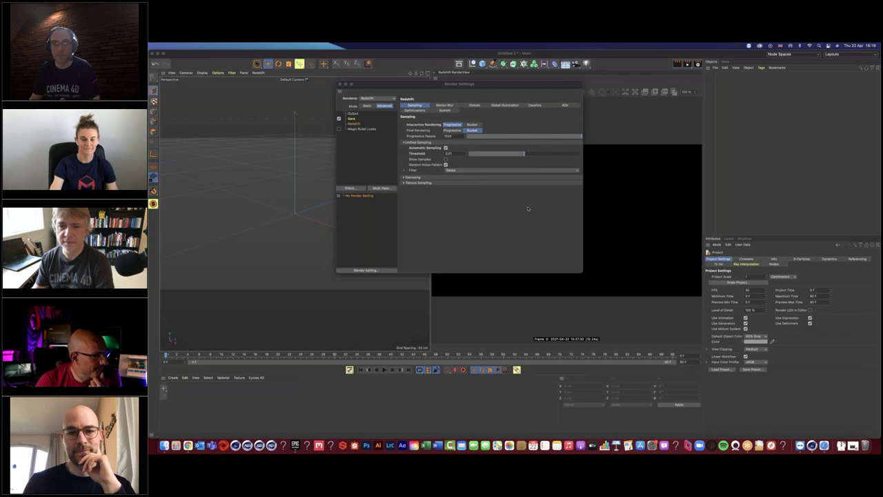
{"action": "left_click", "coordinate": [367, 105]}
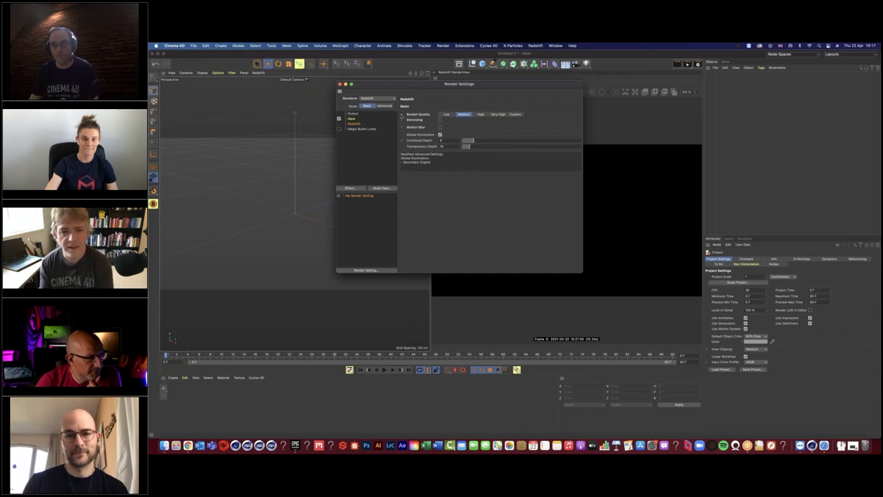
Step: Expand the Bucket Quality group in Basic mode to expose its Threshold value
{"action": "left_click", "coordinate": [401, 114]}
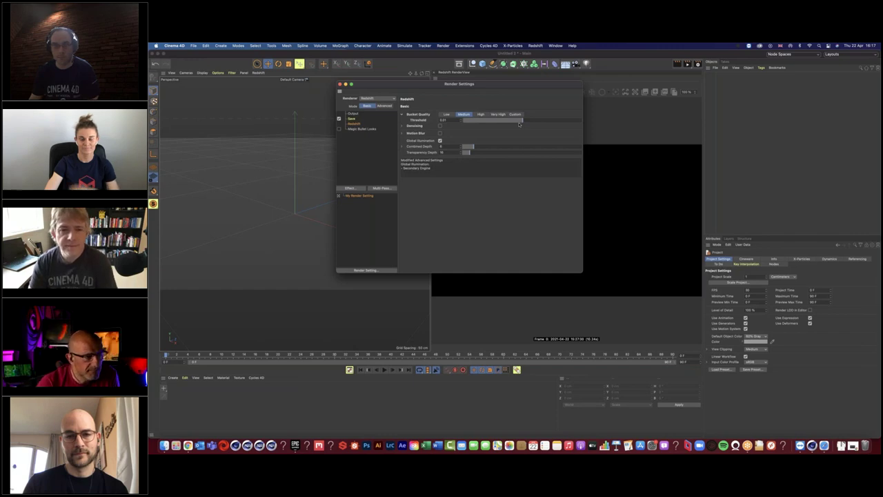
Step: Drag the Bucket Quality threshold through 0.005 up to its maximum and back, then pick the Low preset
{"action": "left_click_drag", "start_coordinate": [519, 124], "coordinate": [469, 122]}
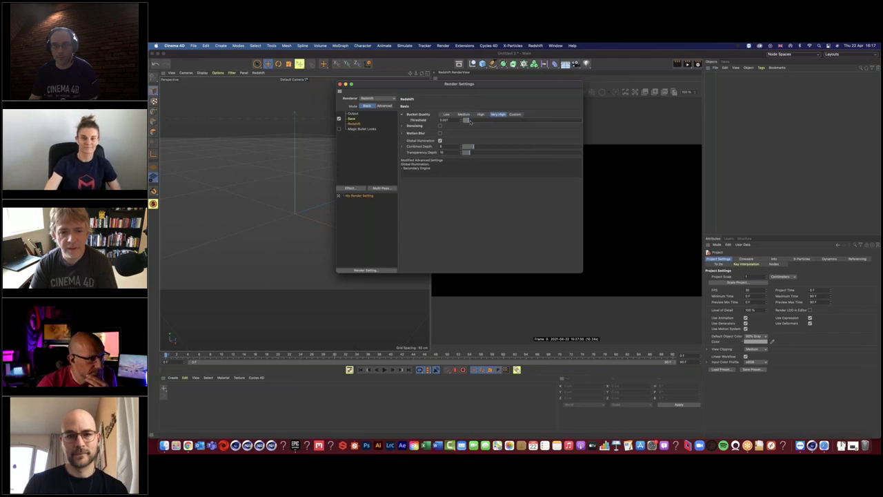
{"action": "left_click_drag", "start_coordinate": [470, 121], "coordinate": [520, 121]}
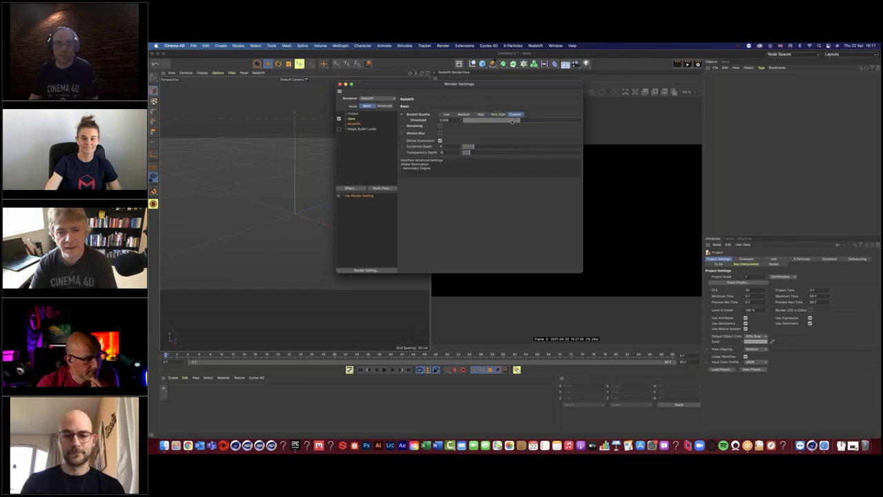
{"action": "left_click_drag", "start_coordinate": [526, 122], "coordinate": [545, 122]}
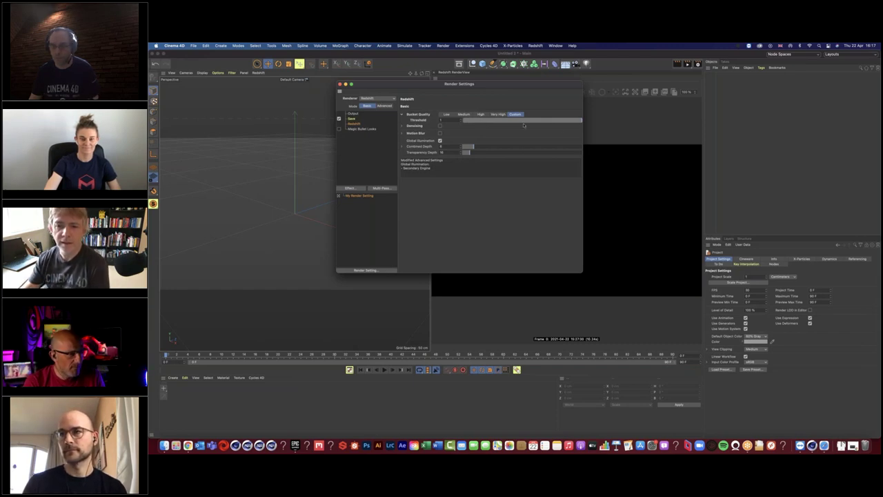
{"action": "left_click_drag", "start_coordinate": [574, 123], "coordinate": [464, 121]}
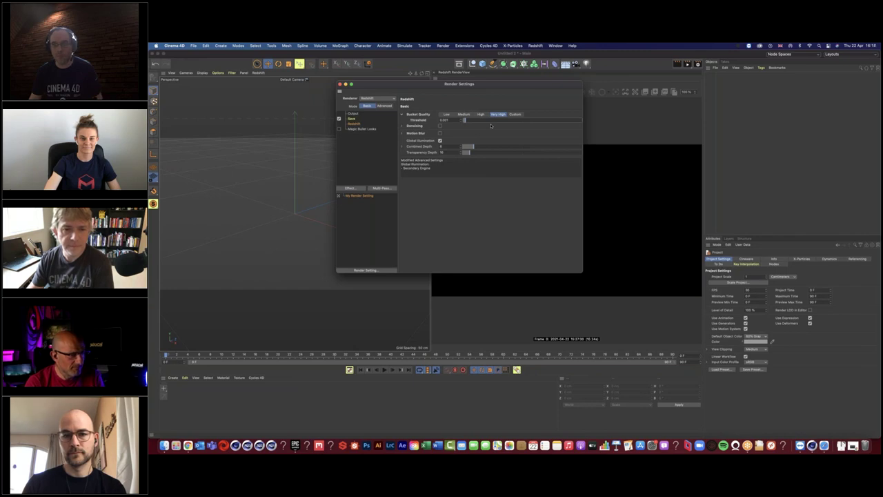
{"action": "left_click", "coordinate": [447, 114]}
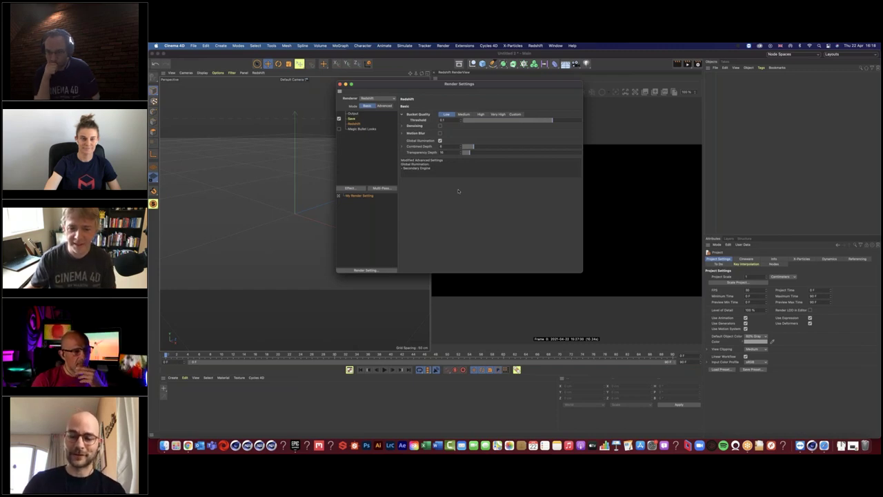
Step: In Advanced mode, set the secondary GI engine to Irradiance Point Cloud, then return to Basic
{"action": "left_click", "coordinate": [384, 106]}
{"action": "left_click", "coordinate": [505, 105]}
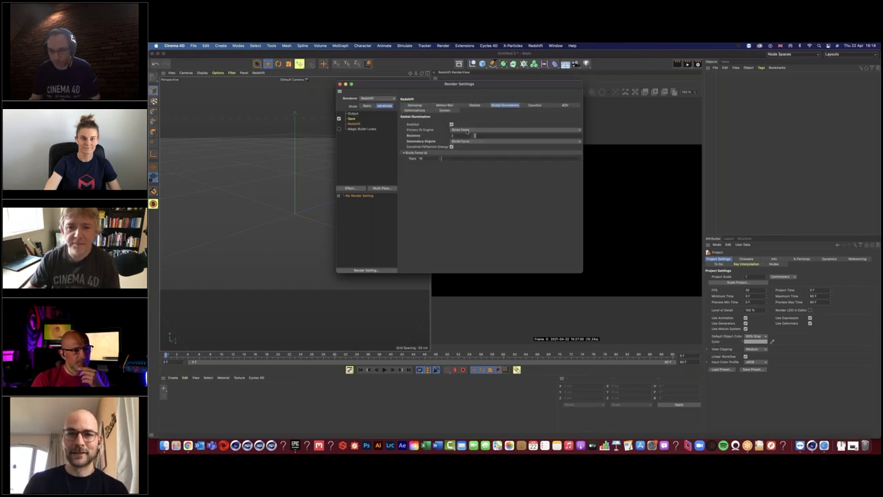
{"action": "left_click", "coordinate": [469, 141]}
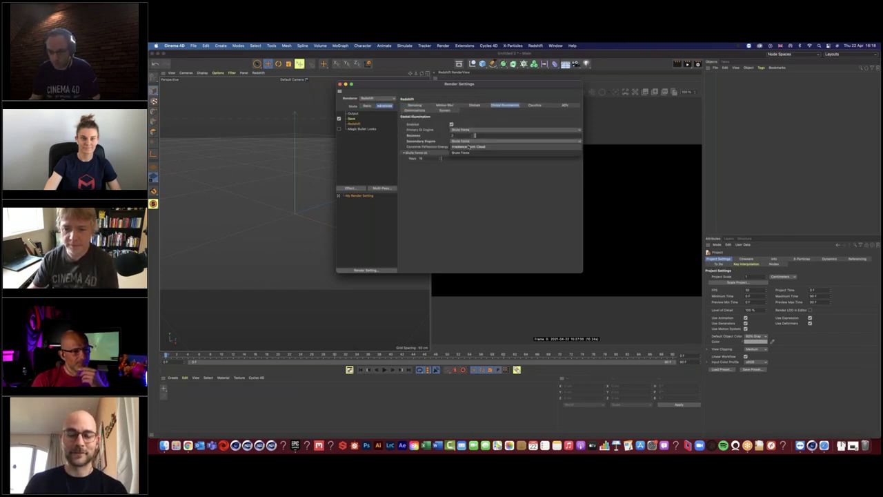
{"action": "left_click", "coordinate": [469, 147]}
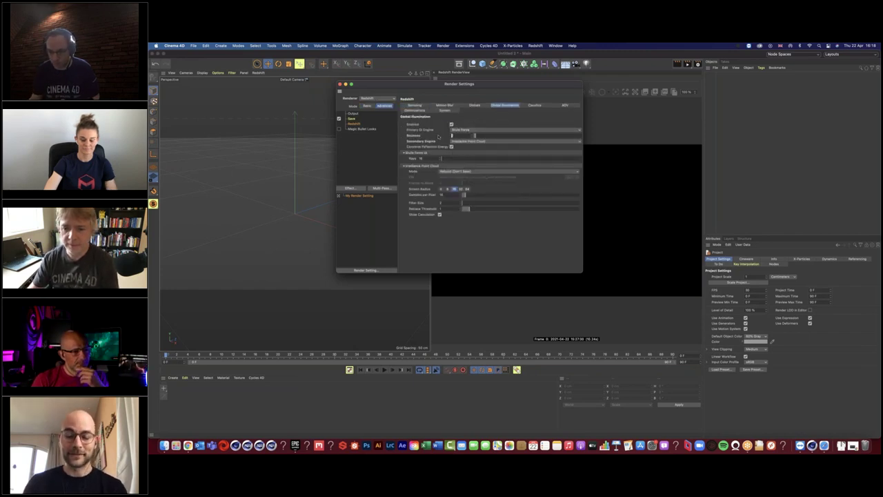
{"action": "left_click", "coordinate": [370, 106]}
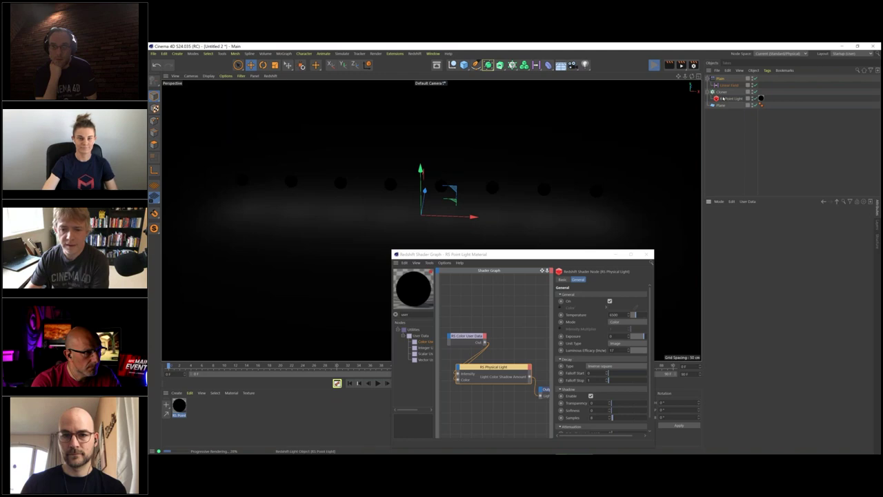
Step: Select the RS Point Light's material tag, stop the Redshift IPR, and nudge the RS Color User Data node up-left
{"action": "left_click", "coordinate": [730, 99]}
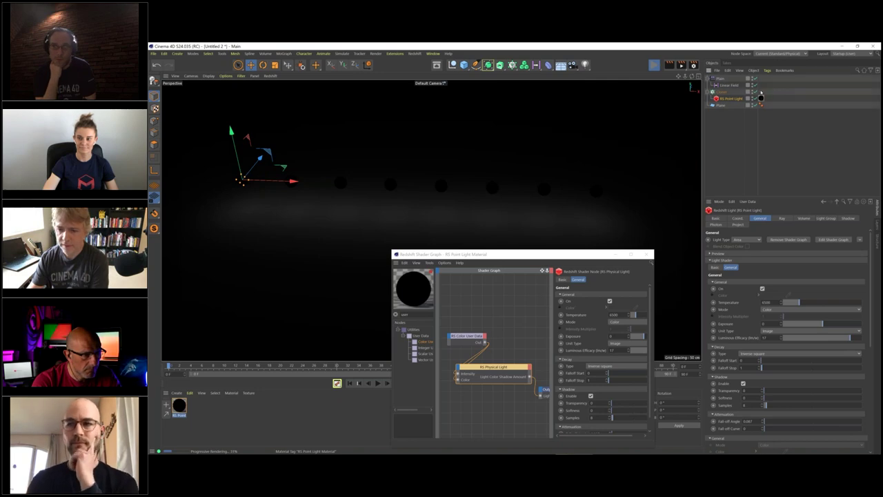
{"action": "left_click", "coordinate": [761, 98]}
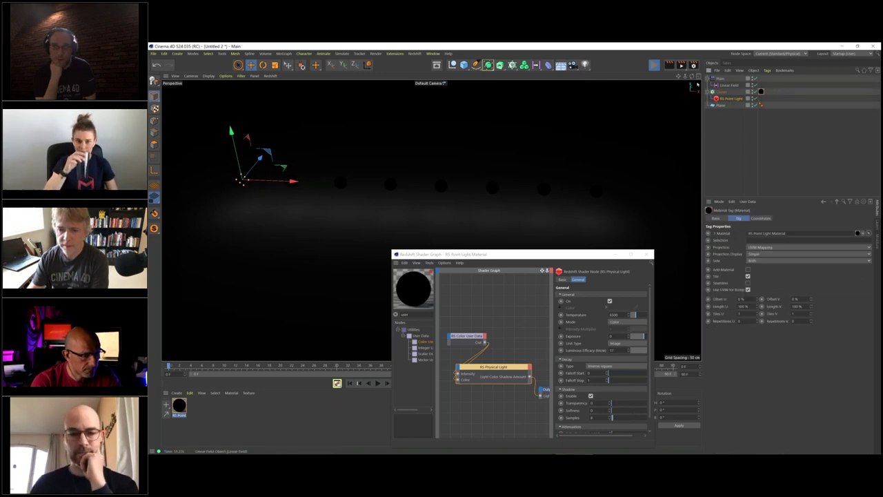
{"action": "left_click", "coordinate": [654, 65]}
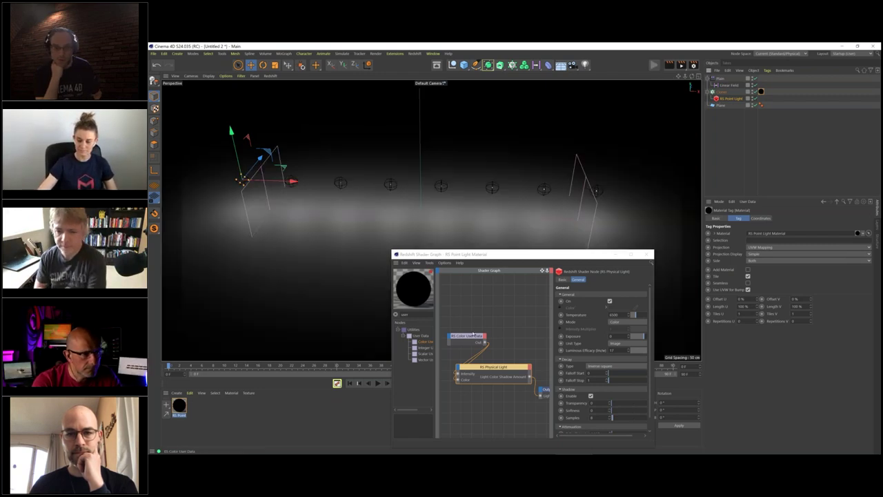
{"action": "left_click_drag", "start_coordinate": [469, 335], "coordinate": [462, 329]}
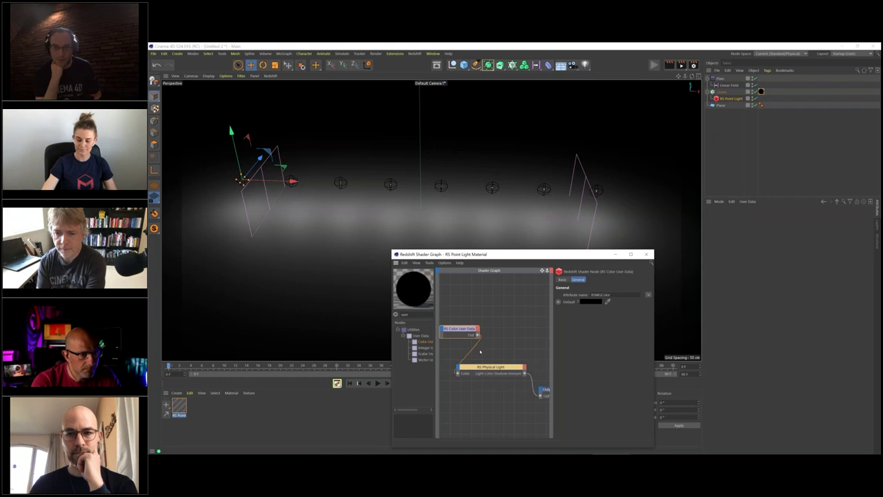
Step: Inspect the Cloner's Object and Transform settings, where the clone Color is white
{"action": "left_click", "coordinate": [721, 92]}
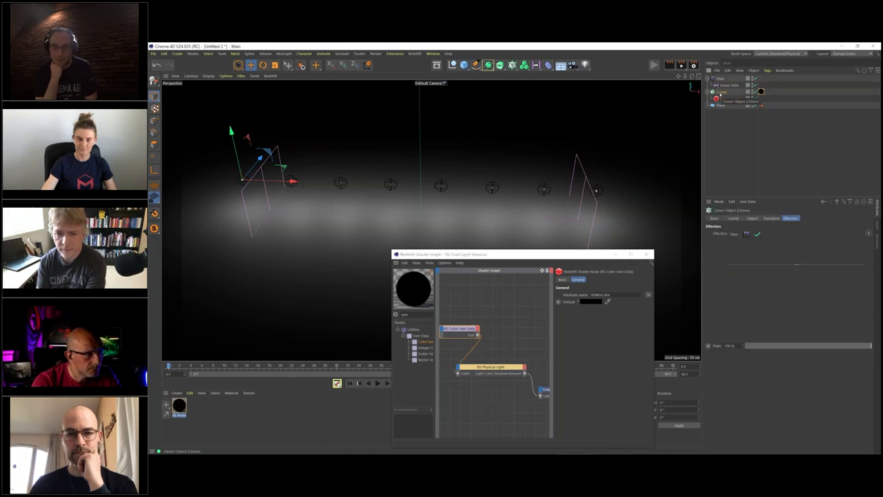
{"action": "left_click", "coordinate": [759, 218]}
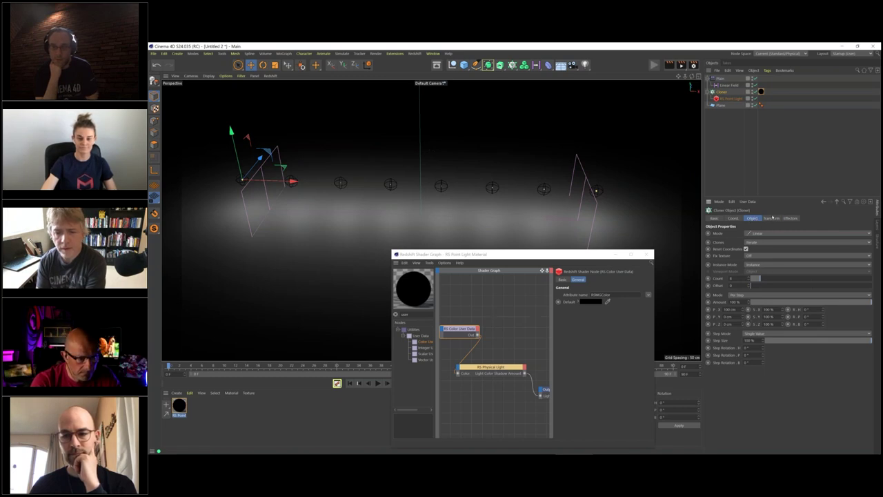
{"action": "left_click", "coordinate": [771, 218]}
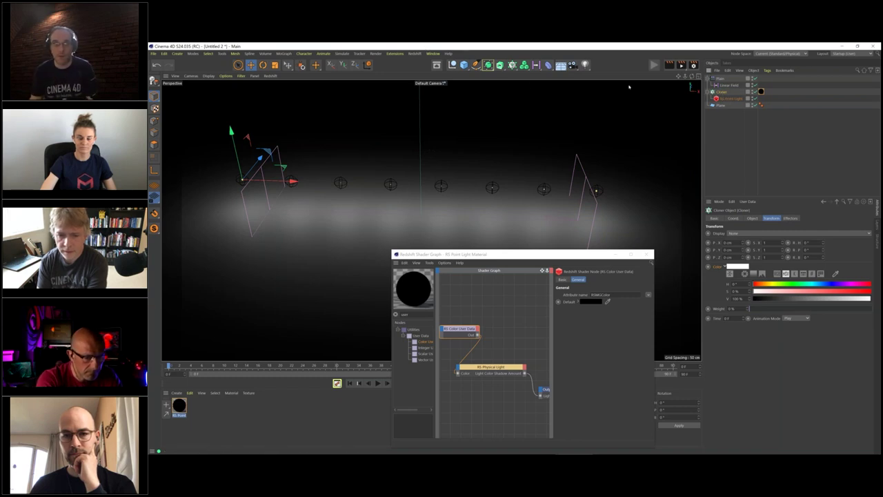
{"action": "left_click", "coordinate": [283, 54]}
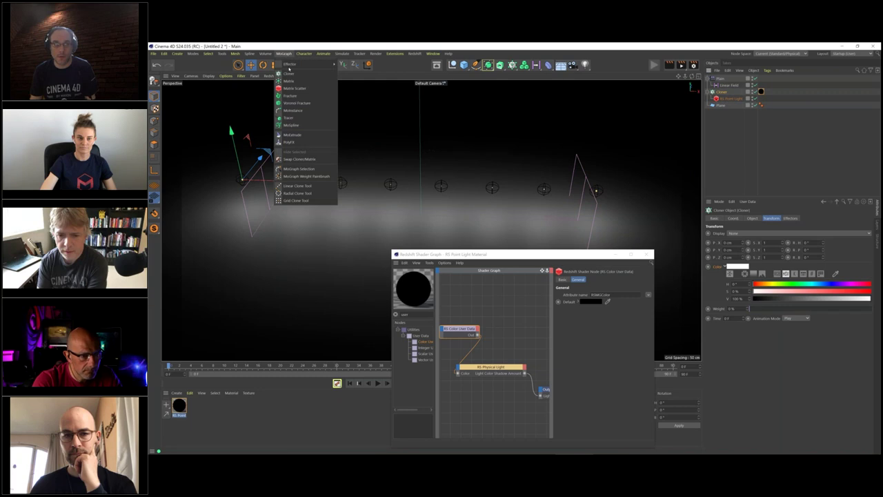
Step: Add a Random effector to the clones and uncheck its Position randomization
{"action": "mouse_move", "coordinate": [324, 64]}
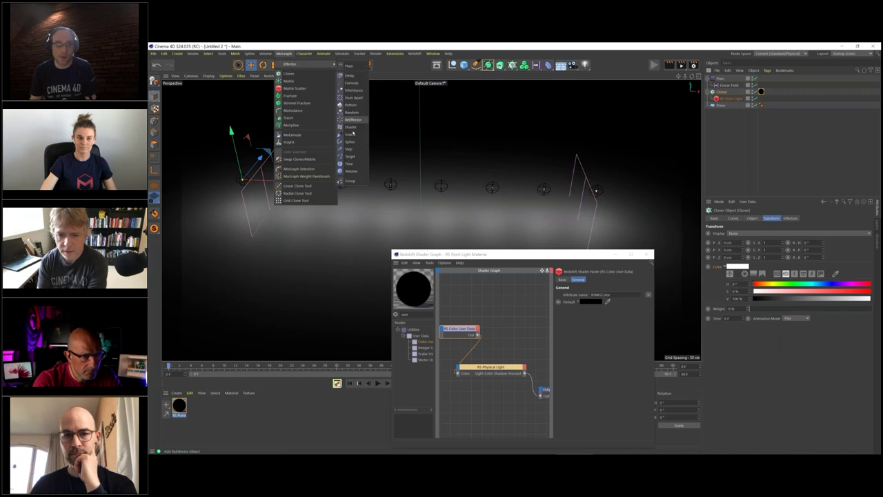
{"action": "left_click", "coordinate": [352, 111]}
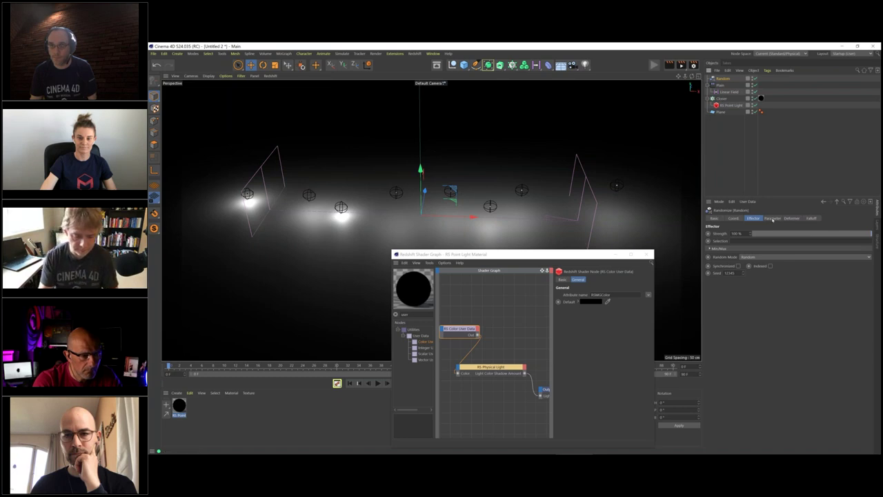
{"action": "left_click", "coordinate": [773, 218]}
{"action": "left_click", "coordinate": [732, 246]}
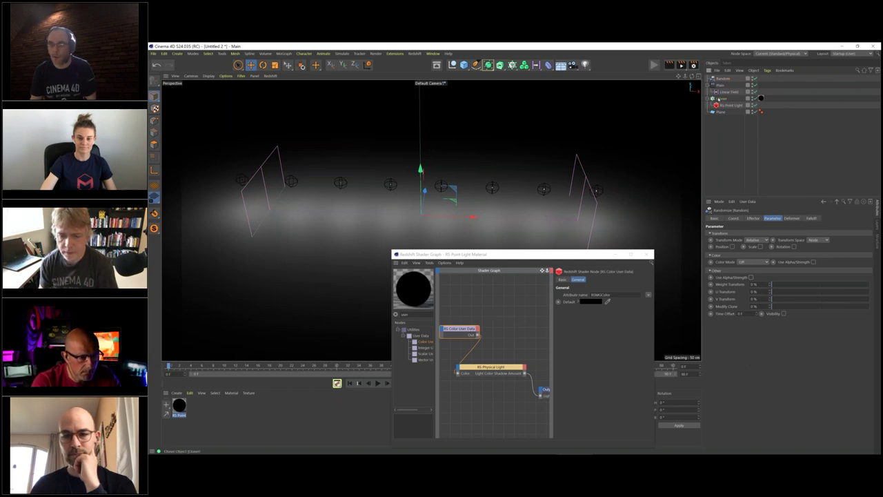
Step: Set the Random effector's Color Mode to Effector Color with Default blending, then restart the Redshift IPR
{"action": "left_click", "coordinate": [719, 99]}
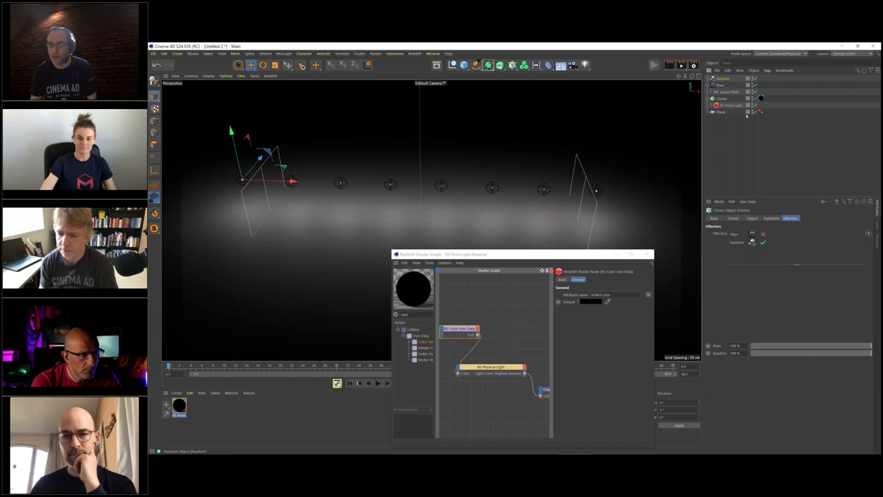
{"action": "left_click", "coordinate": [722, 78]}
{"action": "left_click", "coordinate": [761, 262]}
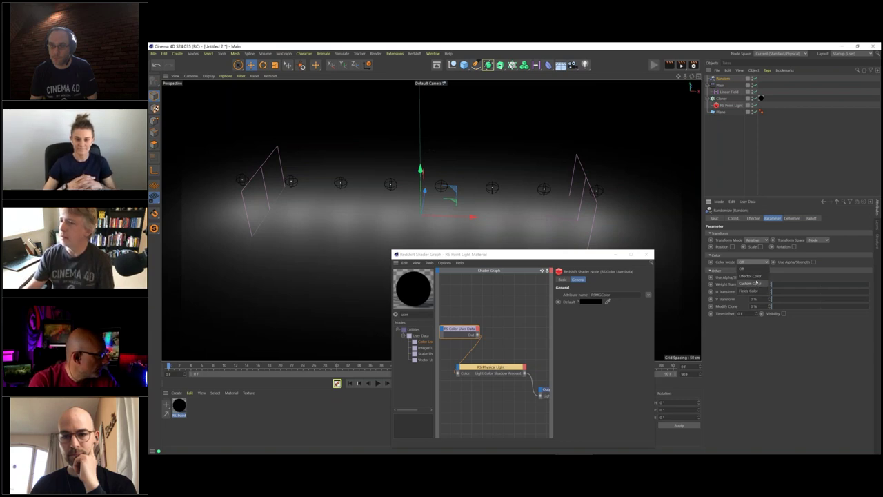
{"action": "left_click", "coordinate": [756, 277]}
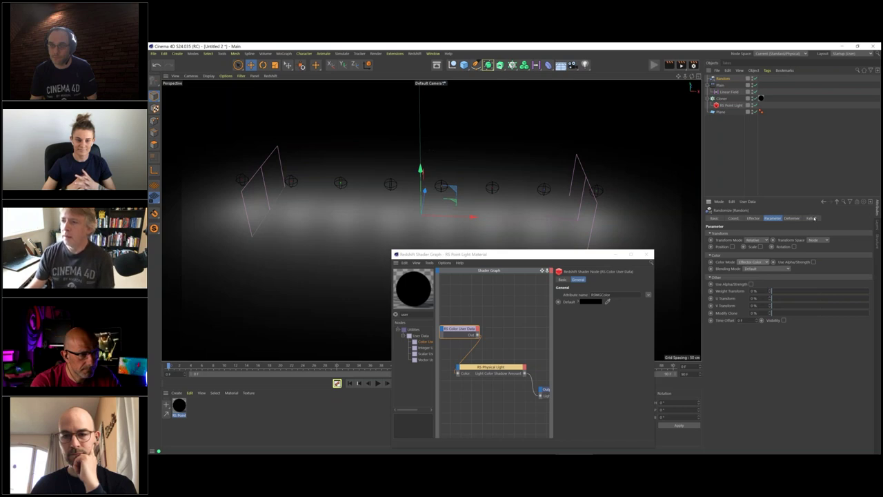
{"action": "left_click", "coordinate": [781, 268]}
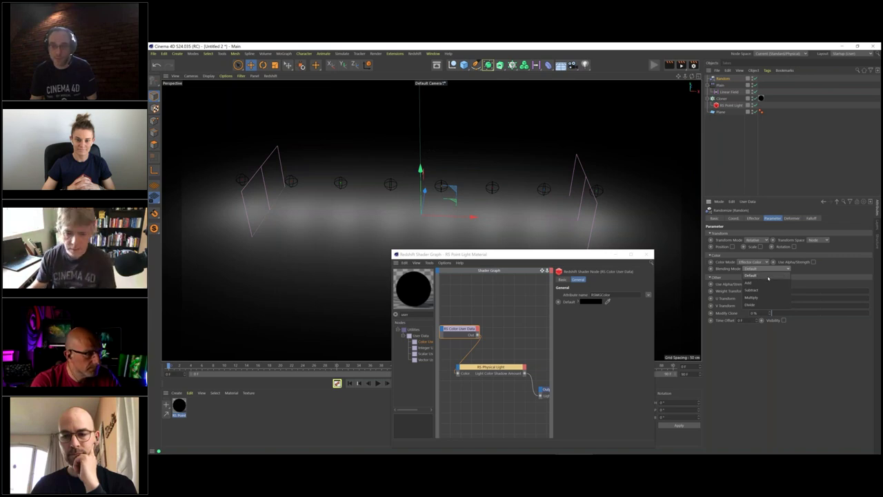
{"action": "left_click", "coordinate": [811, 218]}
{"action": "left_click", "coordinate": [812, 218]}
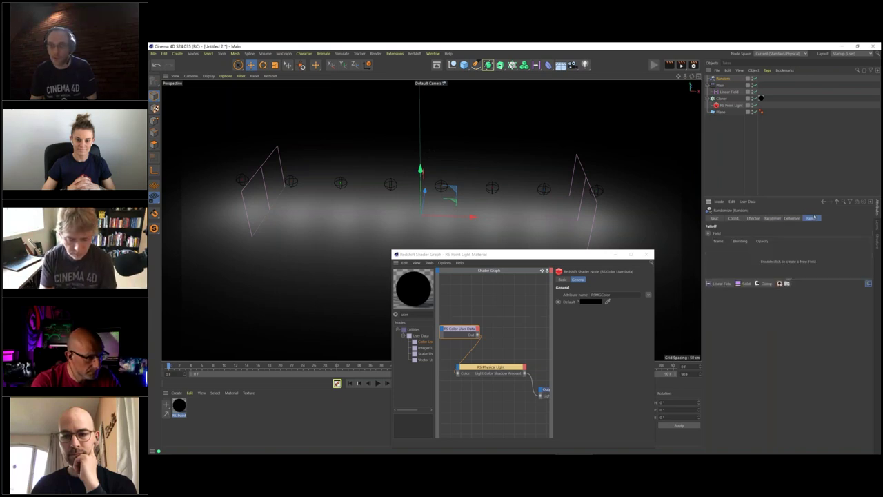
{"action": "left_click", "coordinate": [772, 218]}
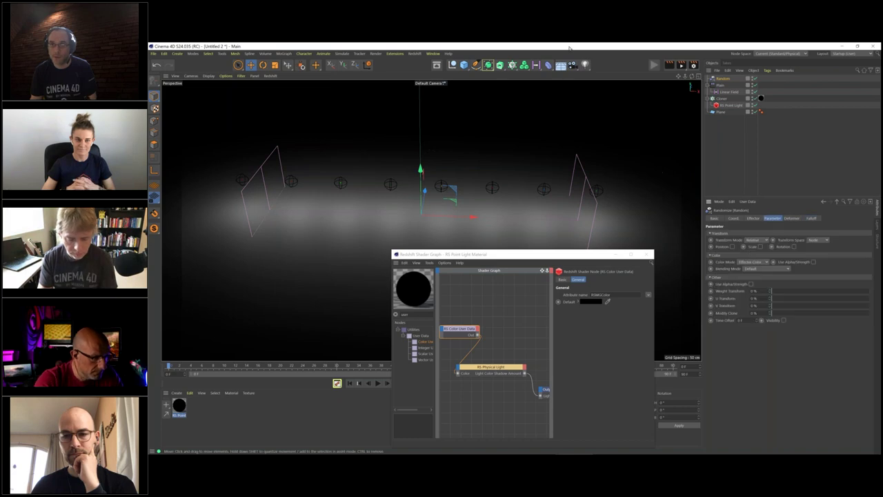
{"action": "left_click", "coordinate": [654, 64]}
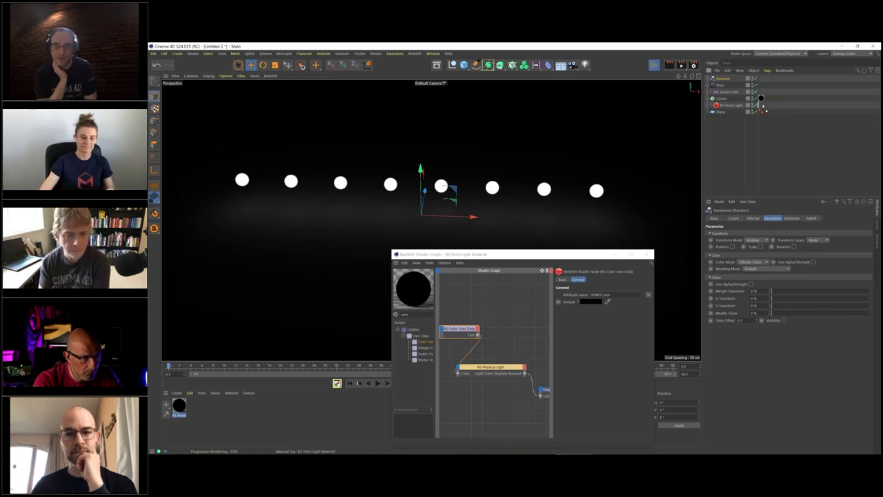
Step: Move the point light material tag from the Cloner onto the RS Point Light
{"action": "left_click_drag", "start_coordinate": [762, 105], "coordinate": [761, 105]}
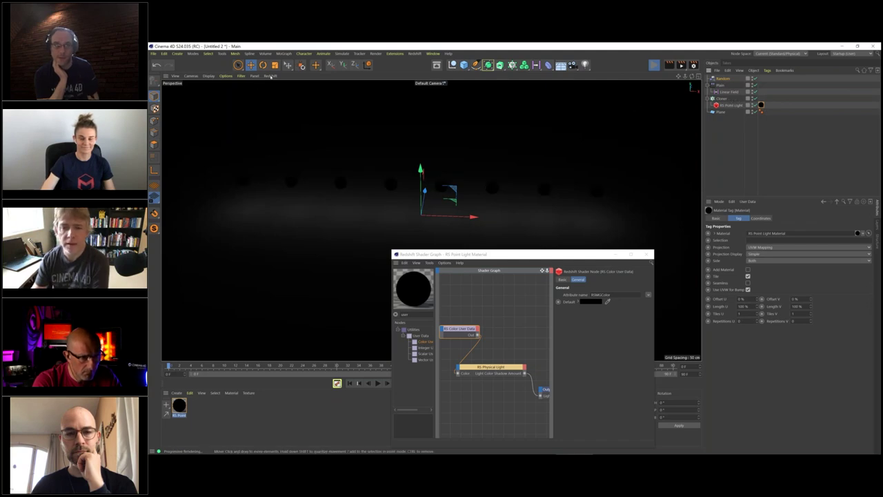
{"action": "left_click", "coordinate": [270, 76]}
{"action": "left_click", "coordinate": [274, 94]}
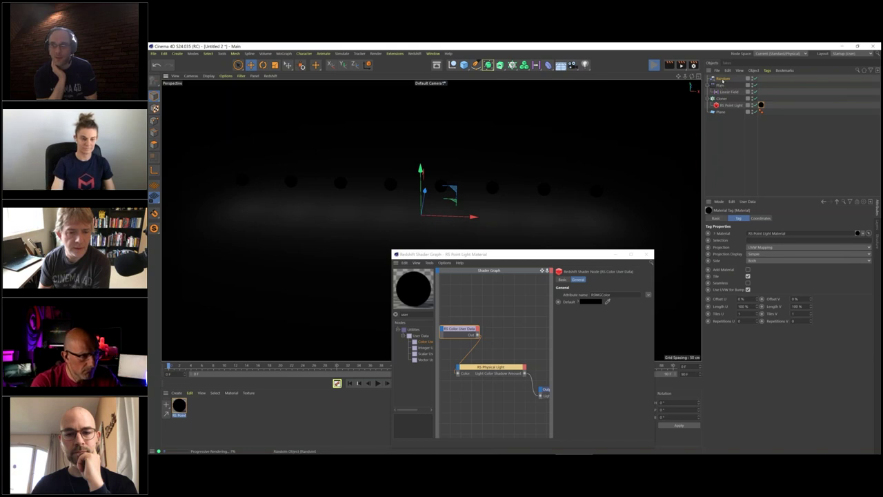
Step: Set the Random effector's Color Mode to Fields Color
{"action": "left_click", "coordinate": [721, 78]}
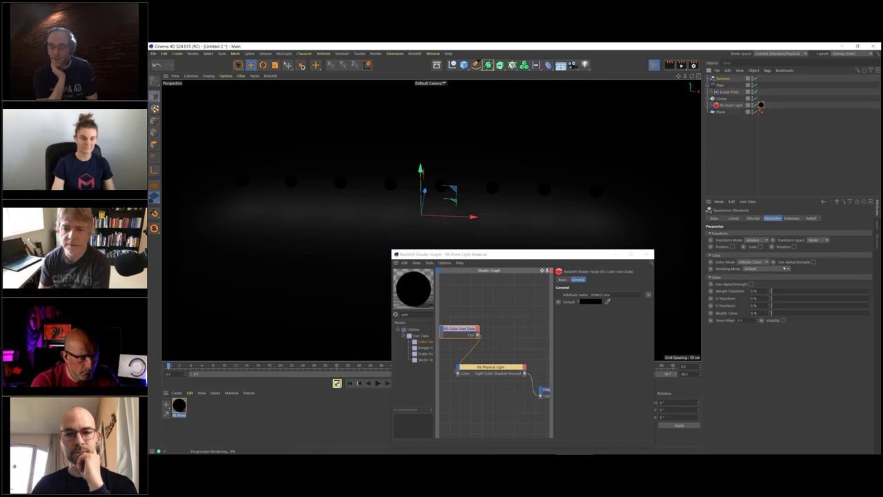
{"action": "left_click", "coordinate": [767, 256]}
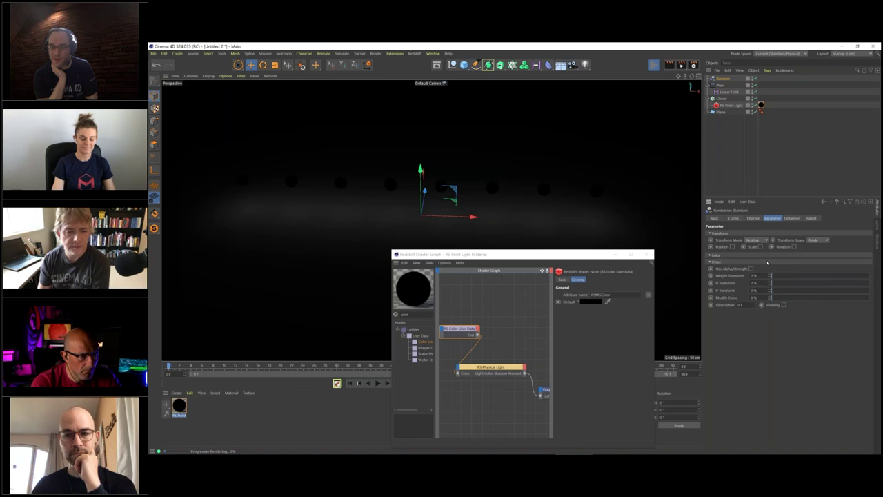
{"action": "left_click", "coordinate": [765, 255]}
{"action": "left_click", "coordinate": [752, 262]}
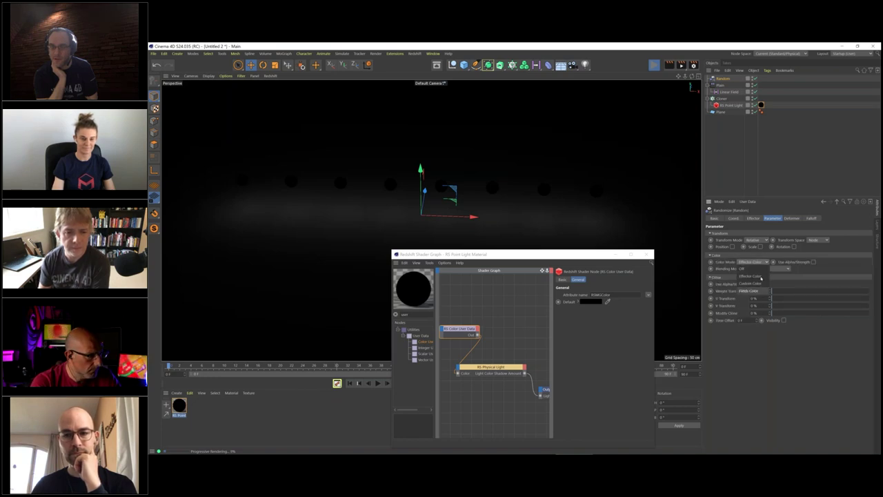
{"action": "left_click", "coordinate": [749, 291]}
Step: Add the Linear Field to the Random effector's falloff with its colour remap set to a single Color
{"action": "left_click", "coordinate": [811, 218]}
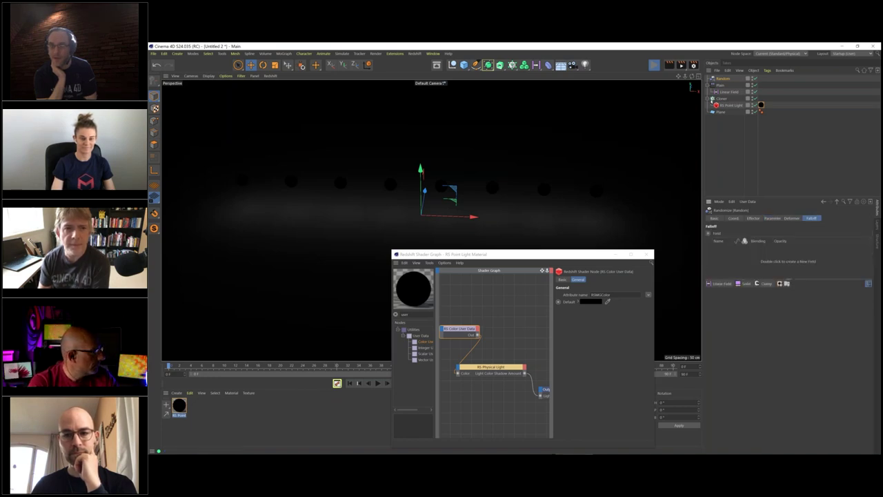
{"action": "left_click", "coordinate": [721, 92]}
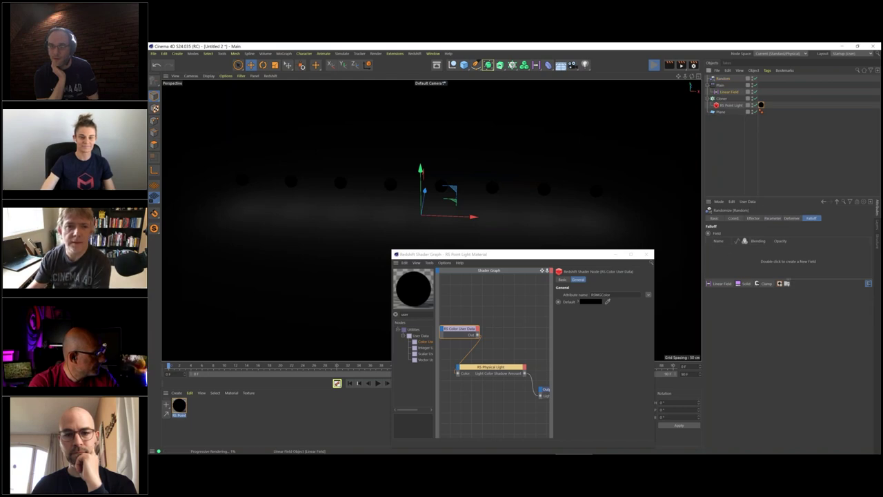
{"action": "left_click_drag", "start_coordinate": [721, 92], "coordinate": [755, 247]}
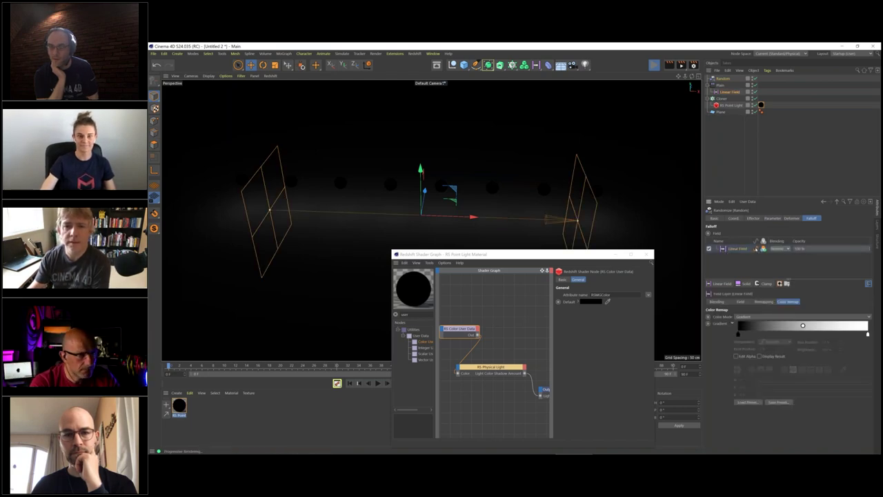
{"action": "left_click", "coordinate": [800, 316]}
{"action": "left_click", "coordinate": [759, 324]}
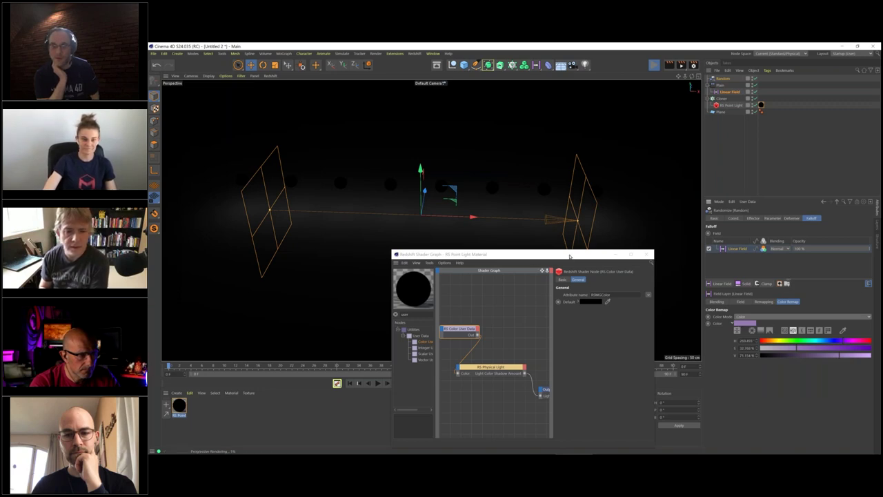
Step: Check the viewport render options and move the Linear Field higher in the hierarchy
{"action": "left_click", "coordinate": [269, 77]}
{"action": "left_click", "coordinate": [276, 90]}
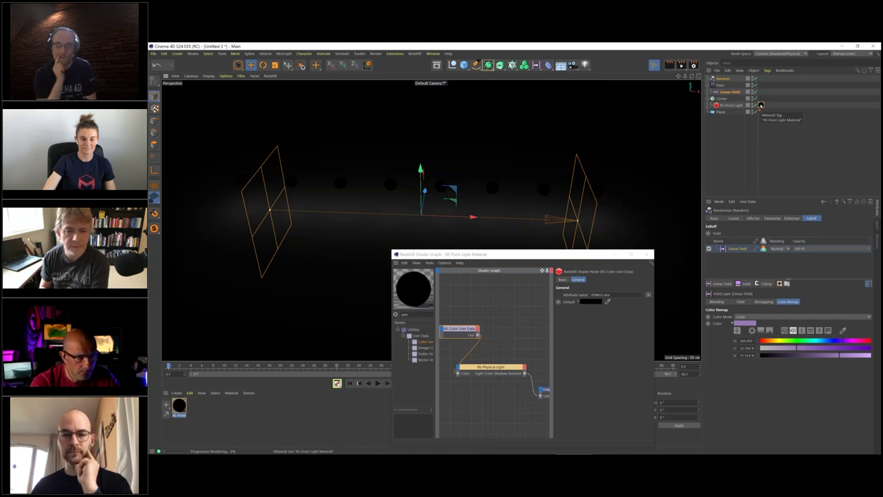
{"action": "mouse_move", "coordinate": [726, 91]}
{"action": "left_mouse_down"}
{"action": "mouse_move", "coordinate": [721, 83]}
{"action": "mouse_move", "coordinate": [728, 97]}
{"action": "left_mouse_up"}
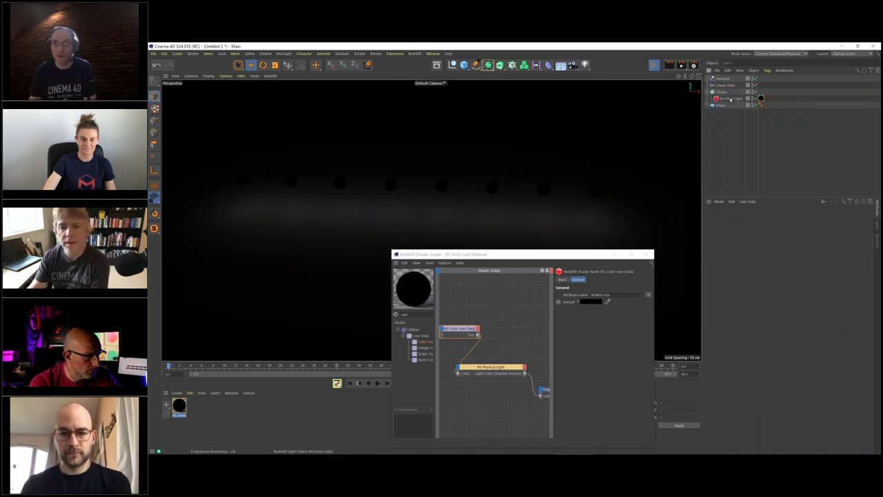
Step: Set the RS Color User Data node's attribute name to Objects > Display Color
{"action": "left_click", "coordinate": [577, 261]}
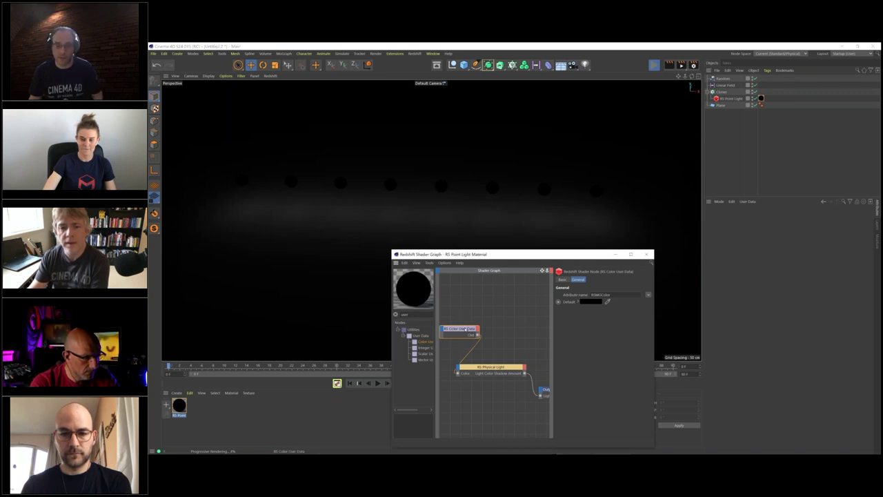
{"action": "double_click", "coordinate": [598, 295]}
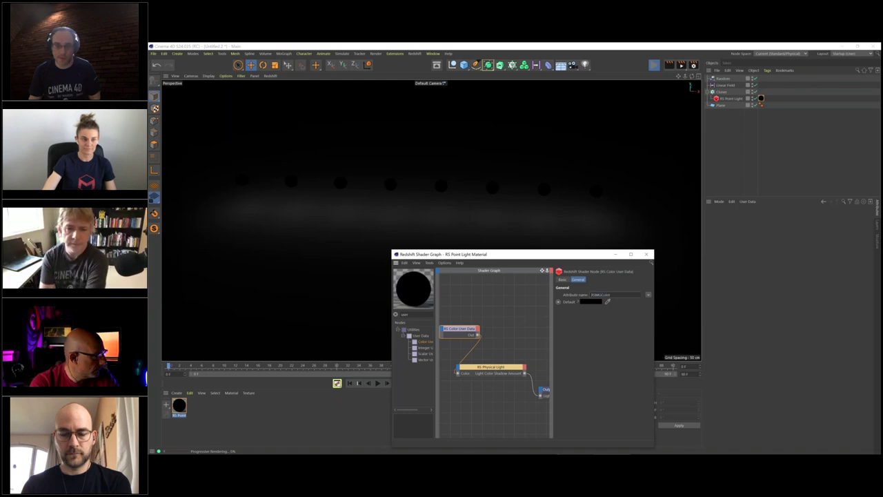
{"action": "left_click", "coordinate": [609, 295]}
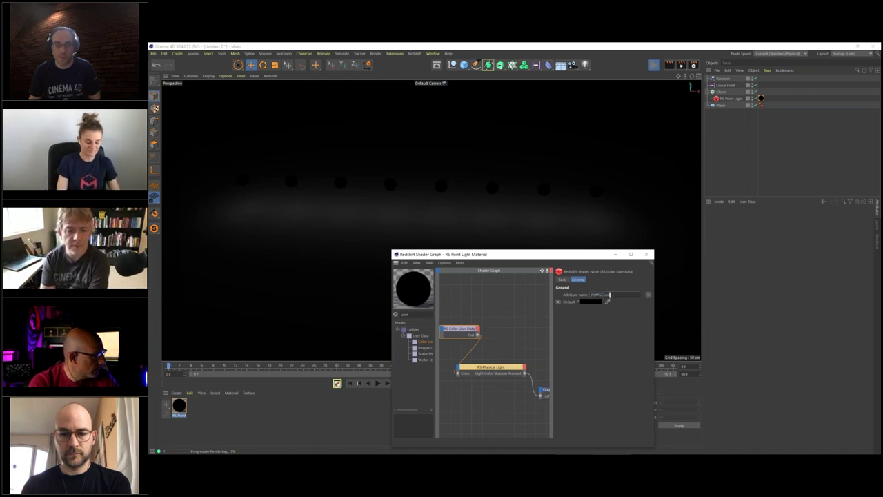
{"action": "left_click", "coordinate": [647, 294]}
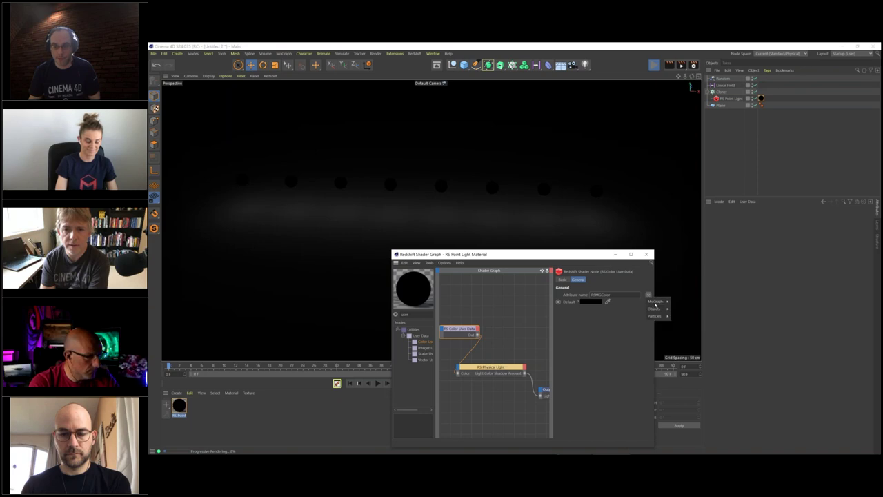
{"action": "mouse_move", "coordinate": [659, 301]}
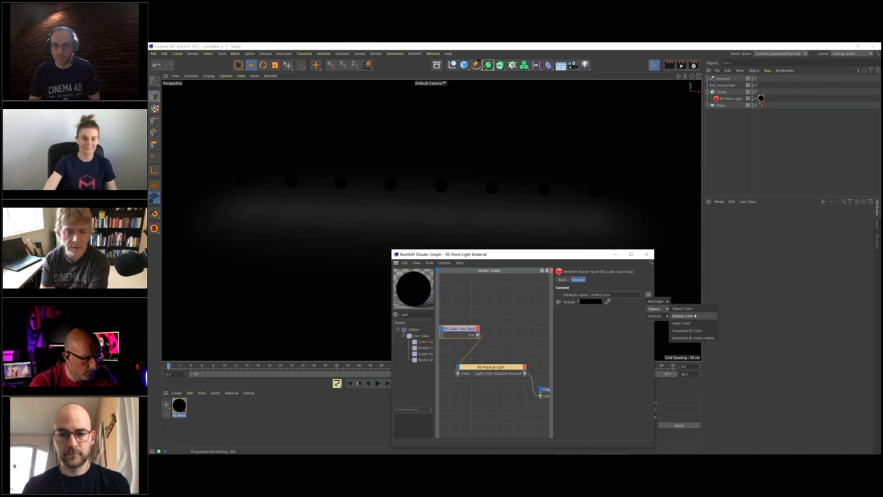
{"action": "left_click", "coordinate": [694, 315]}
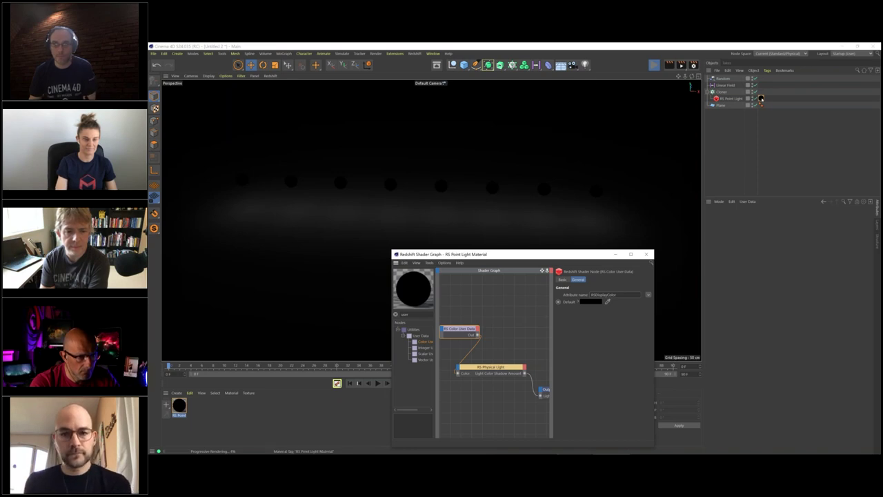
Step: Move the light material tag onto the Cloner, refresh the Redshift viewport, and inspect the Cloner and Random effector
{"action": "left_click_drag", "start_coordinate": [761, 99], "coordinate": [760, 91]}
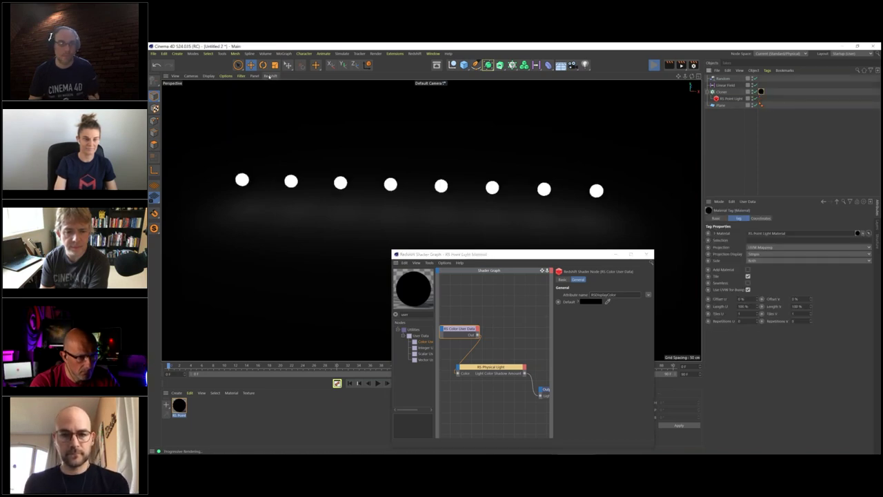
{"action": "left_click", "coordinate": [271, 76]}
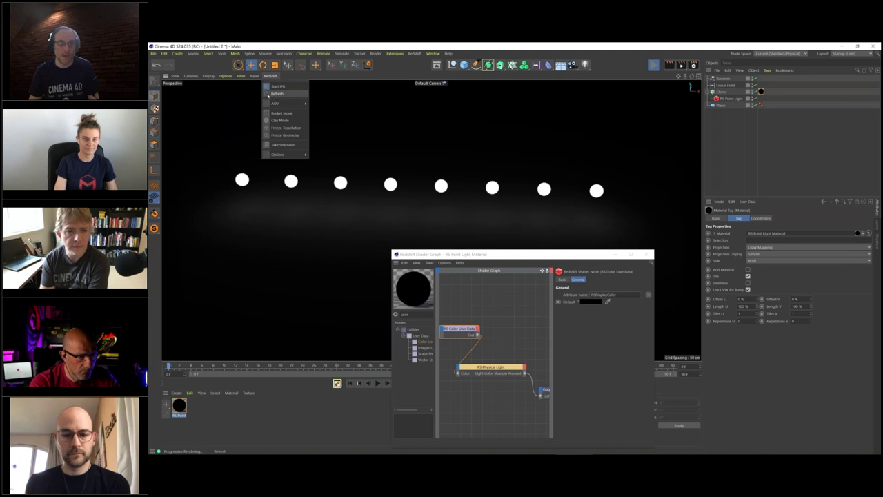
{"action": "left_click", "coordinate": [275, 94]}
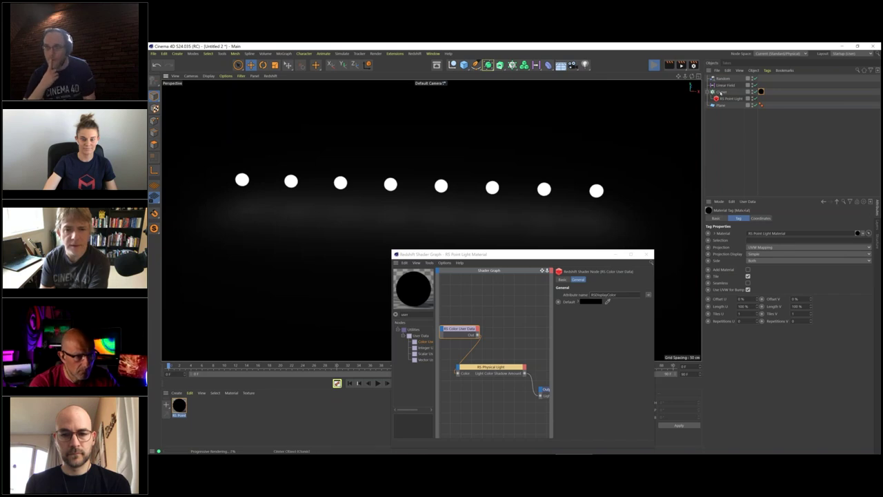
{"action": "left_click", "coordinate": [723, 91]}
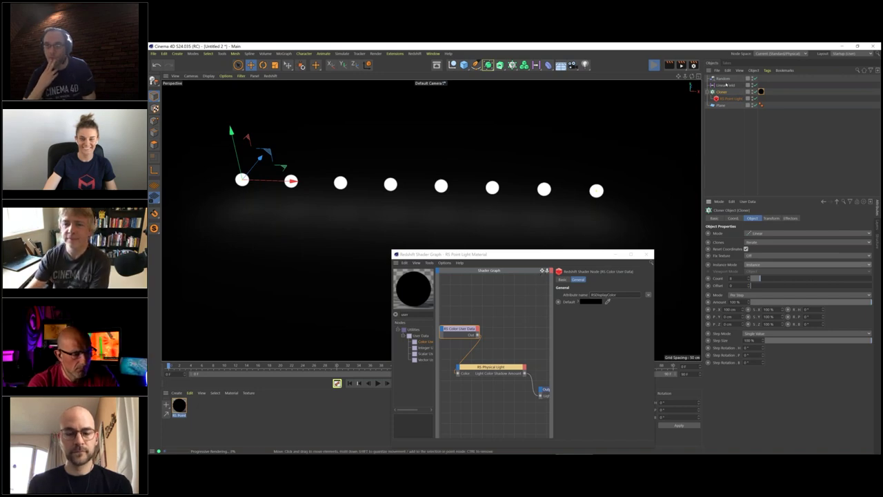
{"action": "left_click", "coordinate": [720, 77]}
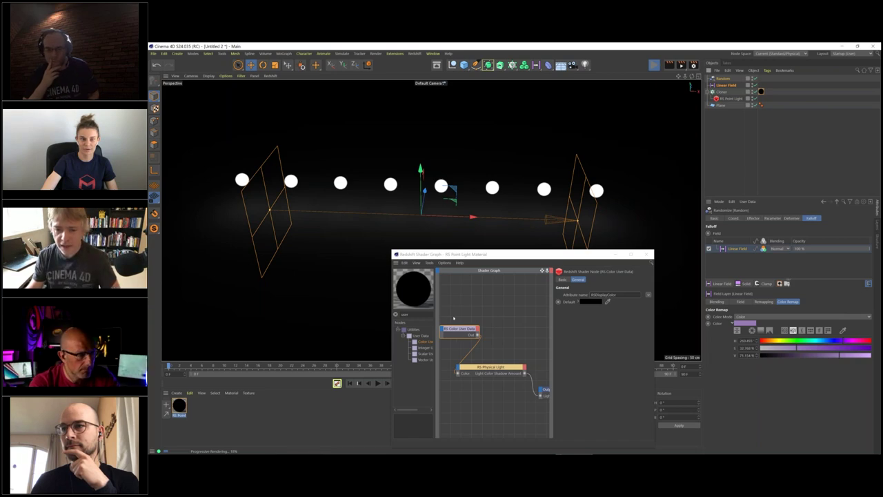
Step: Switch the User Data attribute name to MoGraph > Index Ratio and refresh the Redshift viewport
{"action": "left_click", "coordinate": [648, 294]}
{"action": "mouse_move", "coordinate": [655, 301]}
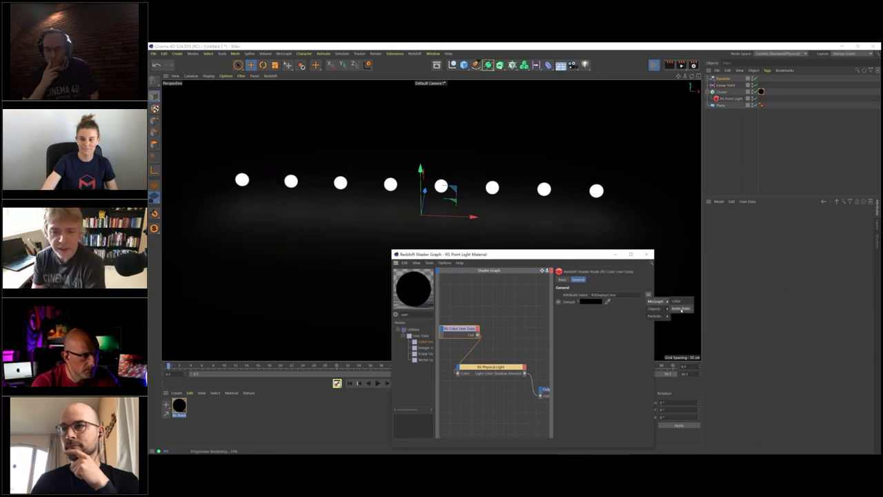
{"action": "left_click", "coordinate": [680, 308]}
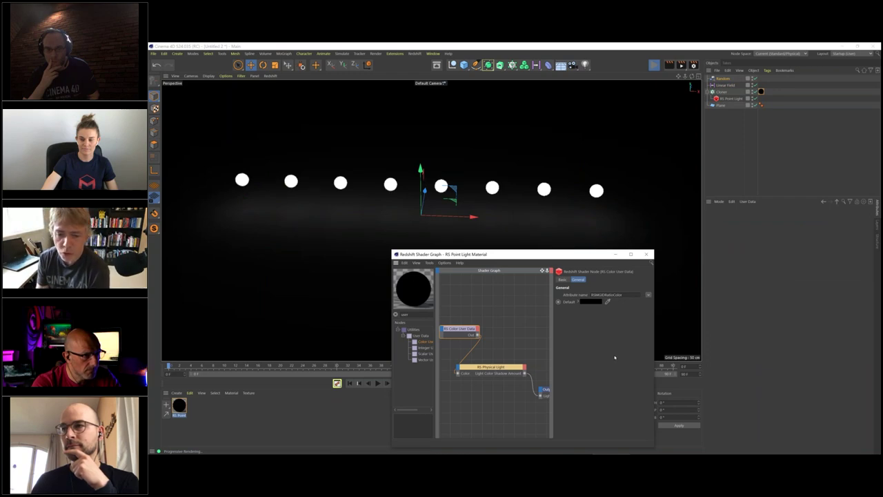
{"action": "left_click", "coordinate": [270, 75]}
{"action": "left_click", "coordinate": [276, 94]}
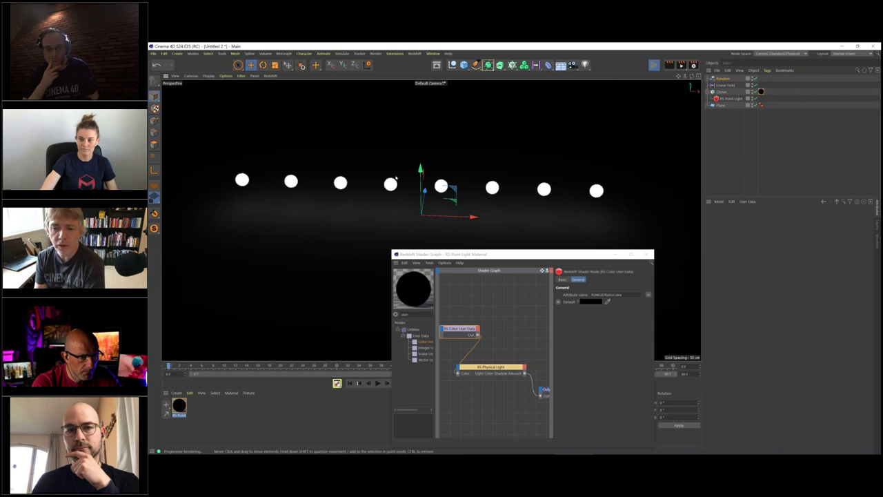
{"action": "left_click", "coordinate": [429, 263]}
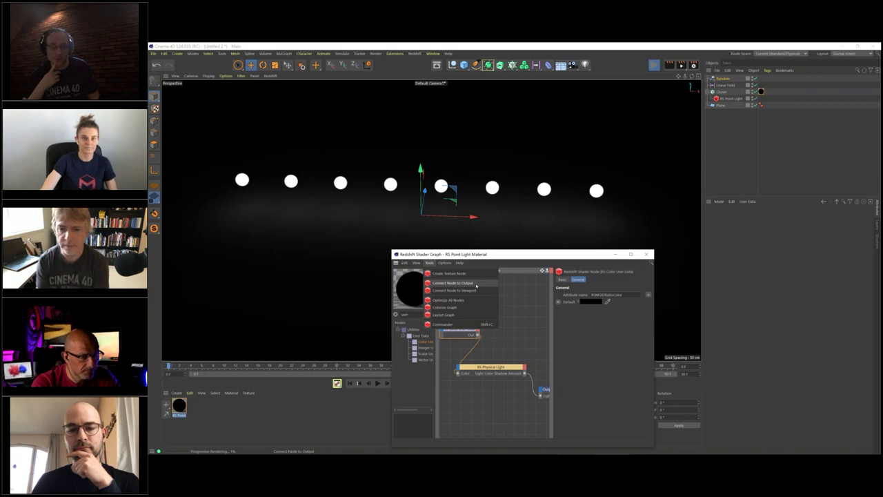
Step: Relink the User Data node through Connect Node to Output, then switch to RS Ceiling Fan_alien dream_13_OSL_02.c4d
{"action": "left_click", "coordinate": [476, 287]}
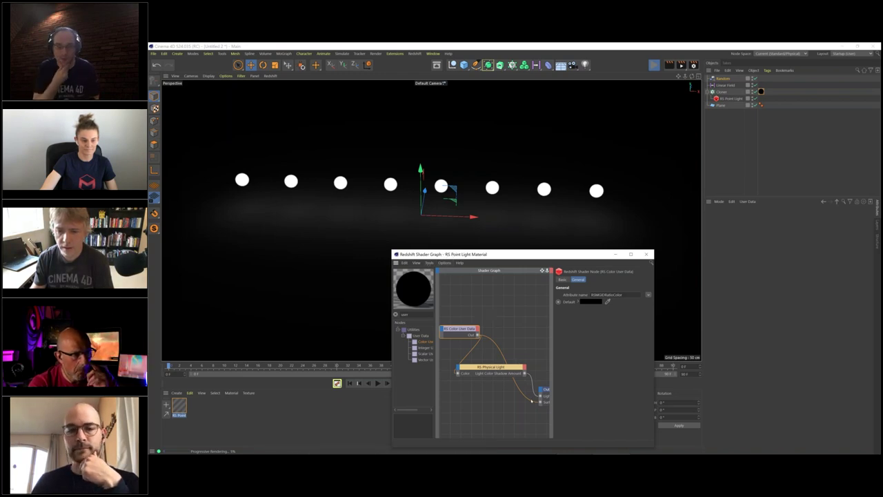
{"action": "left_click_drag", "start_coordinate": [537, 402], "coordinate": [530, 416]}
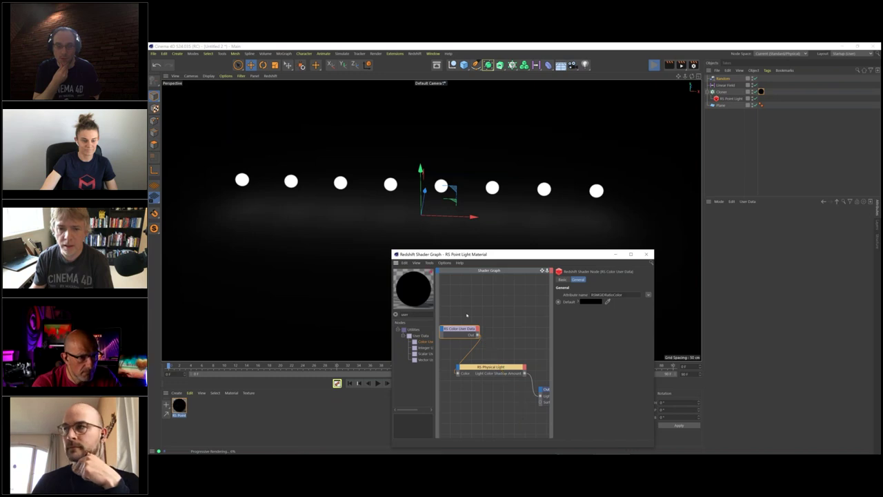
{"action": "left_click", "coordinate": [429, 263]}
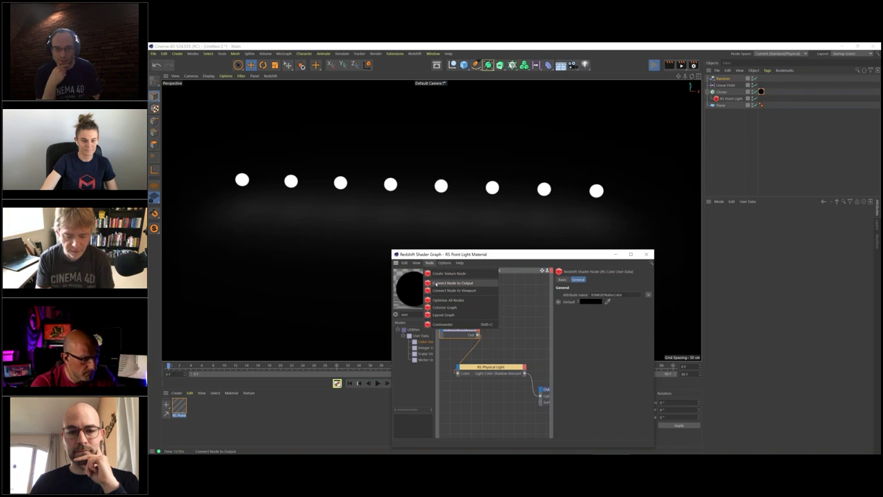
{"action": "left_click", "coordinate": [450, 283]}
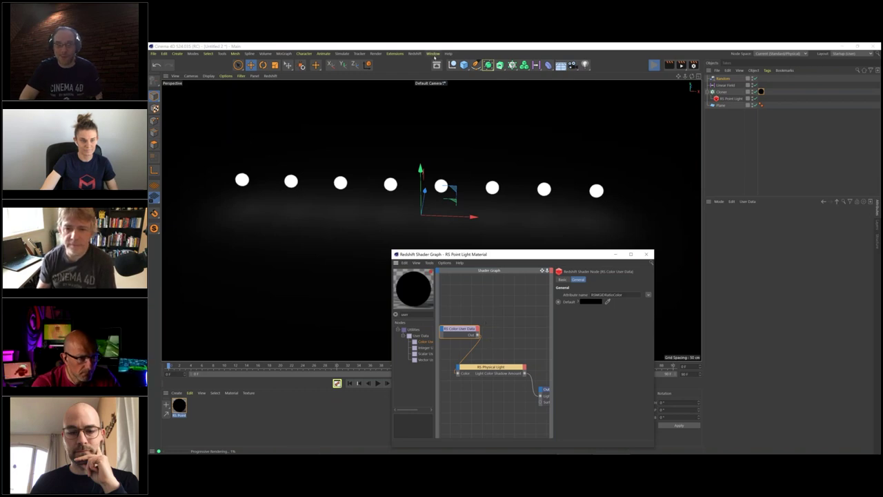
{"action": "key", "text": "alt+w"}
{"action": "left_click", "coordinate": [470, 297]}
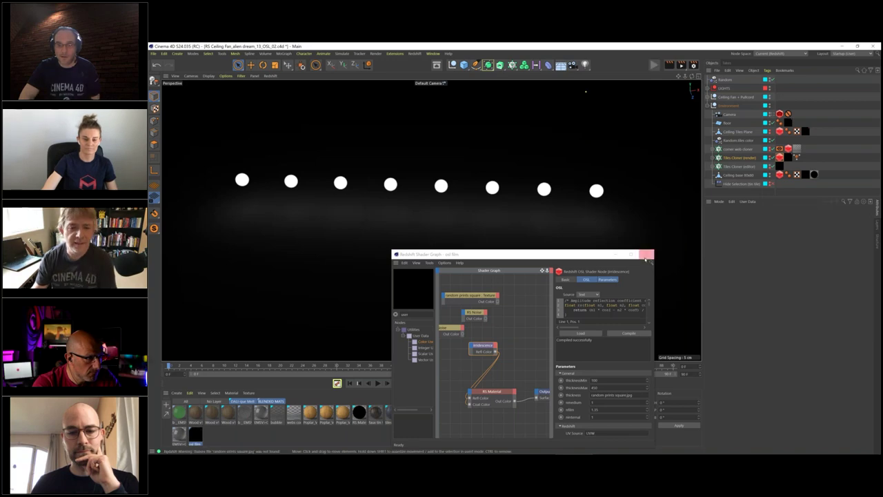
Step: Close the OSL graph and open RS_Iron_Wrought_4K's shader graph in an enlarged, repositioned window
{"action": "left_click", "coordinate": [645, 256]}
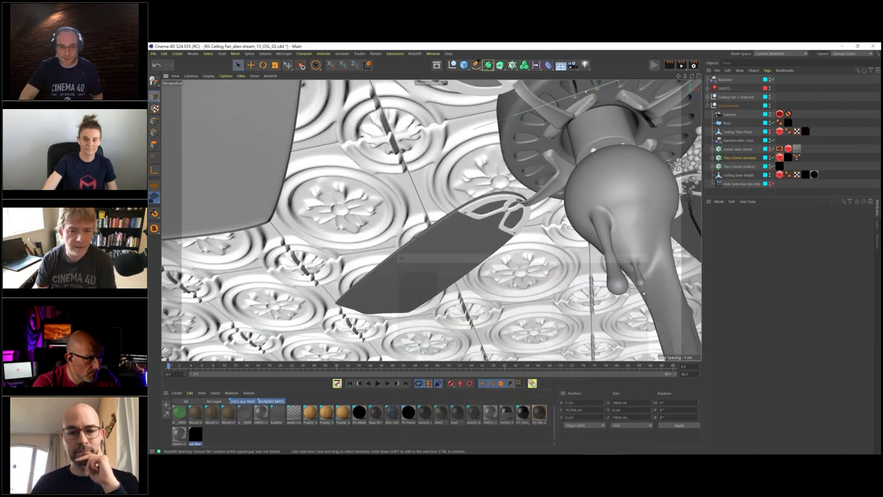
{"action": "left_click", "coordinate": [375, 413]}
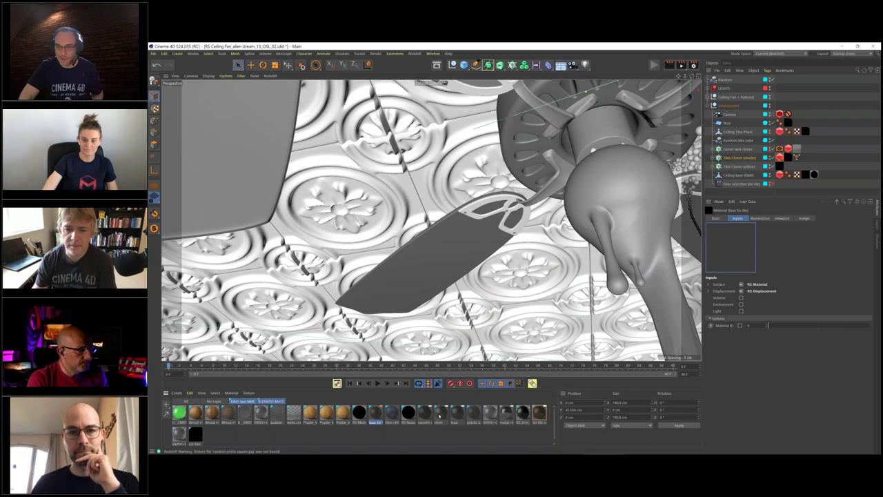
{"action": "left_click", "coordinate": [439, 412]}
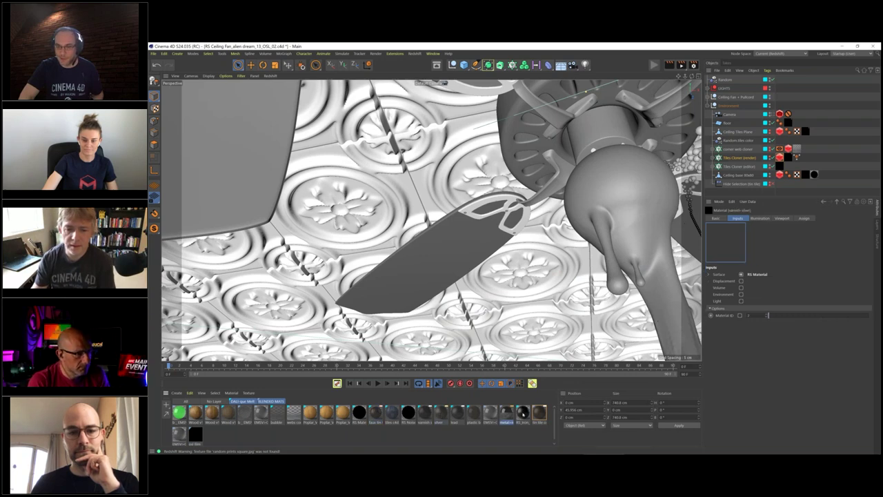
{"action": "left_click", "coordinate": [523, 412]}
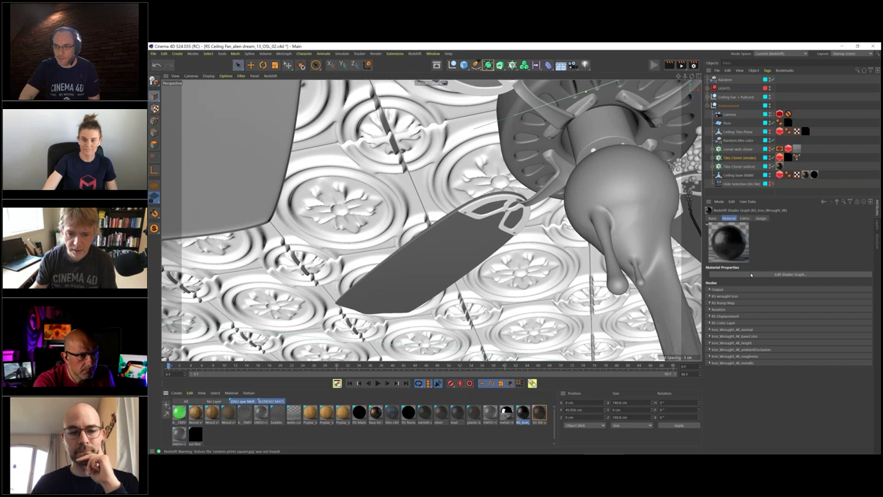
{"action": "left_click", "coordinate": [751, 275]}
{"action": "left_click_drag", "start_coordinate": [434, 254], "coordinate": [642, 339]}
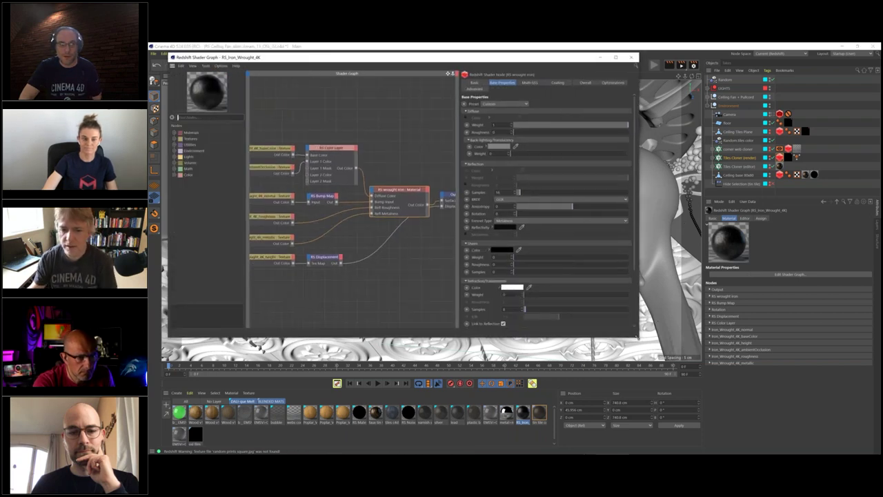
{"action": "left_click_drag", "start_coordinate": [319, 59], "coordinate": [373, 124]}
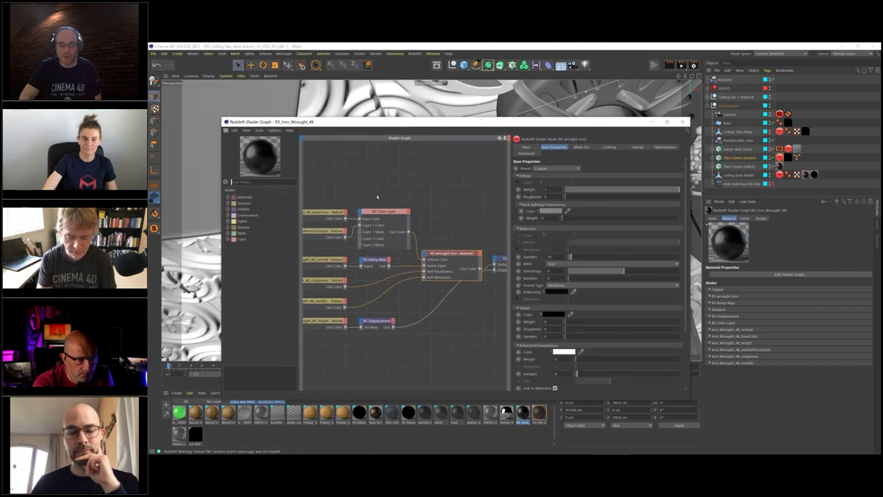
Step: Select the RS Color Layer node, check the node tools list, and open Window > Customization
{"action": "left_click", "coordinate": [394, 230]}
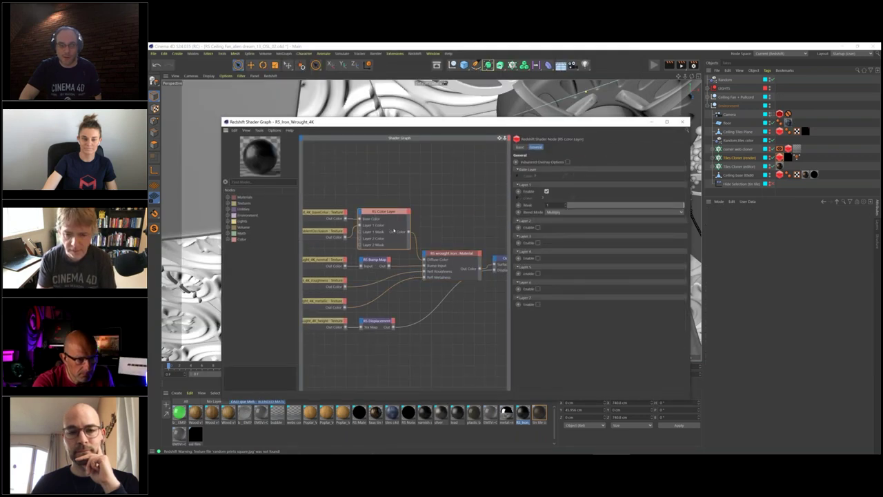
{"action": "left_click", "coordinate": [260, 130]}
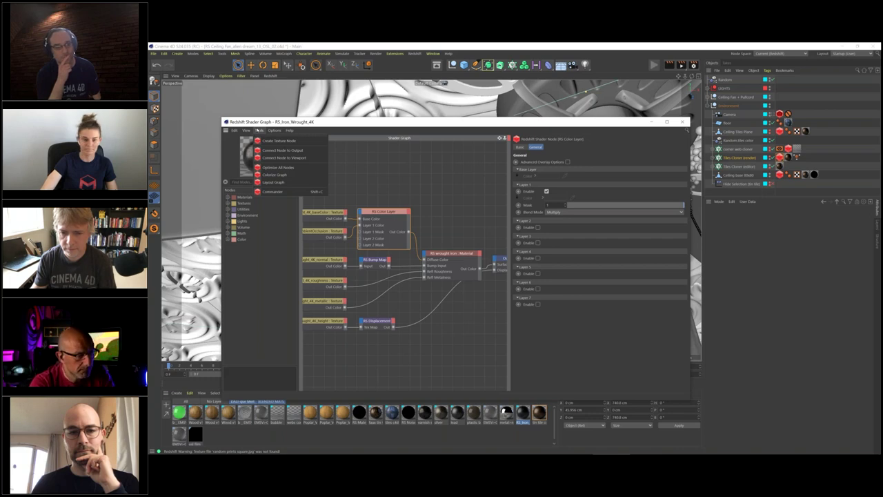
{"action": "key", "text": "Escape"}
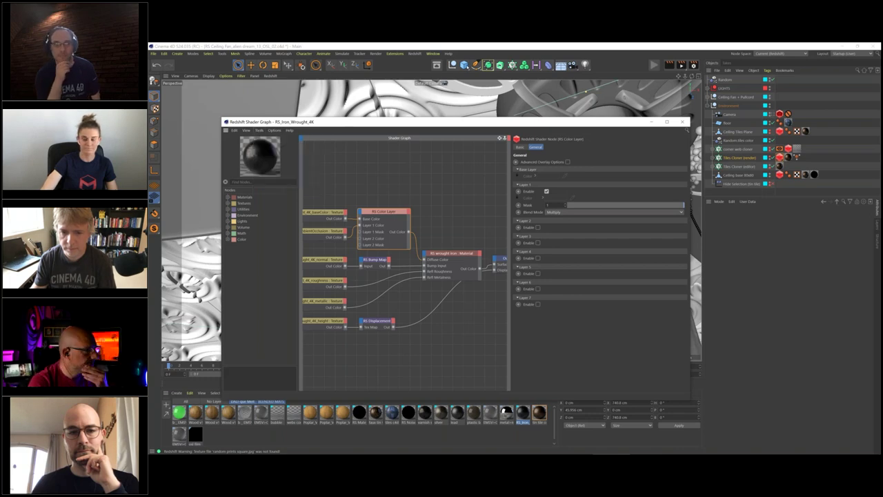
{"action": "left_click", "coordinate": [433, 53]}
{"action": "mouse_move", "coordinate": [440, 64]}
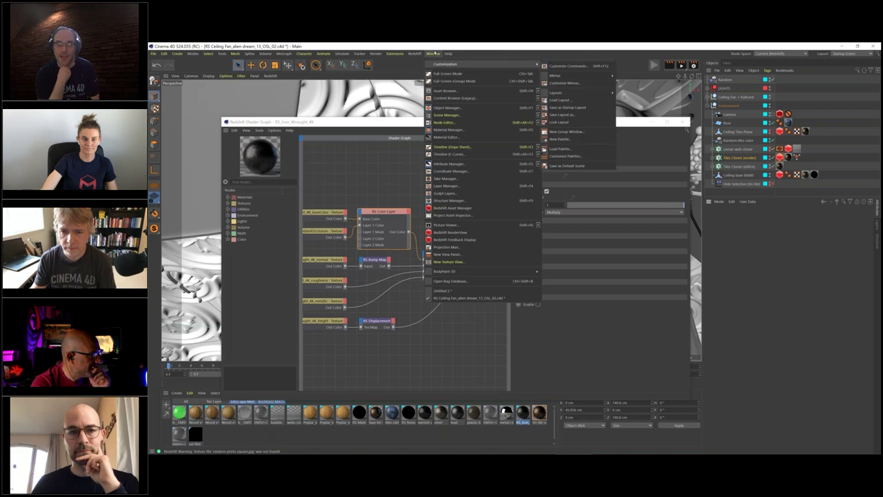
Step: Search Customize Commands for 'connect node' and bind Connect Node to Output to Ctrl+Enter
{"action": "left_click", "coordinate": [552, 67]}
{"action": "left_click_drag", "start_coordinate": [583, 60], "coordinate": [449, 127]}
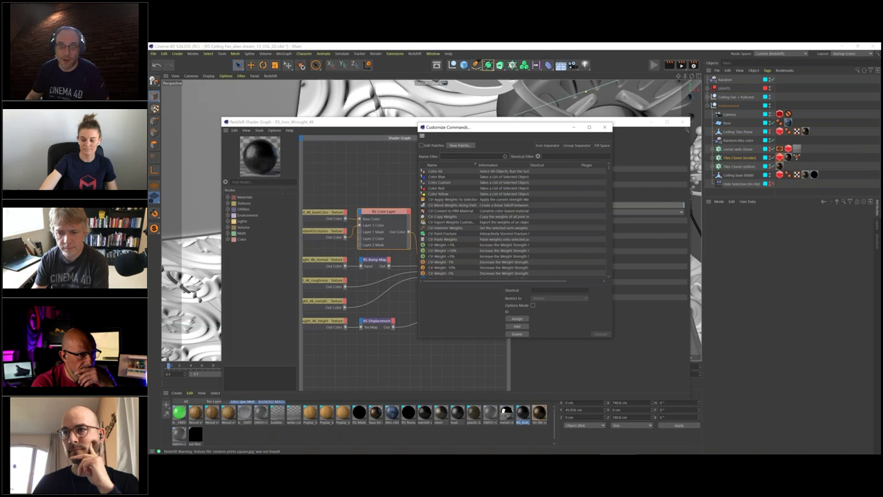
{"action": "left_click", "coordinate": [258, 130]}
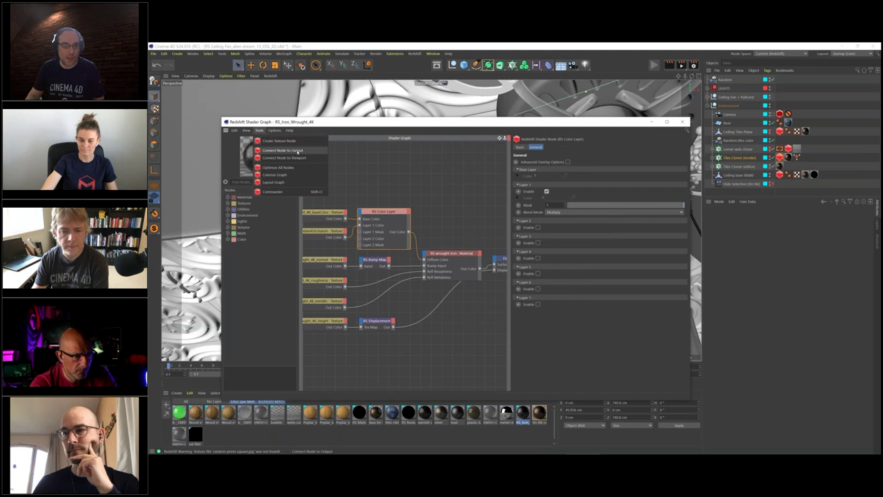
{"action": "left_click", "coordinate": [321, 144]}
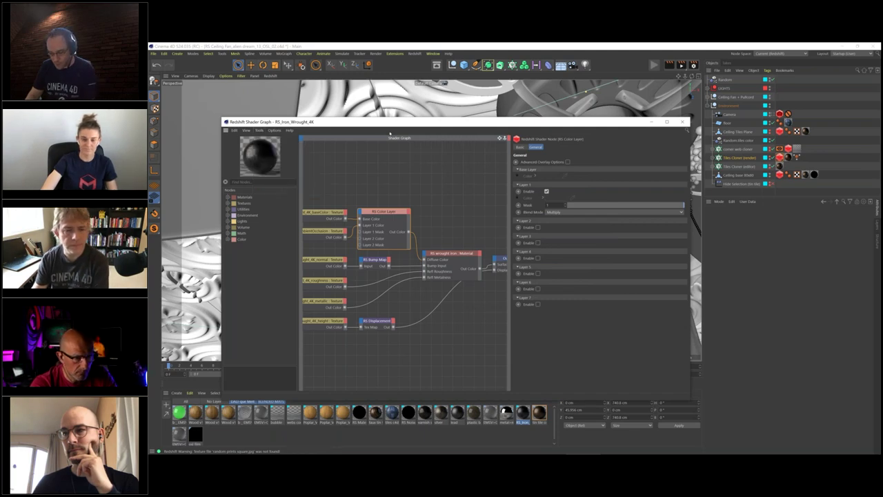
{"action": "key", "text": "alt+Tab"}
{"action": "key", "text": "Tab"}
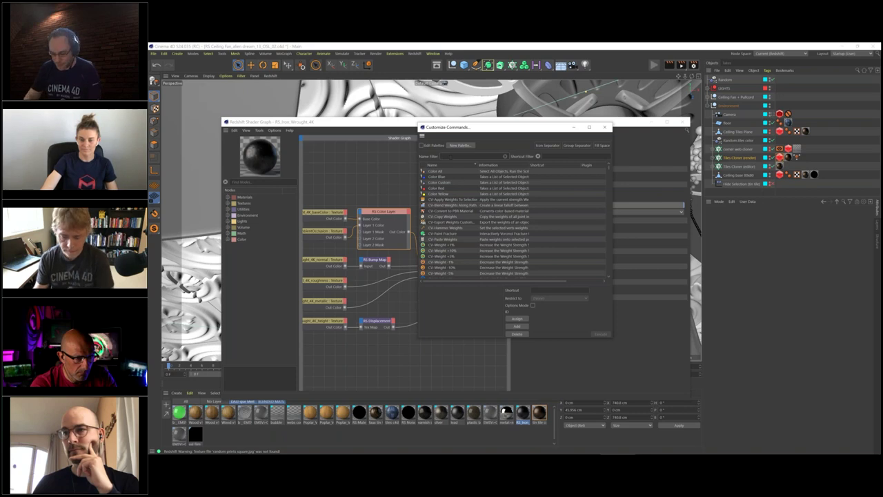
{"action": "type", "text": "connect"}
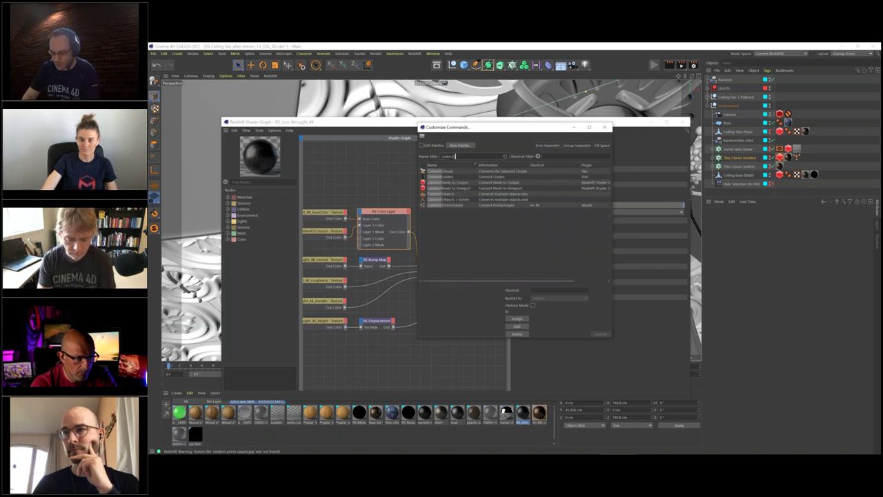
{"action": "type", "text": " node"}
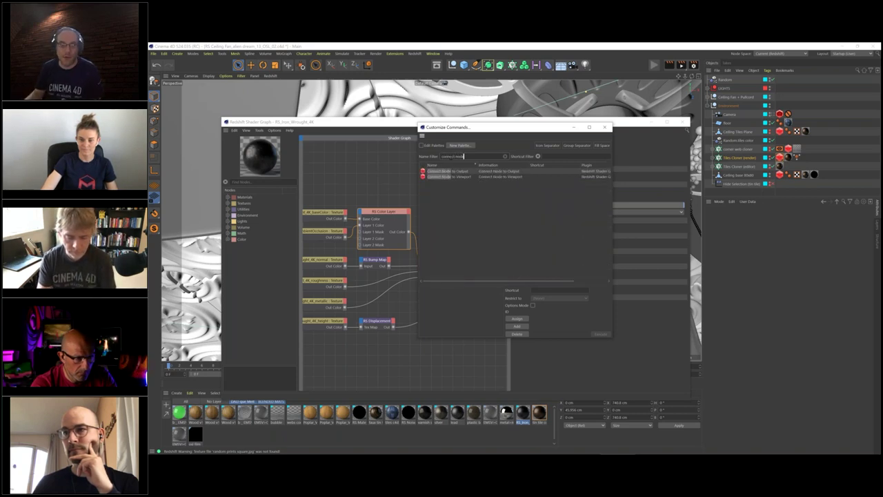
{"action": "left_click", "coordinate": [476, 171]}
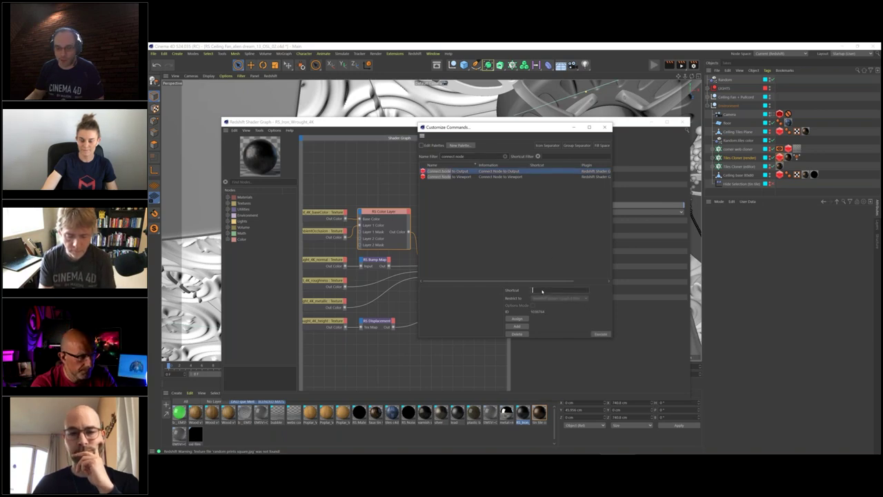
{"action": "key", "text": "ctrl+Return"}
{"action": "left_click", "coordinate": [517, 319]}
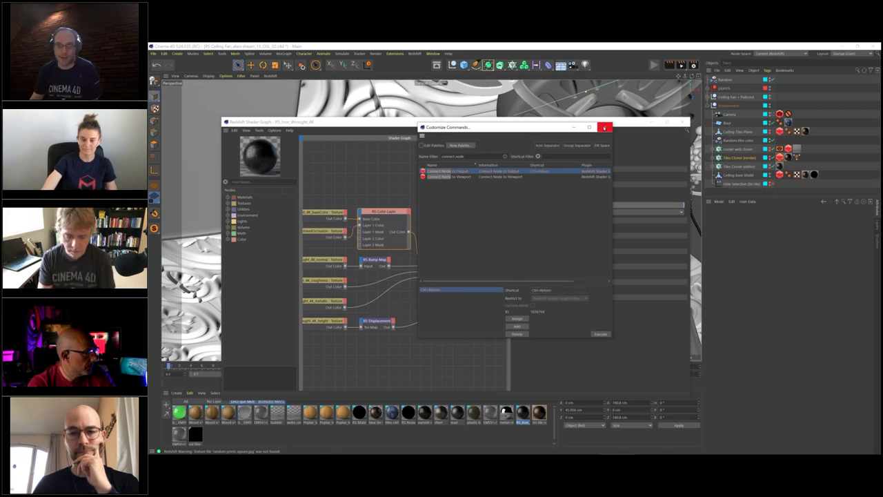
{"action": "left_click", "coordinate": [604, 129]}
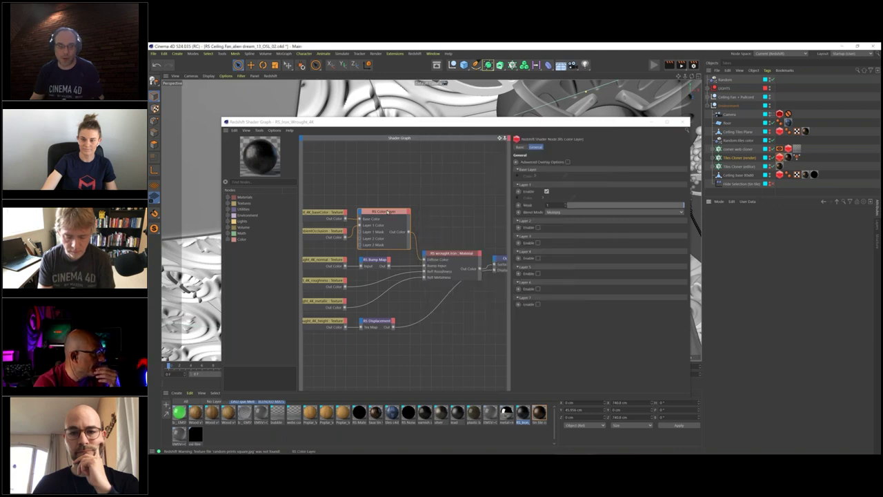
Step: Nudge the Color Layer up, widen the graph, and inspect the roughness, metallic, height and Wrought Iron nodes
{"action": "left_click_drag", "start_coordinate": [387, 212], "coordinate": [390, 198]}
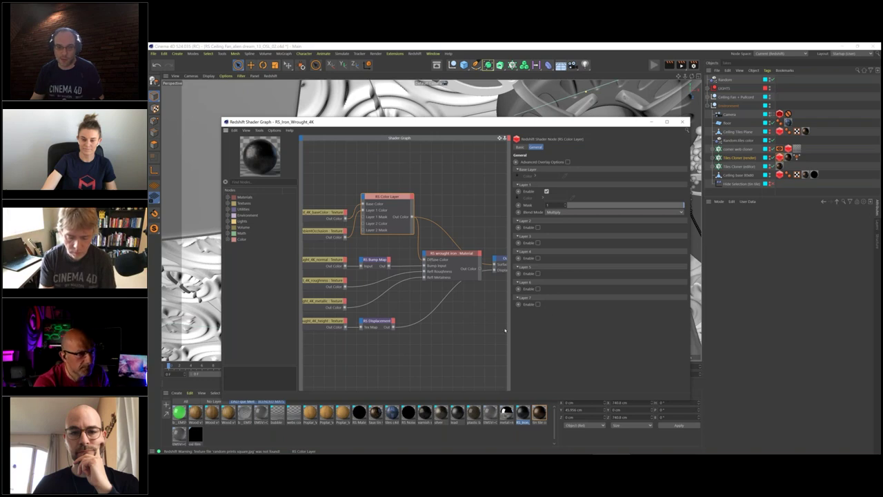
{"action": "left_click_drag", "start_coordinate": [523, 328], "coordinate": [583, 329]}
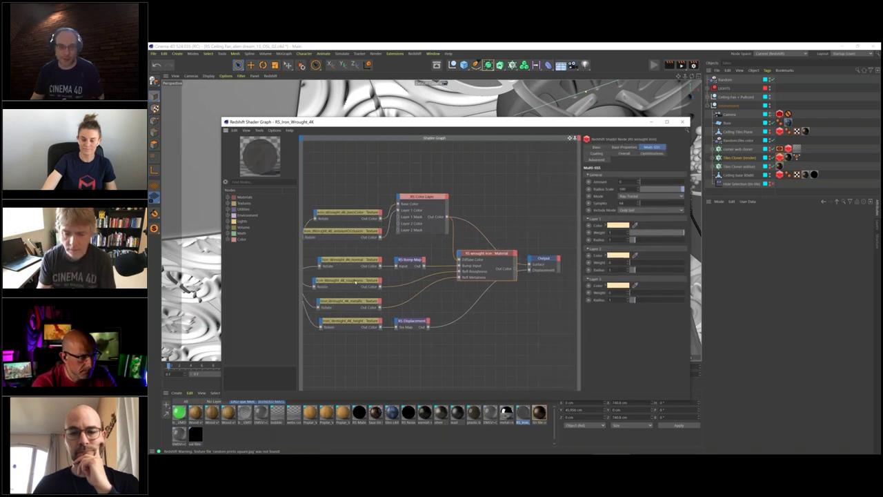
{"action": "left_click", "coordinate": [356, 282]}
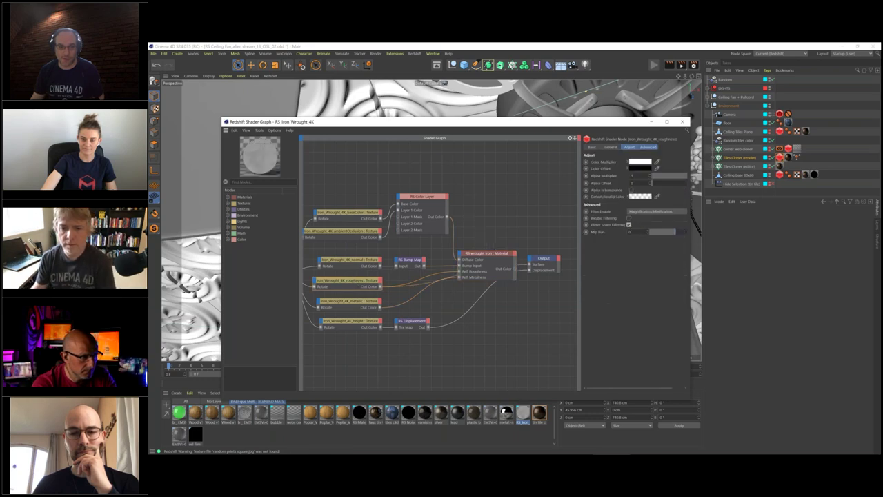
{"action": "left_click", "coordinate": [356, 302]}
{"action": "left_click", "coordinate": [357, 323]}
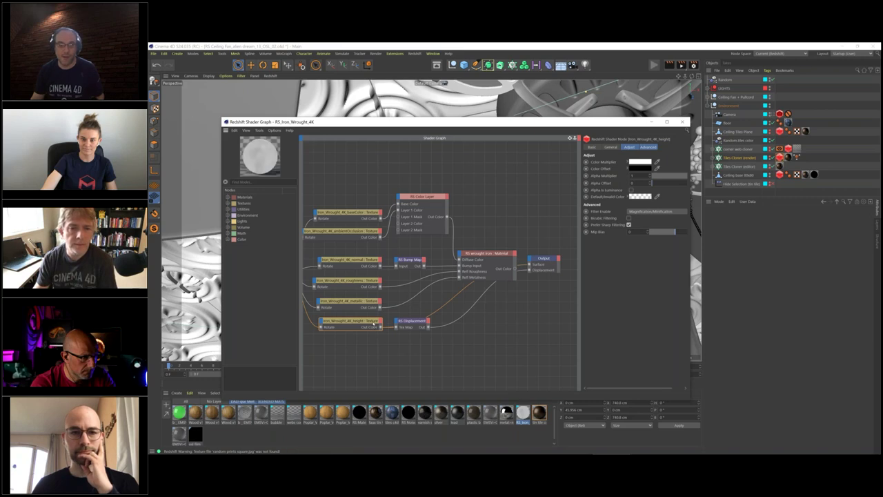
{"action": "left_click", "coordinate": [497, 255]}
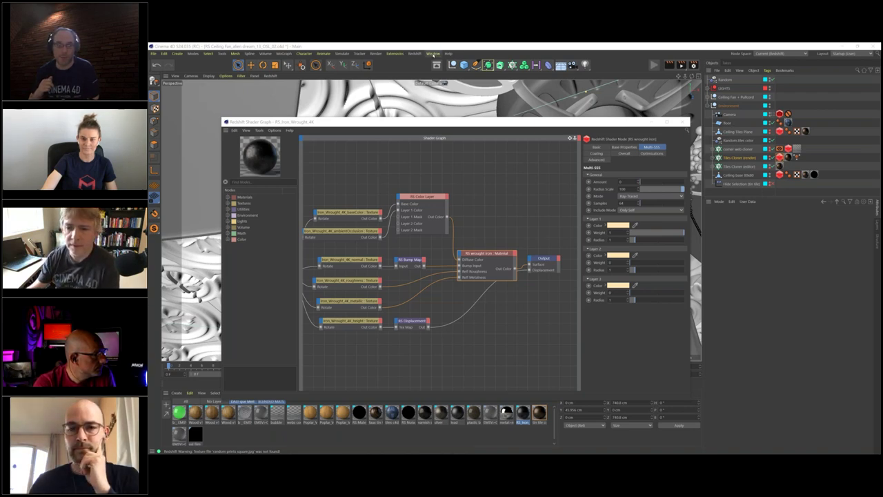
{"action": "left_click", "coordinate": [433, 54]}
{"action": "mouse_move", "coordinate": [445, 64]}
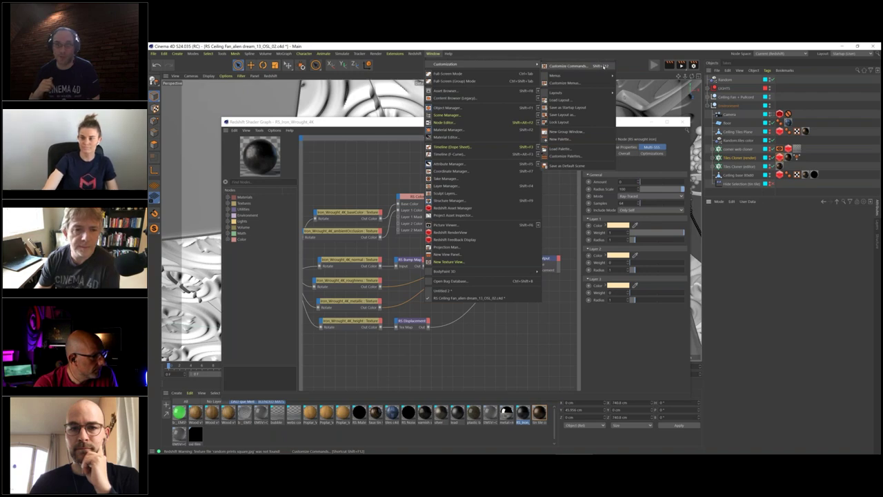
{"action": "left_click", "coordinate": [630, 66]}
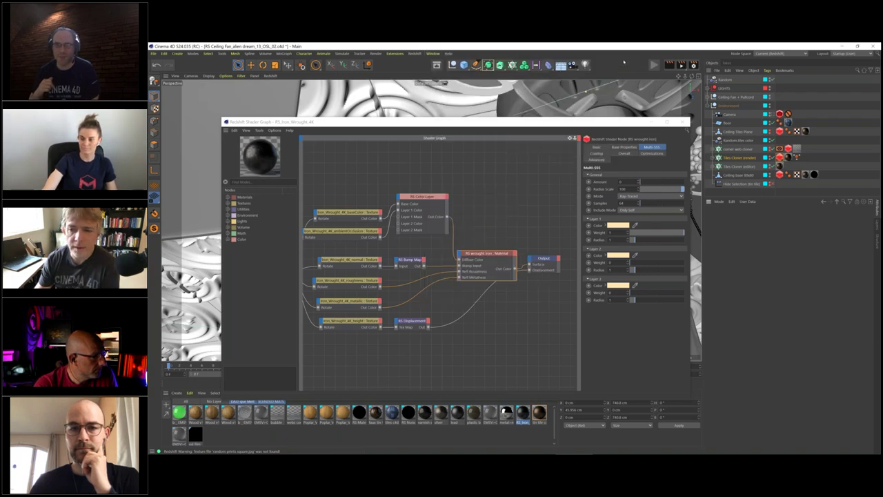
{"action": "right_click", "coordinate": [626, 65]}
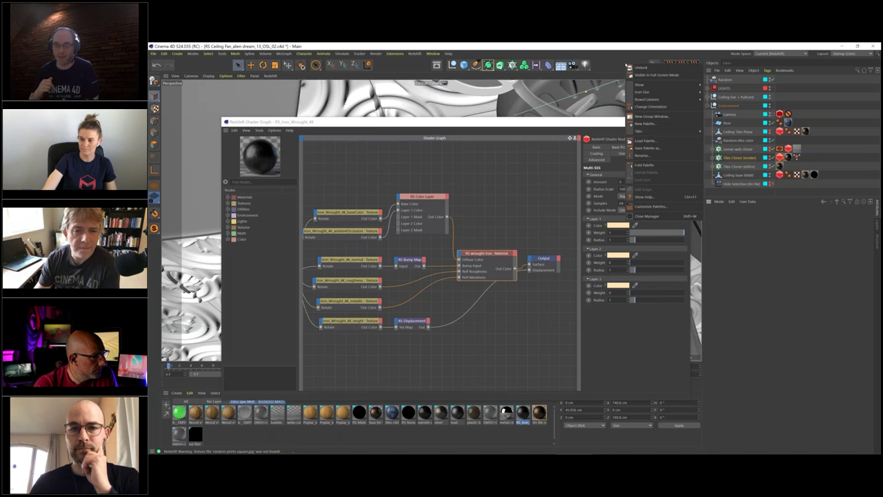
{"action": "left_click", "coordinate": [655, 206]}
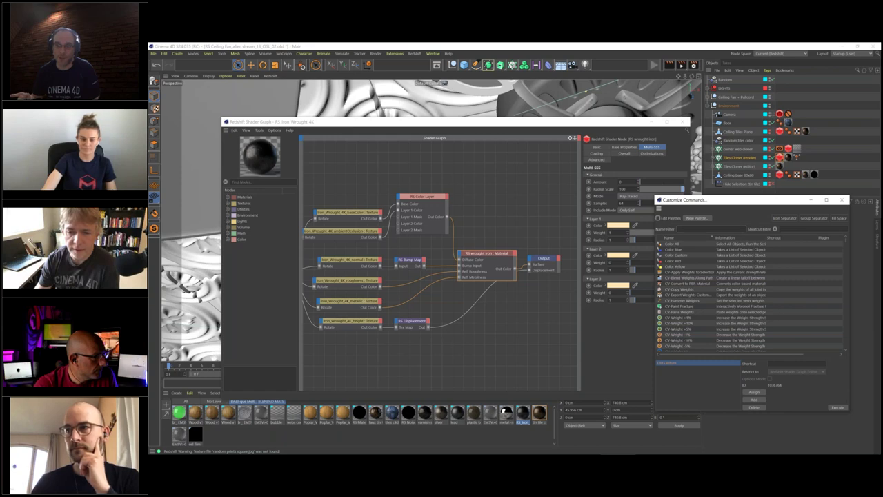
{"action": "left_click", "coordinate": [658, 218]}
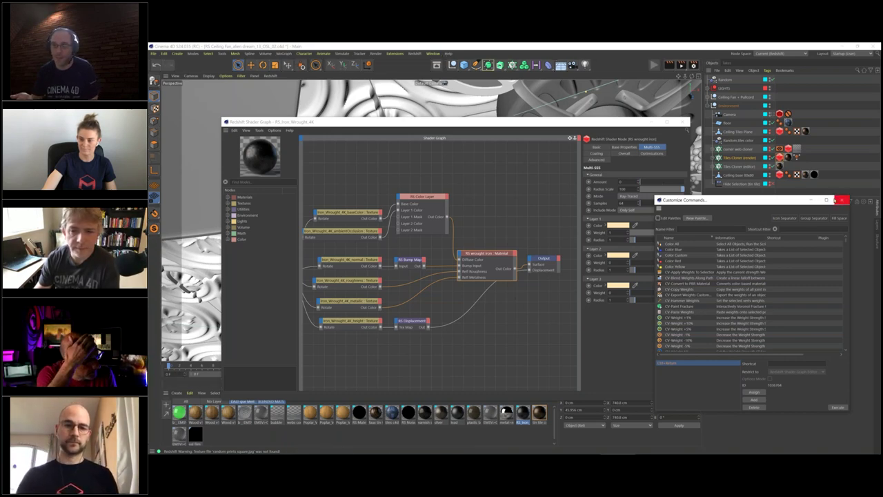
{"action": "left_click", "coordinate": [840, 200]}
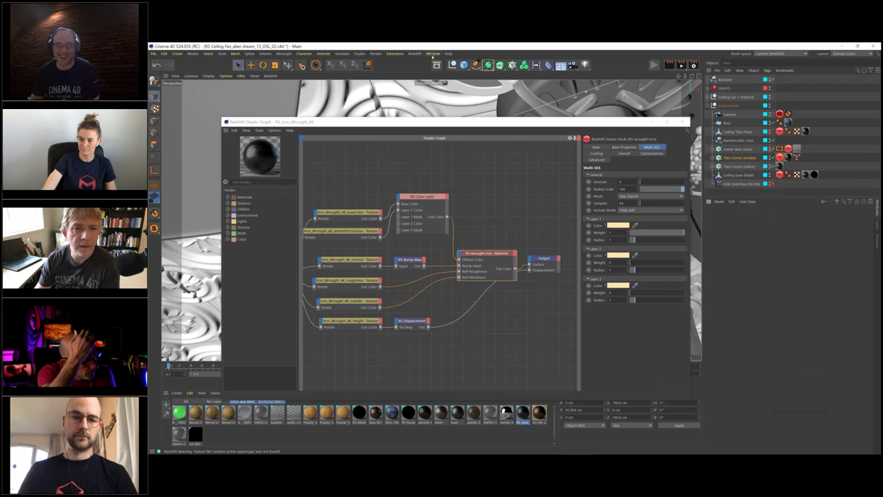
{"action": "left_click", "coordinate": [433, 54]}
{"action": "mouse_move", "coordinate": [483, 63]}
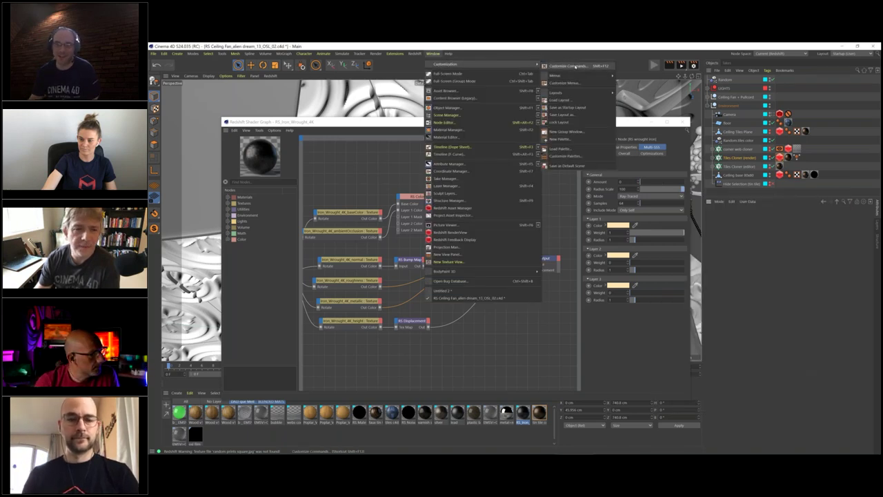
{"action": "key", "text": "Escape"}
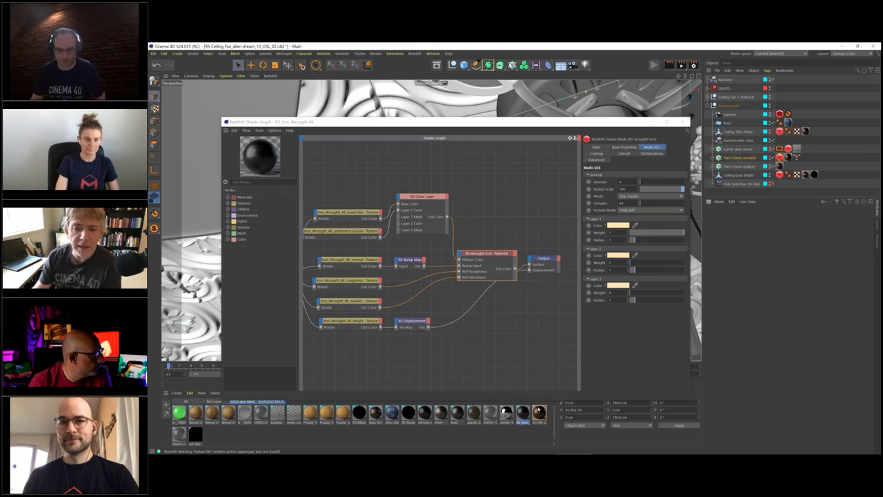
Step: Review the copper, silver and RS_Iron_Wrought materials and see which objects use the iron material
{"action": "left_click", "coordinate": [539, 412]}
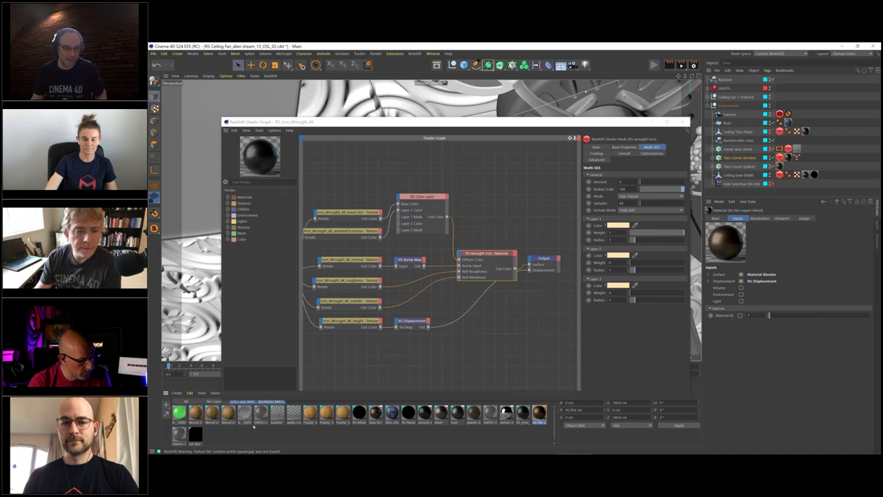
{"action": "left_click", "coordinate": [438, 419]}
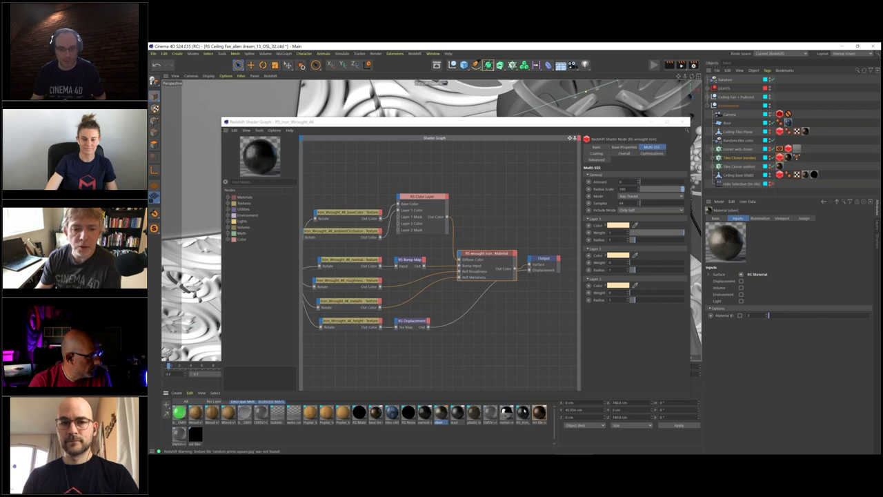
{"action": "left_click", "coordinate": [522, 417]}
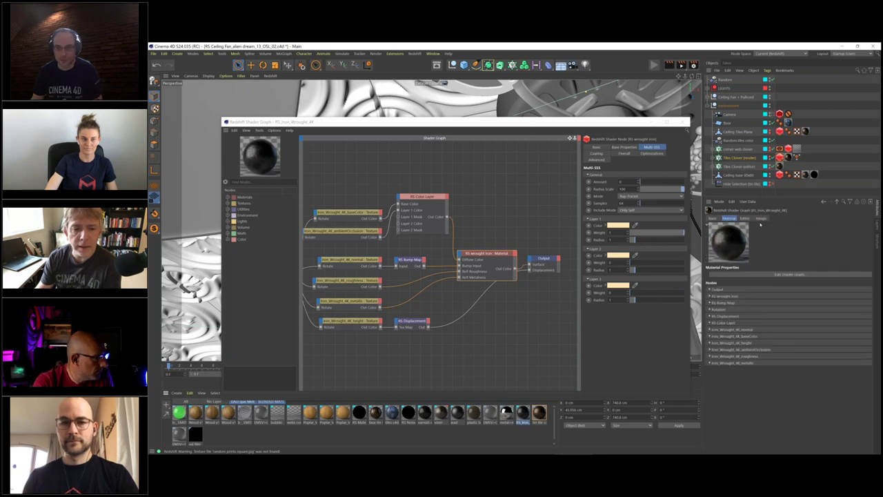
{"action": "left_click", "coordinate": [762, 218]}
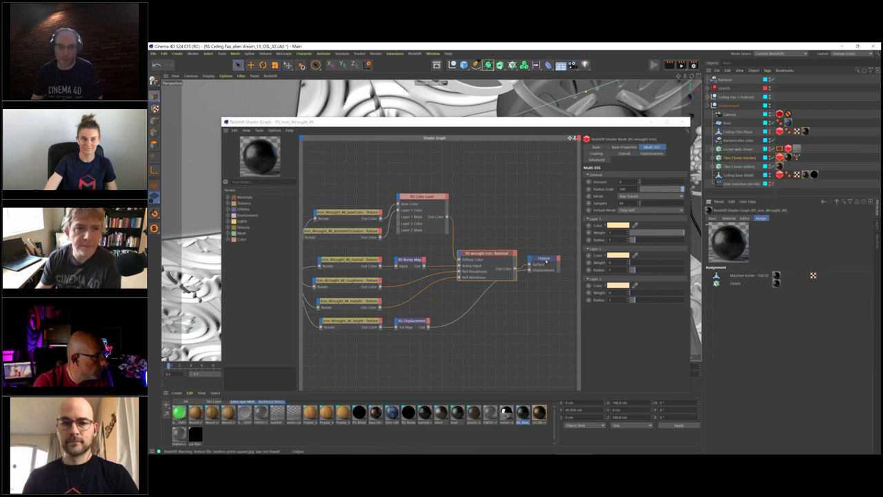
Step: Move the Output node down-right, nudge the shader graph window, and close it
{"action": "left_click_drag", "start_coordinate": [556, 264], "coordinate": [567, 276]}
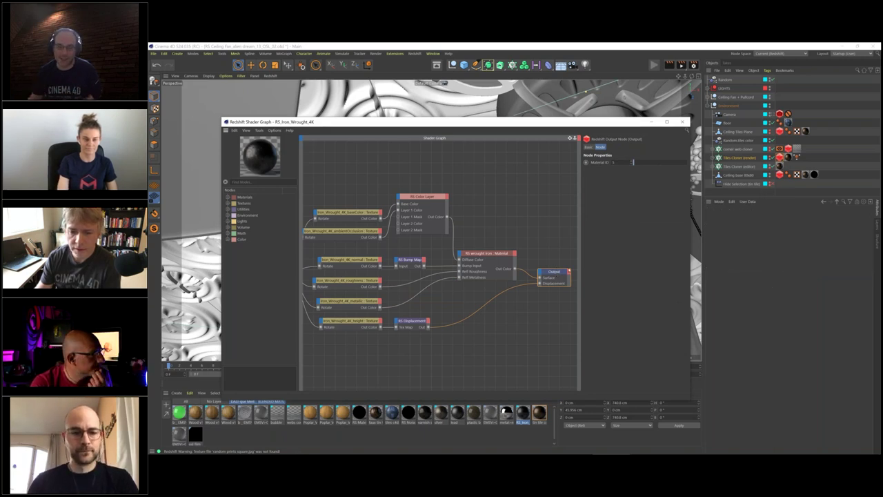
{"action": "left_click_drag", "start_coordinate": [621, 123], "coordinate": [606, 125]}
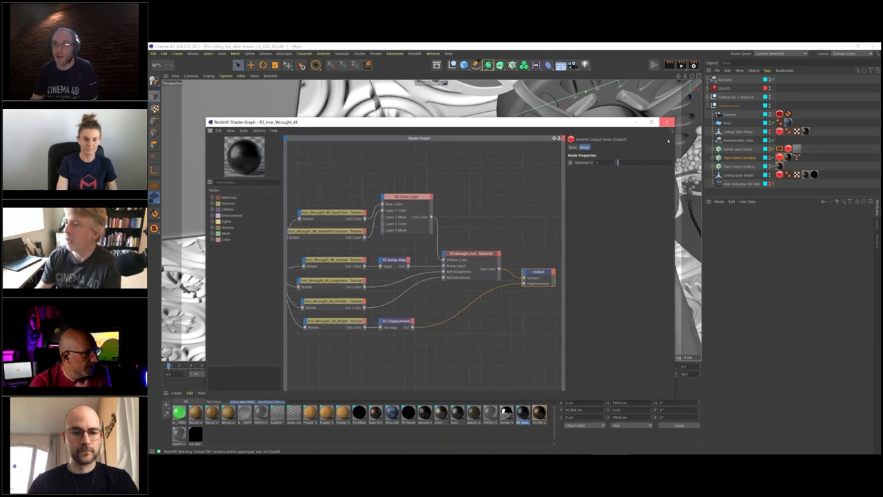
{"action": "left_click", "coordinate": [667, 124]}
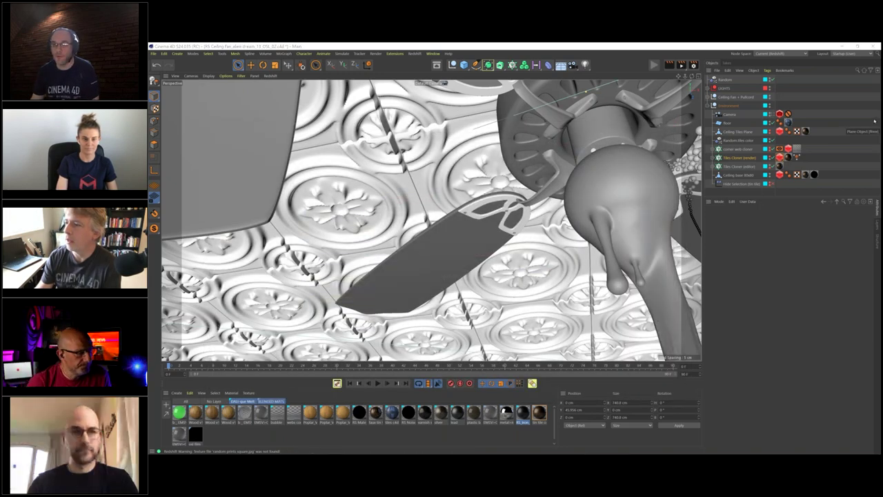
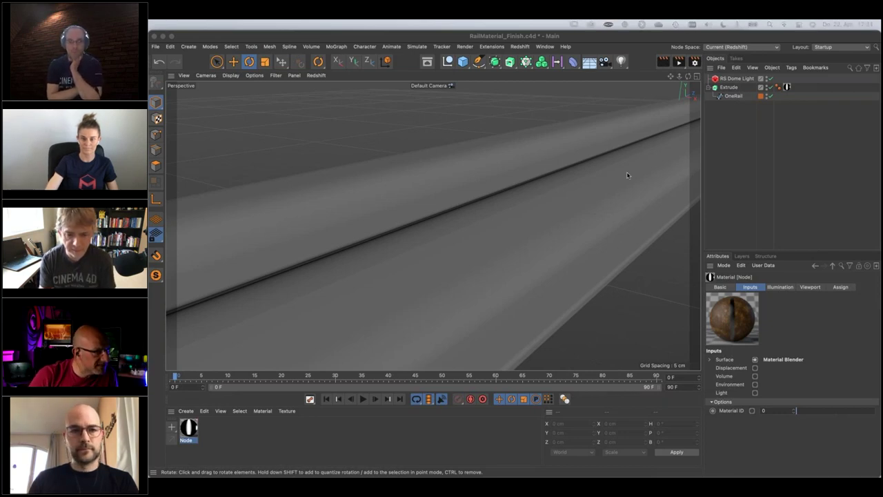
Step: Start the Redshift IPR in the viewport and orbit the camera around the rusty rail
{"action": "left_click", "coordinate": [316, 75]}
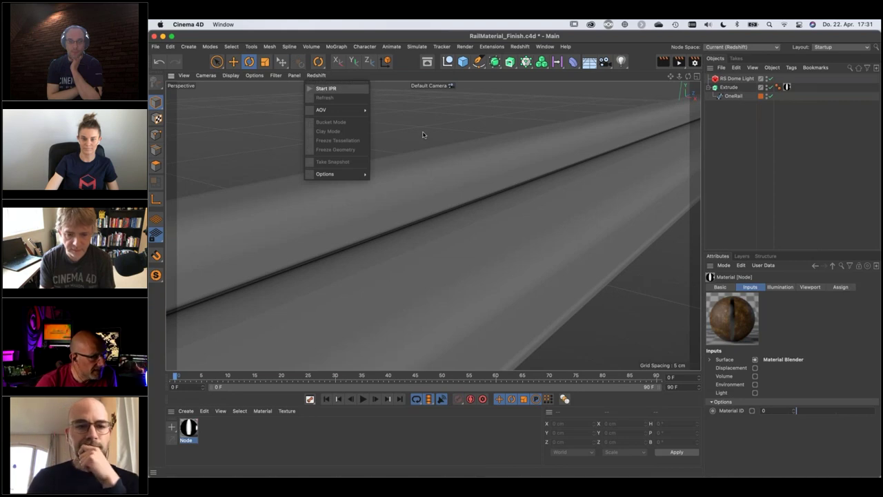
{"action": "key", "text": "Return"}
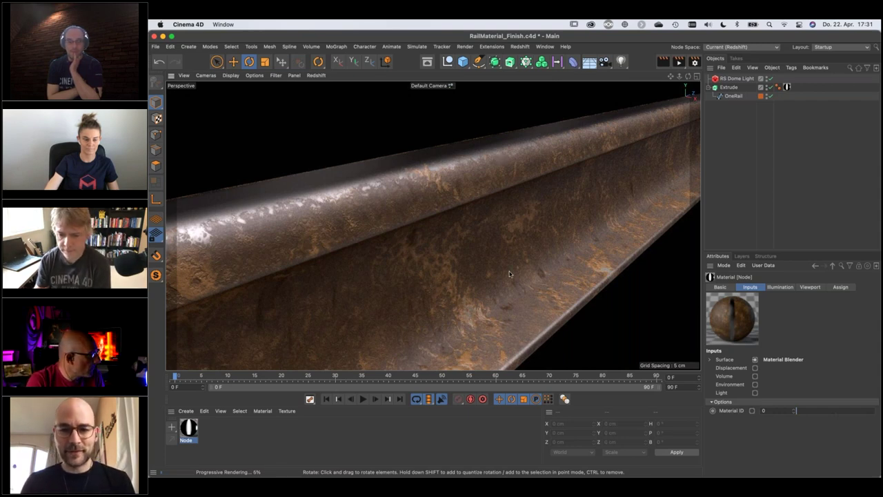
{"action": "left_click_drag", "start_coordinate": [504, 270], "coordinate": [532, 223], "text": "alt"}
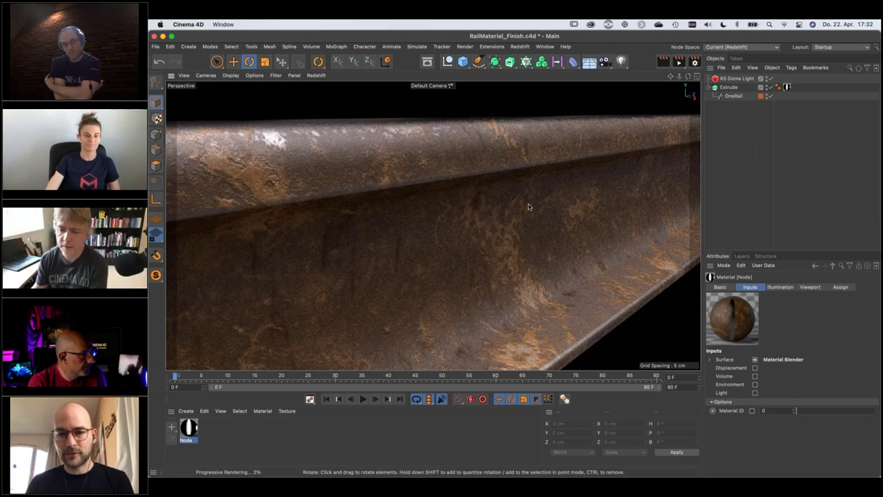
{"action": "left_click_drag", "start_coordinate": [456, 221], "coordinate": [321, 194], "text": "alt"}
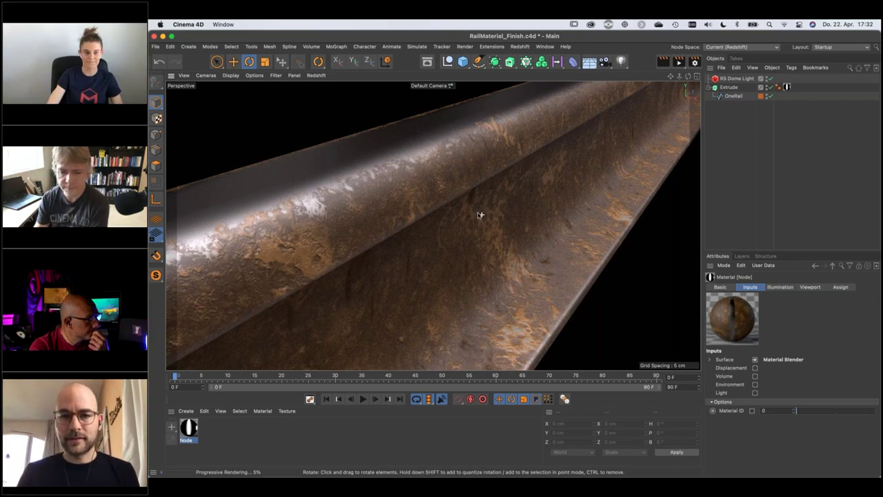
{"action": "left_click_drag", "start_coordinate": [480, 215], "coordinate": [487, 225], "text": "alt"}
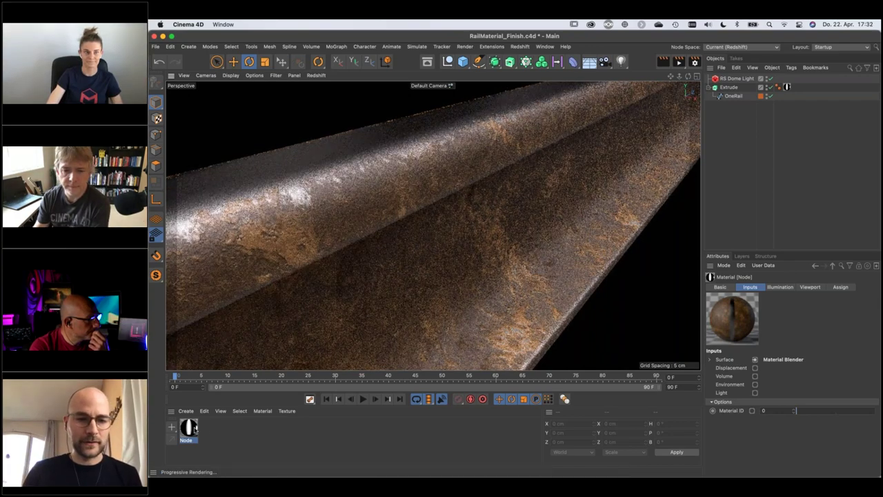
Step: Switch to the Nodes layout, frame the whole rail node graph, and select the Color Layer node
{"action": "left_click", "coordinate": [834, 47]}
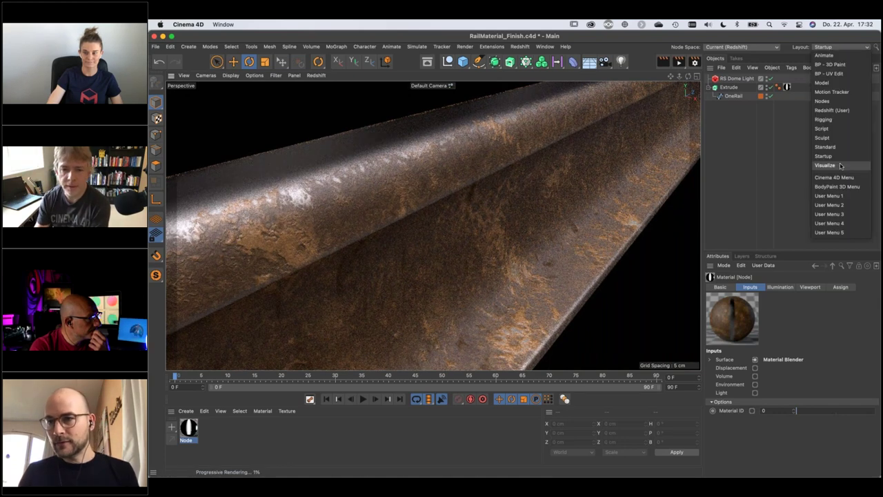
{"action": "left_click", "coordinate": [825, 102]}
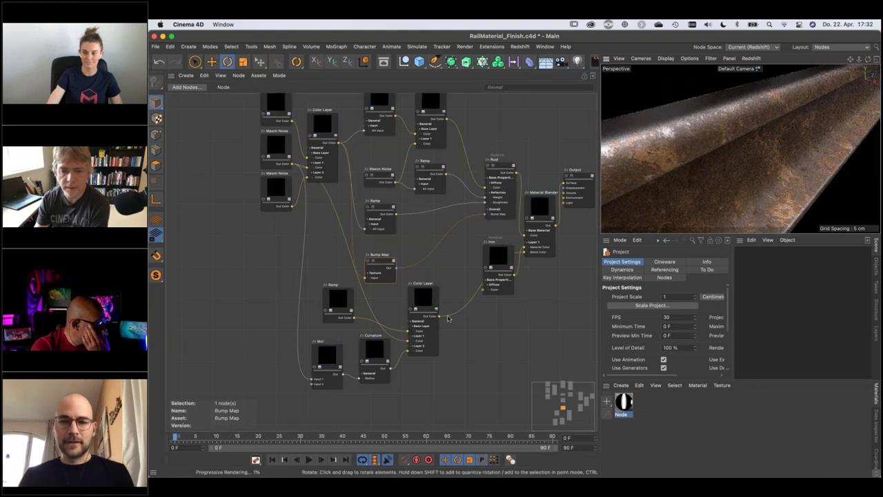
{"action": "key", "text": "h"}
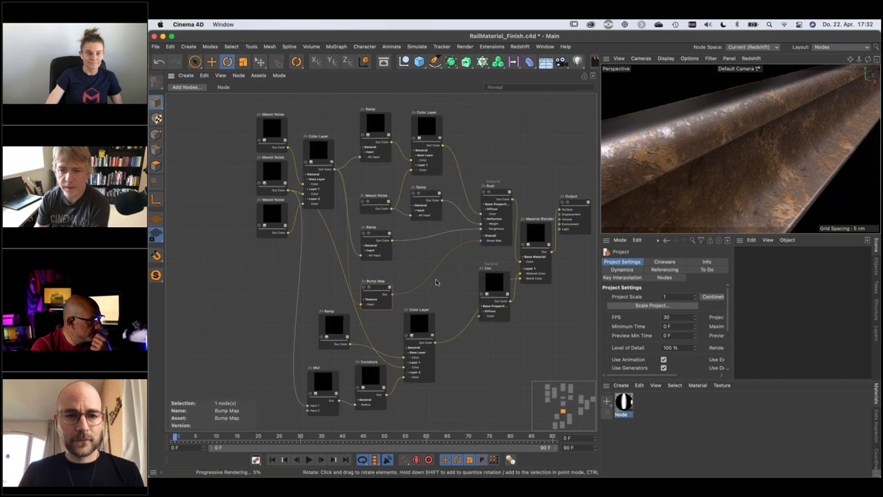
{"action": "left_click", "coordinate": [315, 163]}
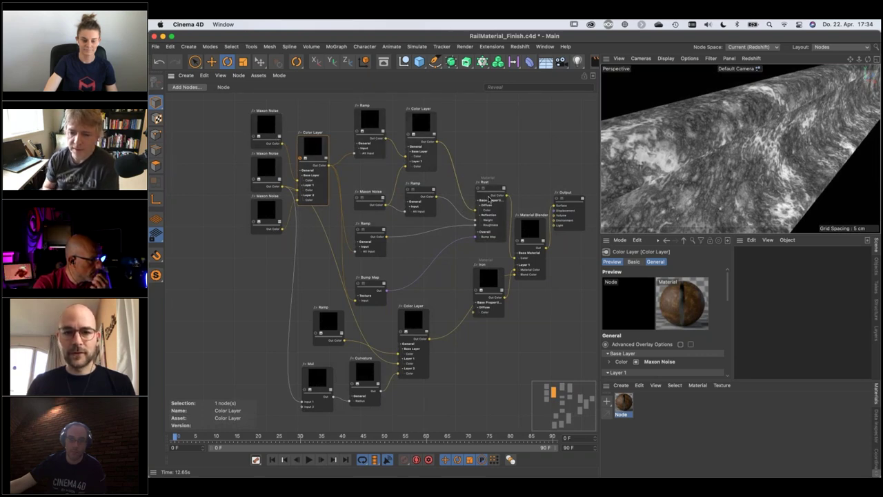
Step: Preview the three Maxon Noise nodes, then show the Color Layer settings in a widened panel
{"action": "left_click", "coordinate": [268, 141]}
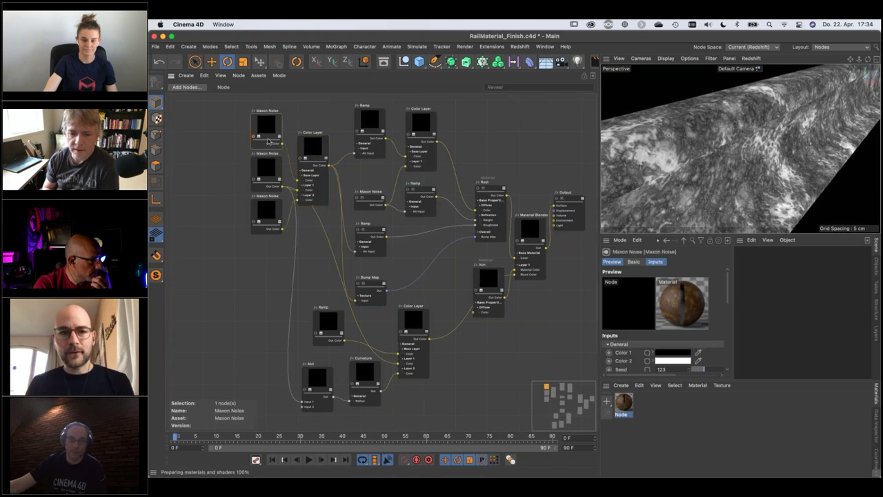
{"action": "left_click", "coordinate": [270, 187]}
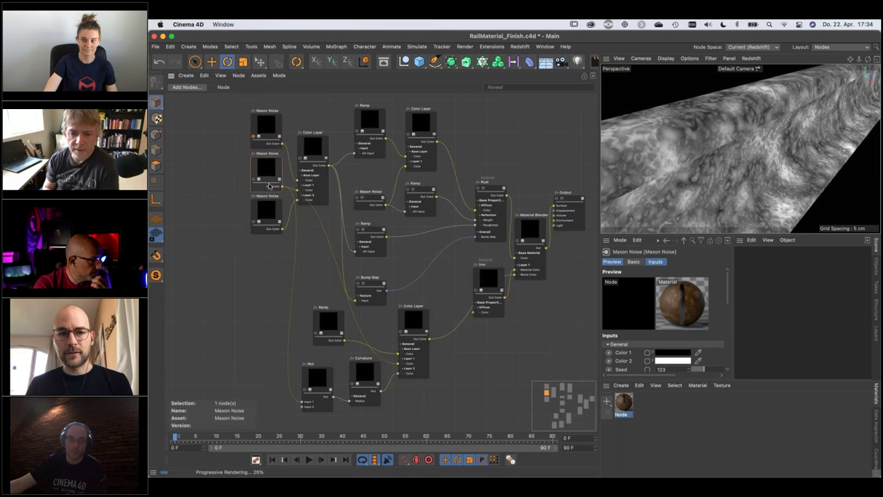
{"action": "left_click", "coordinate": [266, 225]}
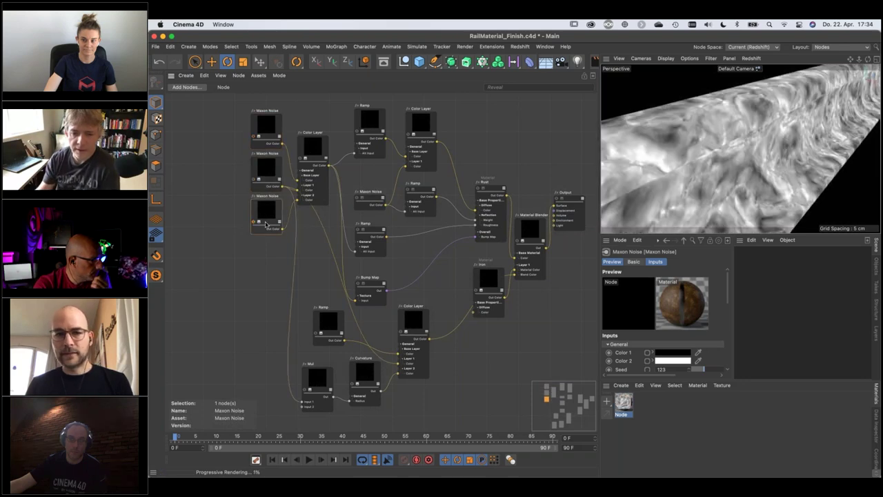
{"action": "left_click", "coordinate": [317, 161]}
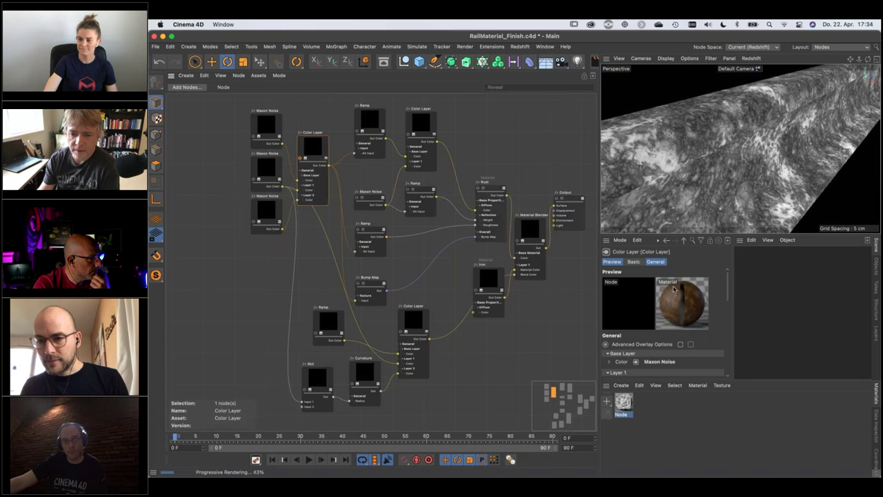
{"action": "left_click_drag", "start_coordinate": [733, 311], "coordinate": [792, 311]}
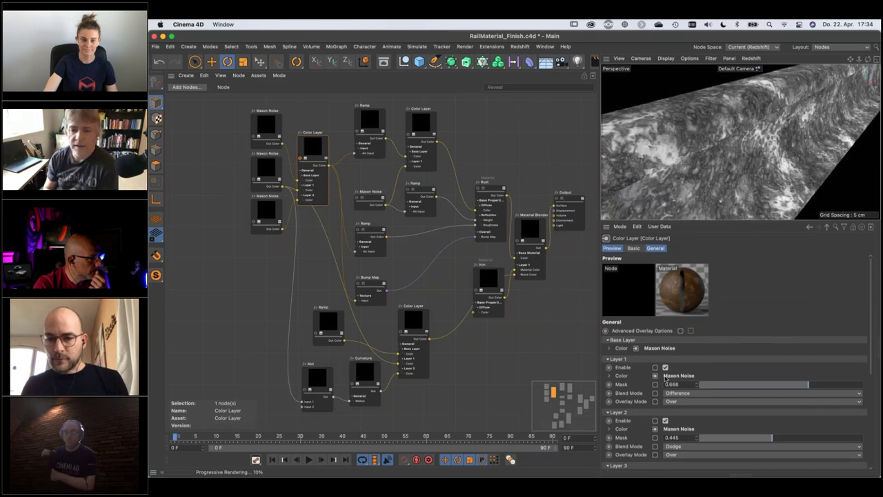
{"action": "scroll", "coordinate": [629, 366], "scroll_direction": "down", "scroll_amount": 1}
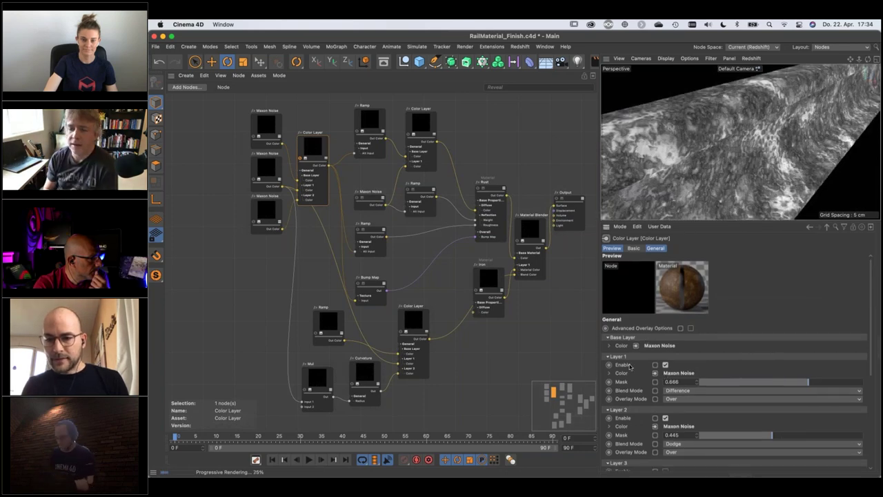
Step: Disable Color Layer Layer 2 and experiment with Layer 1's mask strength and blend mode
{"action": "left_click", "coordinate": [665, 418]}
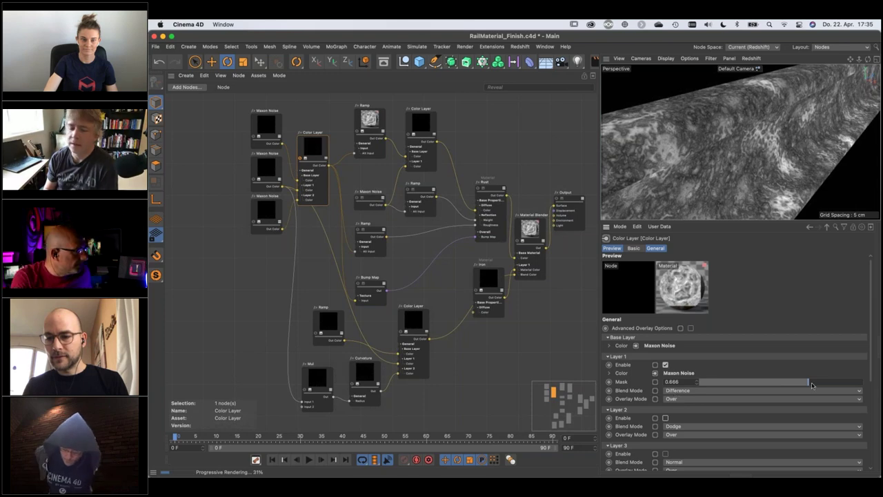
{"action": "left_click_drag", "start_coordinate": [808, 381], "coordinate": [858, 390]}
{"action": "left_click", "coordinate": [857, 391]}
{"action": "left_click", "coordinate": [680, 238]}
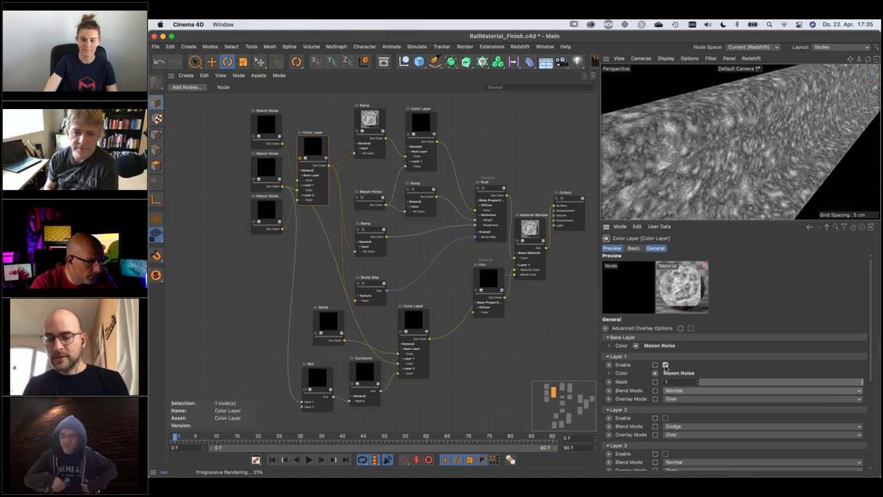
{"action": "left_click", "coordinate": [665, 365]}
{"action": "left_click", "coordinate": [665, 365]}
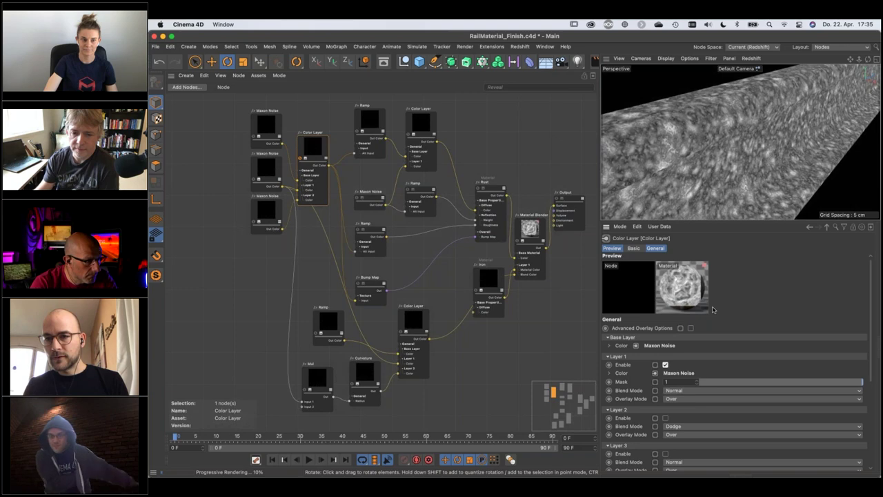
{"action": "left_click_drag", "start_coordinate": [787, 385], "coordinate": [736, 384]}
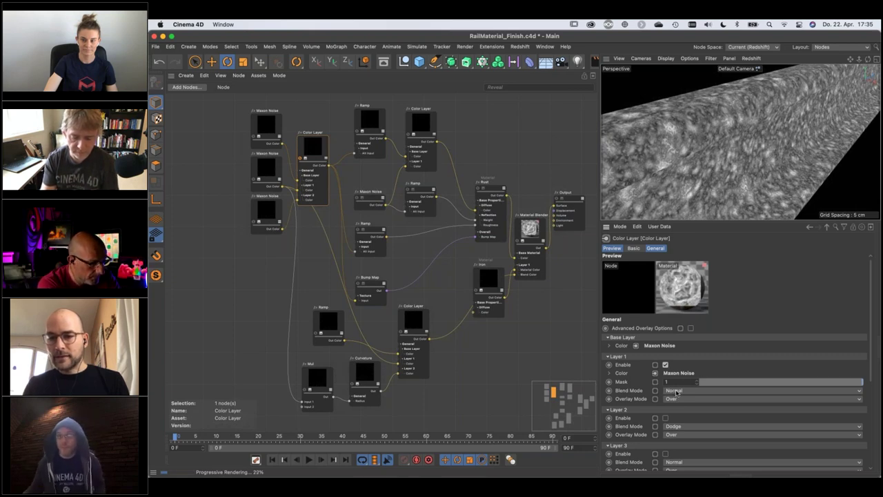
{"action": "left_click", "coordinate": [676, 391]}
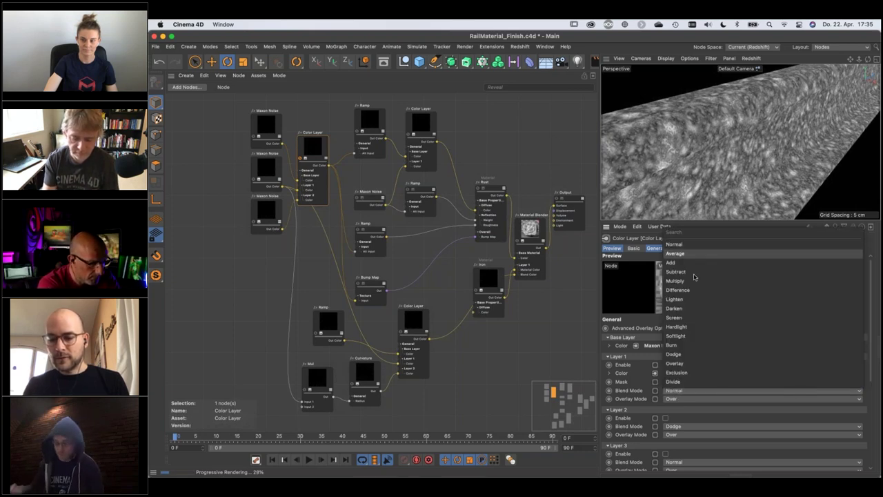
{"action": "left_click", "coordinate": [665, 365]}
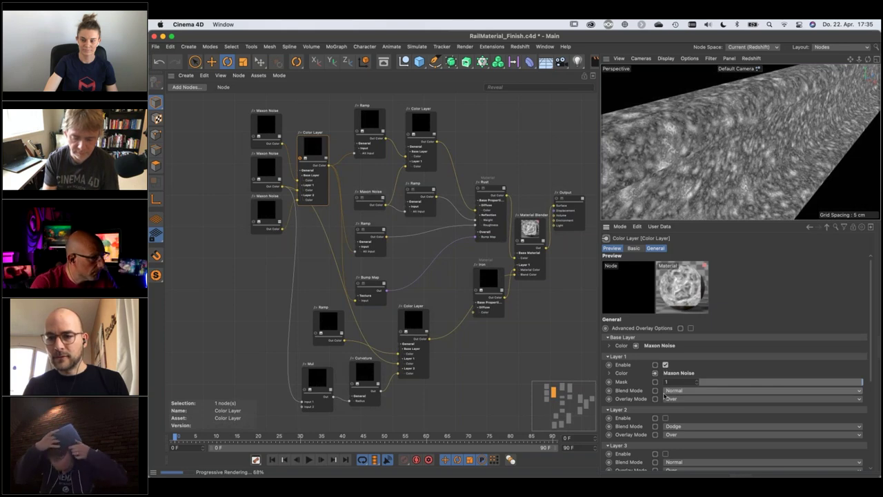
Step: Set the Layer 1 mask to 0.722, re-enable Layer 2, and select the Ramp node
{"action": "scroll", "coordinate": [665, 395], "scroll_direction": "down", "scroll_amount": 3}
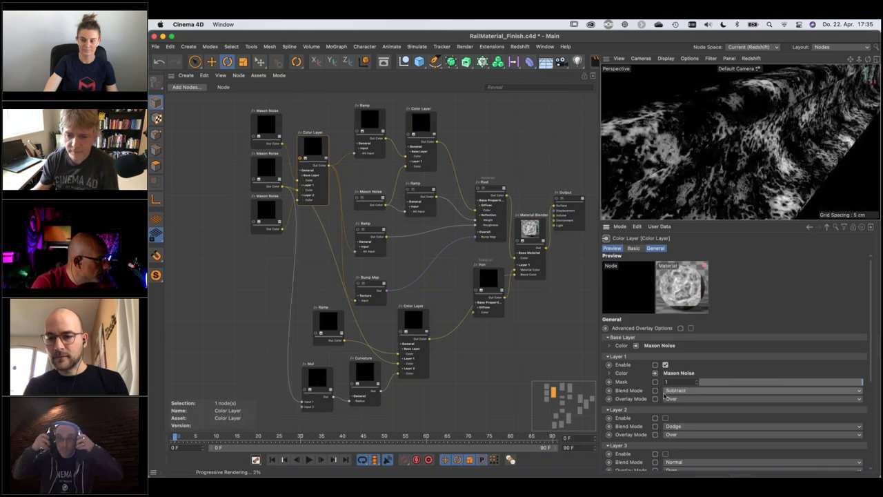
{"action": "scroll", "coordinate": [664, 395], "scroll_direction": "down", "scroll_amount": 1}
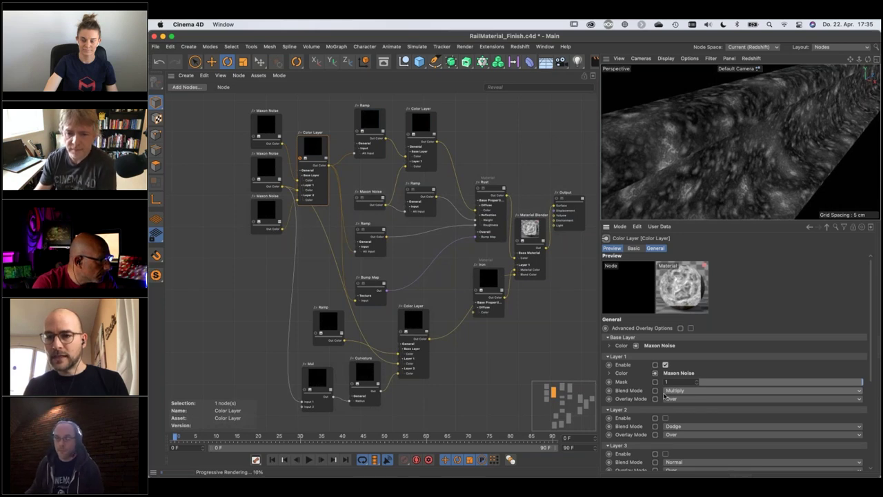
{"action": "scroll", "coordinate": [665, 395], "scroll_direction": "down", "scroll_amount": 1}
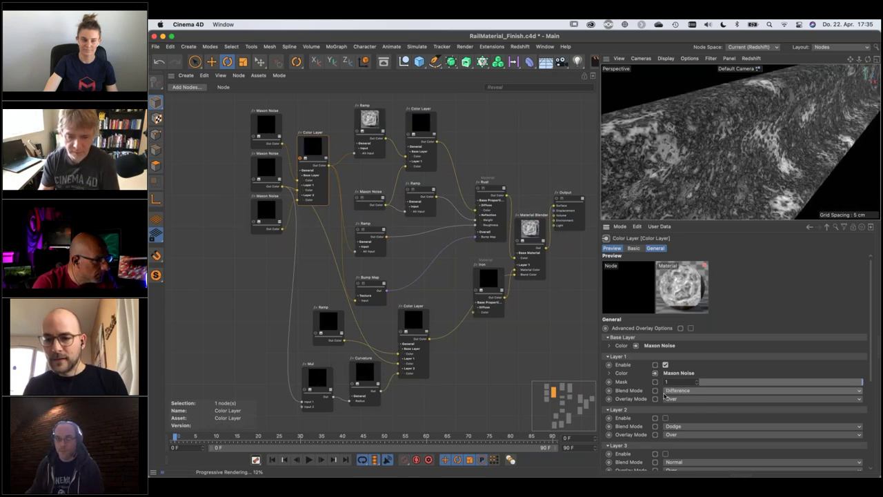
{"action": "scroll", "coordinate": [669, 396], "scroll_direction": "up", "scroll_amount": 1}
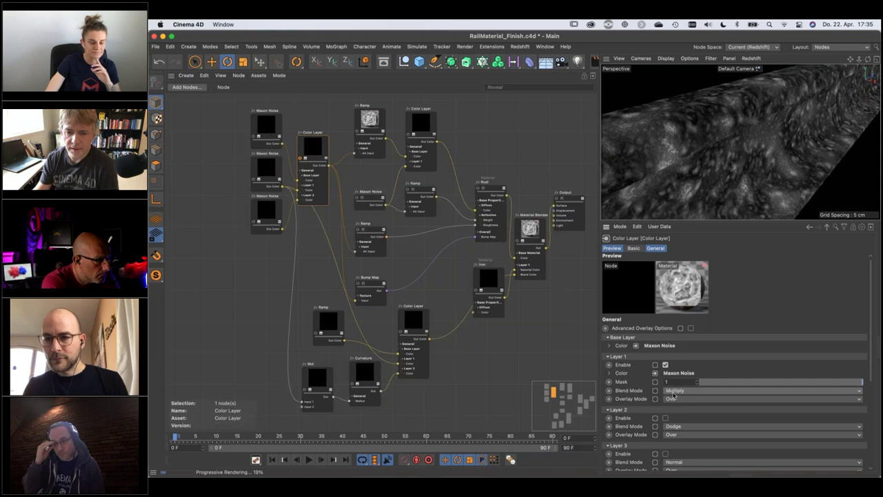
{"action": "scroll", "coordinate": [673, 395], "scroll_direction": "down", "scroll_amount": 1}
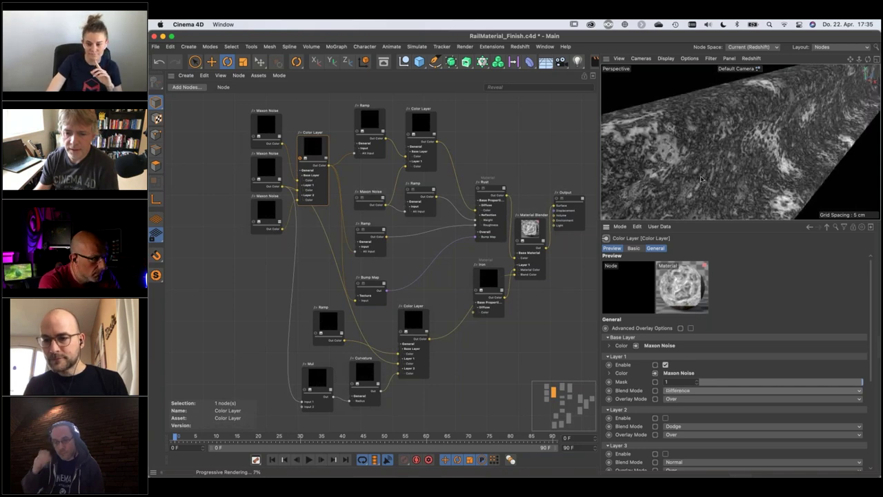
{"action": "left_click", "coordinate": [826, 383]}
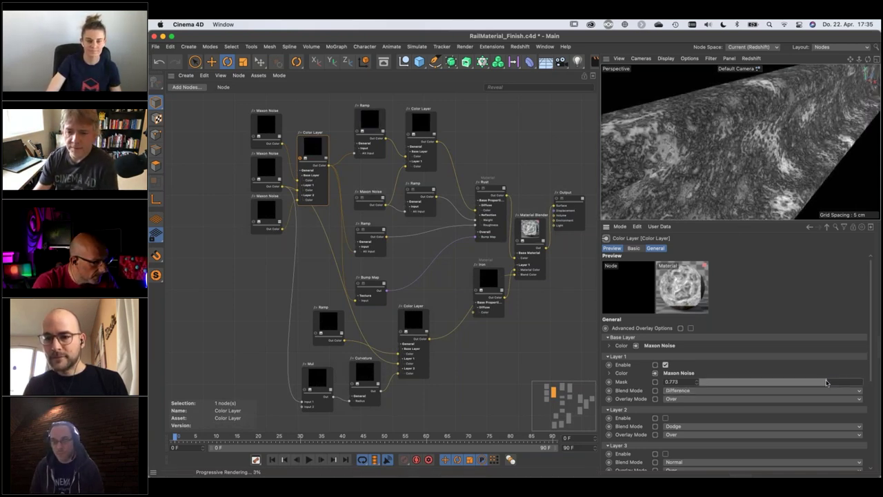
{"action": "left_click_drag", "start_coordinate": [820, 384], "coordinate": [817, 384]}
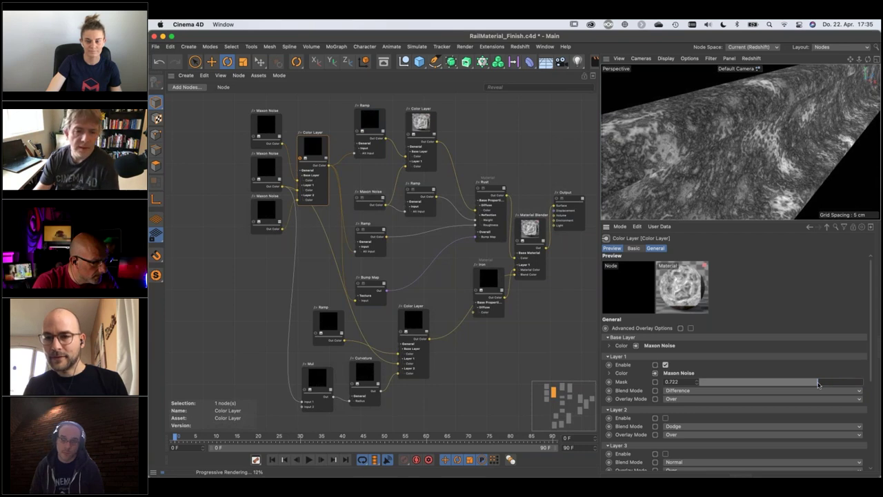
{"action": "left_click", "coordinate": [665, 418]}
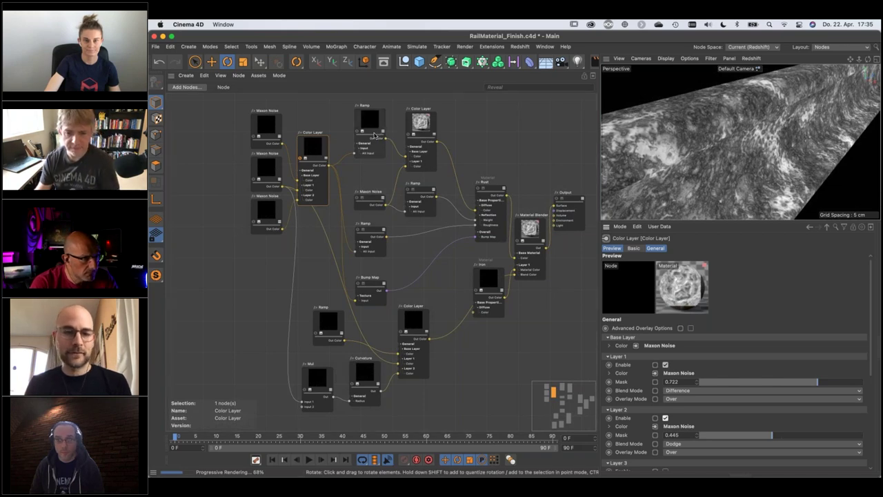
{"action": "left_click_drag", "start_coordinate": [372, 135], "coordinate": [370, 137]}
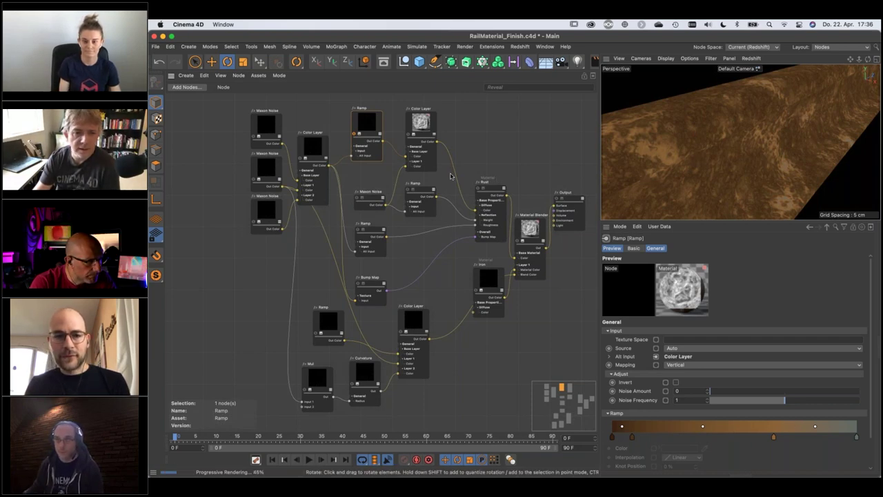
{"action": "left_click", "coordinate": [373, 200]}
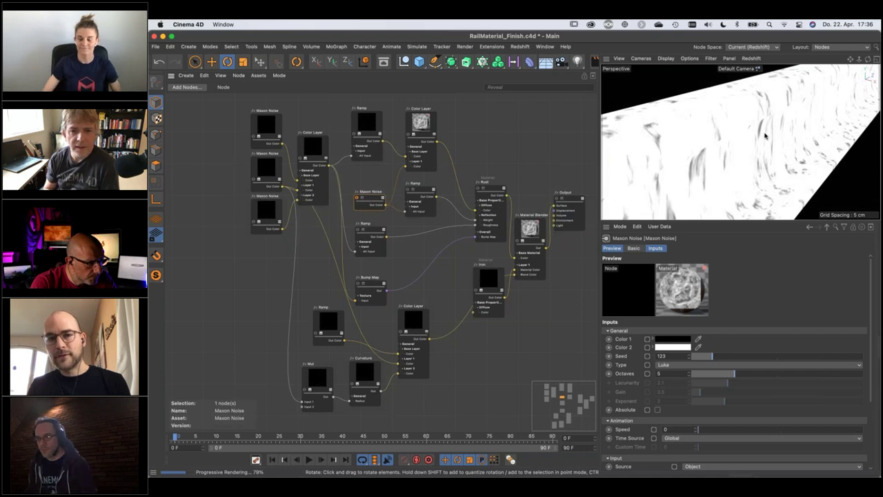
{"action": "left_click", "coordinate": [430, 138]}
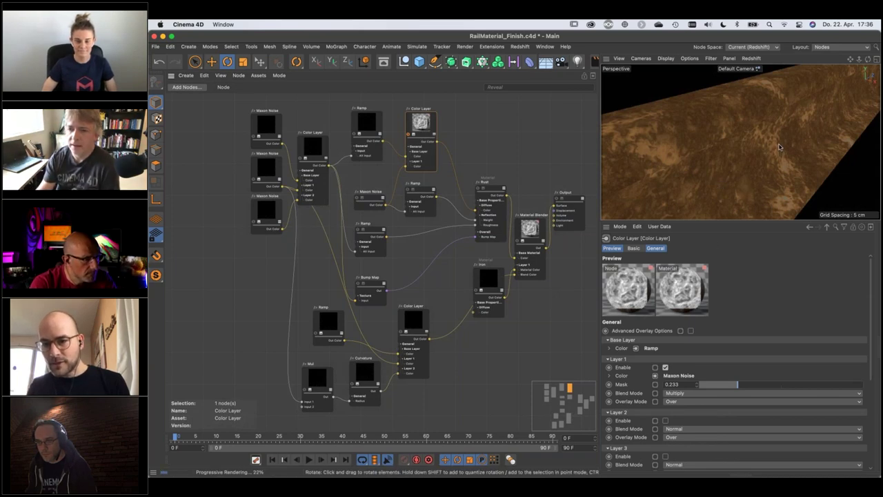
{"action": "left_click", "coordinate": [665, 367]}
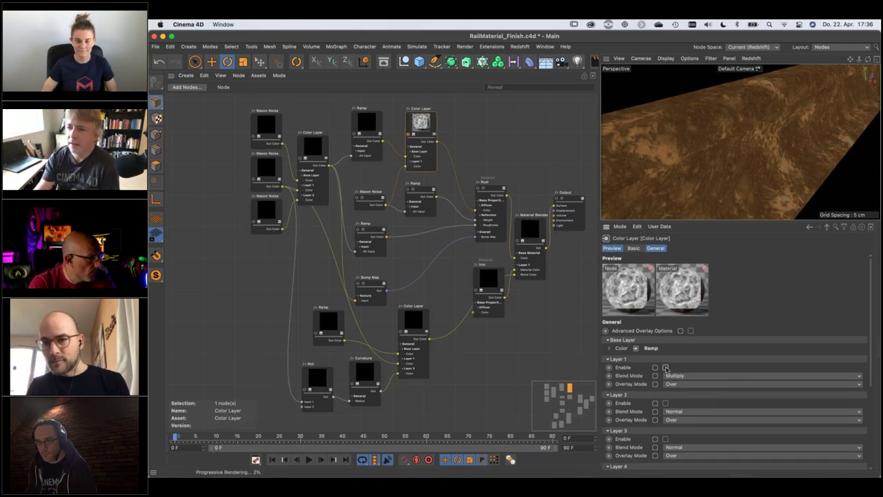
{"action": "left_click", "coordinate": [666, 367]}
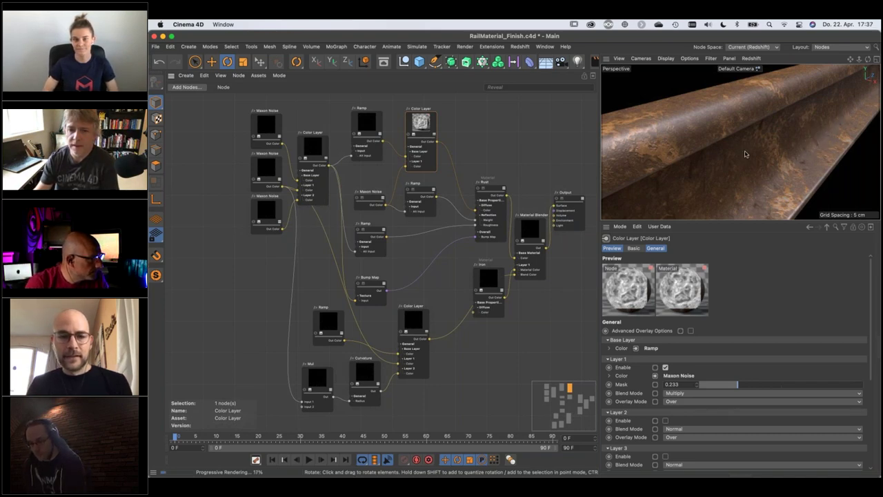
{"action": "left_click", "coordinate": [317, 161]}
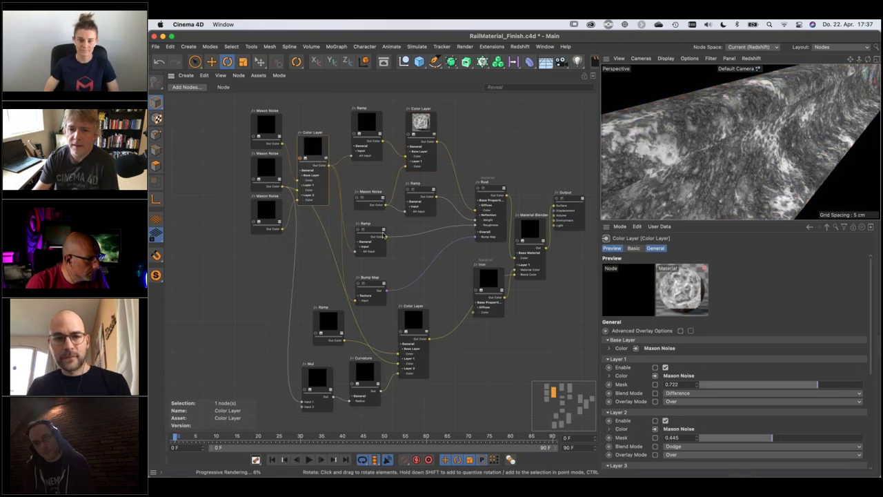
Step: Preview the Ramp, Bump Map, Rust, Iron and Output nodes in turn, nudging a few nodes
{"action": "left_click_drag", "start_coordinate": [384, 236], "coordinate": [373, 224]}
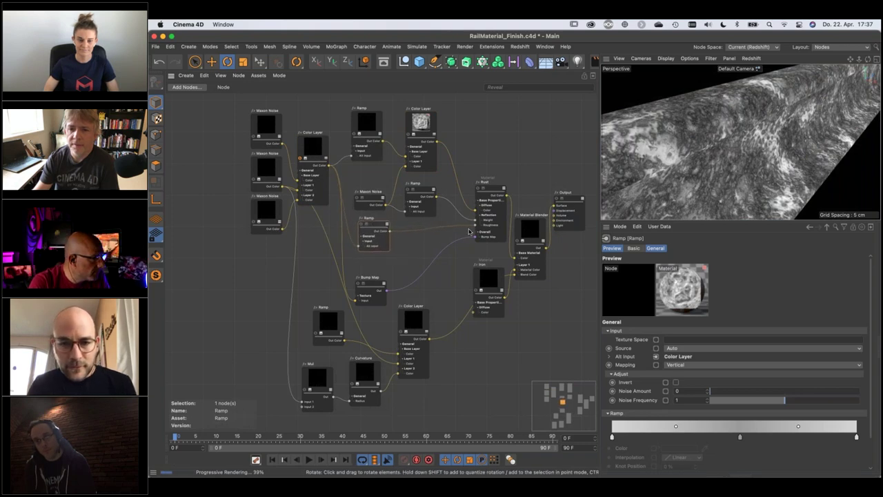
{"action": "left_click_drag", "start_coordinate": [376, 278], "coordinate": [377, 264]}
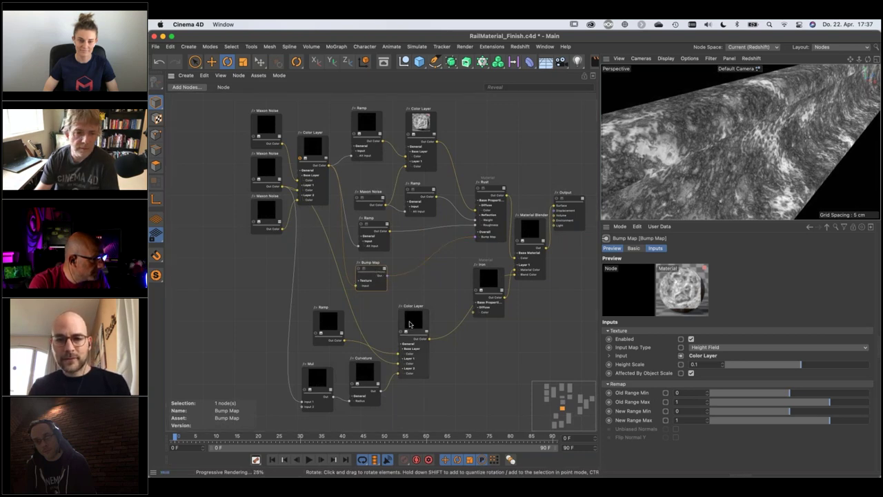
{"action": "left_click", "coordinate": [495, 190]}
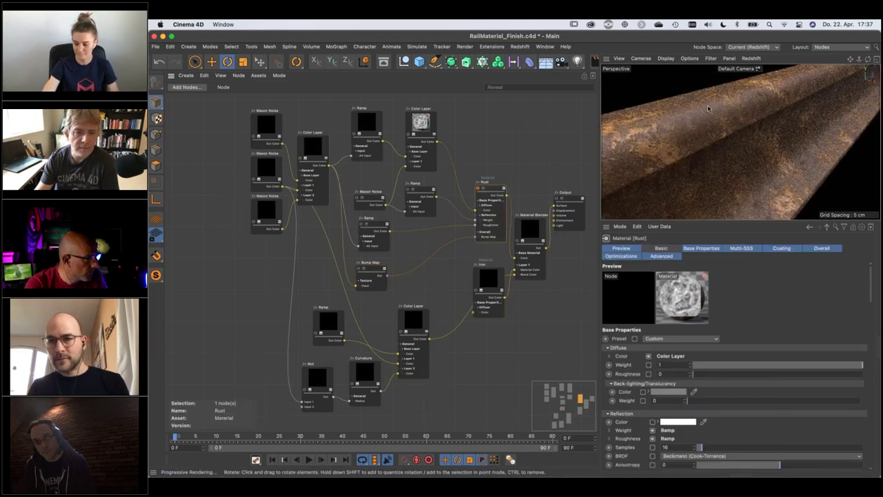
{"action": "left_click", "coordinate": [492, 285]}
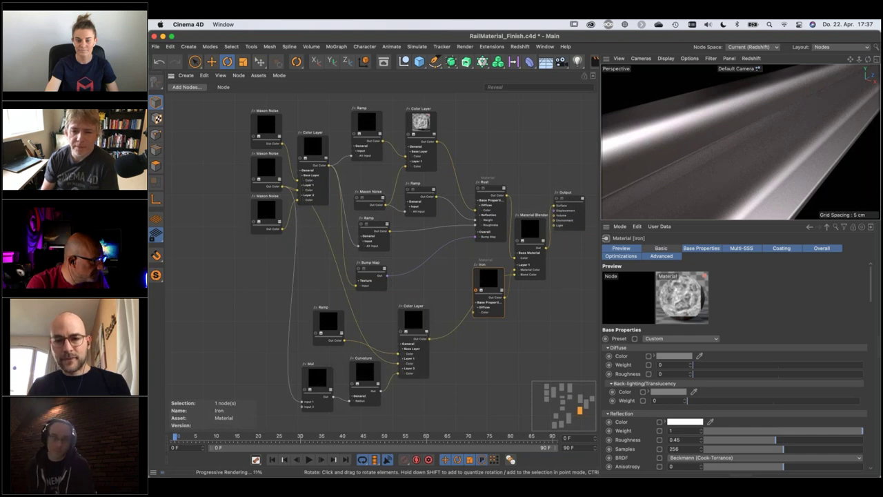
{"action": "left_click", "coordinate": [578, 196]}
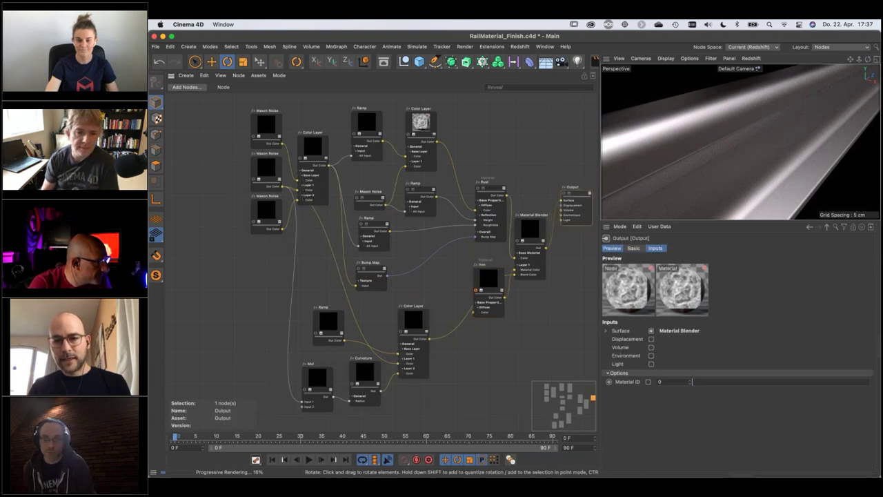
{"action": "left_click_drag", "start_coordinate": [538, 232], "coordinate": [538, 224]}
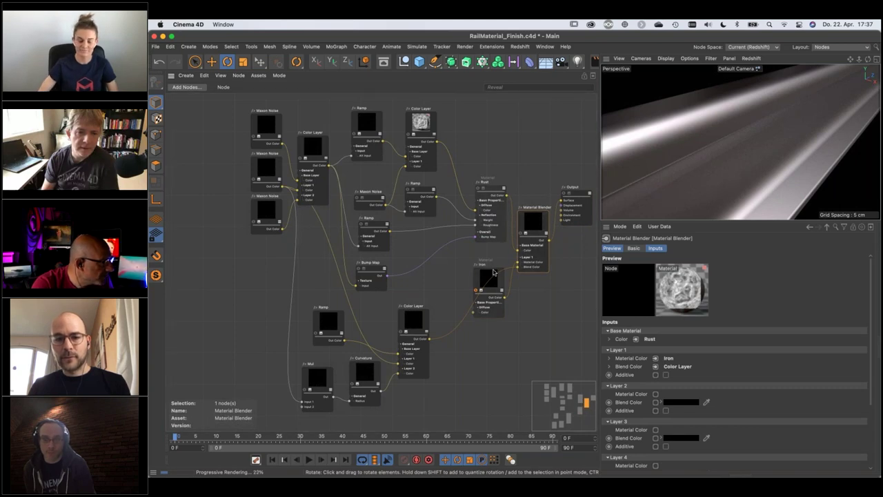
Step: Mute the mask wire into the Material Blender and select the blender node
{"action": "right_click", "coordinate": [462, 327]}
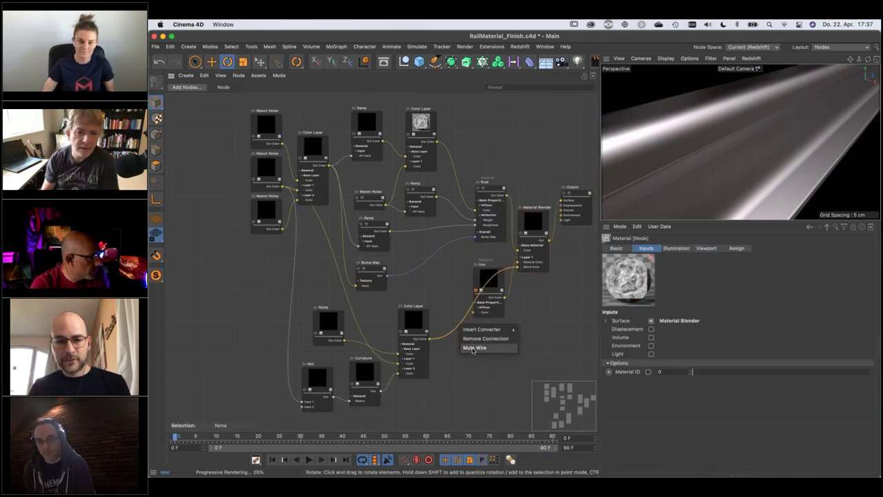
{"action": "left_click", "coordinate": [474, 348]}
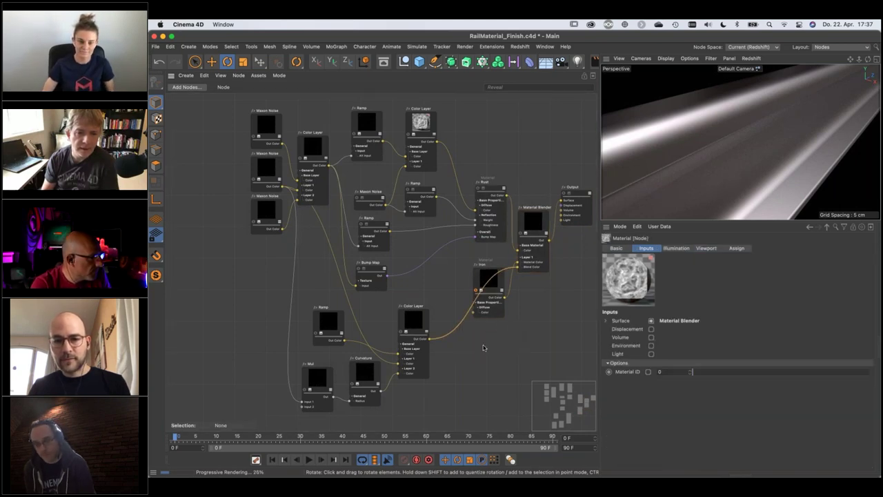
{"action": "left_click", "coordinate": [545, 237]}
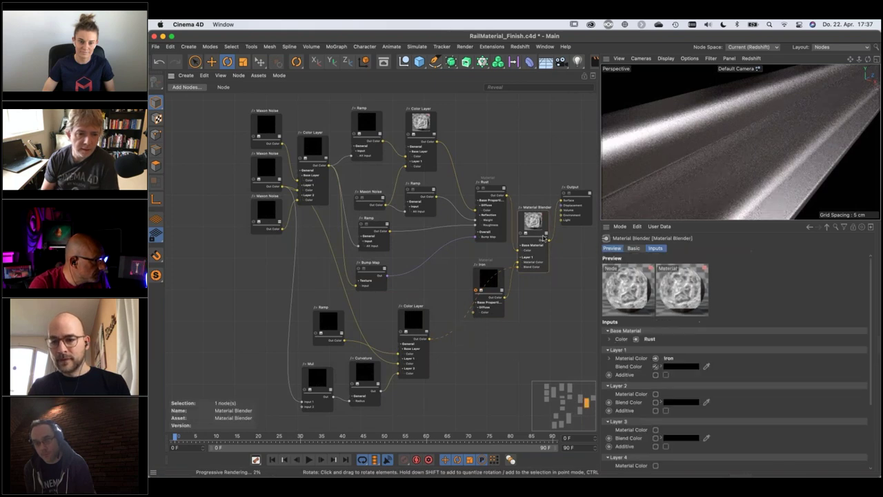
Step: Swing the Layer 1 blend colour between black and white to show pure Rust or Iron
{"action": "left_click", "coordinate": [663, 368]}
{"action": "left_click_drag", "start_coordinate": [708, 407], "coordinate": [862, 407]}
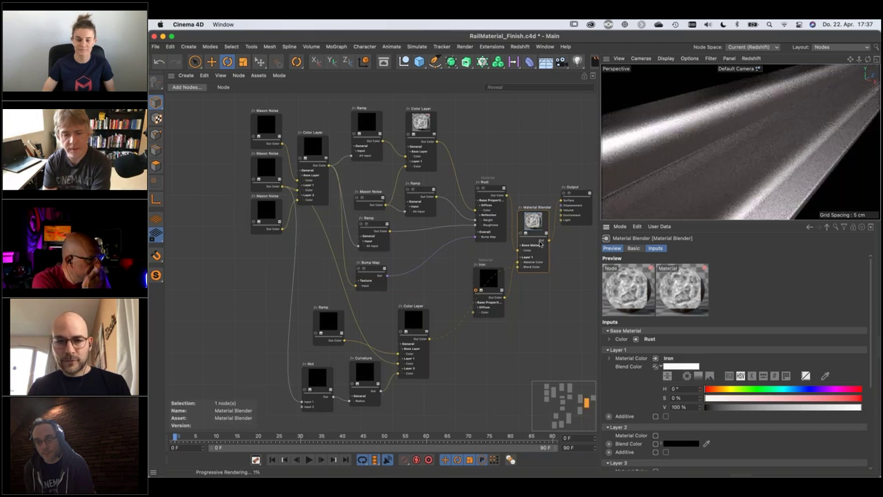
{"action": "left_click", "coordinate": [494, 296]}
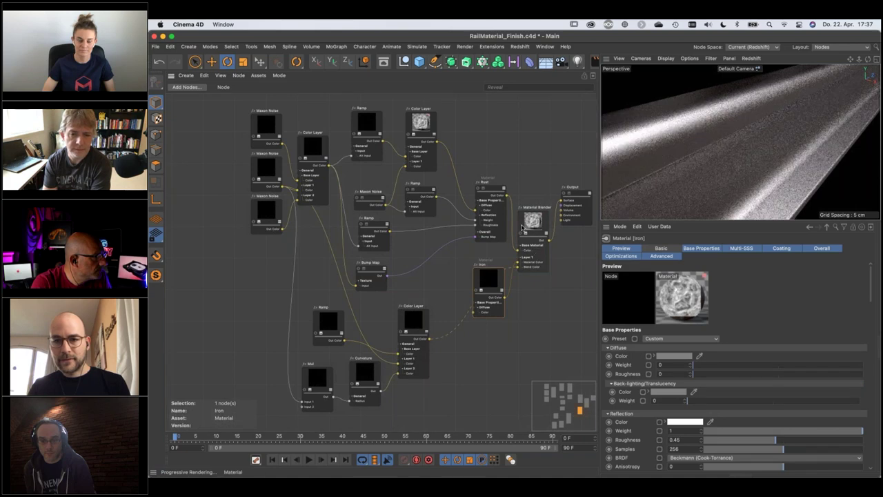
{"action": "left_click", "coordinate": [542, 242]}
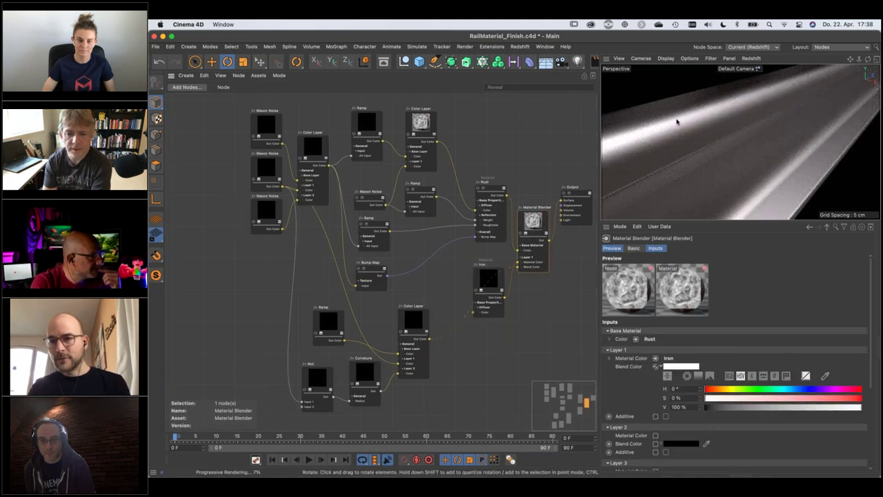
{"action": "left_click_drag", "start_coordinate": [843, 408], "coordinate": [697, 407]}
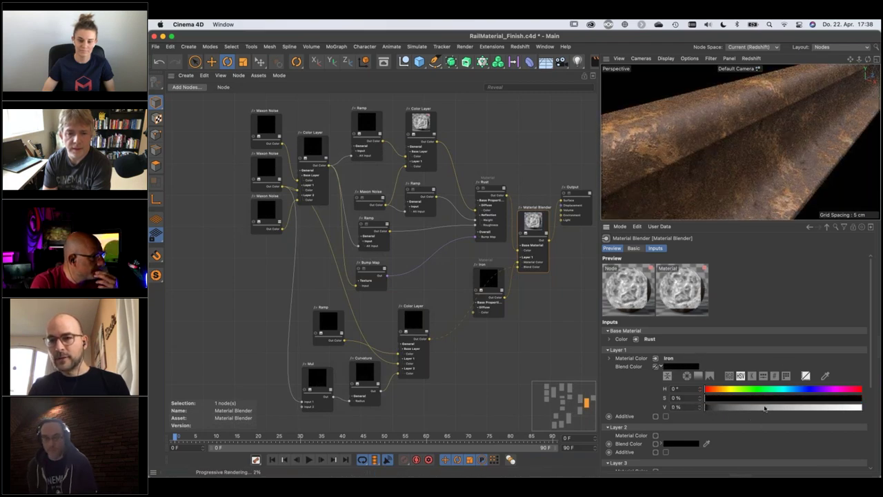
{"action": "left_click_drag", "start_coordinate": [764, 407], "coordinate": [866, 408]}
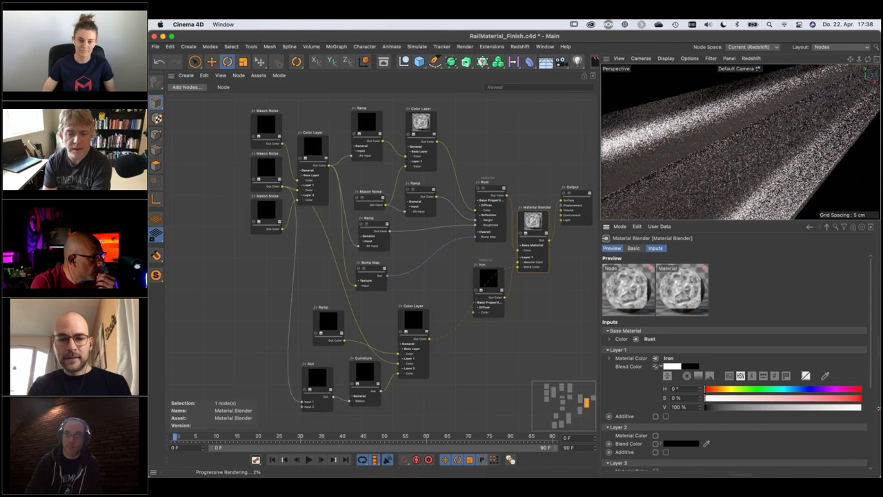
{"action": "left_click", "coordinate": [474, 322]}
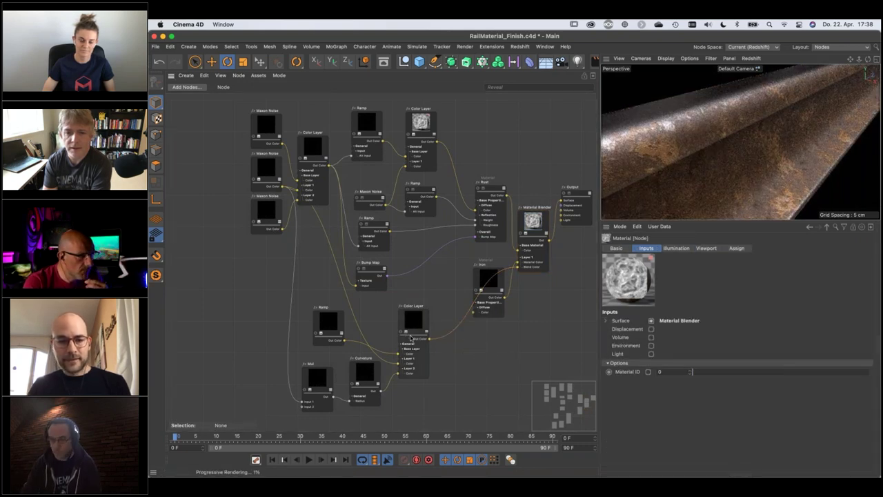
{"action": "left_click", "coordinate": [414, 335]}
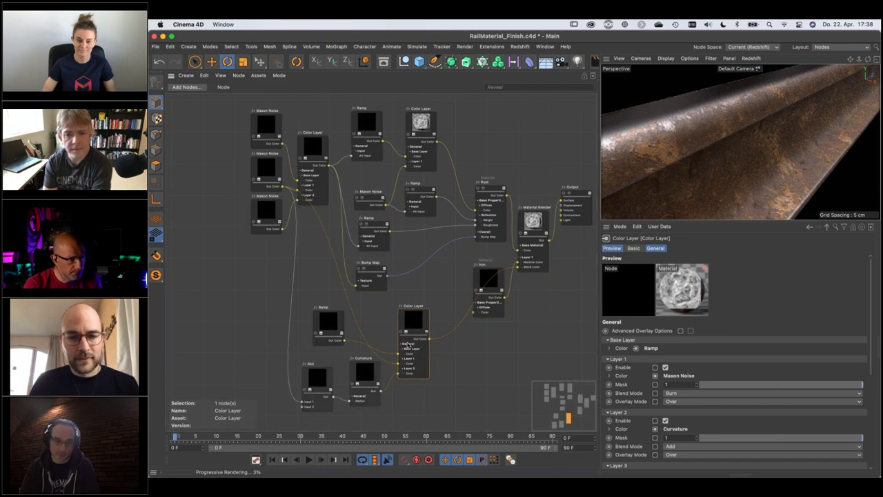
Step: Move the lower Color Layer node slightly up-right and preview the Curvature node's edge mask
{"action": "left_click_drag", "start_coordinate": [416, 336], "coordinate": [431, 327]}
{"action": "left_click", "coordinate": [367, 392]}
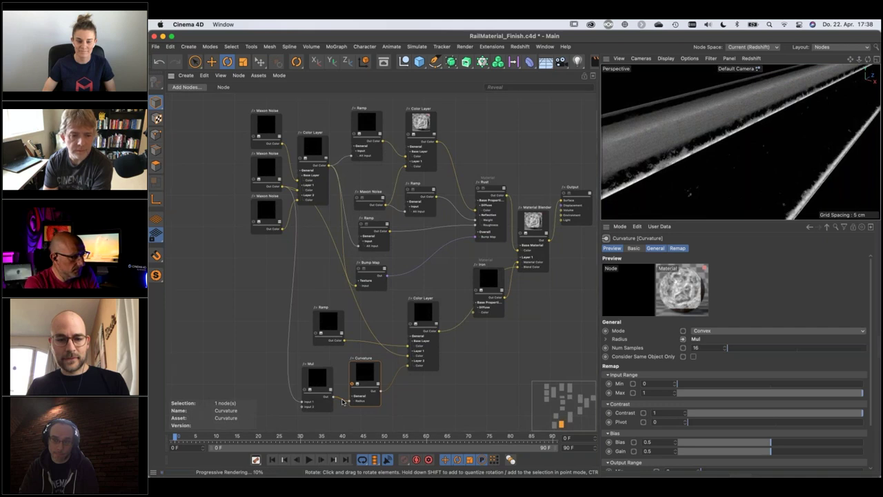
{"action": "left_click", "coordinate": [378, 386]}
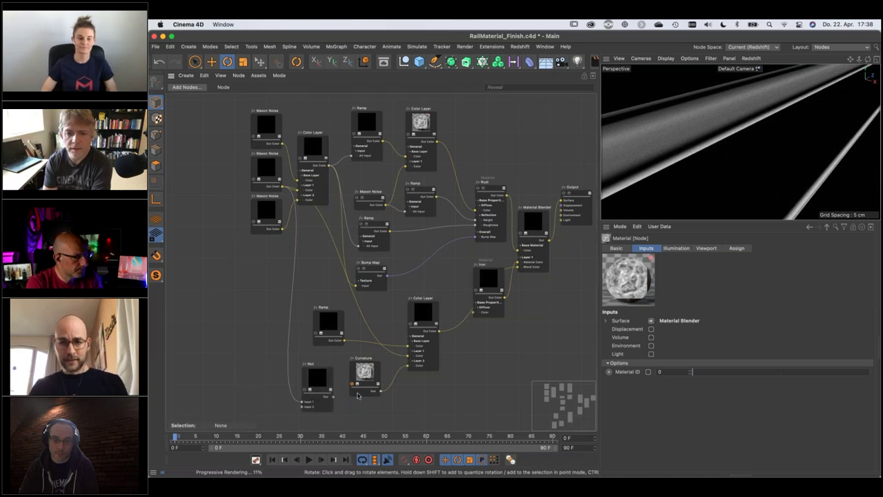
{"action": "left_click", "coordinate": [365, 387]}
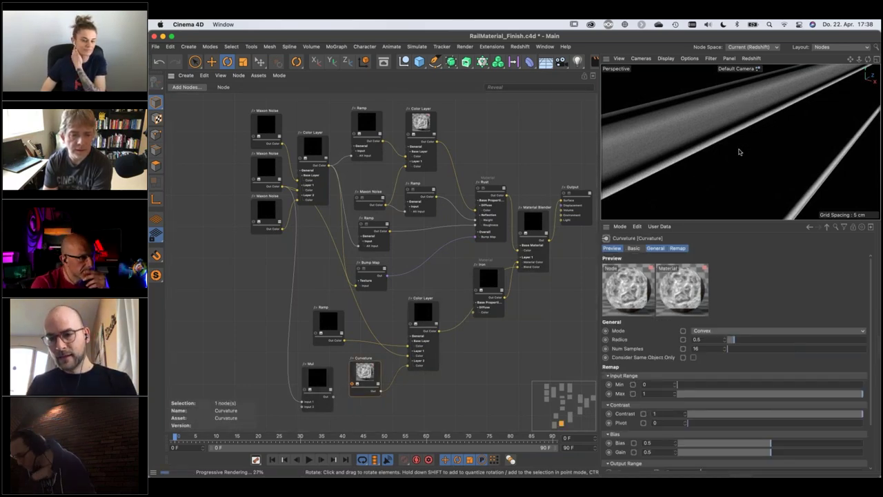
Step: Try the Curvature mode as Concave, then return it to Convex
{"action": "left_click", "coordinate": [708, 331]}
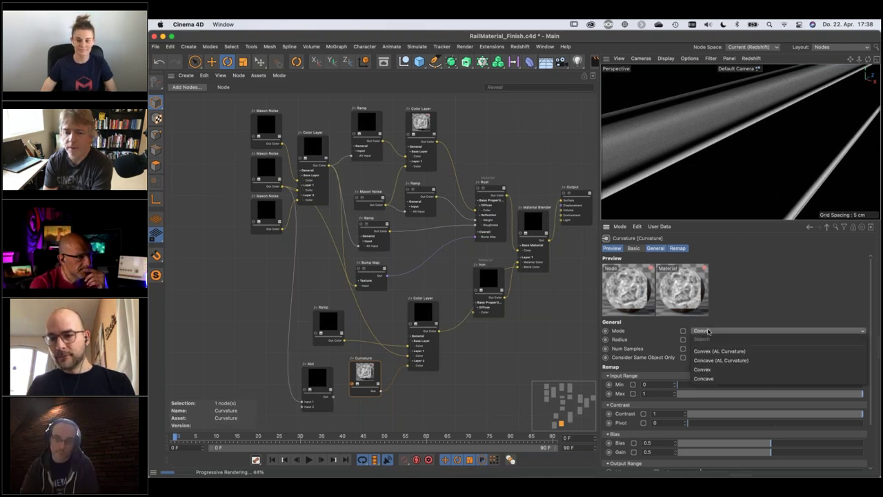
{"action": "left_click", "coordinate": [704, 378]}
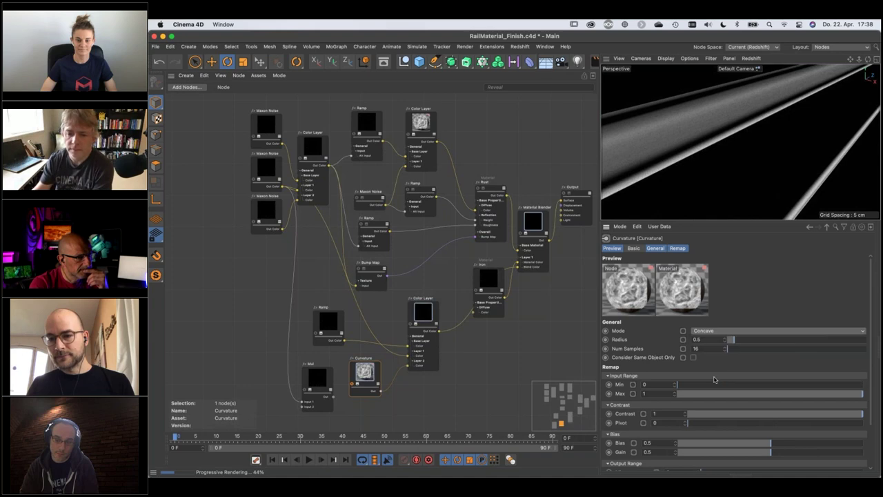
{"action": "scroll", "coordinate": [683, 140], "scroll_direction": "up", "scroll_amount": 3}
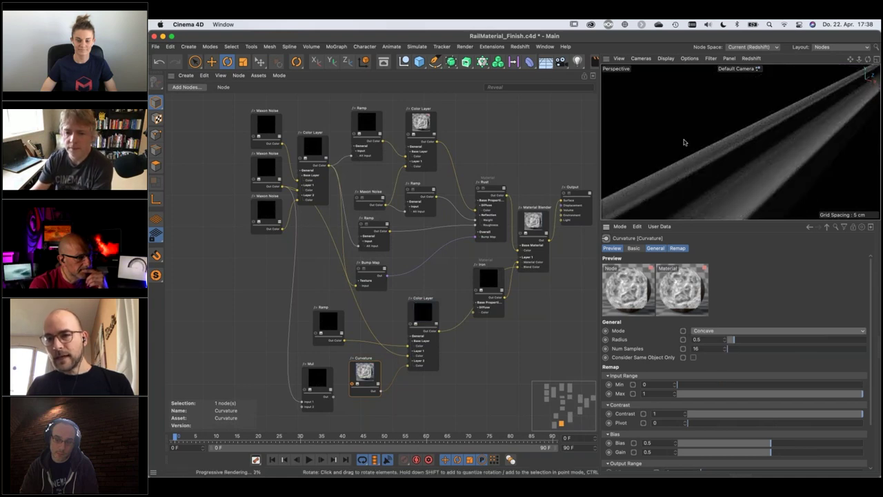
{"action": "left_click", "coordinate": [708, 331]}
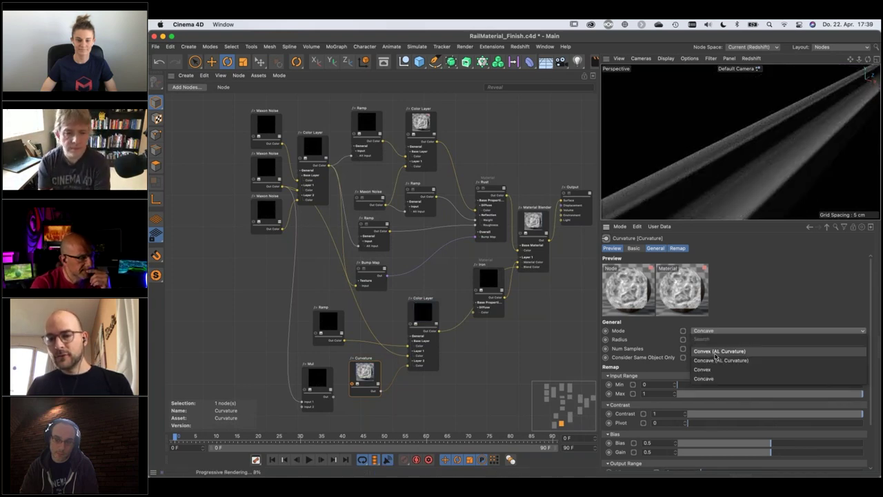
{"action": "left_click", "coordinate": [700, 369]}
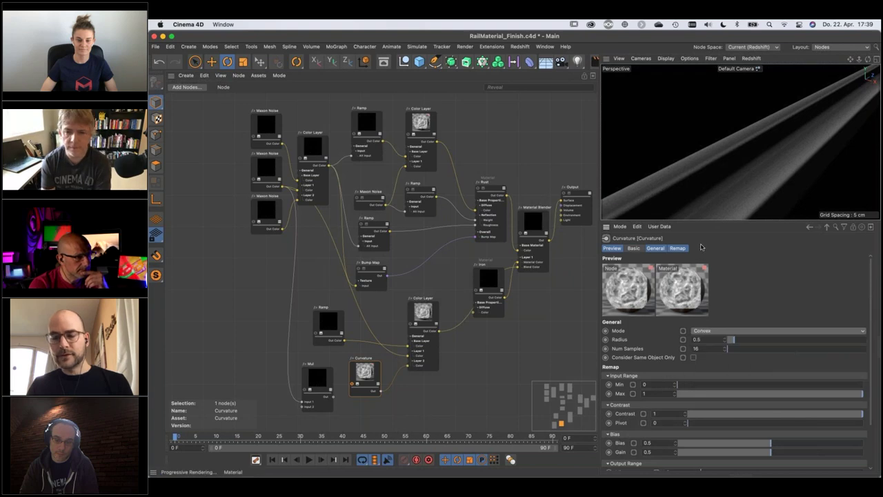
{"action": "left_click_drag", "start_coordinate": [697, 156], "coordinate": [687, 140], "text": "alt"}
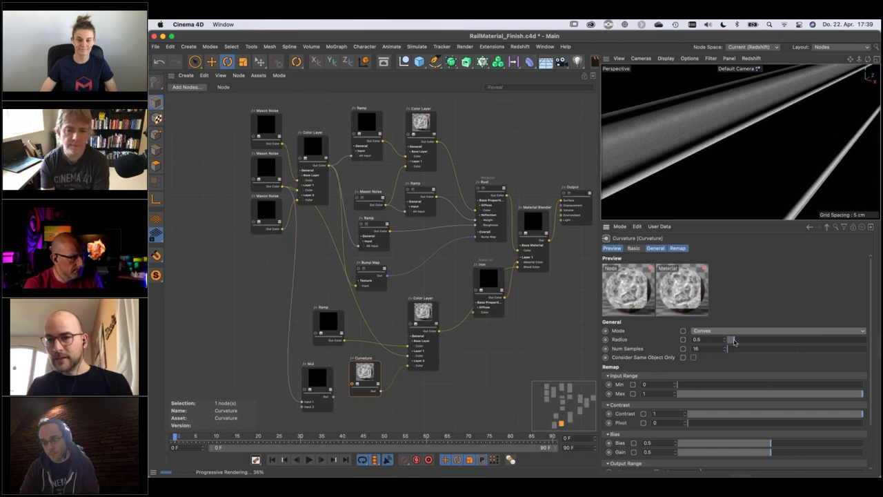
Step: Test a Curvature radius of 2.7, restore it to 0.5, and preview the second Maxon Noise node
{"action": "mouse_move", "coordinate": [737, 340]}
{"action": "left_mouse_down"}
{"action": "mouse_move", "coordinate": [751, 342]}
{"action": "mouse_move", "coordinate": [725, 341]}
{"action": "mouse_move", "coordinate": [737, 341]}
{"action": "left_mouse_up"}
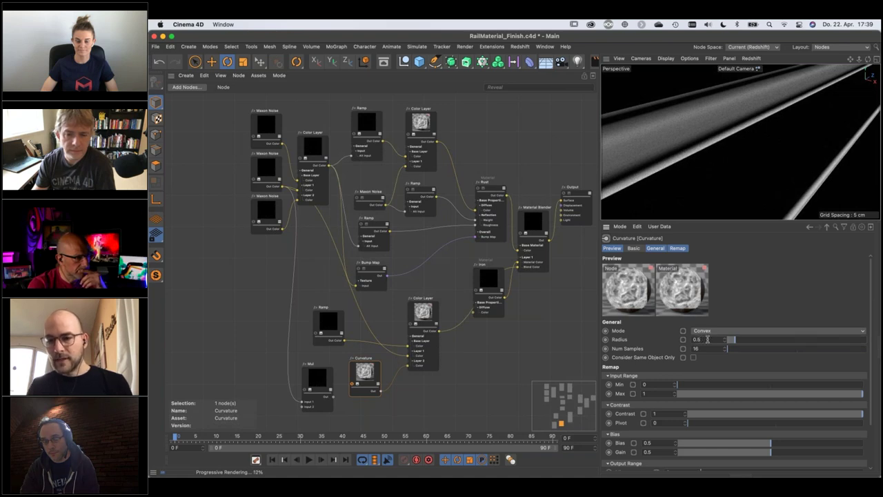
{"action": "key", "text": "Return"}
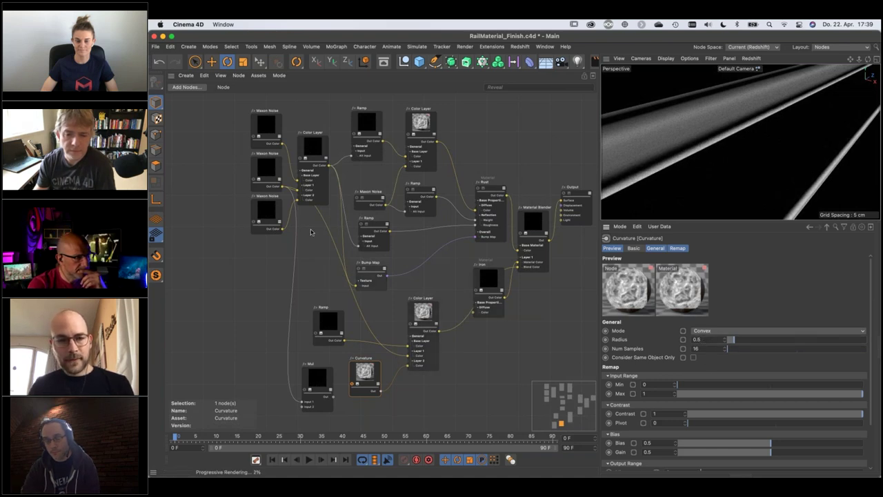
{"action": "left_click", "coordinate": [268, 182]}
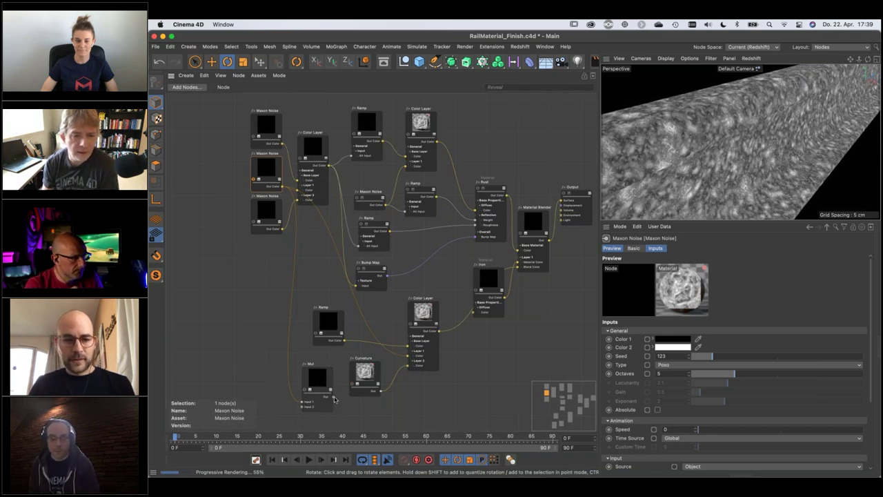
Step: Expose Radius as an input on the Curvature node and solo its edge mask in the viewport
{"action": "left_click", "coordinate": [354, 391]}
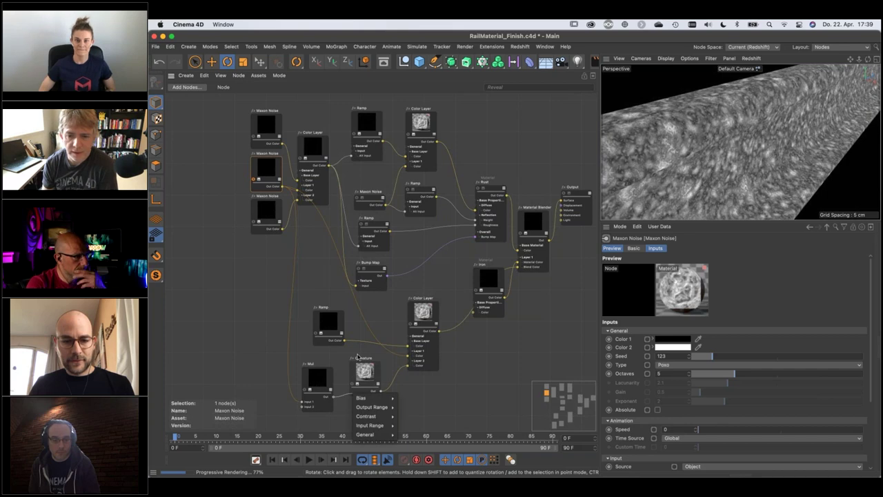
{"action": "mouse_move", "coordinate": [374, 438]}
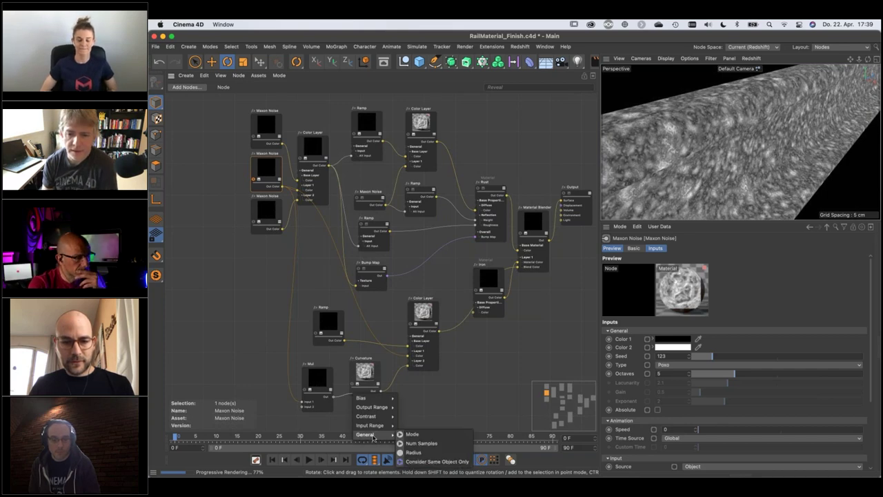
{"action": "left_click", "coordinate": [429, 452]}
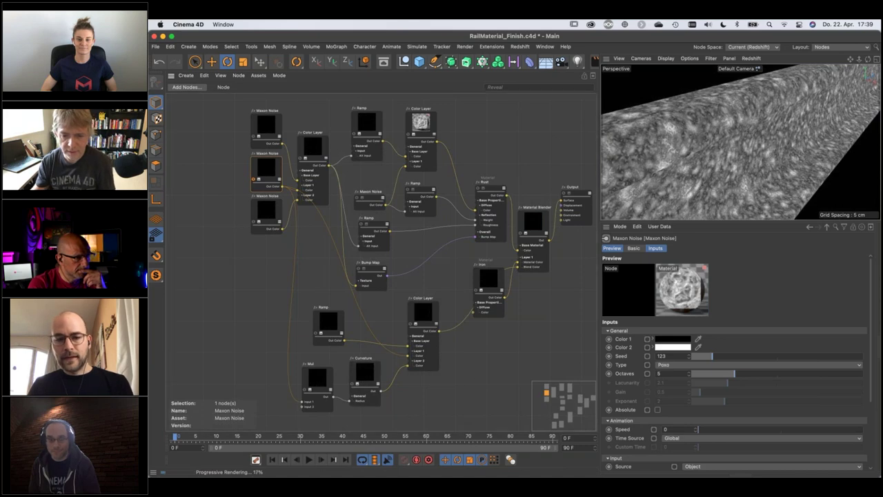
{"action": "left_click", "coordinate": [368, 388]}
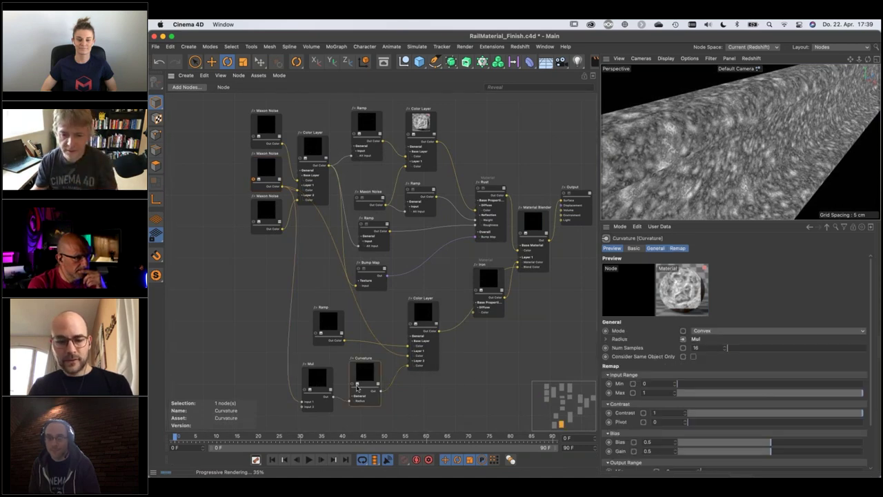
{"action": "key", "text": "s"}
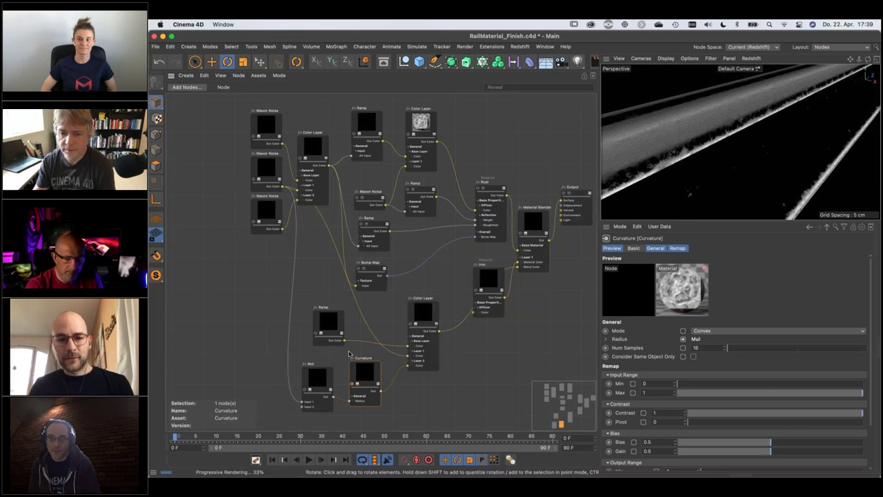
{"action": "left_click", "coordinate": [425, 327]}
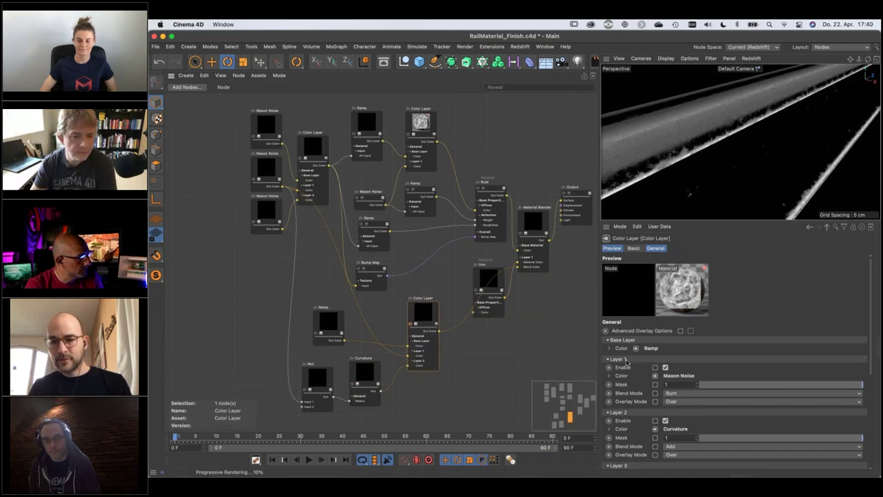
Step: Turn off Layer 1, undo a stray Ramp-to-Rust wire, and solo the Ramp gradient
{"action": "left_click", "coordinate": [665, 367]}
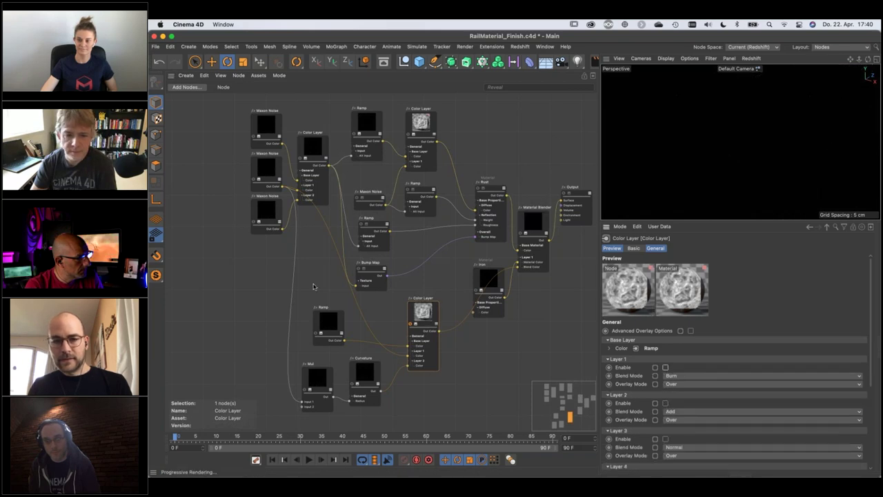
{"action": "left_click", "coordinate": [334, 335]}
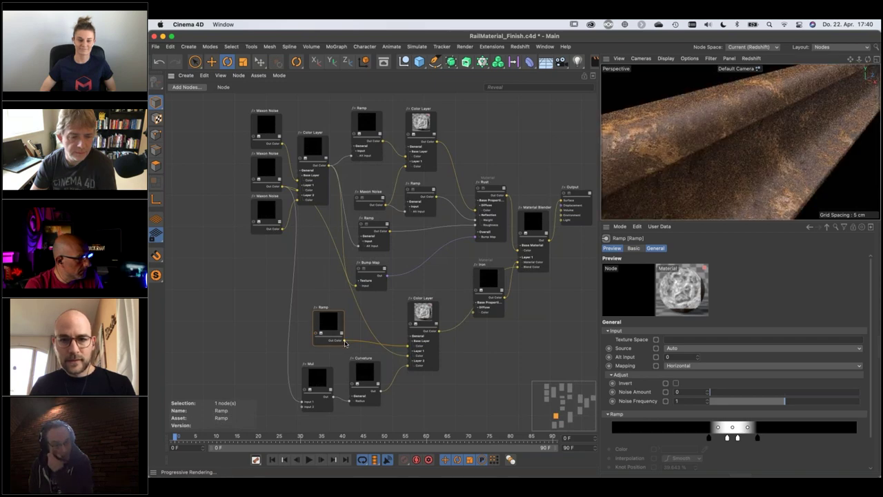
{"action": "left_click_drag", "start_coordinate": [344, 341], "coordinate": [481, 295]}
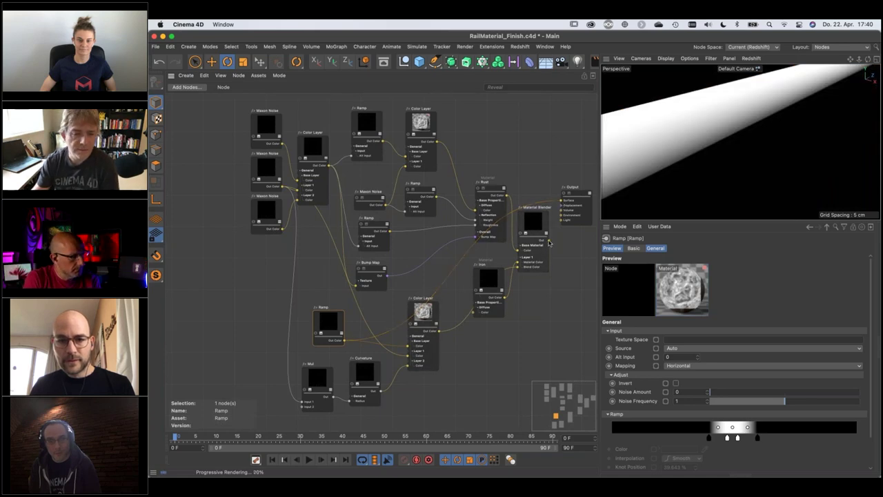
{"action": "key", "text": "ctrl+z"}
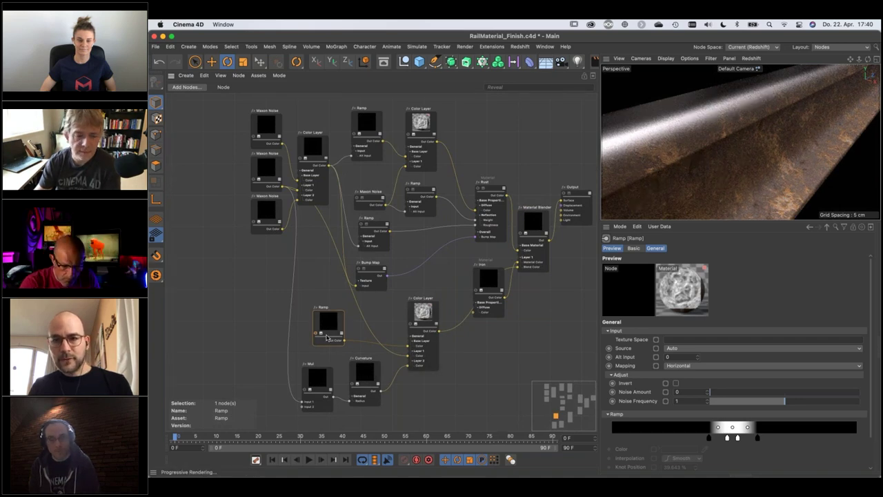
{"action": "key", "text": "ctrl+shift+z"}
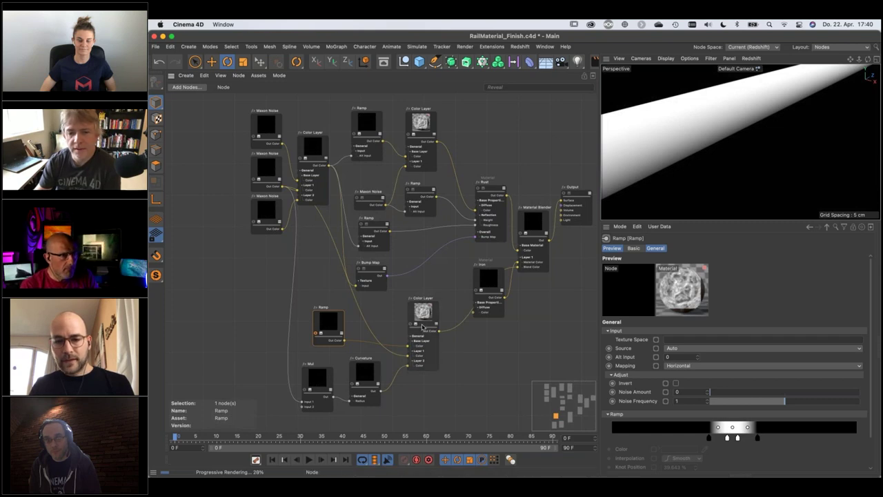
Step: Nudge the Color Layer node left, re-enable Layer 1, and preview the second Maxon Noise node
{"action": "left_click", "coordinate": [425, 325]}
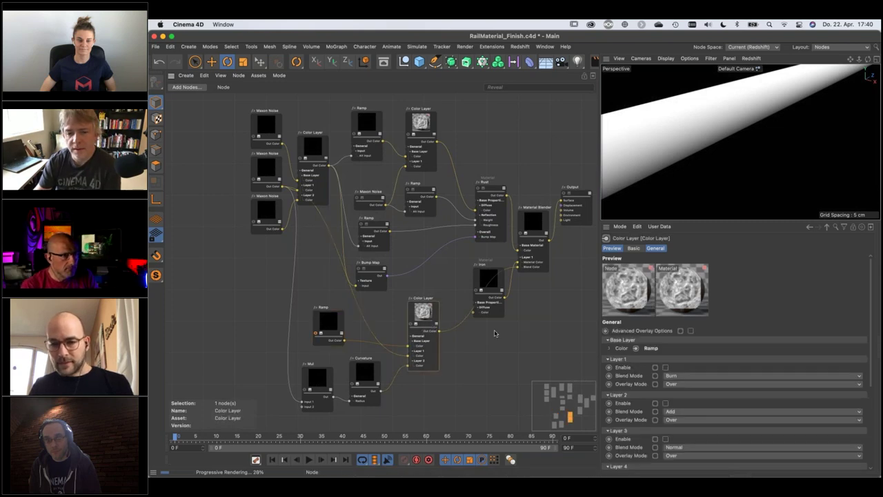
{"action": "left_click", "coordinate": [426, 334]}
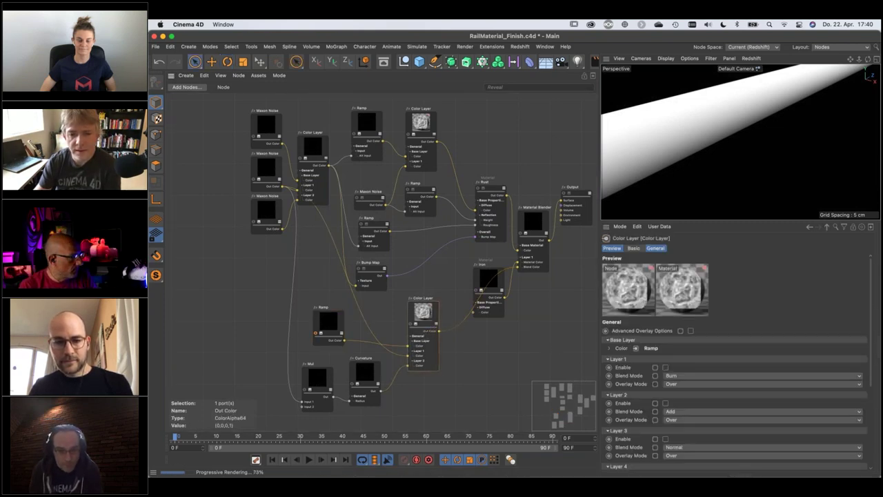
{"action": "left_click", "coordinate": [329, 336]}
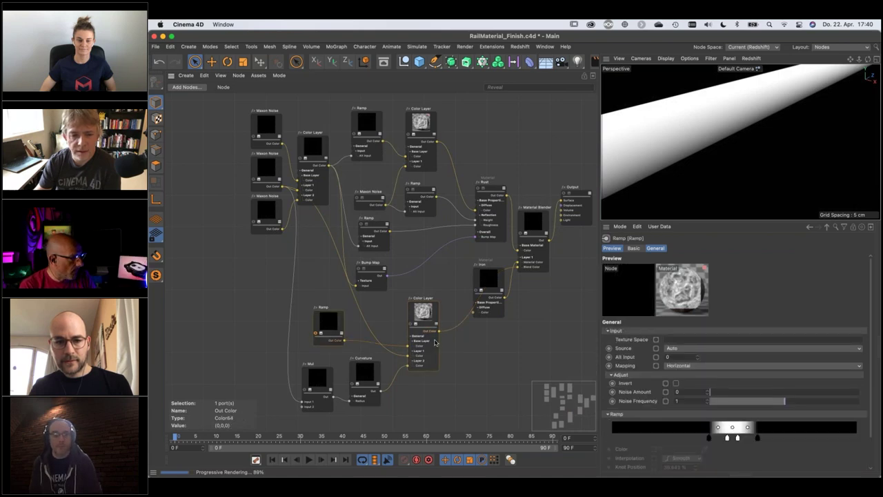
{"action": "left_click", "coordinate": [435, 342]}
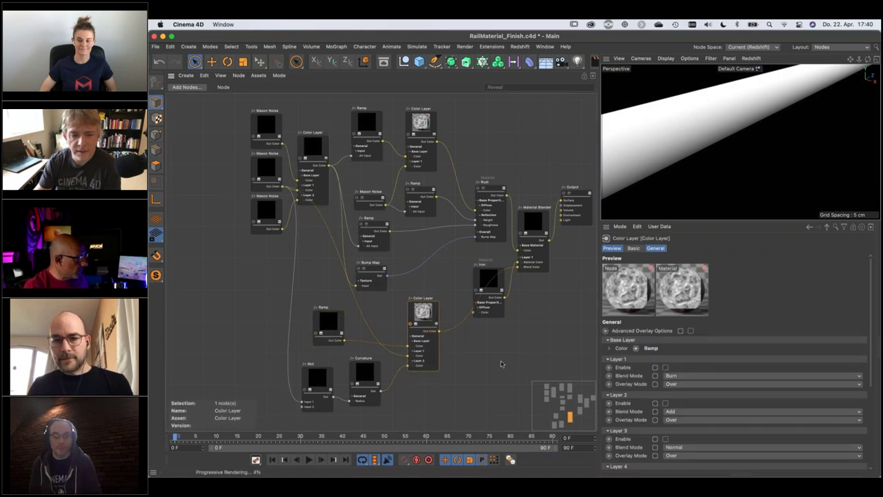
{"action": "left_click_drag", "start_coordinate": [429, 335], "coordinate": [427, 337]}
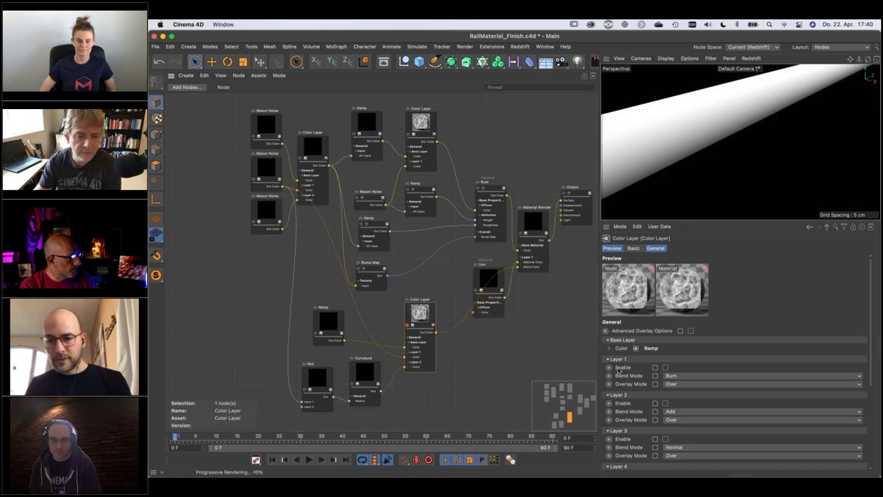
{"action": "left_click", "coordinate": [665, 367]}
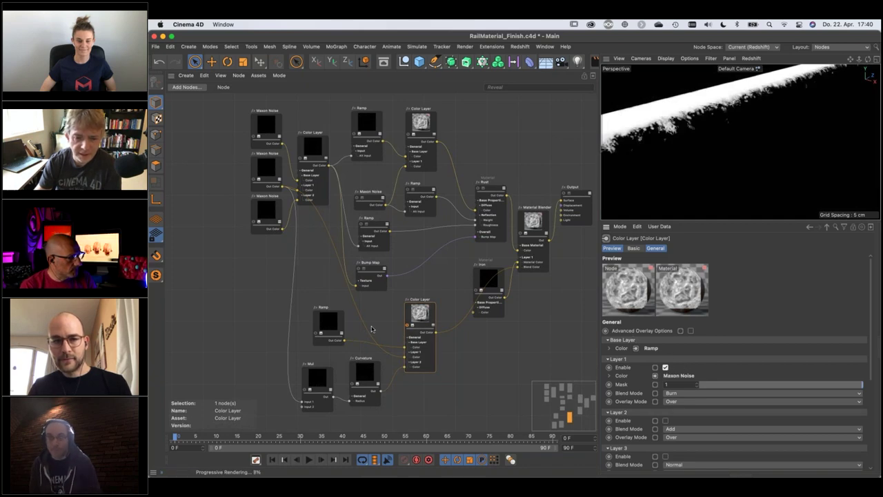
{"action": "left_click", "coordinate": [271, 181]}
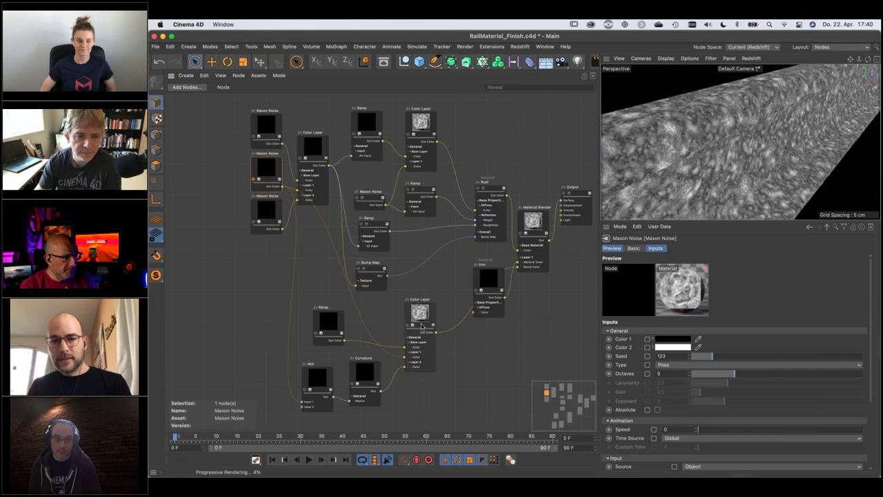
{"action": "left_click", "coordinate": [421, 325]}
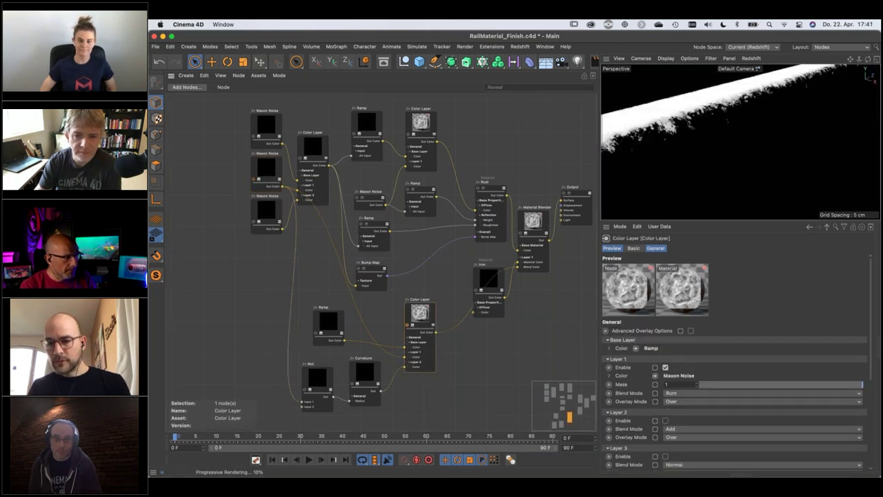
Step: Cycle Layer 1's blend mode through Average, Subtract, Difference, Darken, Screen and Hardlight, ending on Burn
{"action": "left_click", "coordinate": [682, 394]}
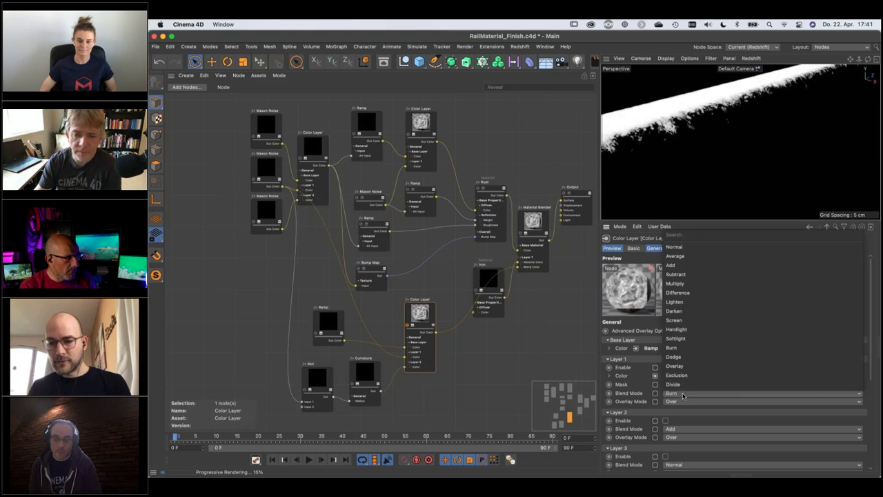
{"action": "left_click", "coordinate": [675, 256]}
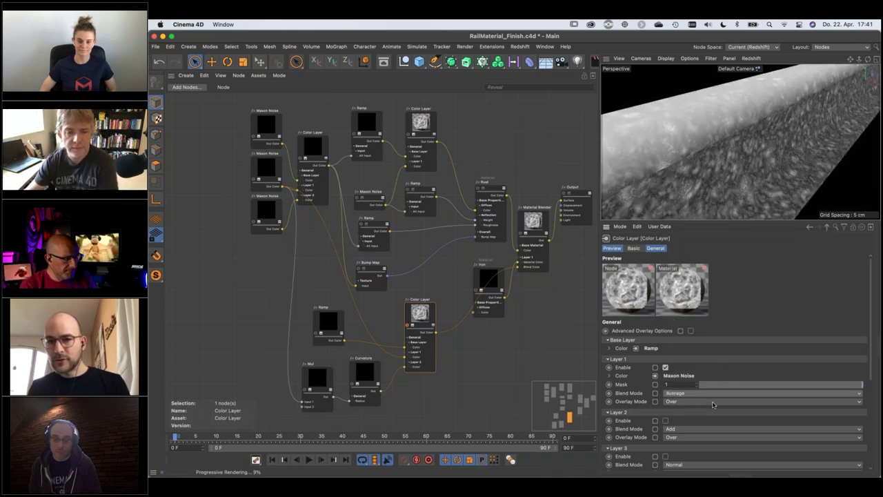
{"action": "key", "text": "Down"}
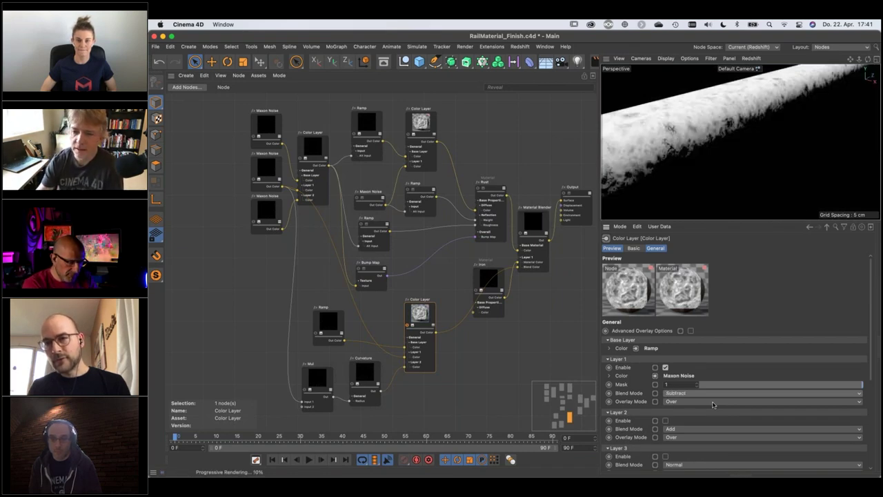
{"action": "key", "text": "Down"}
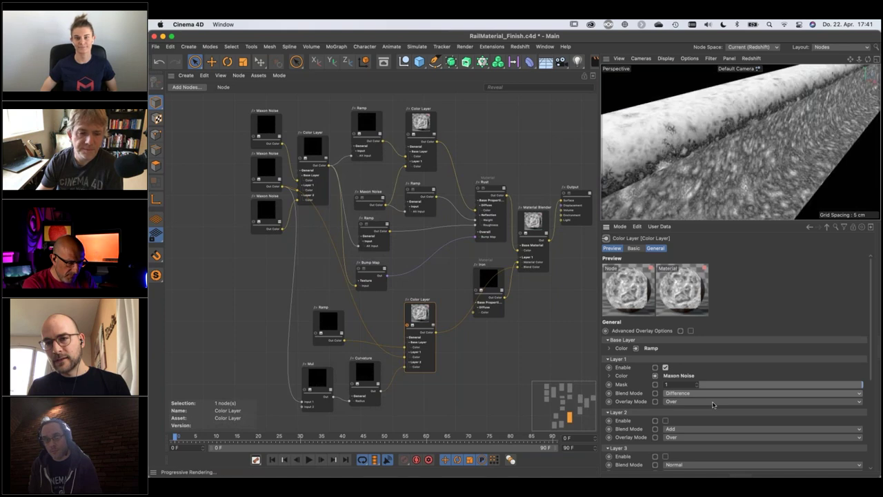
{"action": "key", "text": "Down"}
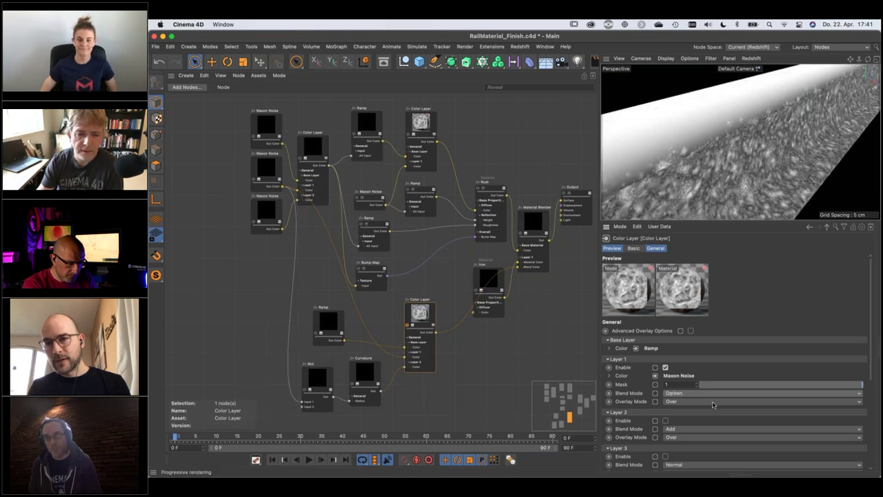
{"action": "key", "text": "Down"}
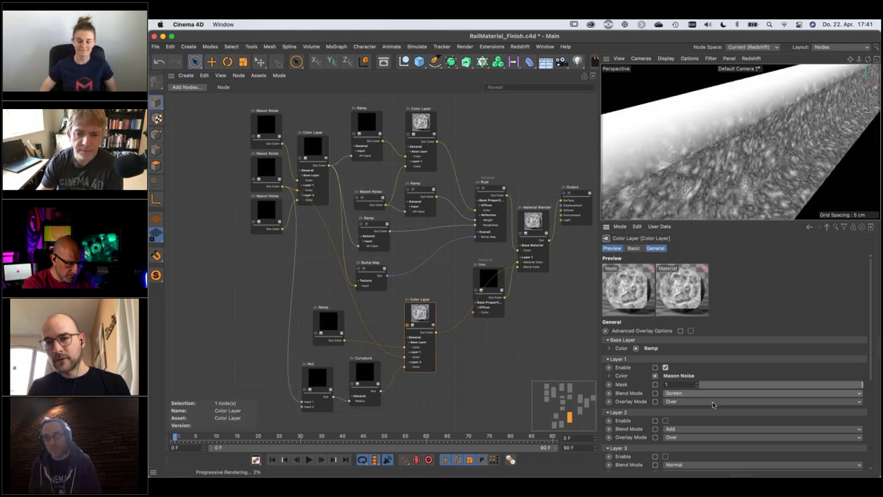
{"action": "key", "text": "Down"}
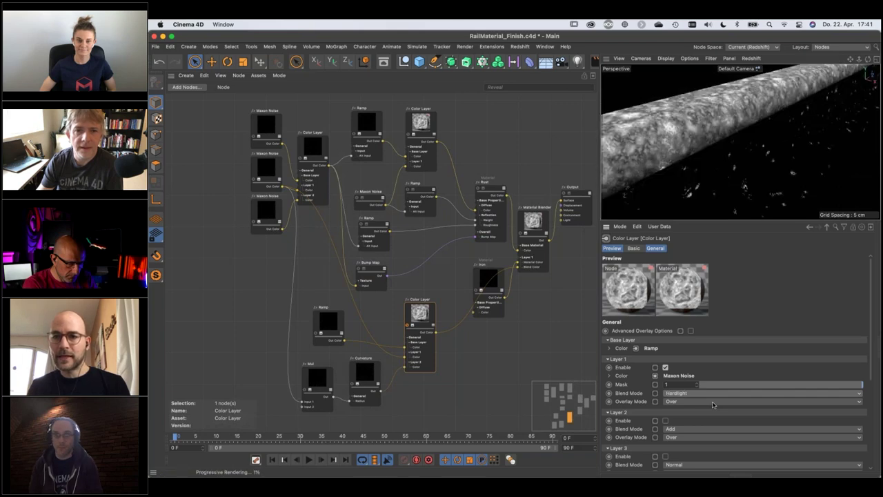
{"action": "key", "text": "Down"}
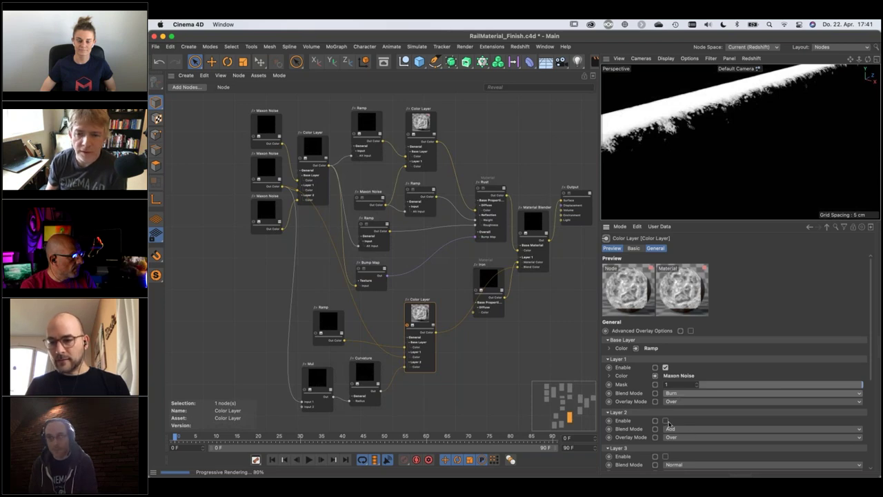
Step: Re-enable Layer 2 (Curvature) and try Difference, Darken and Multiply blending before settling on Add
{"action": "left_click", "coordinate": [665, 420]}
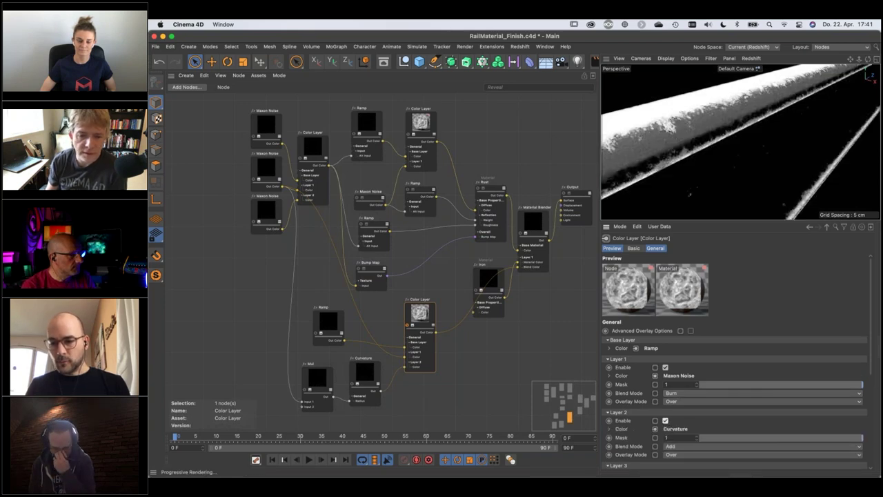
{"action": "left_click", "coordinate": [682, 451]}
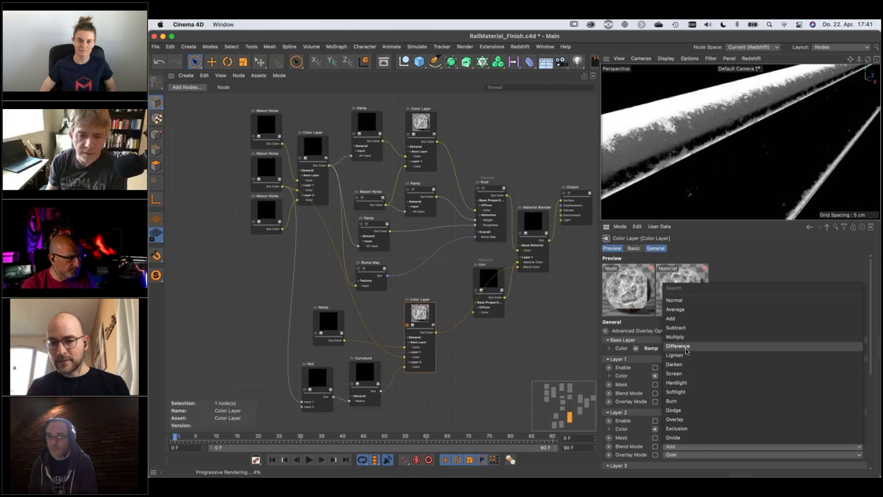
{"action": "left_click", "coordinate": [678, 345]}
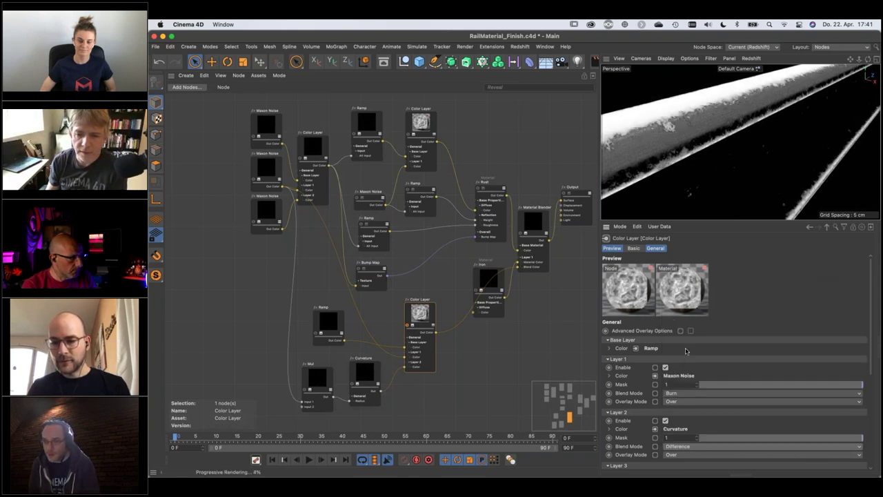
{"action": "key", "text": "Up"}
{"action": "key", "text": "Up"}
{"action": "key", "text": "Up"}
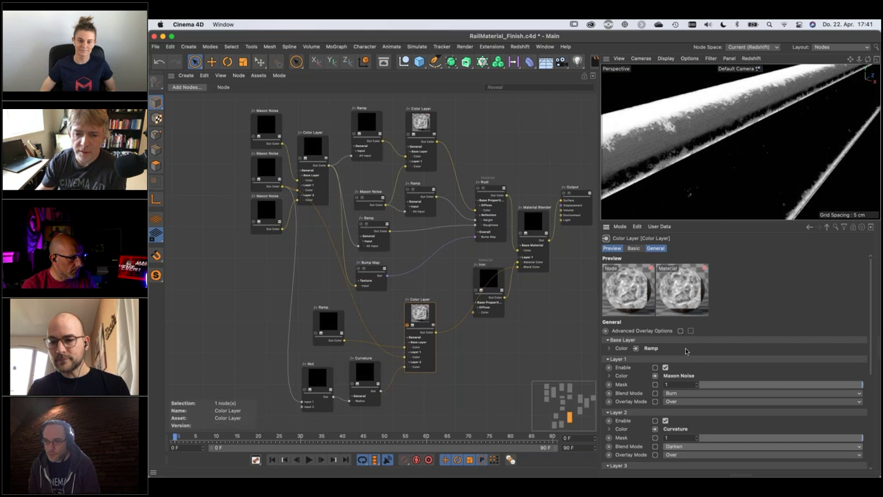
{"action": "key", "text": "Down"}
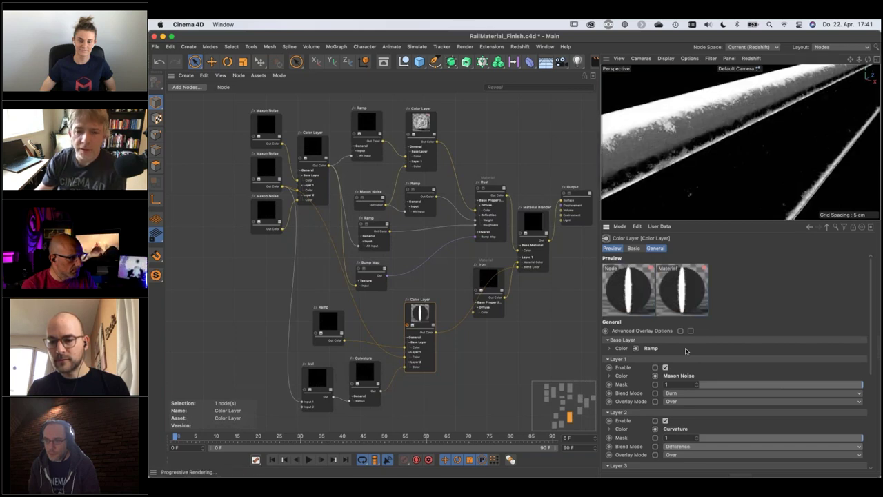
{"action": "key", "text": "Up"}
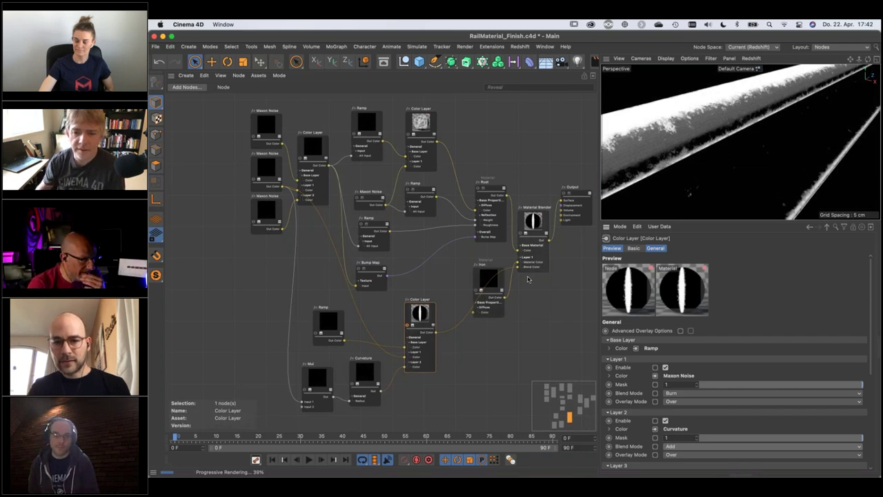
{"action": "scroll", "coordinate": [532, 270], "scroll_direction": "up", "scroll_amount": 5}
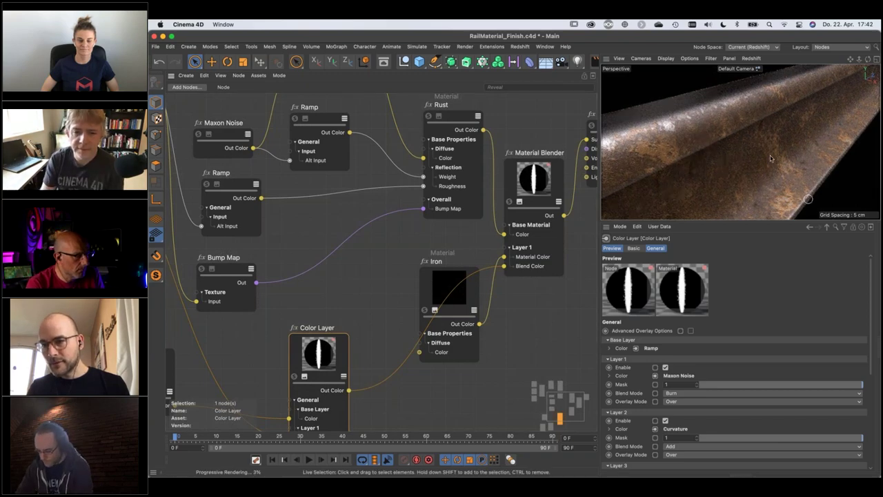
Step: Orbit and dolly the perspective camera around the rail to view the rust from several angles
{"action": "left_click_drag", "start_coordinate": [718, 121], "coordinate": [742, 164], "text": "alt"}
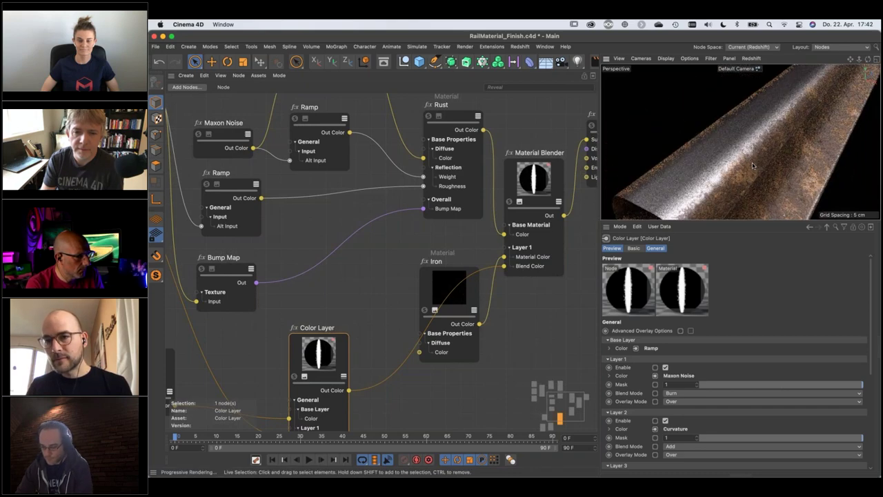
{"action": "right_click_drag", "start_coordinate": [759, 143], "coordinate": [727, 133], "text": "alt"}
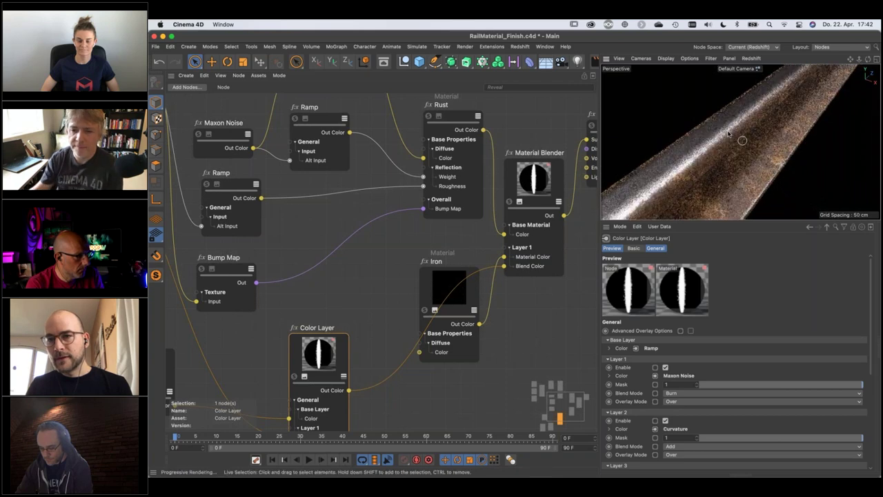
{"action": "left_click_drag", "start_coordinate": [728, 134], "coordinate": [608, 170], "text": "alt"}
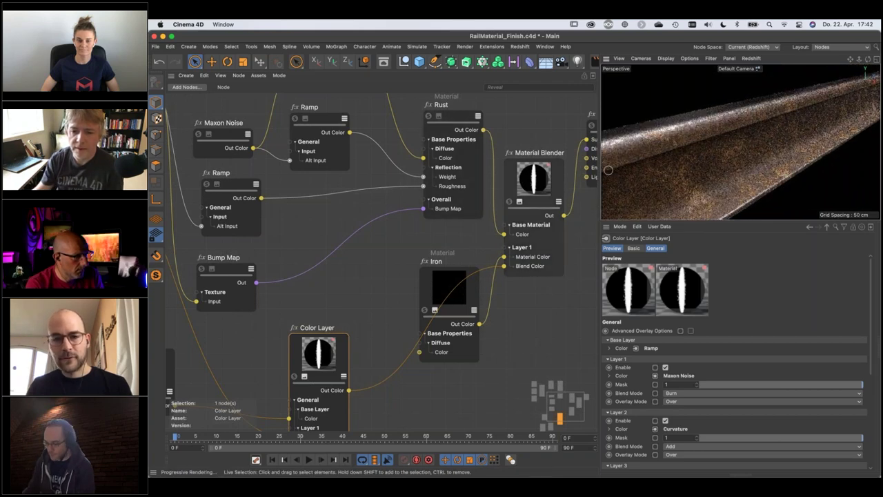
{"action": "scroll", "coordinate": [367, 256], "scroll_direction": "down", "scroll_amount": 5}
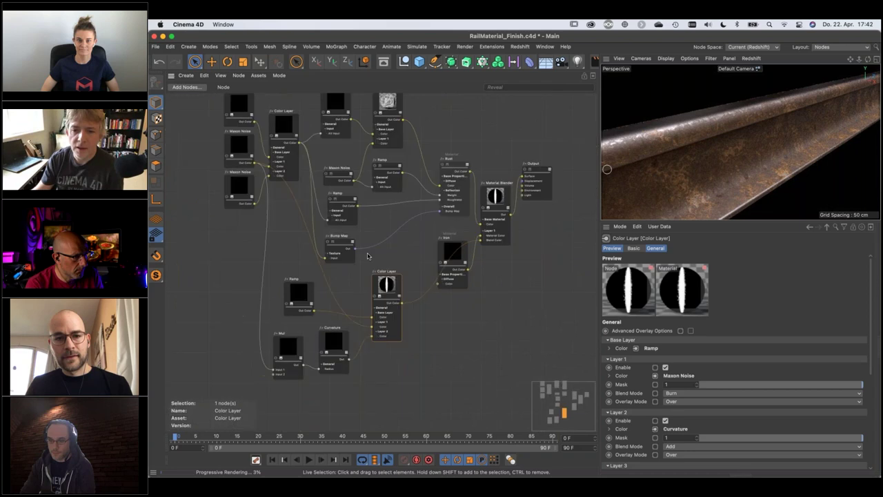
{"action": "scroll", "coordinate": [400, 258], "scroll_direction": "up", "scroll_amount": 3}
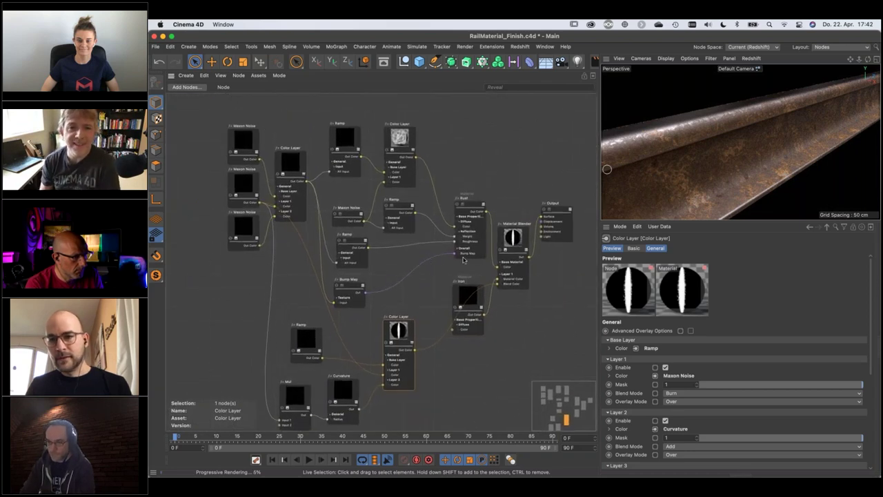
{"action": "scroll", "coordinate": [434, 261], "scroll_direction": "up", "scroll_amount": 2}
{"action": "left_click_drag", "start_coordinate": [754, 126], "coordinate": [765, 134], "text": "alt"}
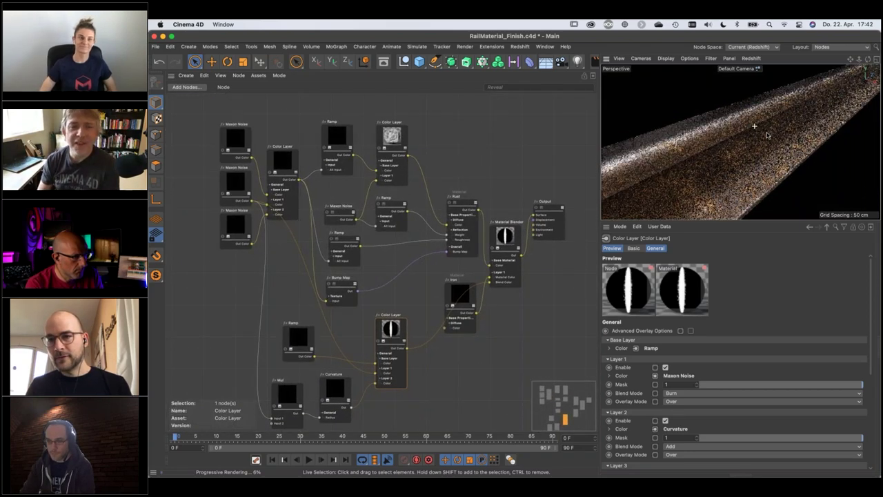
{"action": "left_click_drag", "start_coordinate": [736, 169], "coordinate": [698, 161], "text": "alt"}
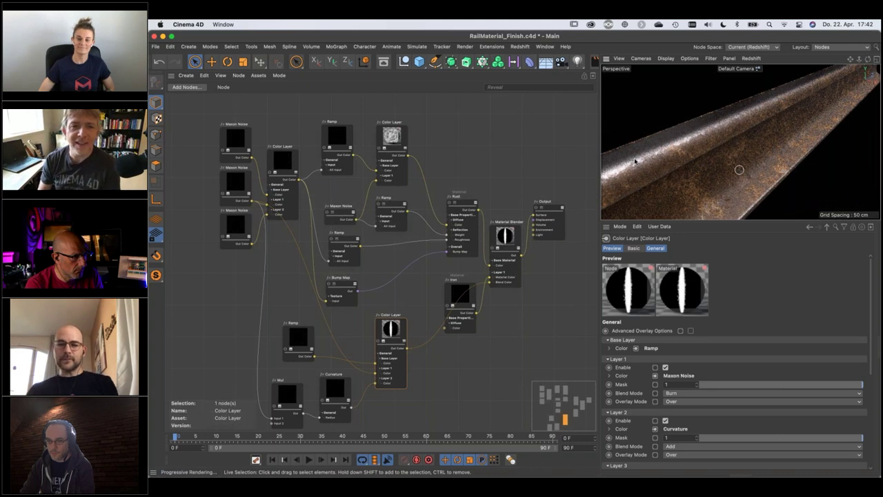
{"action": "left_click_drag", "start_coordinate": [636, 161], "coordinate": [628, 132], "text": "alt"}
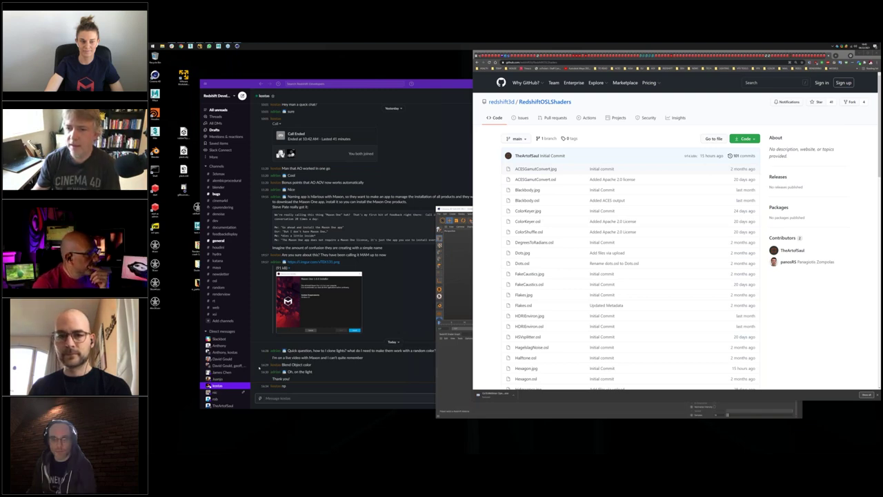
Step: Scroll through the GitHub repository's list of shader files
{"action": "scroll", "coordinate": [647, 267], "scroll_direction": "down", "scroll_amount": 20}
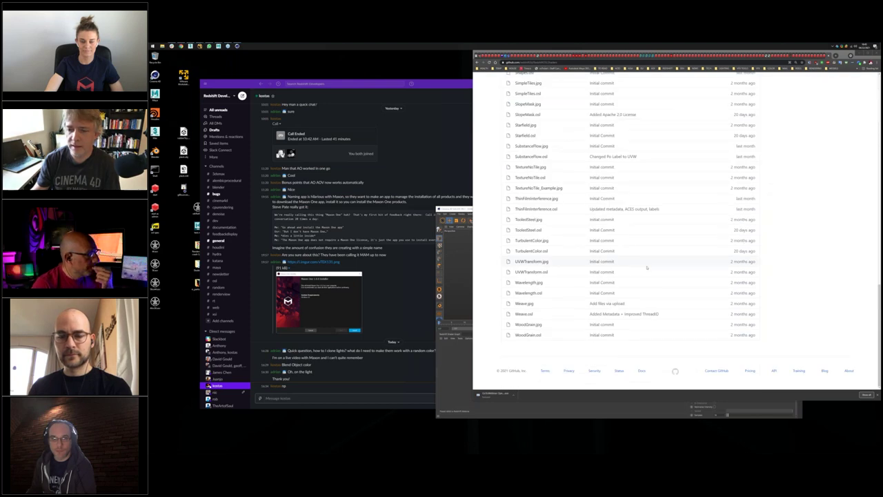
{"action": "scroll", "coordinate": [647, 267], "scroll_direction": "up", "scroll_amount": 20}
{"action": "scroll", "coordinate": [562, 191], "scroll_direction": "down", "scroll_amount": 4}
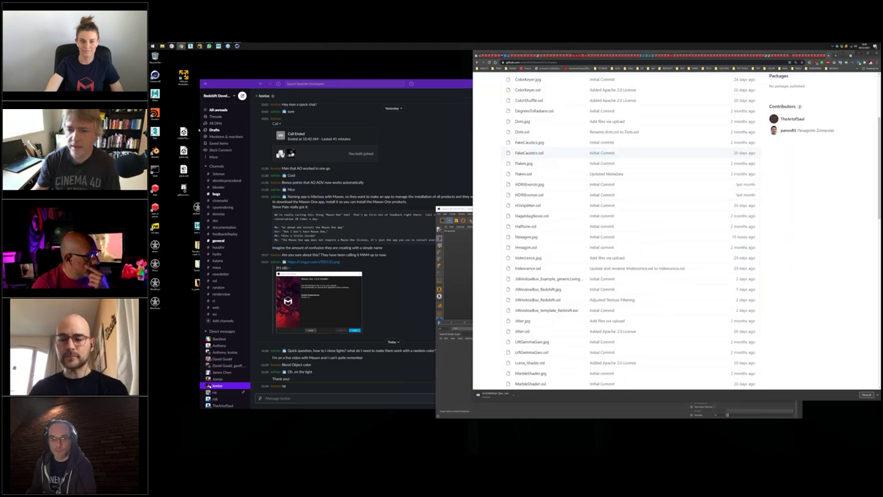
{"action": "scroll", "coordinate": [617, 231], "scroll_direction": "down", "scroll_amount": 3}
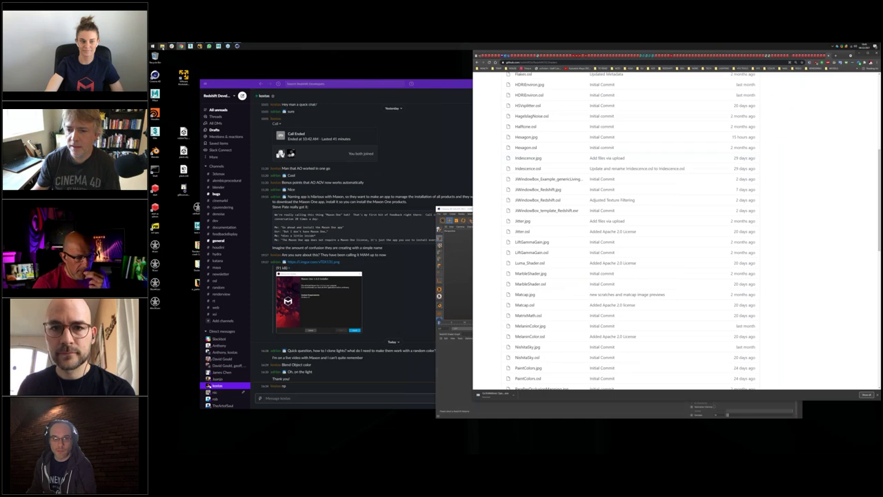
Step: Open blackBody.osl from the local REDSHIFT folder in Visual Studio Code
{"action": "key", "text": "super+e"}
{"action": "left_click_drag", "start_coordinate": [545, 216], "coordinate": [648, 195]}
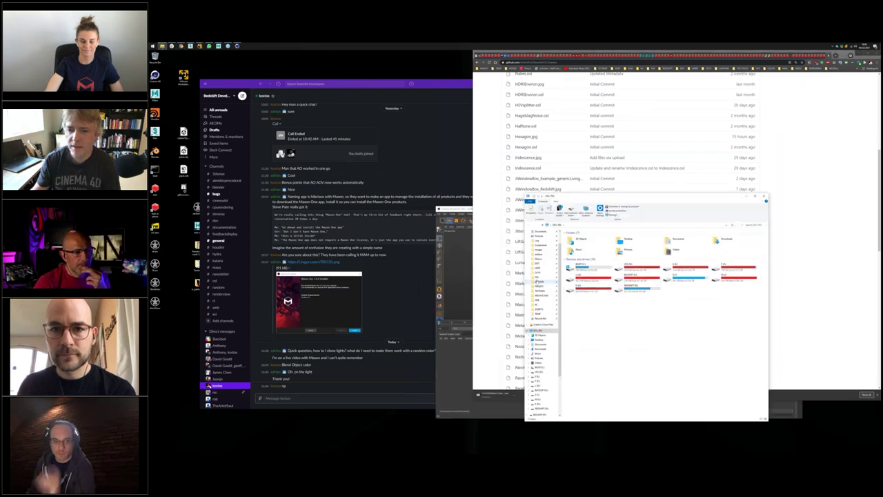
{"action": "double_click", "coordinate": [599, 290]}
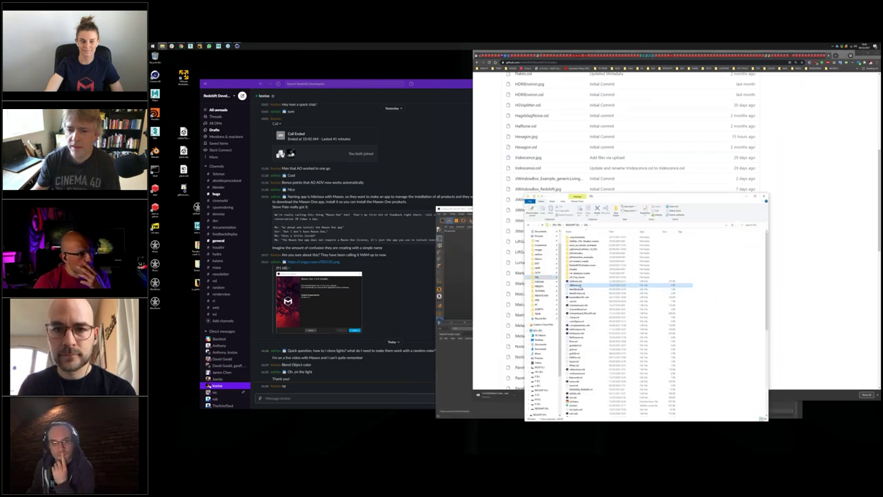
{"action": "left_click", "coordinate": [600, 289]}
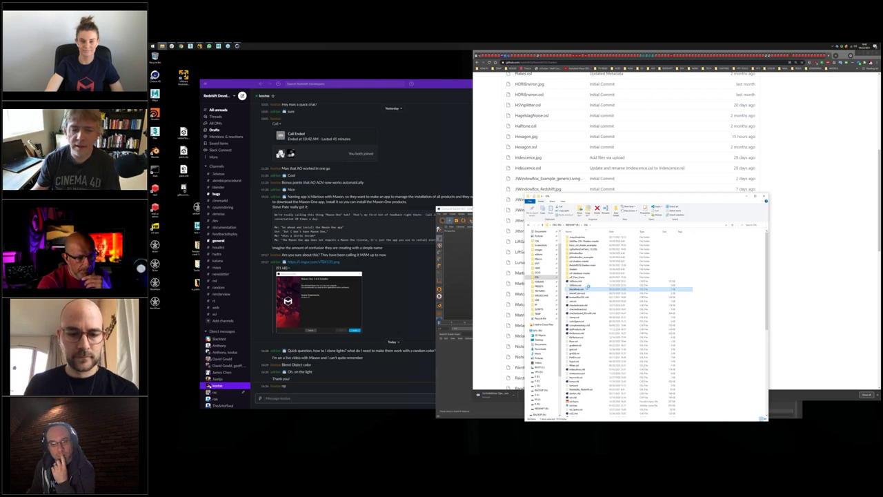
{"action": "double_click", "coordinate": [587, 285]}
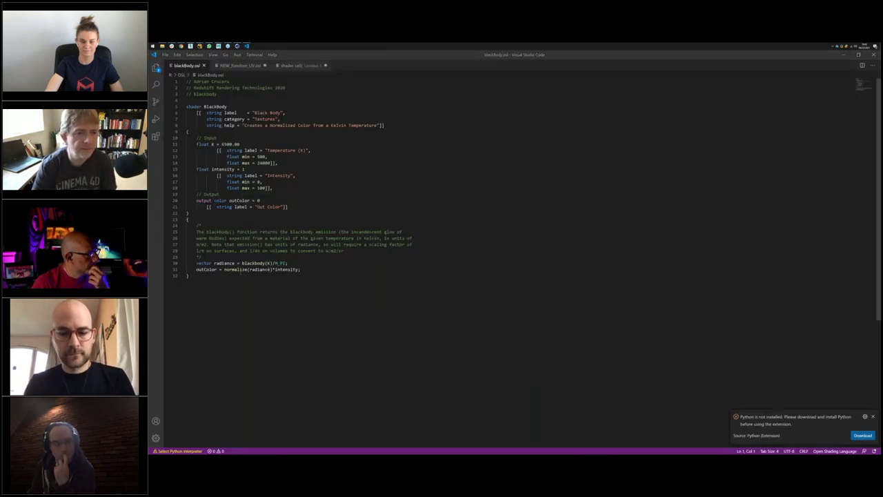
Step: Highlight blackbody, K and M_PI in turn in line 30's radiance calculation
{"action": "double_click", "coordinate": [253, 262]}
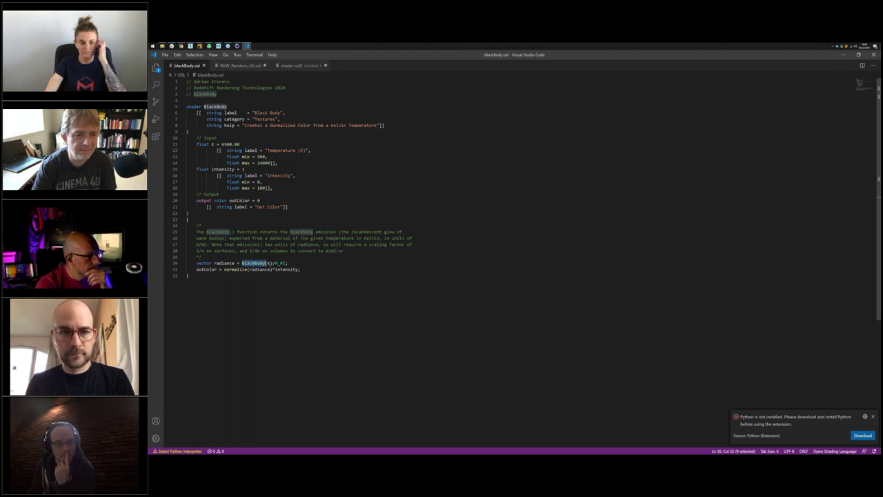
{"action": "double_click", "coordinate": [268, 263]}
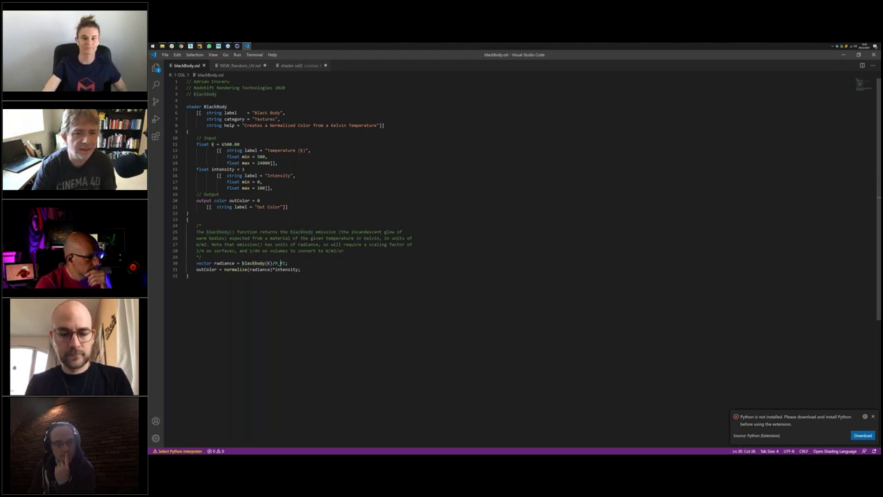
{"action": "double_click", "coordinate": [281, 263]}
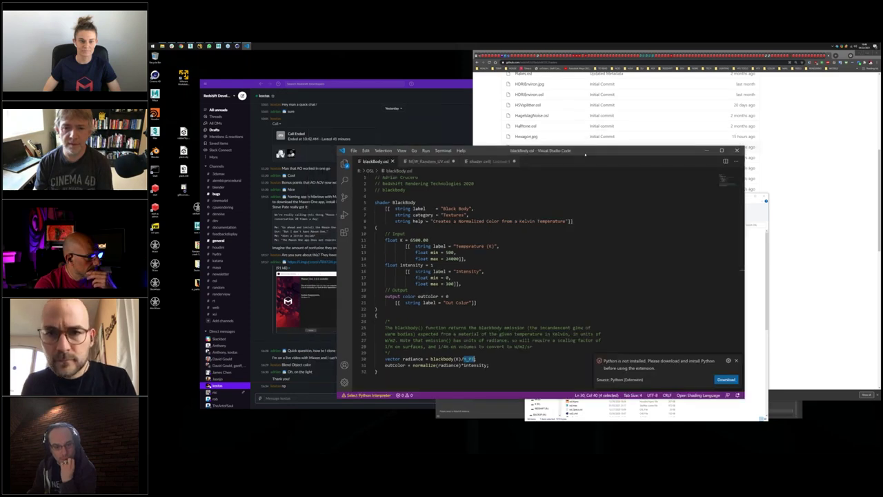
Step: Move VS Code aside and bring the GitHub repository page to the front
{"action": "left_click_drag", "start_coordinate": [585, 155], "coordinate": [510, 135]}
{"action": "left_click", "coordinate": [624, 197]}
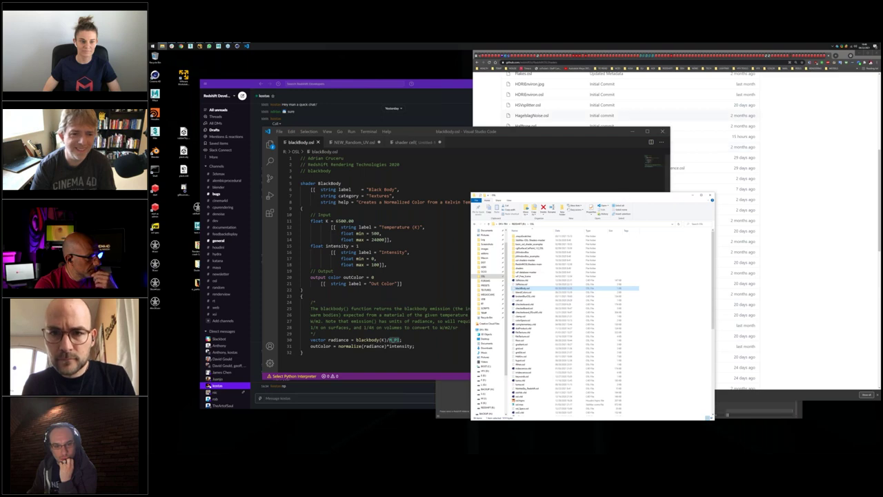
{"action": "left_click", "coordinate": [490, 85]}
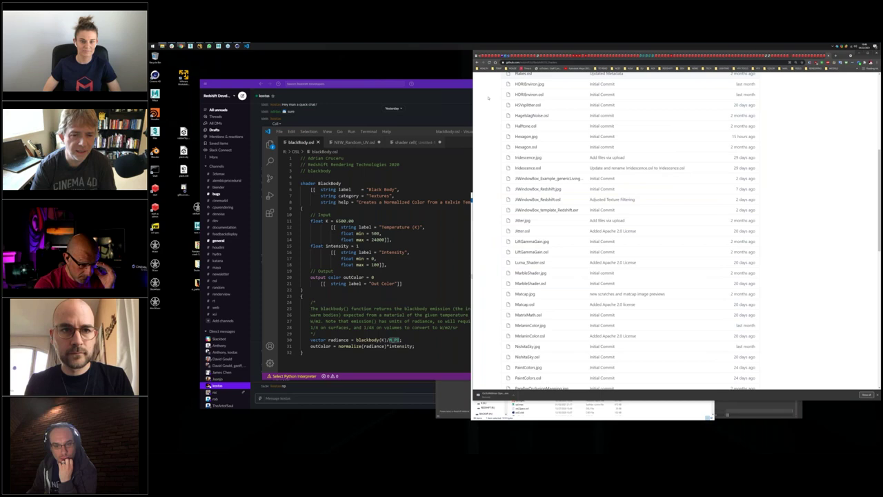
Step: Scroll down the RedshiftOSLShaders file list and back up to the top
{"action": "scroll", "coordinate": [488, 98], "scroll_direction": "down", "scroll_amount": 5}
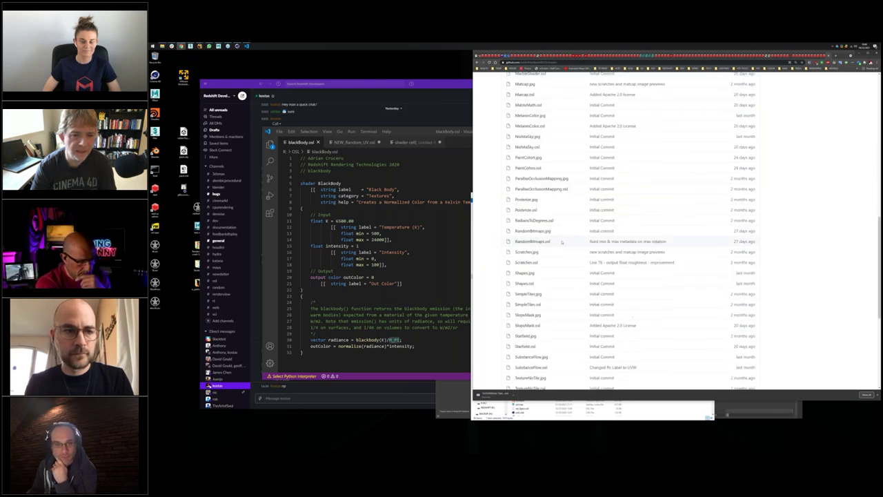
{"action": "scroll", "coordinate": [585, 274], "scroll_direction": "down", "scroll_amount": 5}
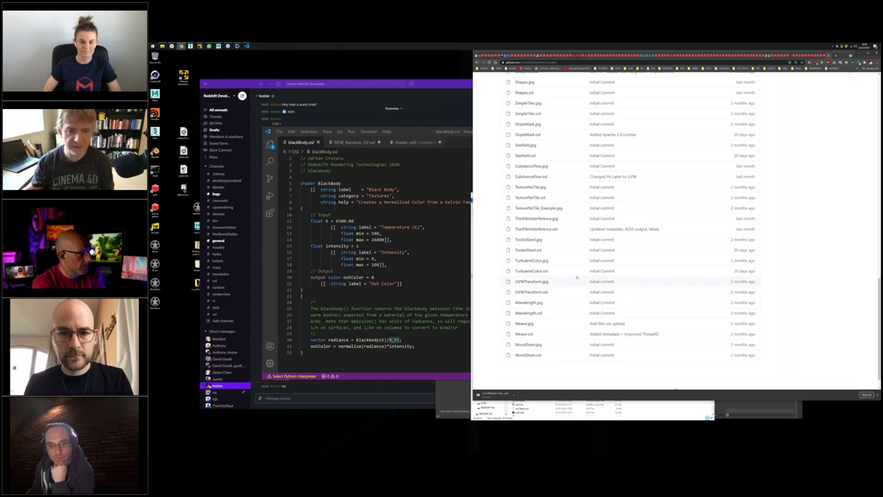
{"action": "scroll", "coordinate": [577, 275], "scroll_direction": "up", "scroll_amount": 1}
{"action": "scroll", "coordinate": [576, 274], "scroll_direction": "up", "scroll_amount": 3}
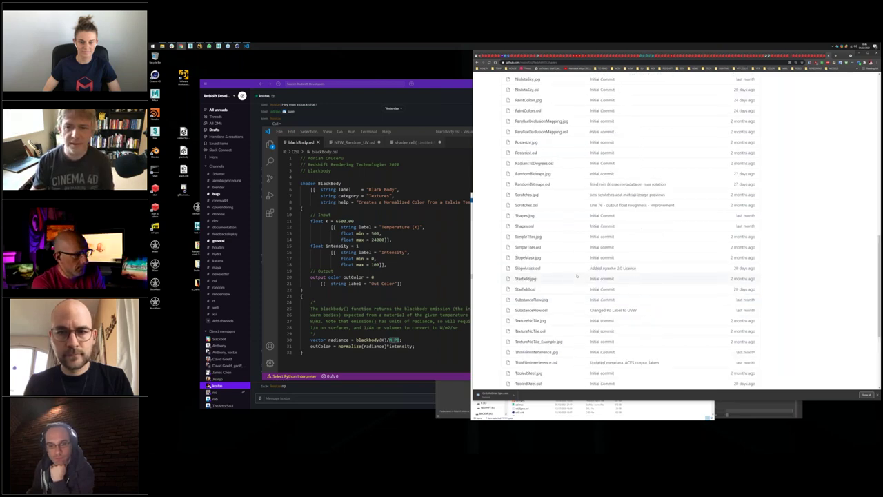
{"action": "scroll", "coordinate": [574, 269], "scroll_direction": "up", "scroll_amount": 2}
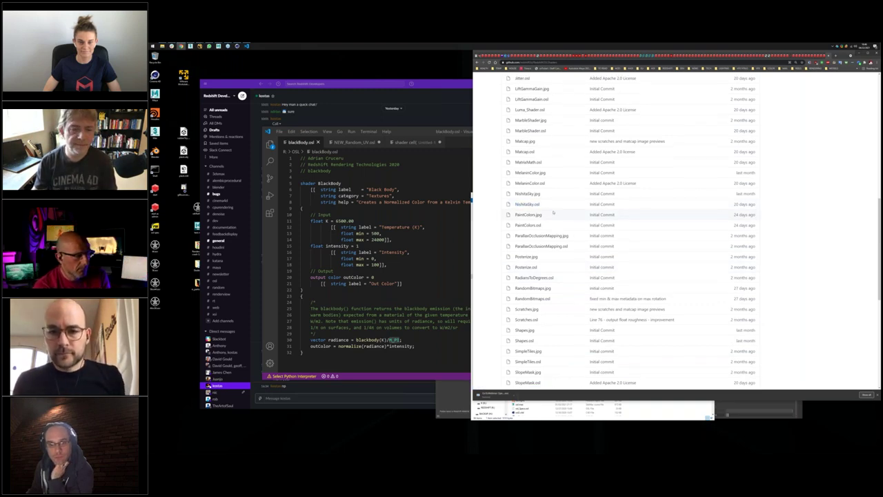
{"action": "scroll", "coordinate": [553, 212], "scroll_direction": "up", "scroll_amount": 1}
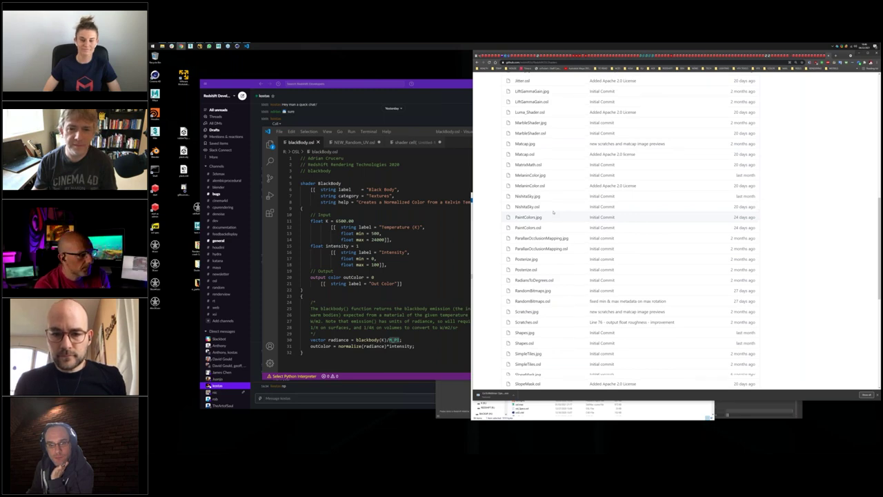
{"action": "scroll", "coordinate": [554, 213], "scroll_direction": "up", "scroll_amount": 5}
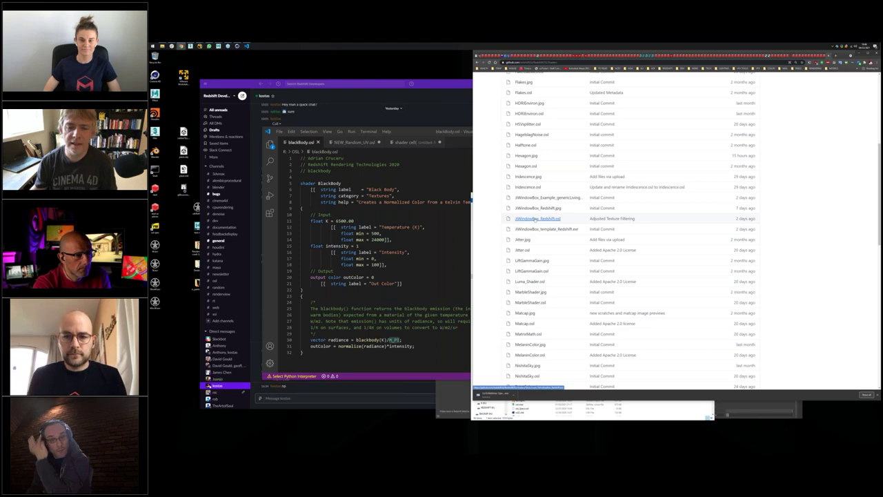
{"action": "scroll", "coordinate": [536, 219], "scroll_direction": "up", "scroll_amount": 5}
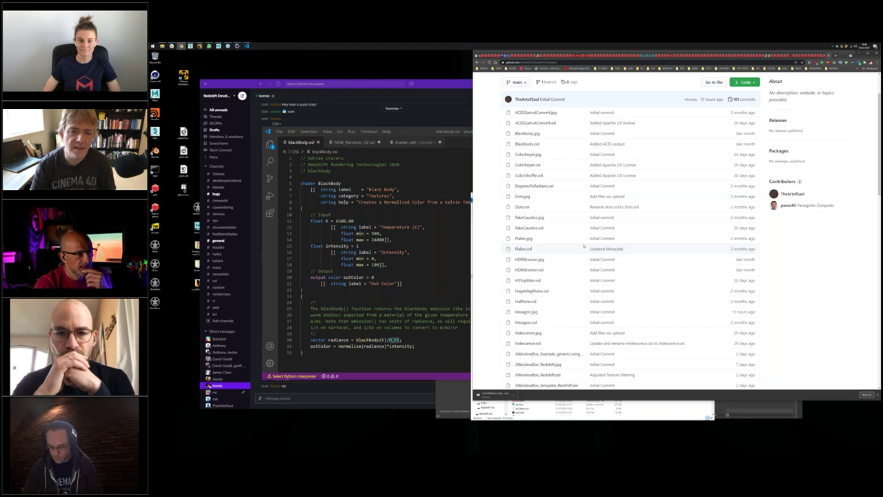
Step: Switch from VS Code to Cinema 4D showing the ring-shaped spline scene
{"action": "scroll", "coordinate": [584, 247], "scroll_direction": "down", "scroll_amount": 5}
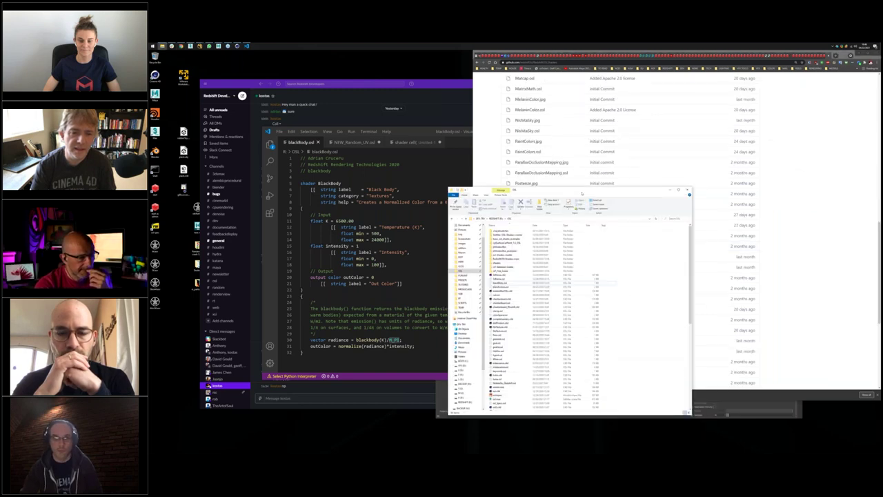
{"action": "key", "text": "alt+Tab"}
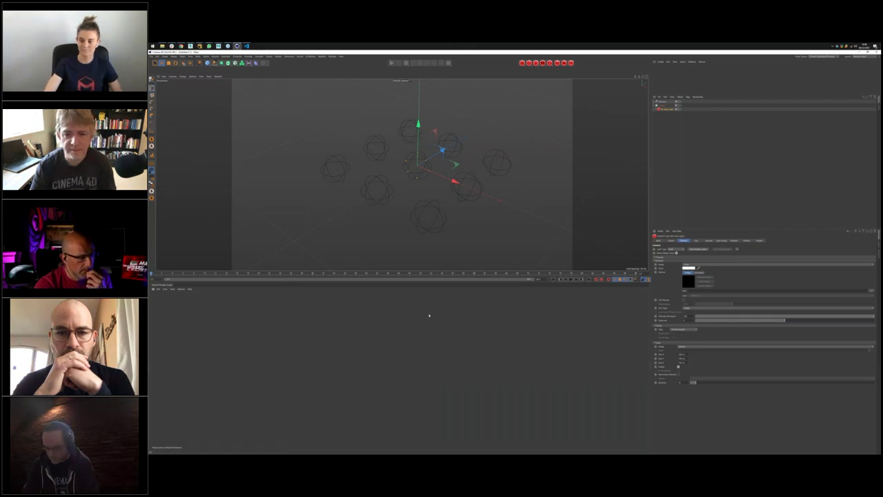
Step: Frame the selected object, then open the material's node graph with its nodes framed
{"action": "key", "text": "o"}
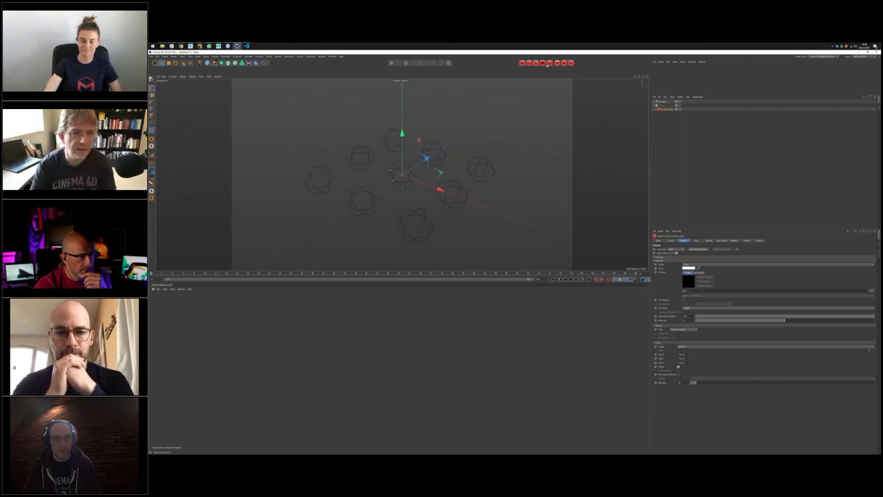
{"action": "left_click", "coordinate": [549, 62]}
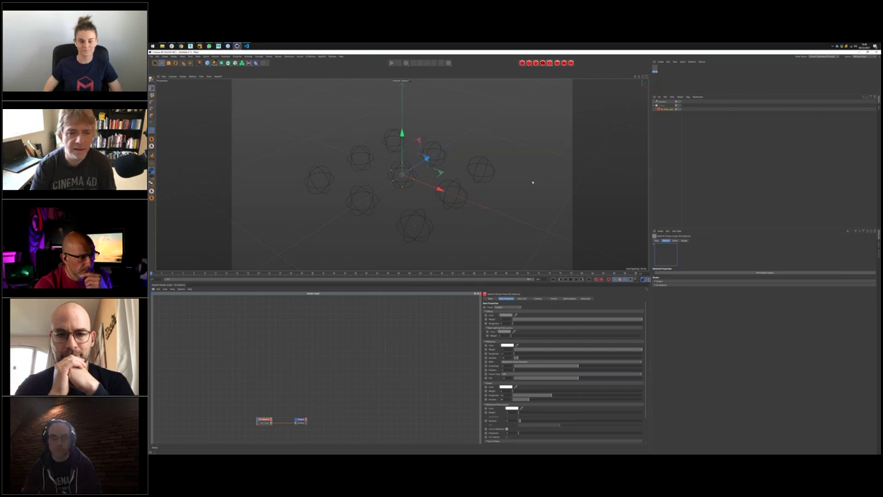
{"action": "key", "text": "h"}
{"action": "left_click", "coordinate": [294, 358]}
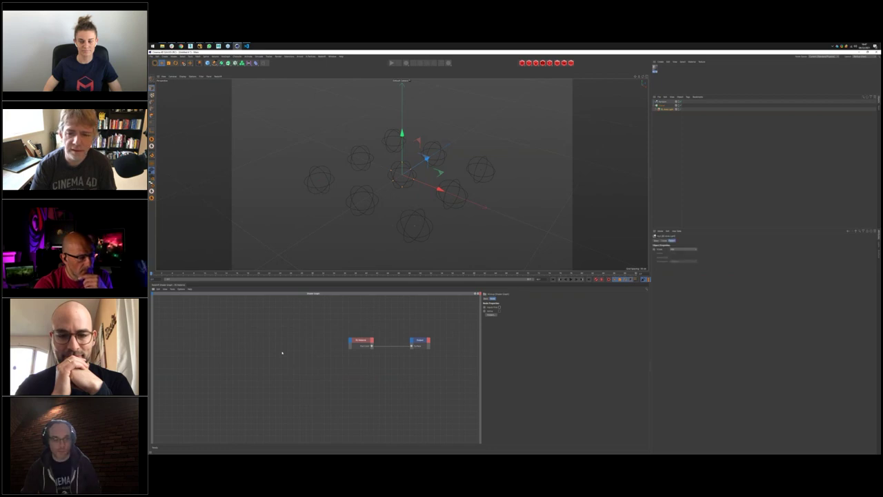
Step: Add a new node from the graph's context menu, set its option, and paste in an OSL shader node
{"action": "right_click", "coordinate": [281, 352]}
{"action": "left_click", "coordinate": [296, 372]}
{"action": "left_click", "coordinate": [503, 327]}
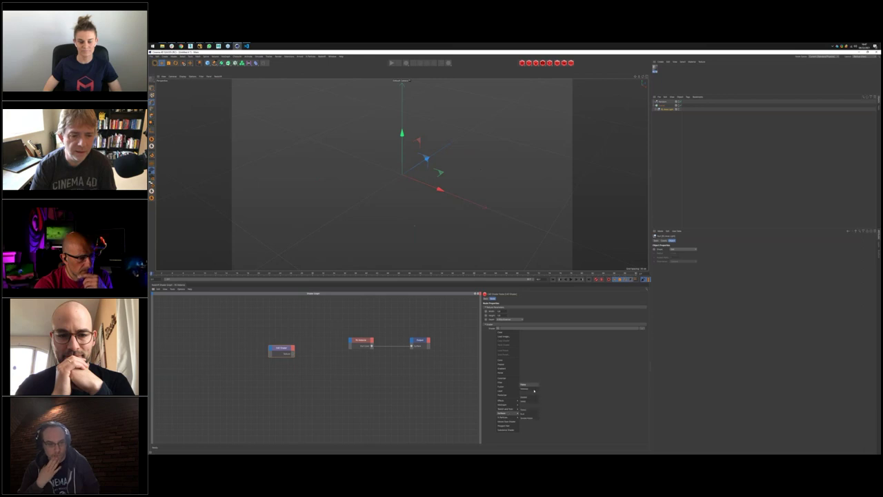
{"action": "mouse_move", "coordinate": [507, 360]}
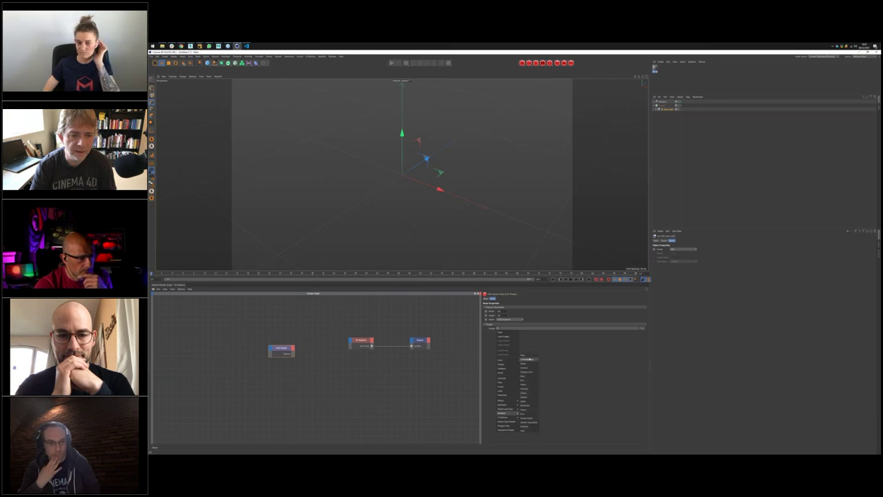
{"action": "left_click", "coordinate": [366, 367]}
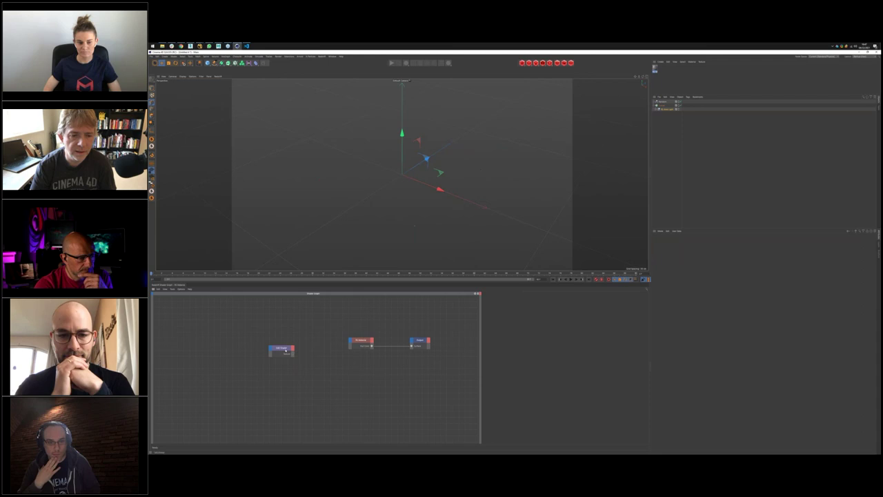
{"action": "left_click", "coordinate": [429, 339]}
{"action": "left_click", "coordinate": [345, 410]}
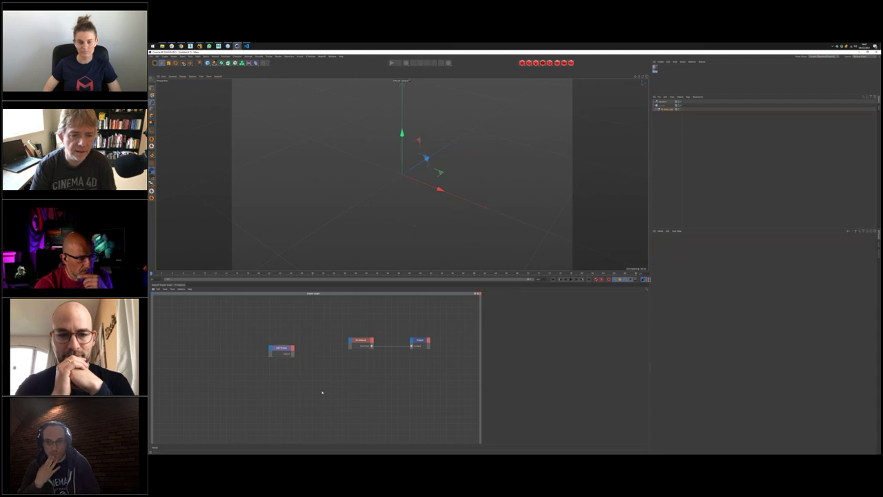
{"action": "key", "text": "ctrl+v"}
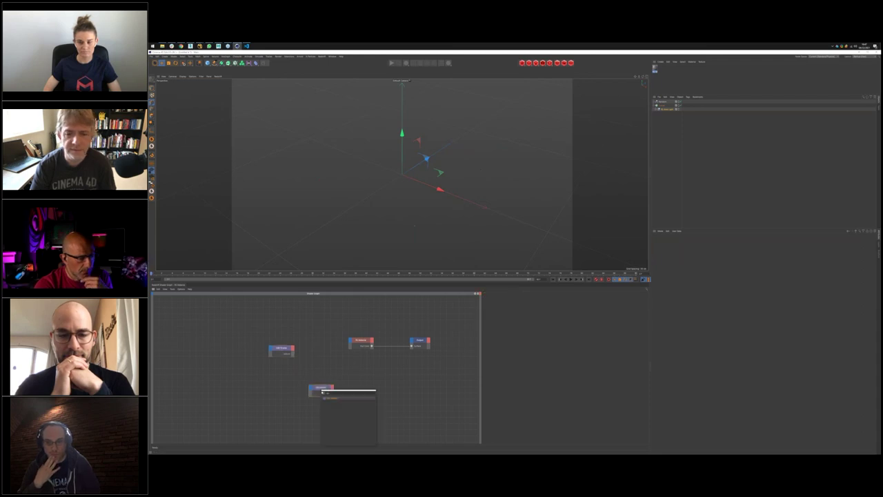
Step: Load the checkerboard .osl file from the OSL shader folder into the OSL node
{"action": "left_click", "coordinate": [526, 415]}
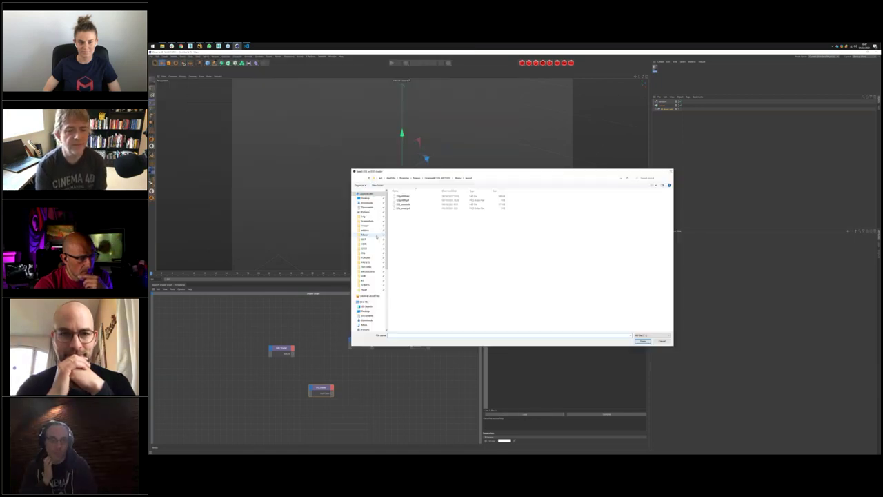
{"action": "left_click", "coordinate": [363, 252]}
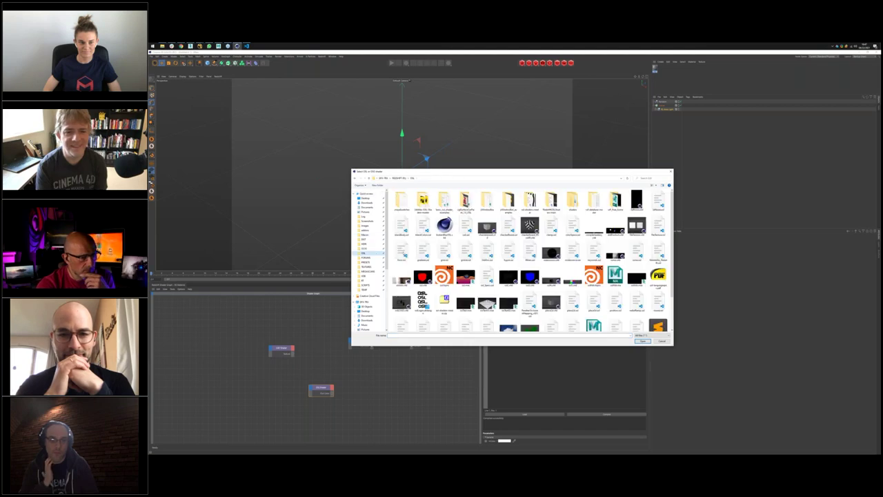
{"action": "left_click", "coordinate": [508, 227]}
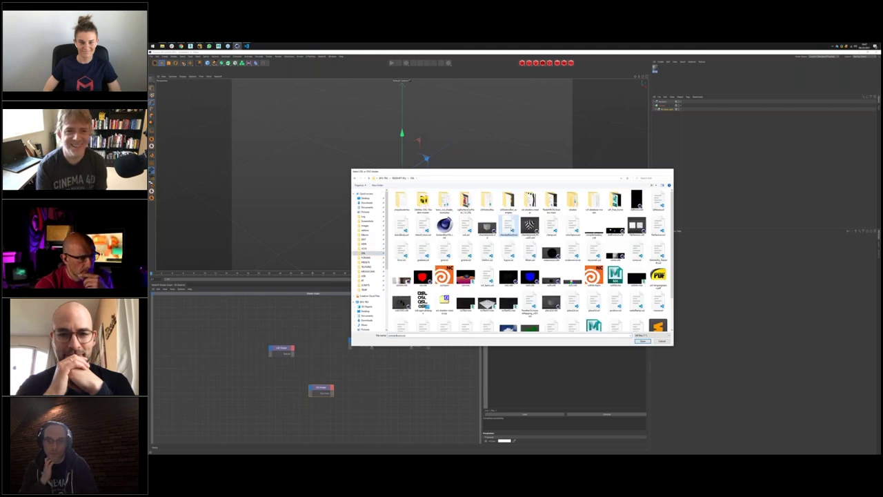
{"action": "key", "text": "Return"}
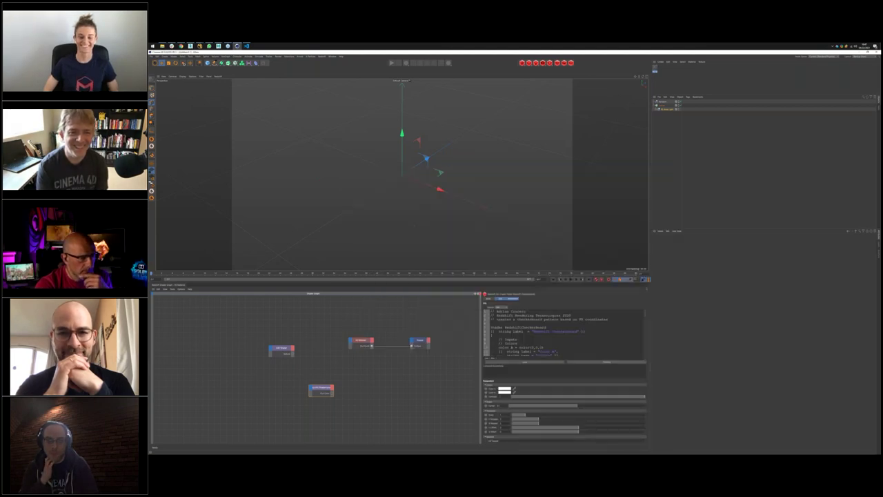
Step: Select all of the checkerboard shader code and bring up Visual Studio Code
{"action": "key", "text": "ctrl+a"}
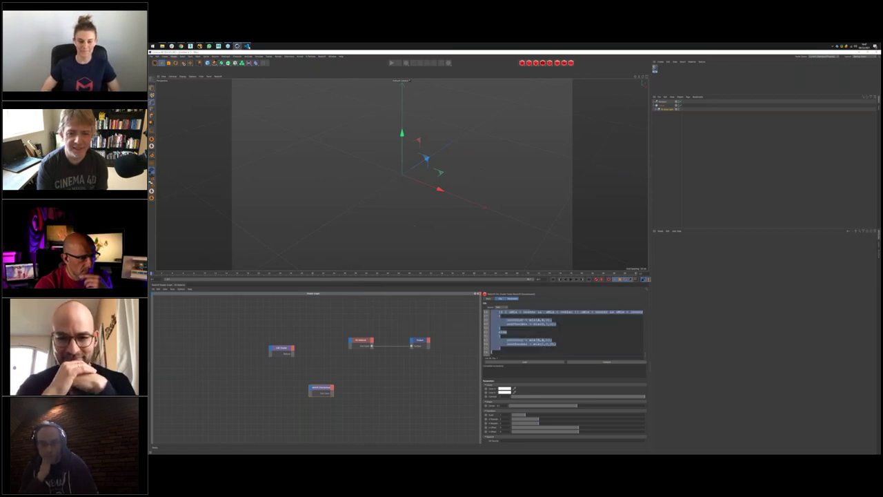
{"action": "key", "text": "alt+Tab"}
{"action": "left_click", "coordinate": [640, 376]}
Step: Set the pasted code's language mode to Open Shading Language
{"action": "scroll", "coordinate": [414, 194], "scroll_direction": "down", "scroll_amount": 5}
{"action": "left_click", "coordinate": [396, 216]}
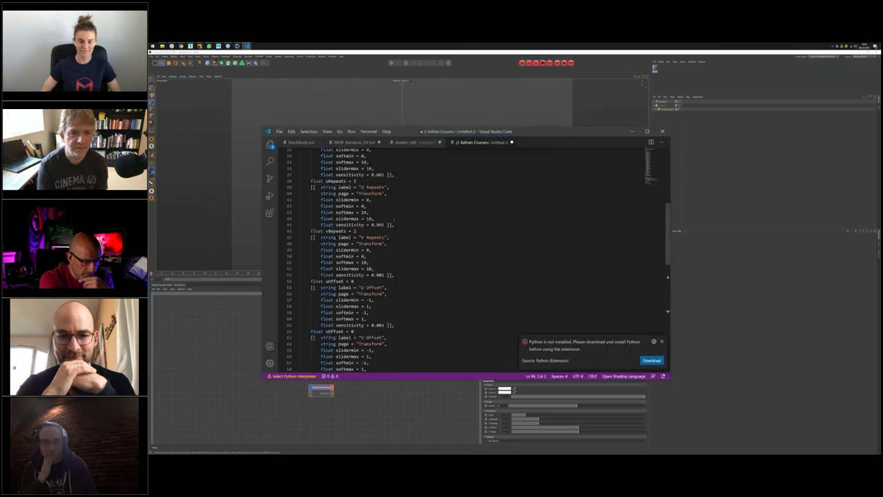
{"action": "scroll", "coordinate": [394, 219], "scroll_direction": "up", "scroll_amount": 10}
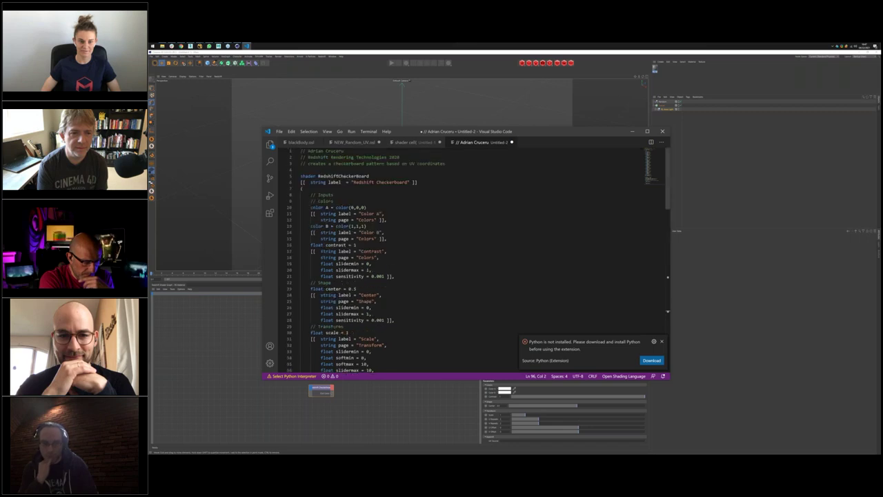
Step: Inspect RedshiftCheckerBoard, uOffset, vTranslate and the repeat/scale lines, then return to Cinema 4D
{"action": "double_click", "coordinate": [338, 176]}
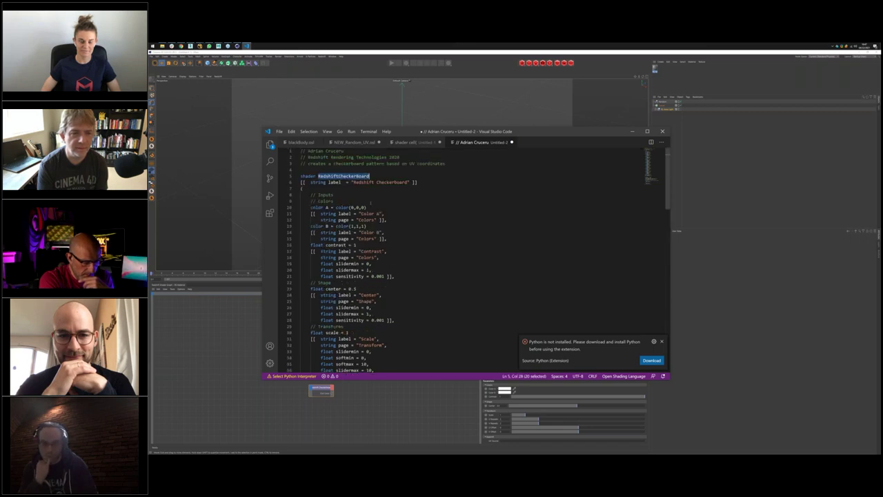
{"action": "scroll", "coordinate": [378, 207], "scroll_direction": "down", "scroll_amount": 2}
{"action": "scroll", "coordinate": [388, 212], "scroll_direction": "down", "scroll_amount": 9}
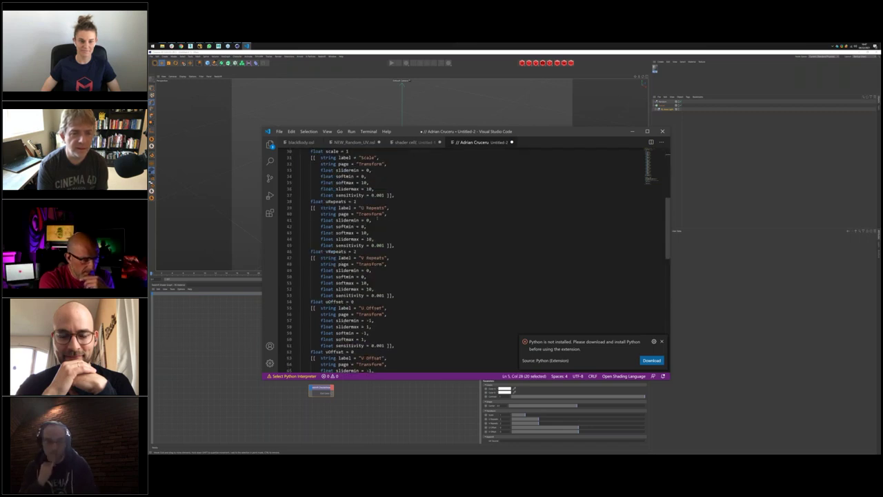
{"action": "scroll", "coordinate": [378, 217], "scroll_direction": "down", "scroll_amount": 12}
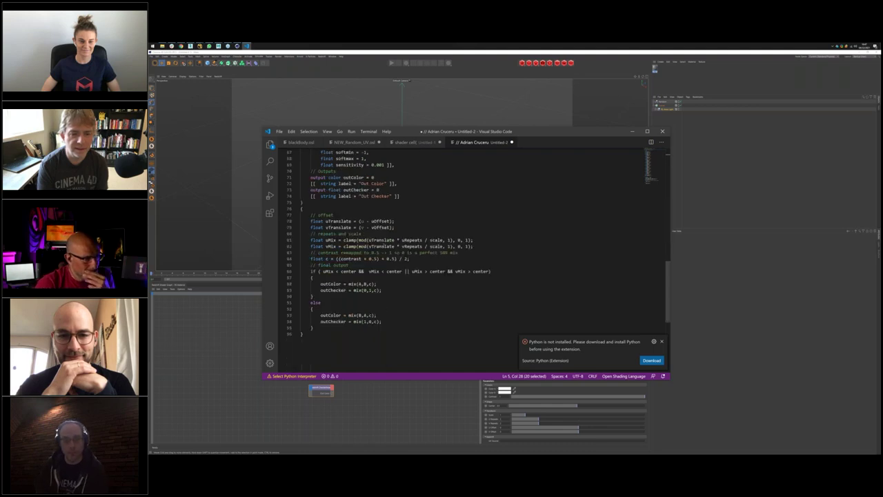
{"action": "double_click", "coordinate": [380, 222]}
{"action": "double_click", "coordinate": [338, 227]}
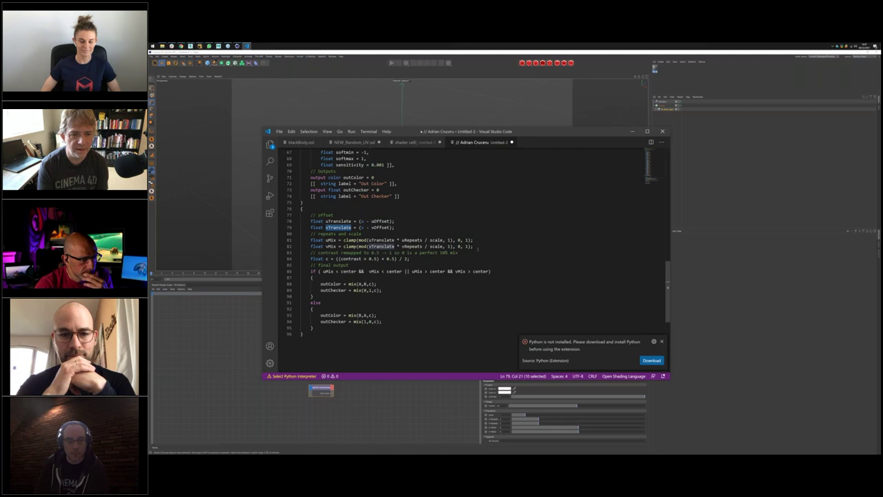
{"action": "left_click_drag", "start_coordinate": [477, 247], "coordinate": [301, 239]}
{"action": "left_click", "coordinate": [391, 278]}
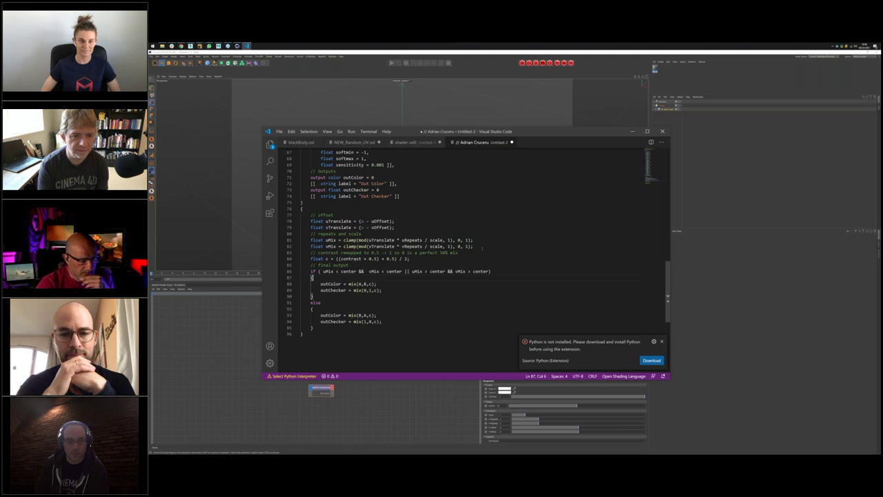
{"action": "left_click", "coordinate": [331, 393]}
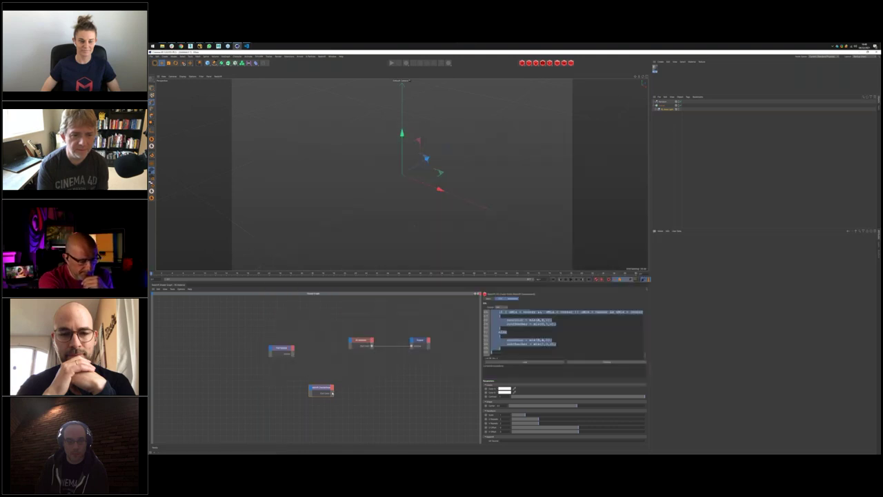
Step: Wire the checkerboard OSL node's output into the RS Material's colour input
{"action": "left_click", "coordinate": [351, 340]}
{"action": "mouse_move", "coordinate": [404, 341]}
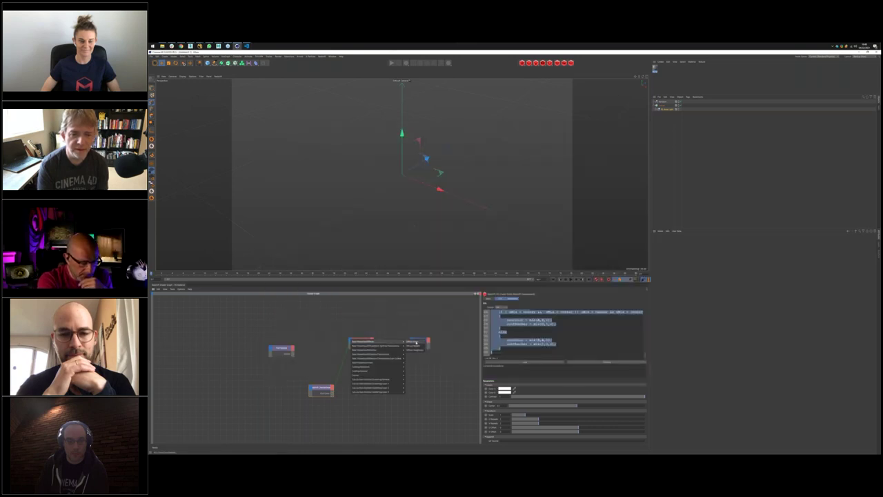
{"action": "left_click", "coordinate": [415, 342]}
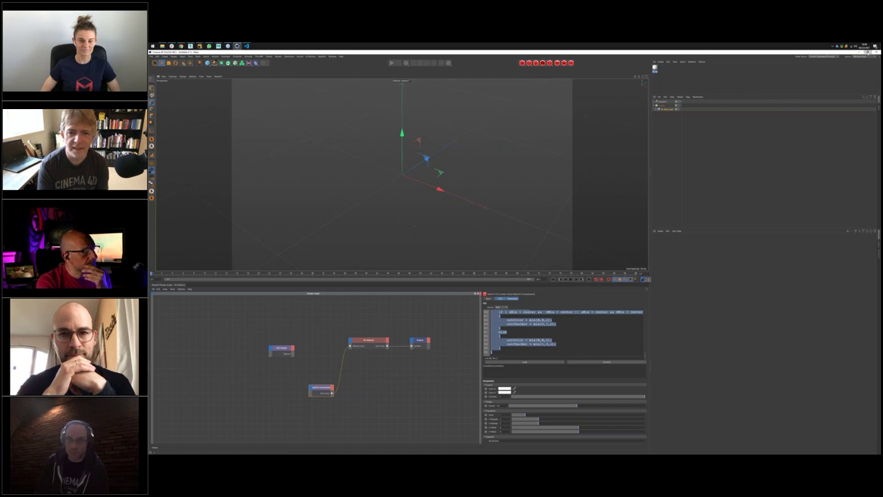
Step: Restore and re-maximize the Cinema 4D window, then add a Cube object to the scene
{"action": "key", "text": "super+Down"}
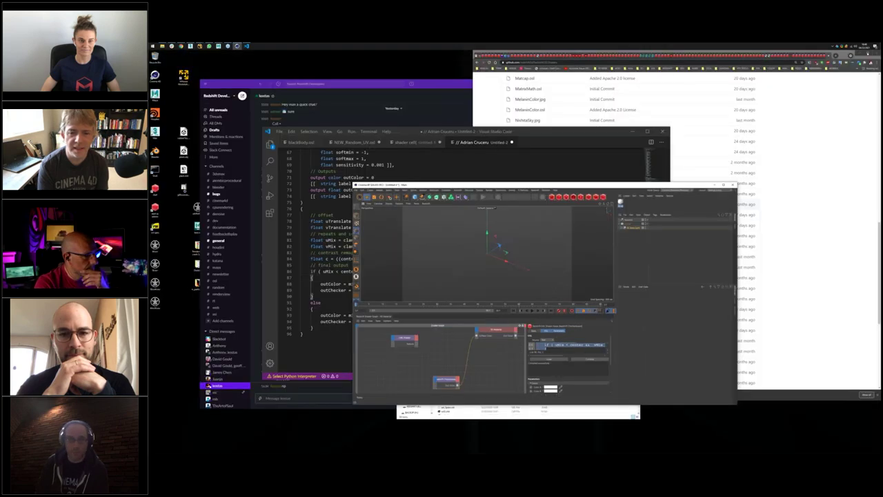
{"action": "key", "text": "super+Up"}
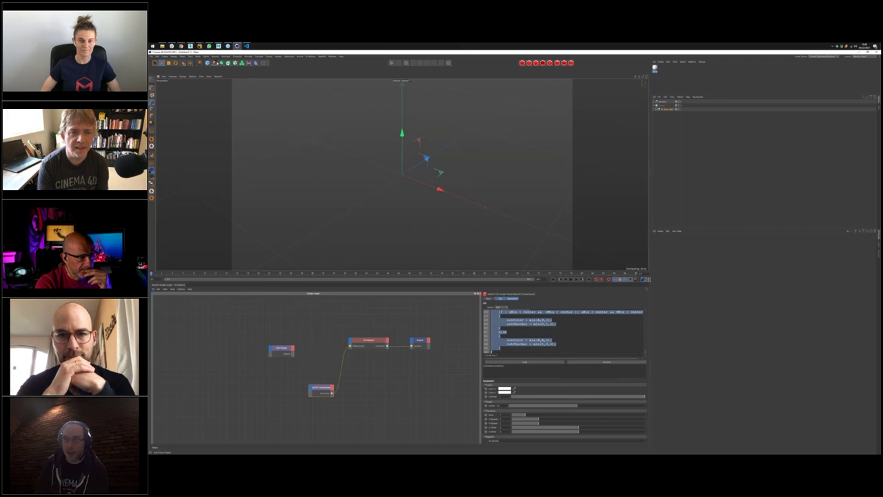
{"action": "left_click", "coordinate": [207, 63]}
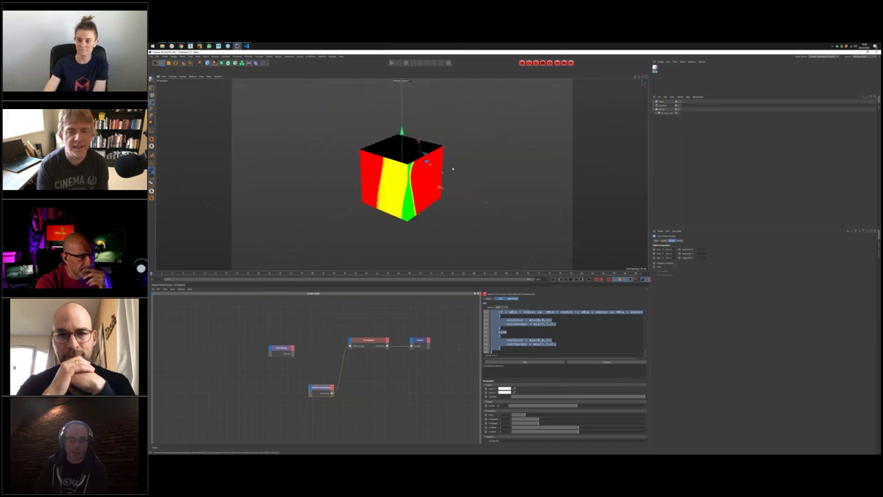
Step: Show the cube's material tag and render the viewport to preview the checker shader from another angle
{"action": "scroll", "coordinate": [453, 168], "scroll_direction": "up", "scroll_amount": 2}
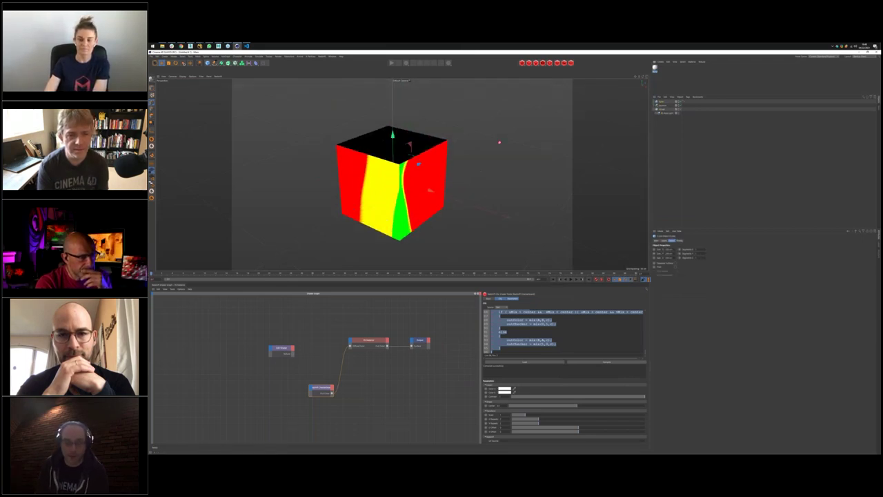
{"action": "left_click", "coordinate": [686, 102]}
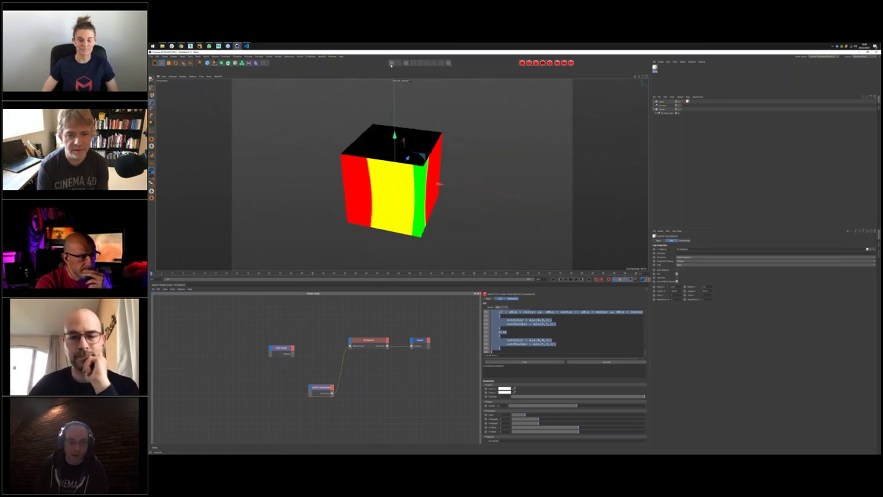
{"action": "left_click", "coordinate": [391, 63]}
{"action": "left_click_drag", "start_coordinate": [414, 228], "coordinate": [532, 177], "text": "alt"}
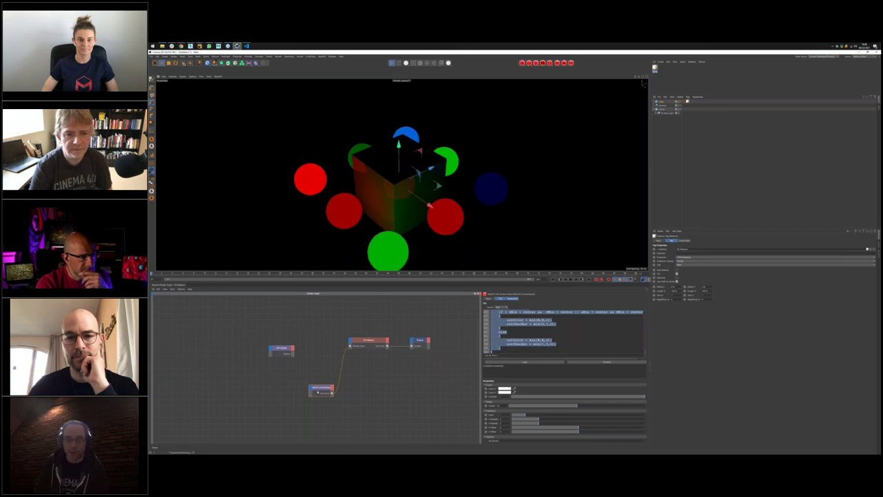
Step: Set the checker's Color 1 to red, then hide the spheres and cube
{"action": "left_click_drag", "start_coordinate": [321, 387], "coordinate": [315, 362]}
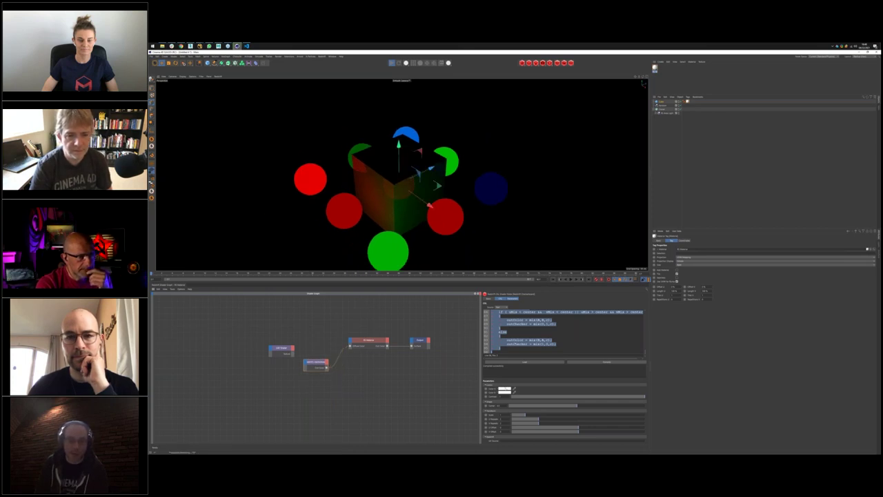
{"action": "left_click", "coordinate": [504, 389]}
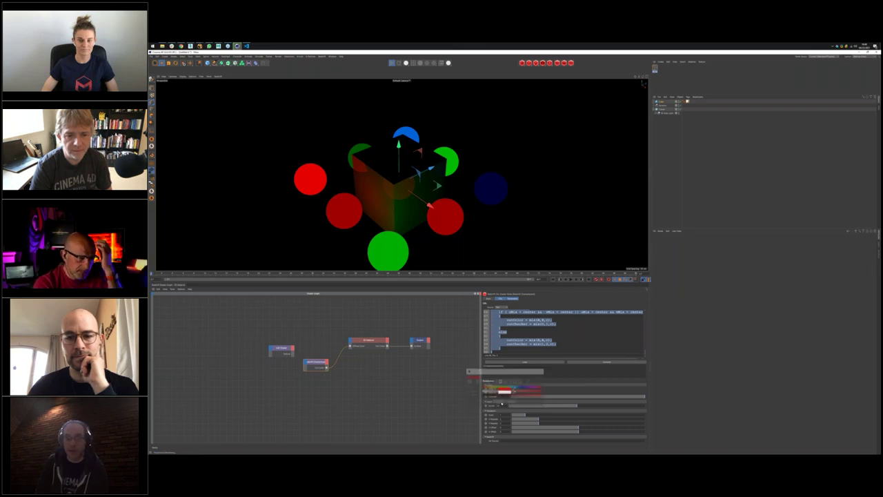
{"action": "left_click", "coordinate": [650, 151]}
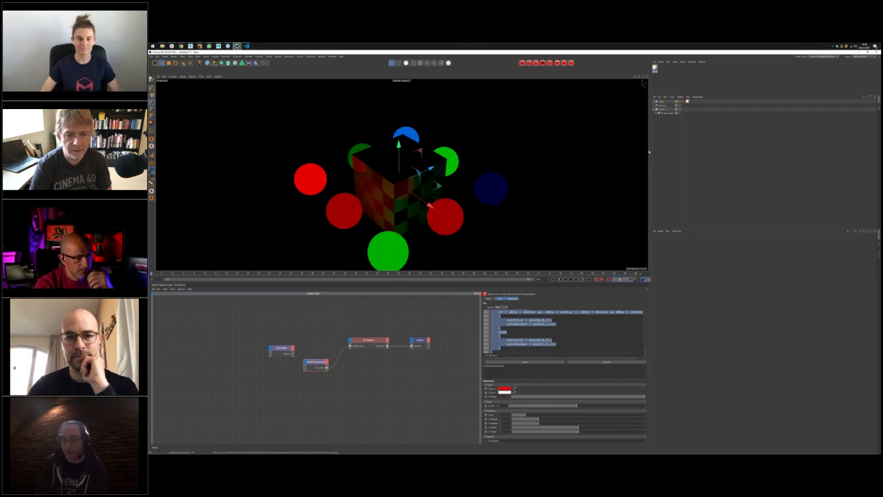
{"action": "left_click", "coordinate": [681, 109]}
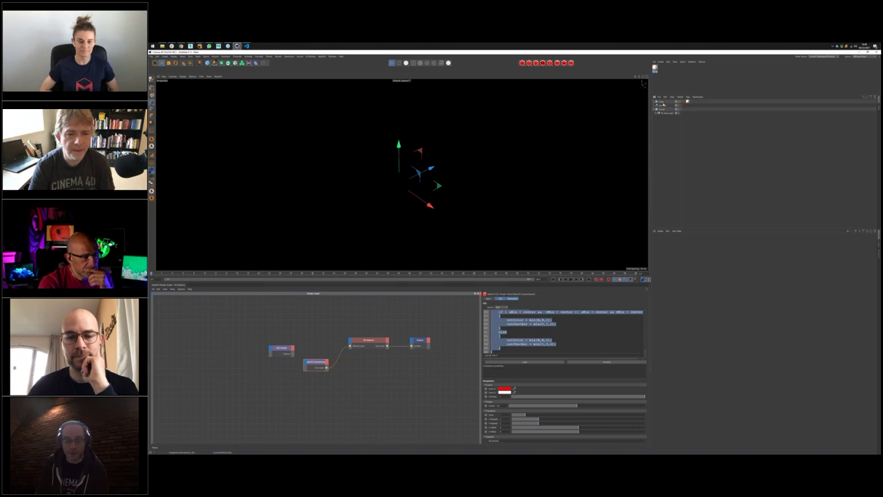
Step: Add a new light to the scene from the light flyout in the top toolbar
{"action": "left_click", "coordinate": [663, 109]}
{"action": "left_click_drag", "start_coordinate": [601, 129], "coordinate": [497, 164], "text": "alt"}
{"action": "left_click", "coordinate": [499, 164]}
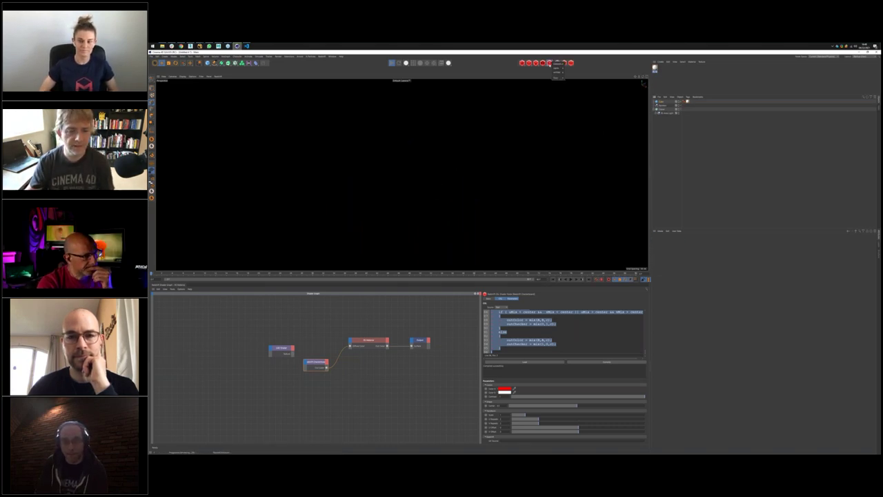
{"action": "left_click", "coordinate": [542, 63]}
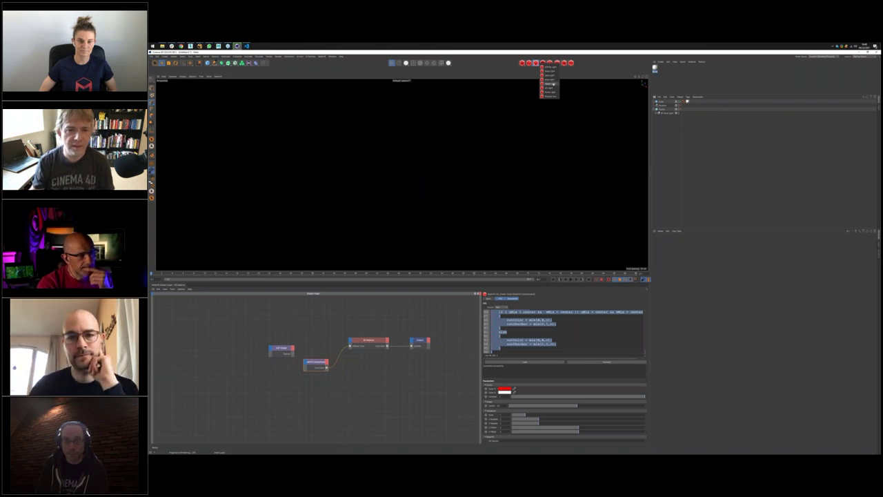
{"action": "left_click", "coordinate": [553, 84]}
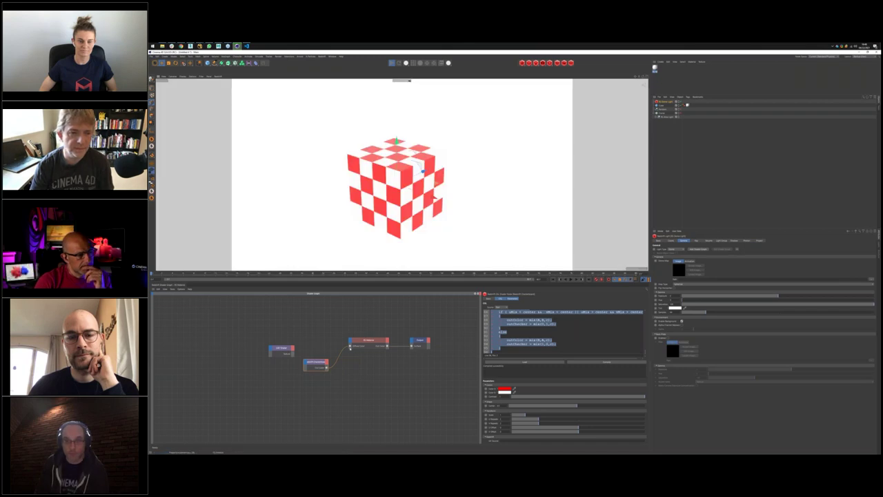
Step: Drag the OSL node's contrast and offset sliders to enlarge and reshape the red-and-white checks
{"action": "scroll", "coordinate": [566, 336], "scroll_direction": "up", "scroll_amount": 3}
{"action": "left_click", "coordinate": [566, 335]}
{"action": "scroll", "coordinate": [556, 336], "scroll_direction": "down", "scroll_amount": 2}
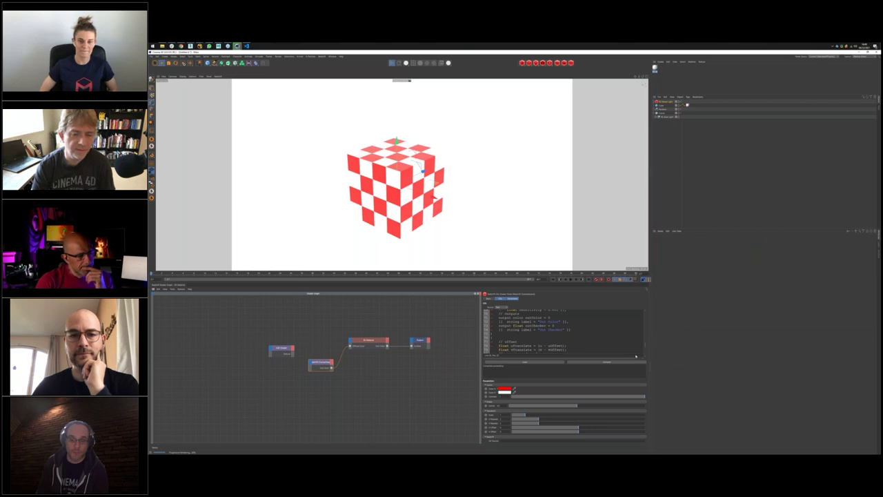
{"action": "left_click_drag", "start_coordinate": [583, 320], "coordinate": [688, 334]}
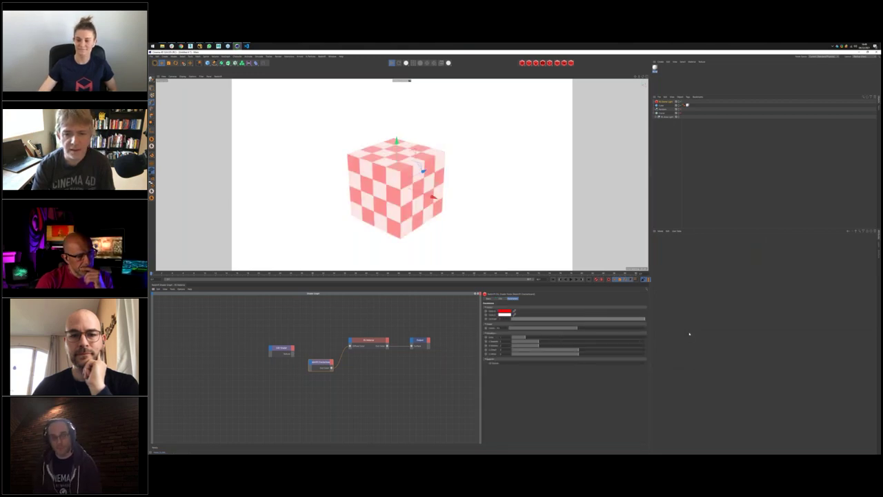
{"action": "left_click_drag", "start_coordinate": [574, 328], "coordinate": [555, 341]}
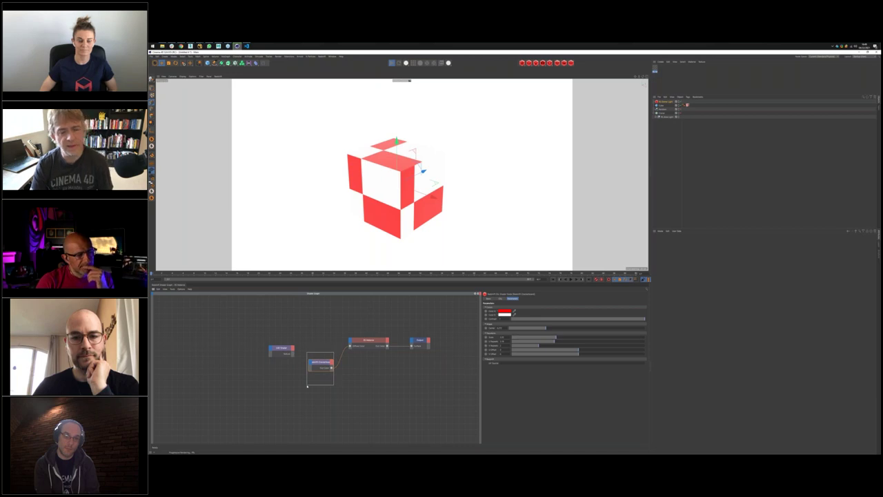
Step: Scroll through the checkerboard shader's source in the Code tab, then bring up the Load file dialog
{"action": "left_click", "coordinate": [500, 298]}
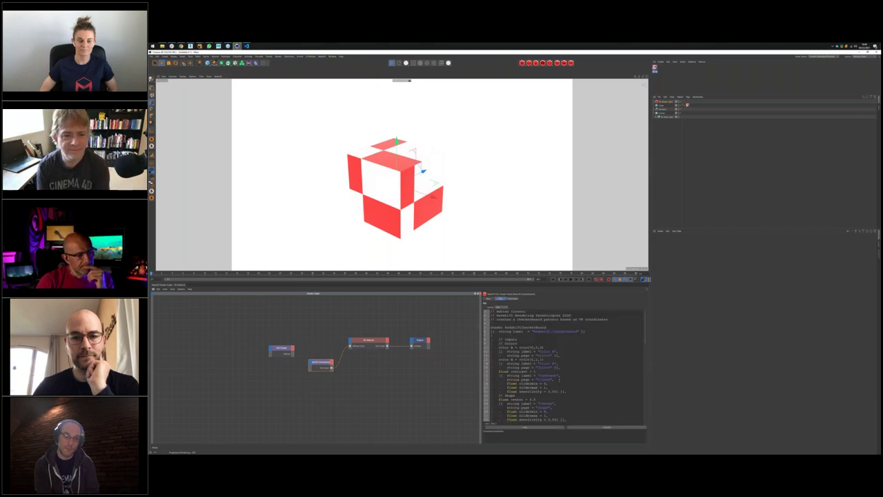
{"action": "scroll", "coordinate": [570, 391], "scroll_direction": "down", "scroll_amount": 5}
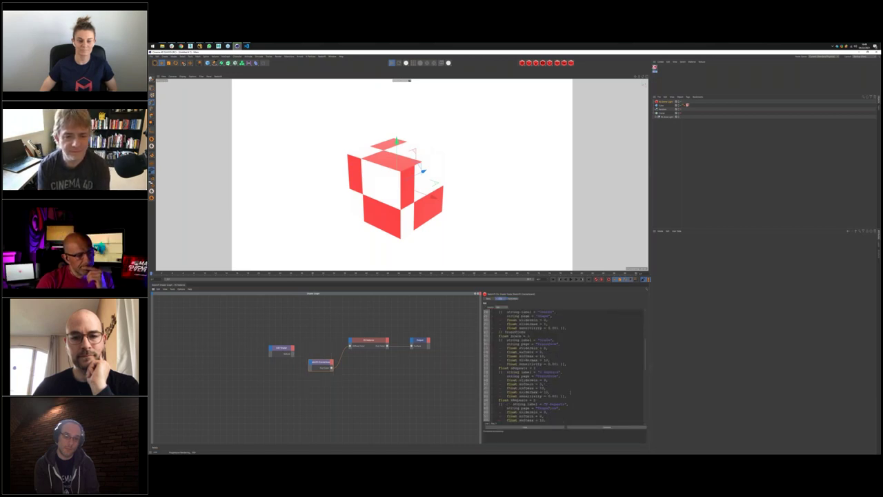
{"action": "scroll", "coordinate": [570, 391], "scroll_direction": "down", "scroll_amount": 2}
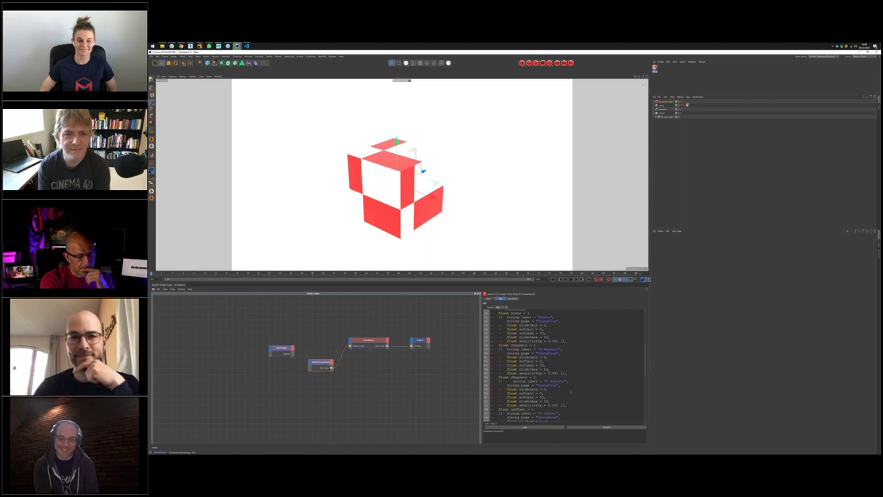
{"action": "scroll", "coordinate": [571, 391], "scroll_direction": "down", "scroll_amount": 5}
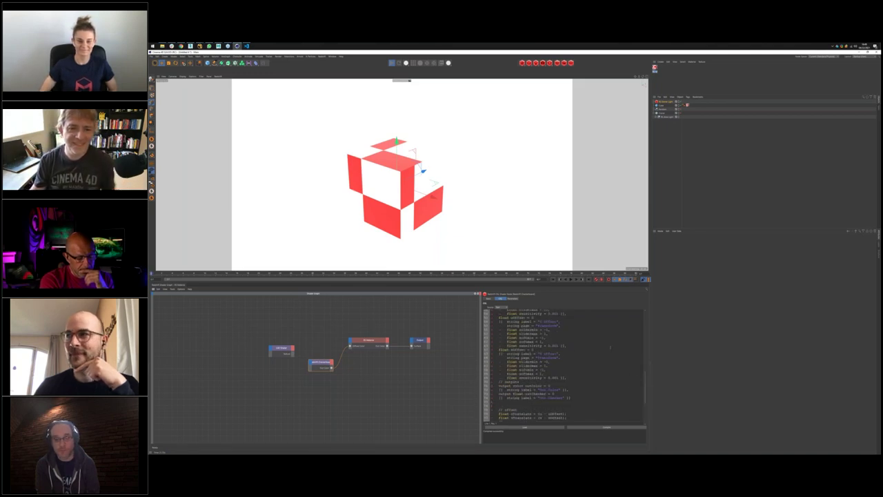
{"action": "scroll", "coordinate": [648, 360], "scroll_direction": "up", "scroll_amount": 3}
{"action": "scroll", "coordinate": [648, 359], "scroll_direction": "up", "scroll_amount": 3}
{"action": "left_click", "coordinate": [644, 293]}
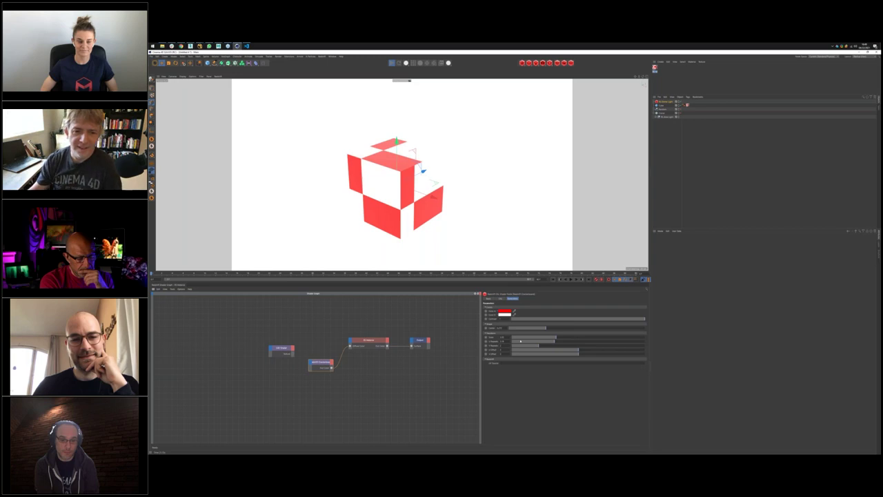
{"action": "left_click", "coordinate": [500, 298]}
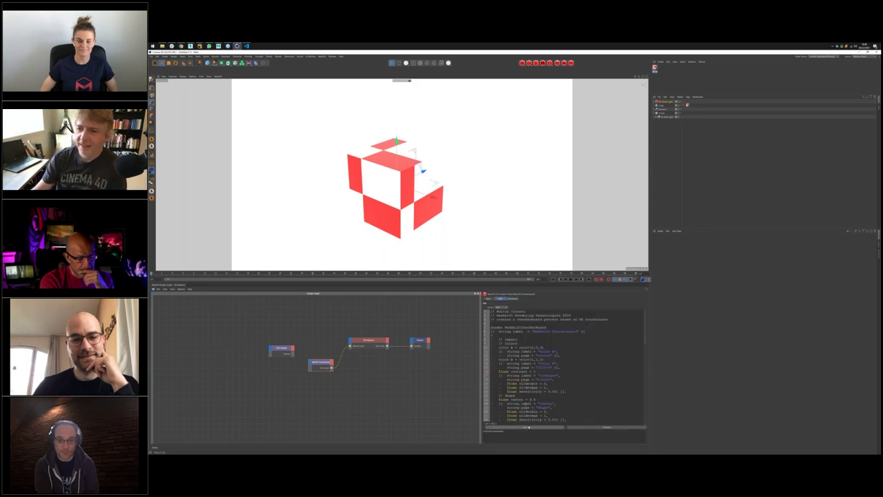
{"action": "left_click", "coordinate": [544, 425]}
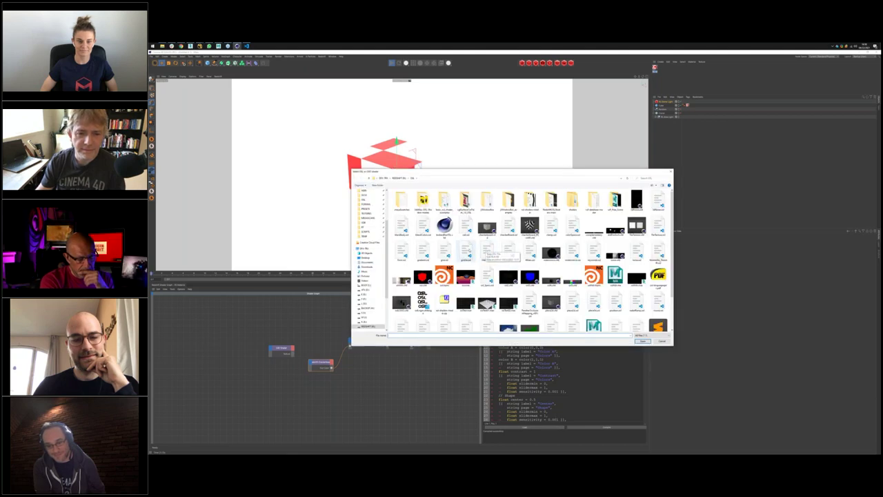
Step: Load the three-dimensional grid OSL shader file into the node
{"action": "left_click", "coordinate": [466, 251]}
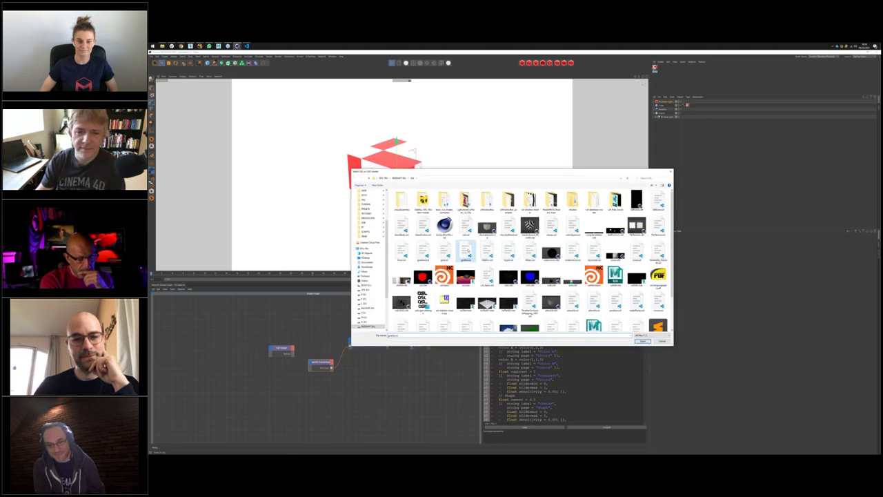
{"action": "left_click", "coordinate": [641, 341]}
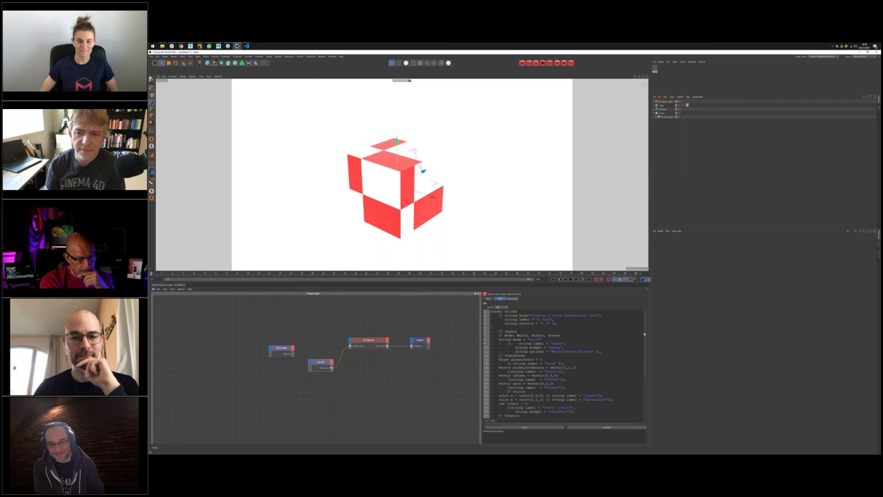
Step: Switch the grid shader to a different option in its Mode dropdown
{"action": "left_click", "coordinate": [512, 298]}
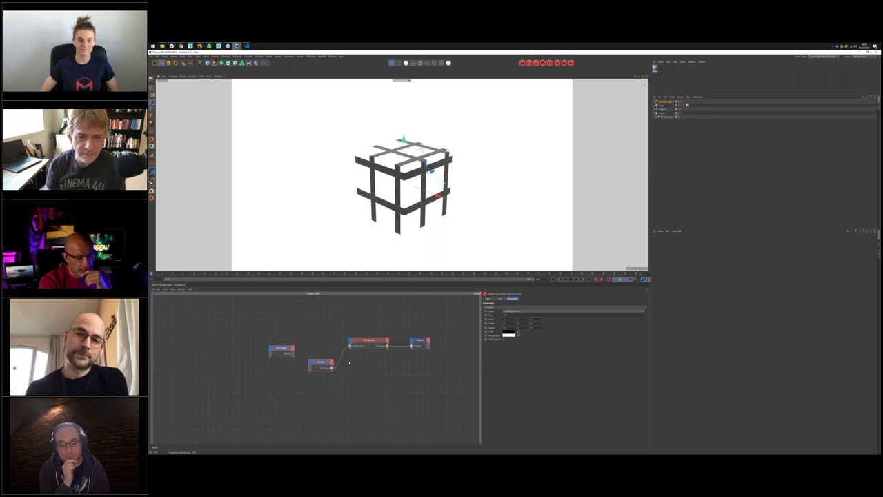
{"action": "left_click_drag", "start_coordinate": [320, 362], "coordinate": [326, 343]}
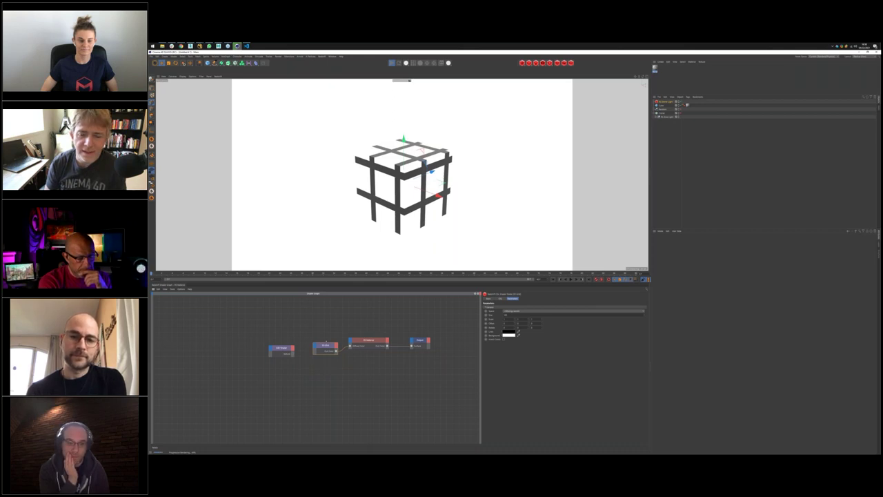
{"action": "left_click", "coordinate": [525, 312]}
{"action": "left_click", "coordinate": [523, 321]}
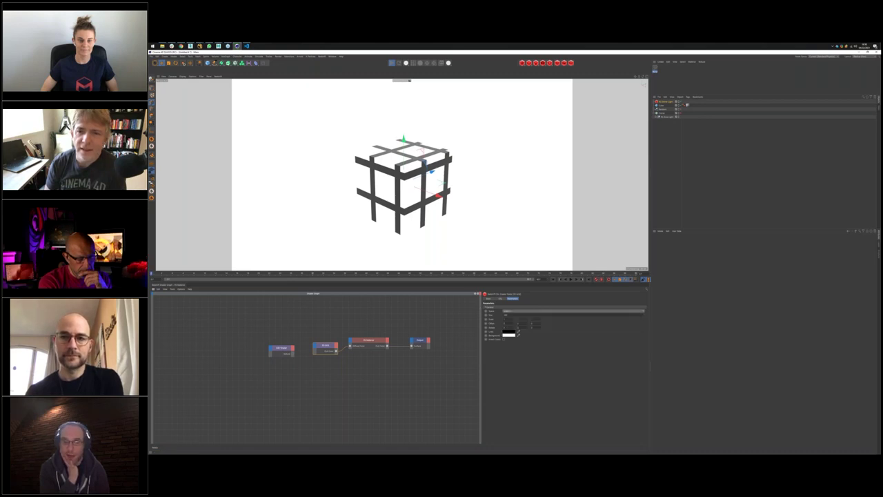
Step: Reselect the grid shader node and Ctrl-drag a duplicate just below it
{"action": "left_click", "coordinate": [330, 347]}
{"action": "left_click", "coordinate": [327, 345]}
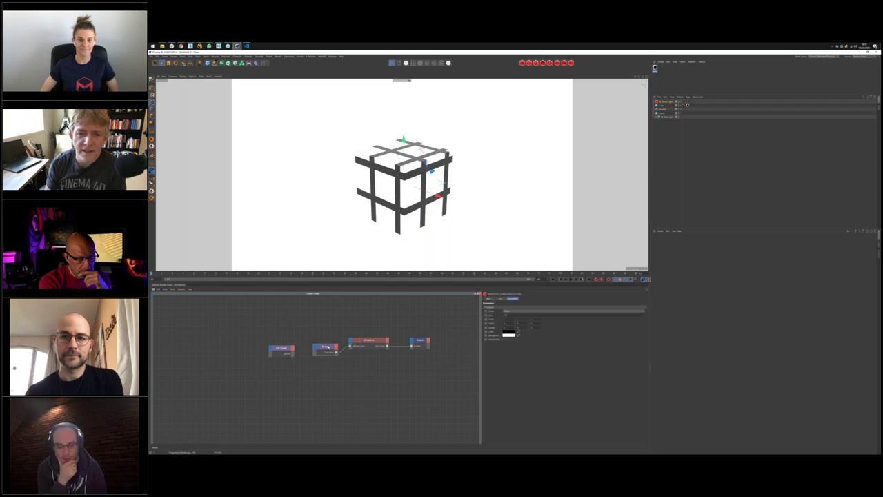
{"action": "left_click_drag", "start_coordinate": [329, 347], "coordinate": [322, 378]}
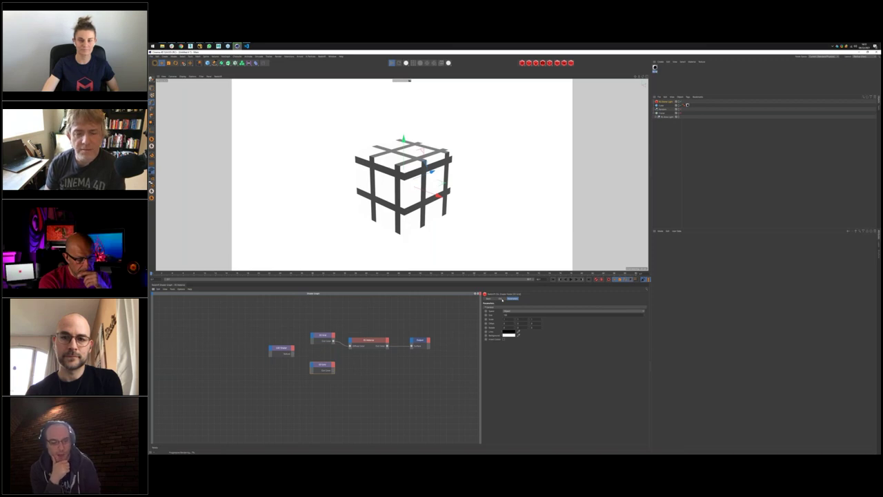
Step: Load another .osl shader file into the duplicated node from its Code tab
{"action": "left_click", "coordinate": [501, 298]}
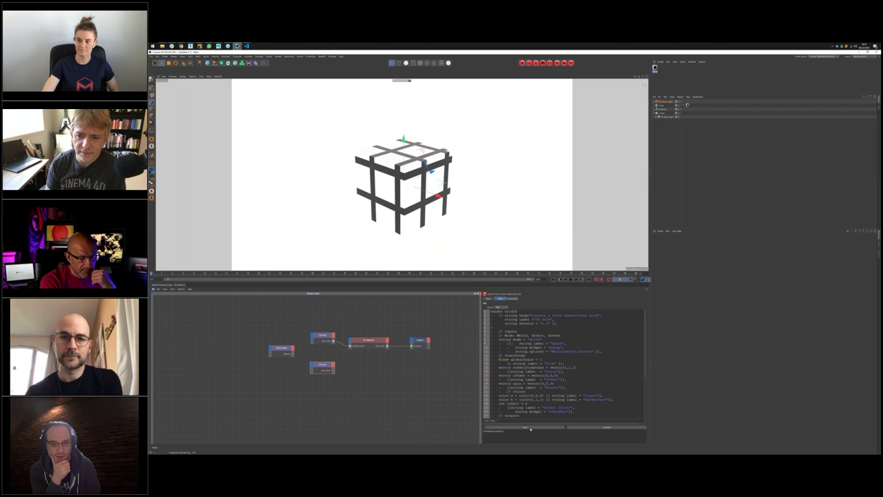
{"action": "left_click", "coordinate": [527, 427]}
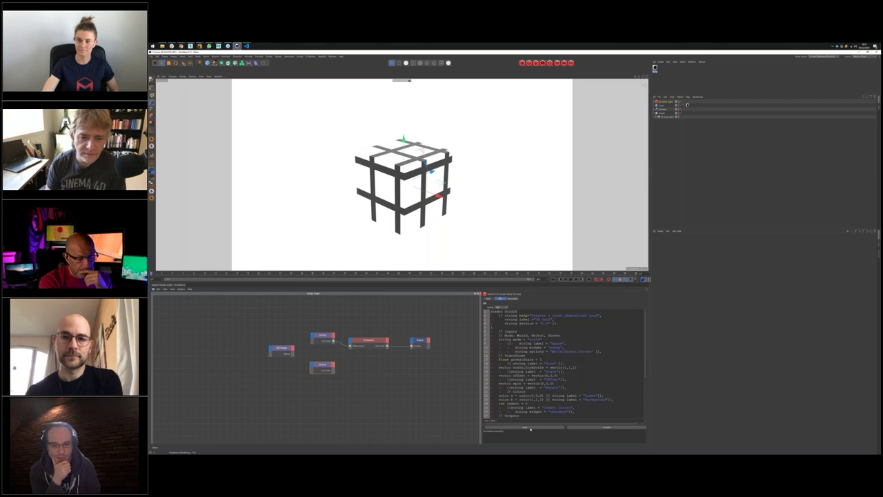
{"action": "left_click", "coordinate": [413, 176]}
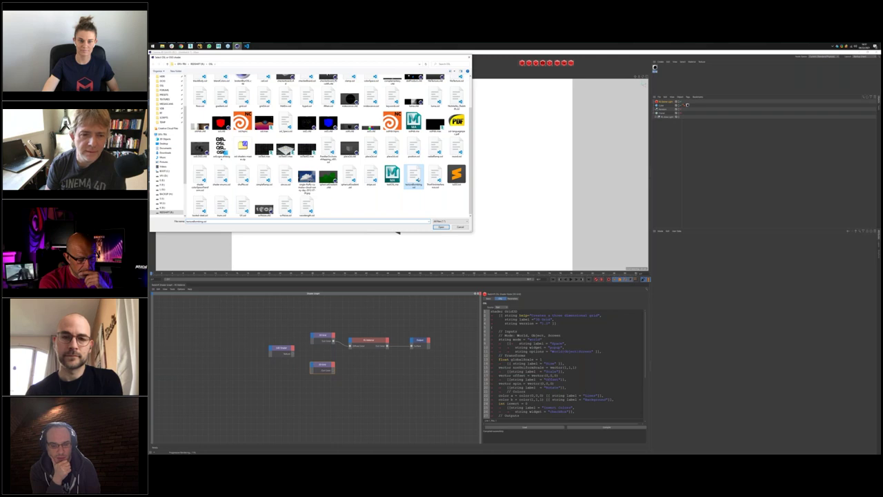
{"action": "left_click", "coordinate": [441, 226]}
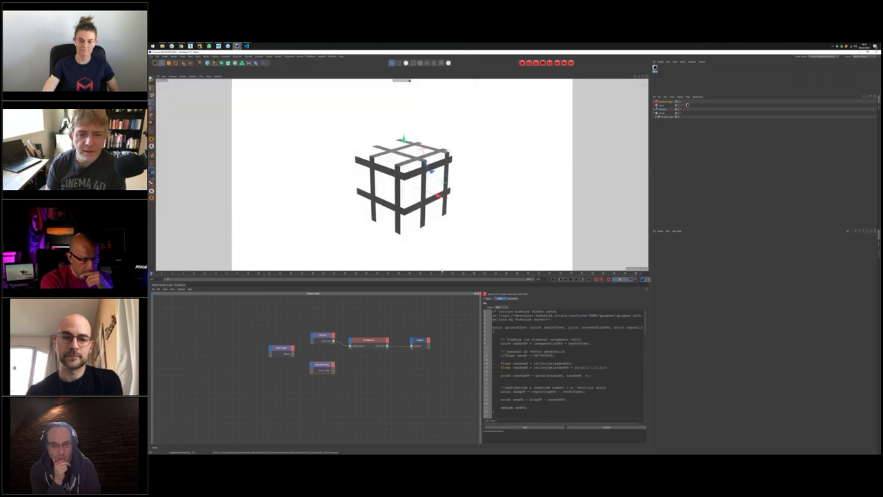
{"action": "left_click", "coordinate": [414, 307]}
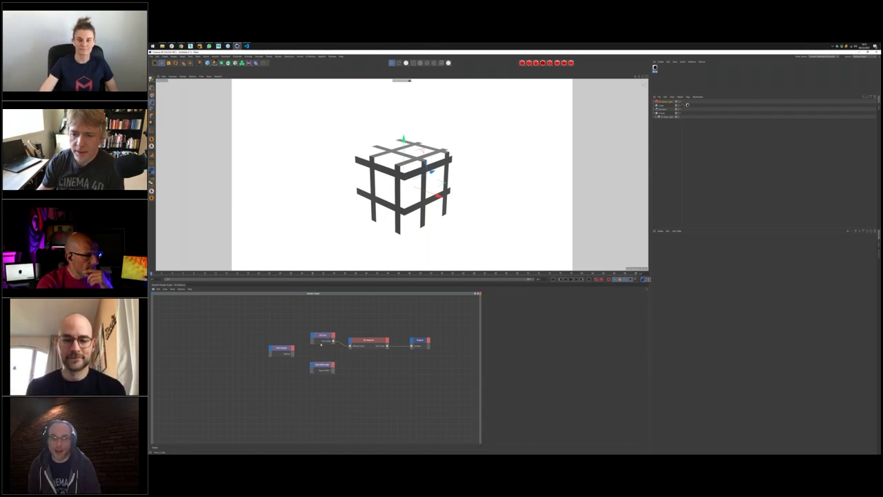
Step: Ctrl-drag a shader node lower in the graph to create a third copy
{"action": "left_click_drag", "start_coordinate": [320, 342], "coordinate": [322, 391]}
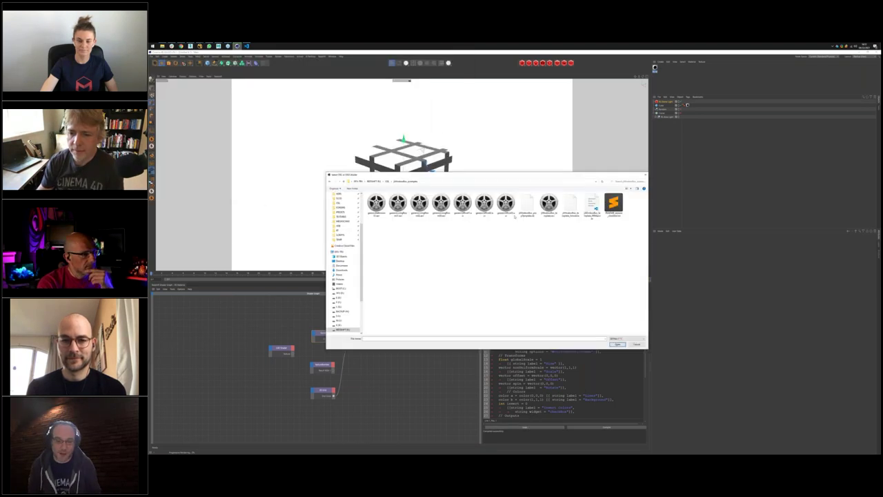
Step: Load the first shader file from the jWindowBox folder into the third node and feed it from the top node
{"action": "key", "text": "alt+Up"}
{"action": "double_click", "coordinate": [401, 201]}
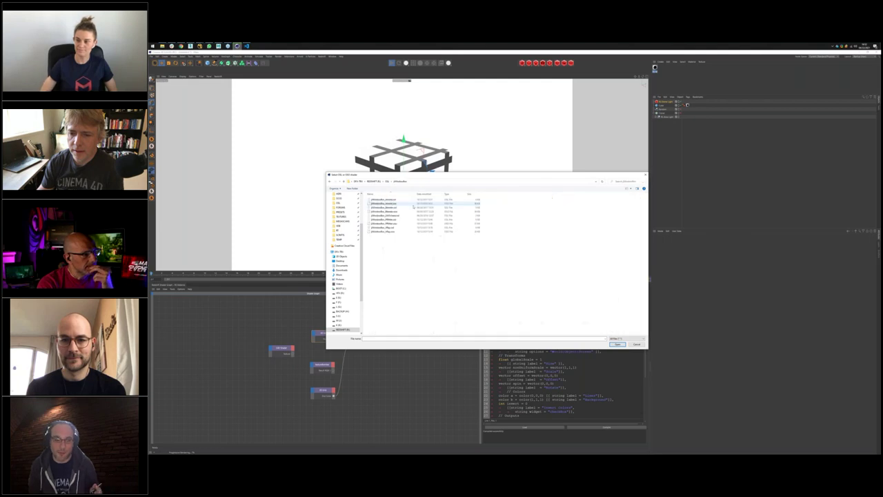
{"action": "left_click", "coordinate": [401, 200]}
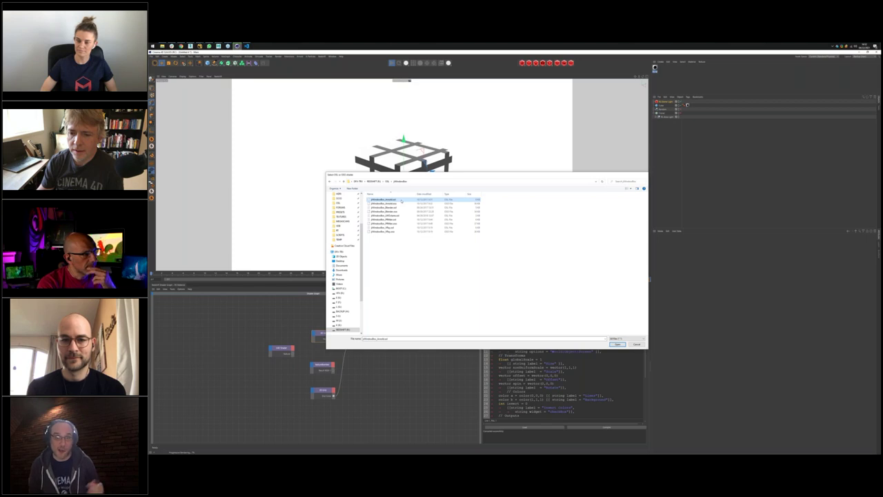
{"action": "double_click", "coordinate": [401, 200]}
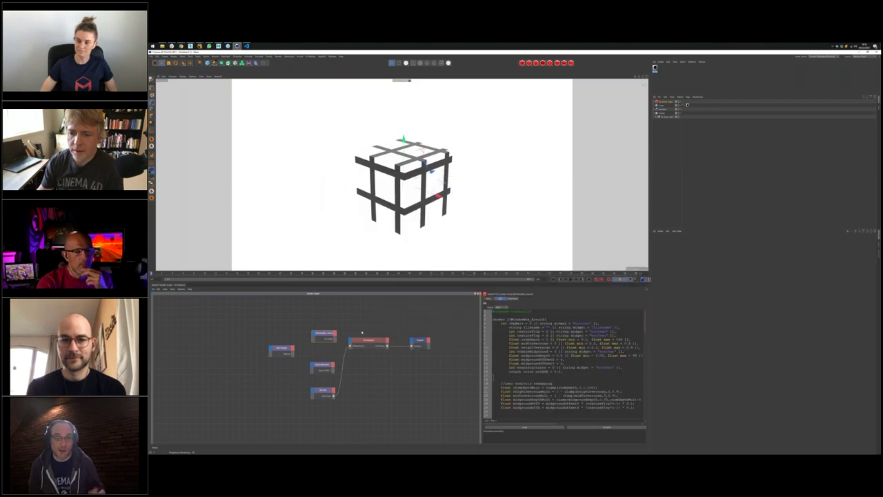
{"action": "left_click_drag", "start_coordinate": [335, 338], "coordinate": [349, 345]}
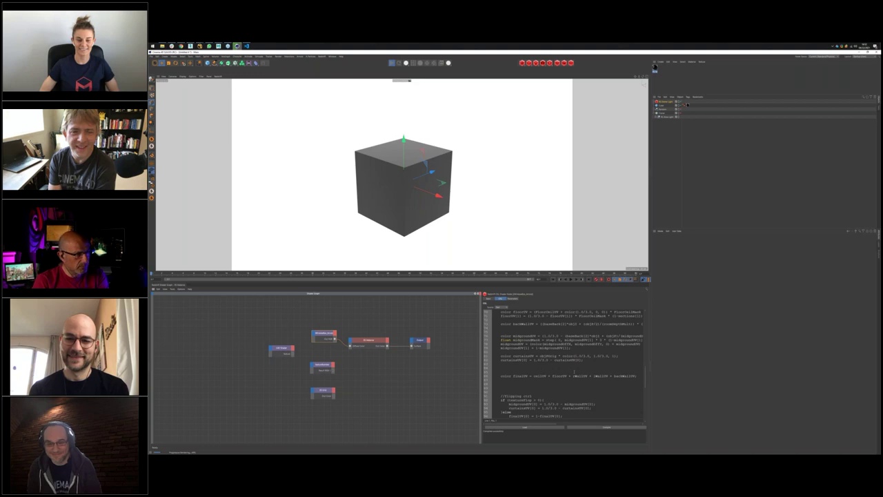
Step: Scroll the OSL code to the flipping and midground sections, then bring up GitHub's shader list
{"action": "scroll", "coordinate": [574, 371], "scroll_direction": "down", "scroll_amount": 6}
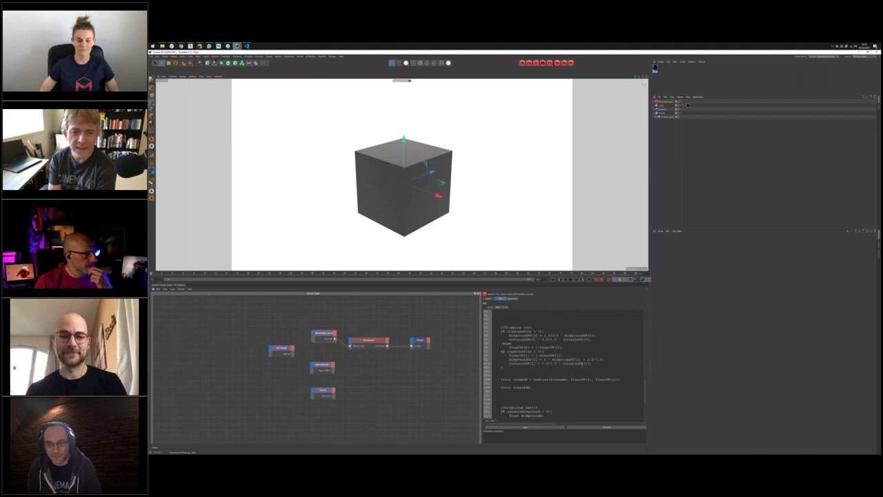
{"action": "scroll", "coordinate": [583, 366], "scroll_direction": "down", "scroll_amount": 3}
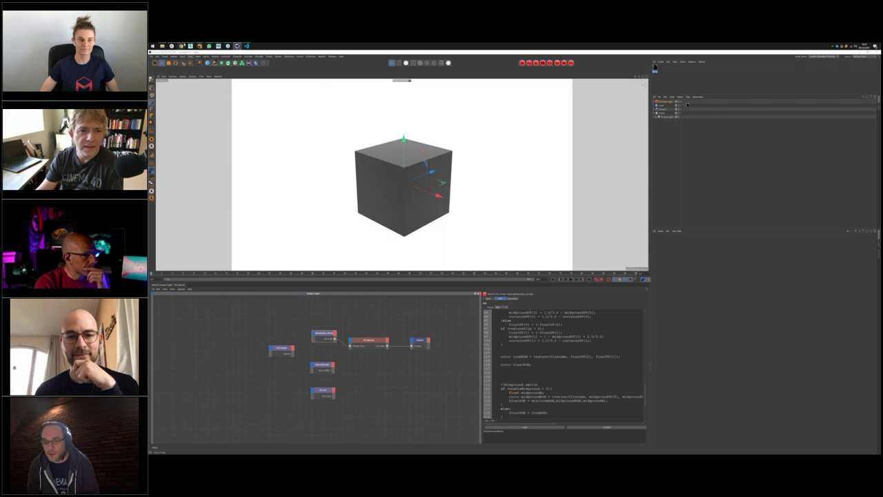
{"action": "key", "text": "alt+Tab"}
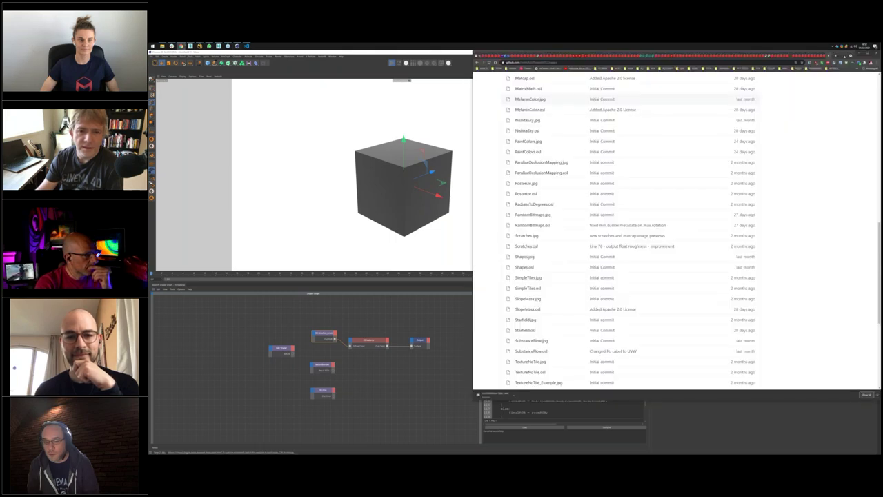
Step: Search DuckDuckGo for 'autodesk OSL github', then return to Cinema 4D and close the cube scene
{"action": "left_click", "coordinate": [633, 62]}
{"action": "type", "text": "autodesk OSL github"}
{"action": "key", "text": "Return"}
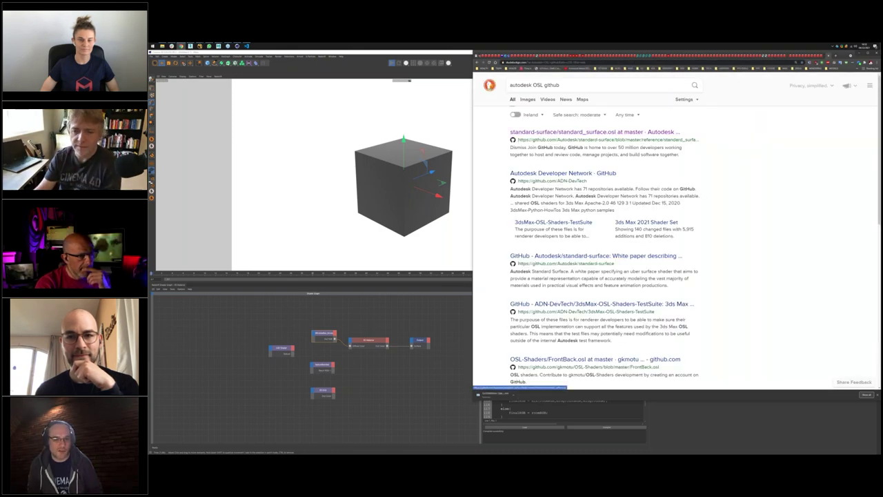
{"action": "key", "text": "alt+Tab"}
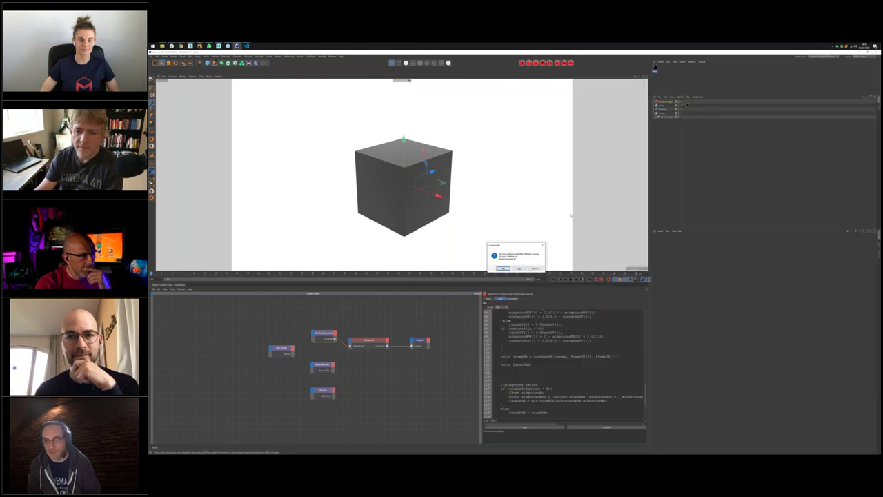
{"action": "left_click", "coordinate": [519, 268]}
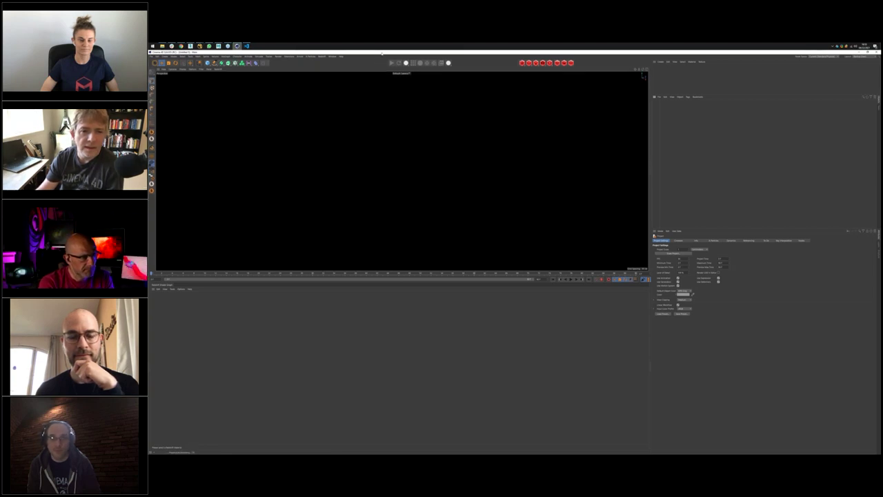
Step: Re-maximize Cinema 4D on the new empty scene and add a light from the Redshift lights dropdown
{"action": "double_click", "coordinate": [382, 53]}
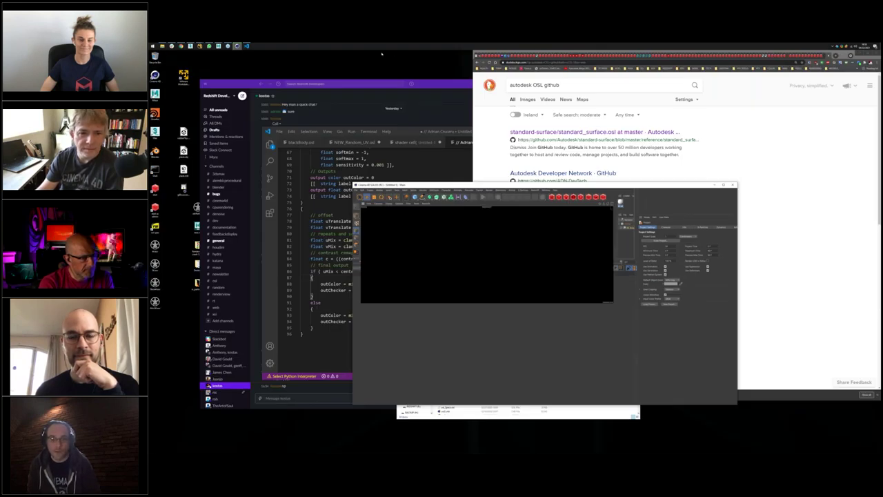
{"action": "left_click", "coordinate": [536, 63]}
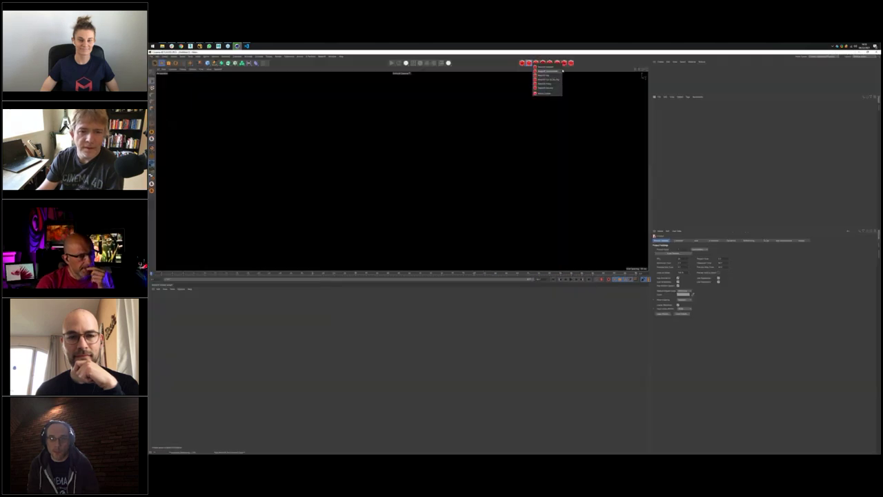
{"action": "left_click", "coordinate": [562, 69]}
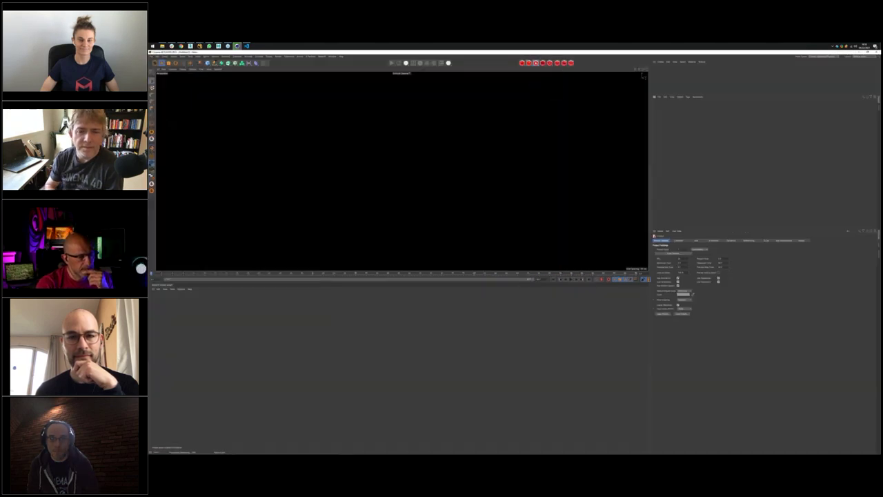
{"action": "left_click", "coordinate": [542, 63]}
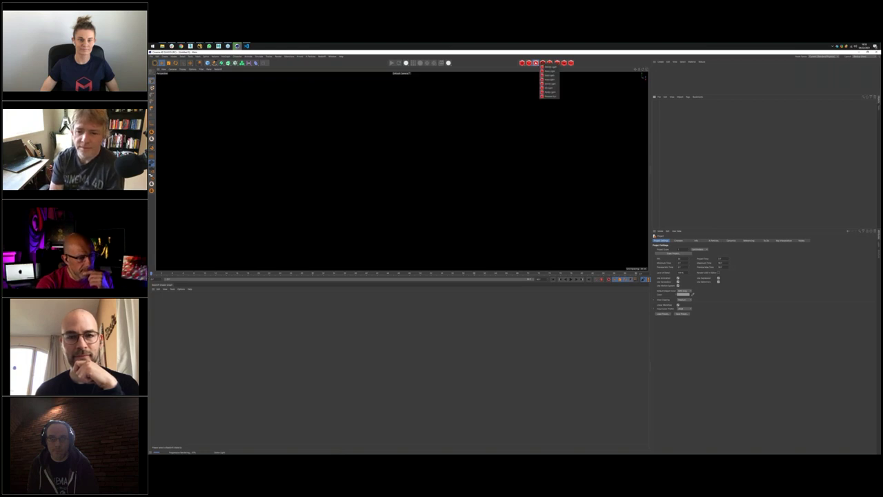
{"action": "left_click", "coordinate": [550, 82]}
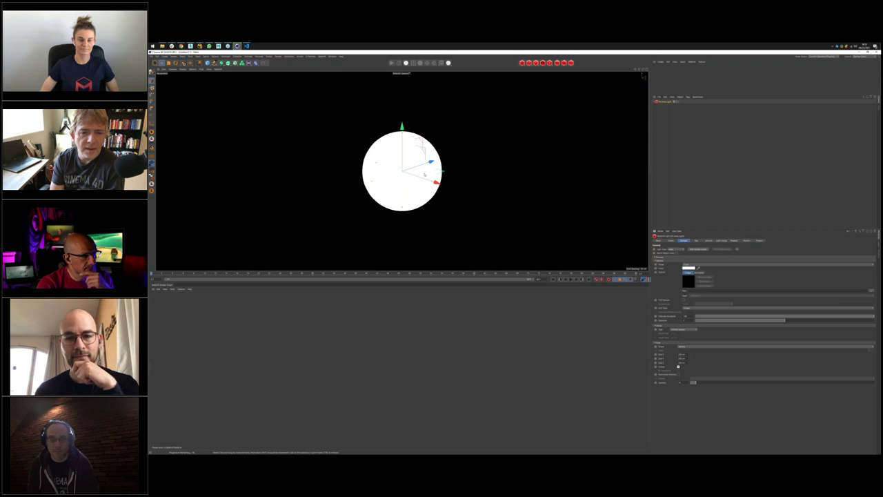
Step: Zoom out, clone the sphere light with a Cloner, and add a MoGraph Random effector
{"action": "left_click_drag", "start_coordinate": [428, 175], "coordinate": [370, 140], "text": "alt"}
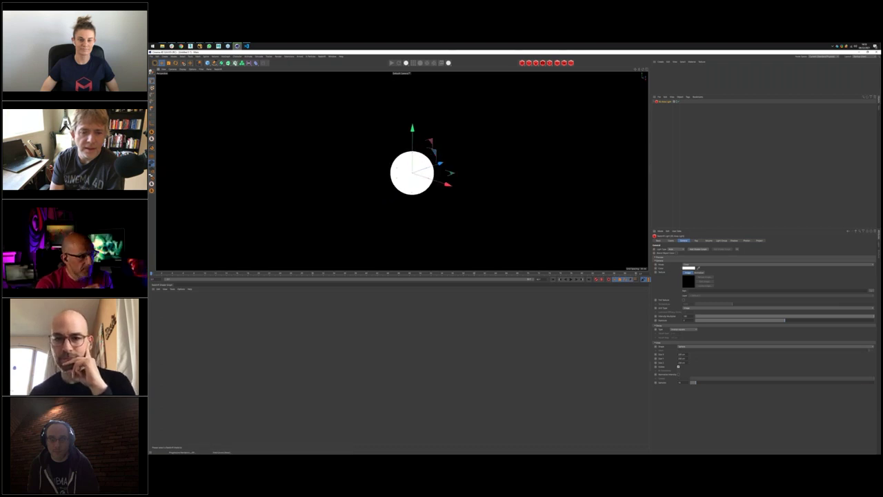
{"action": "key", "text": "alt+g"}
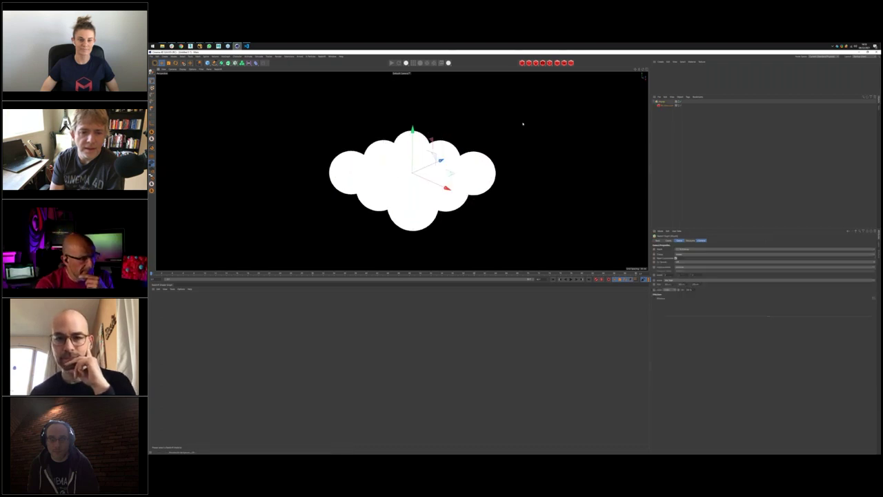
{"action": "left_click", "coordinate": [226, 56]}
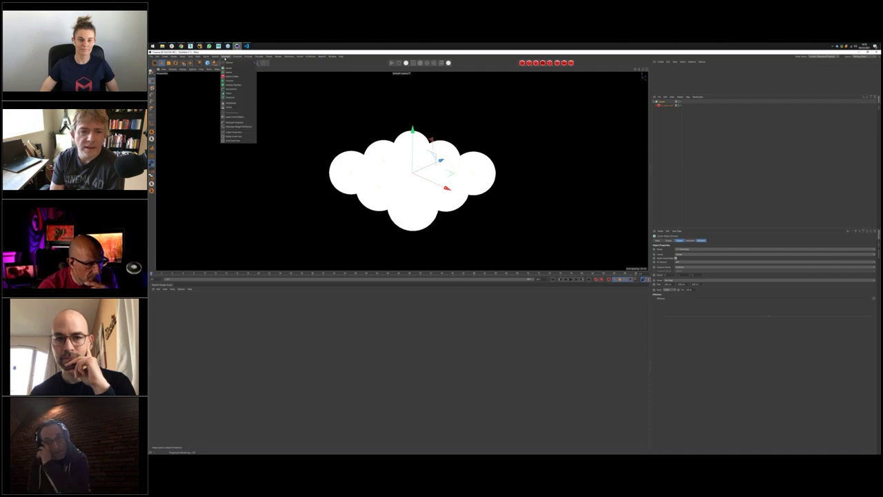
{"action": "mouse_move", "coordinate": [235, 62]}
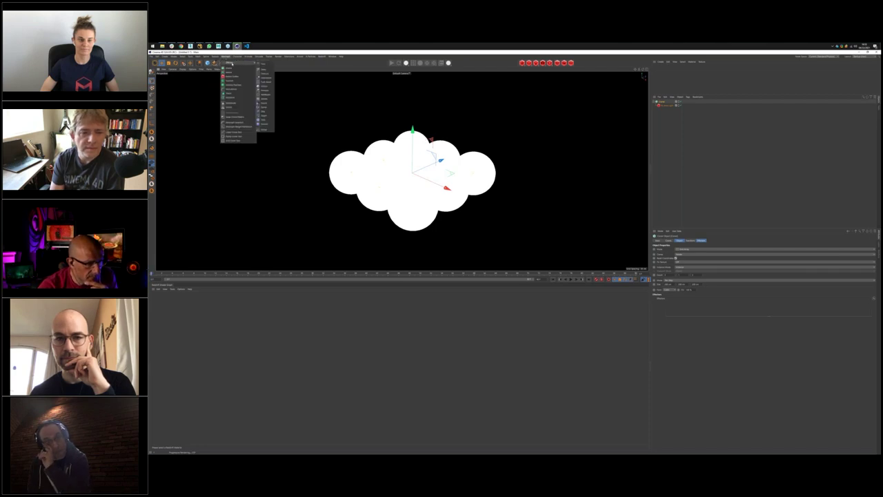
{"action": "left_click", "coordinate": [266, 90]}
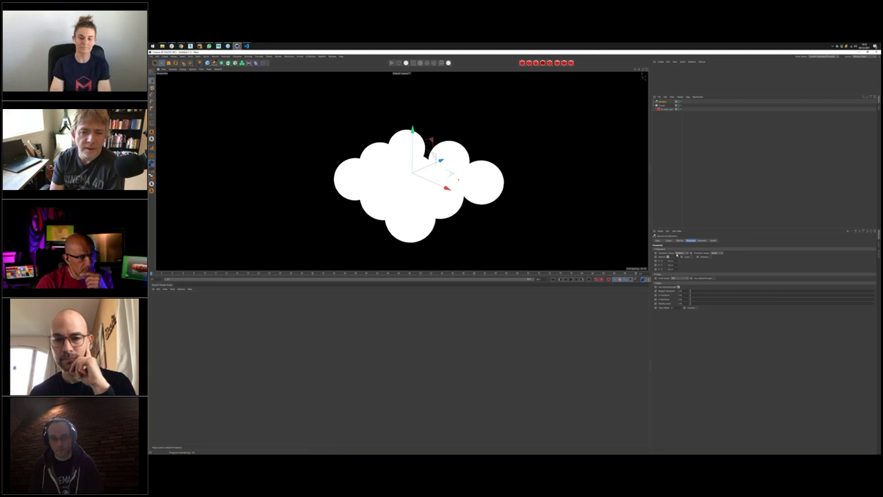
Step: Adjust the light and Random effector parameters so the spheres take random flat colours
{"action": "left_click", "coordinate": [665, 109]}
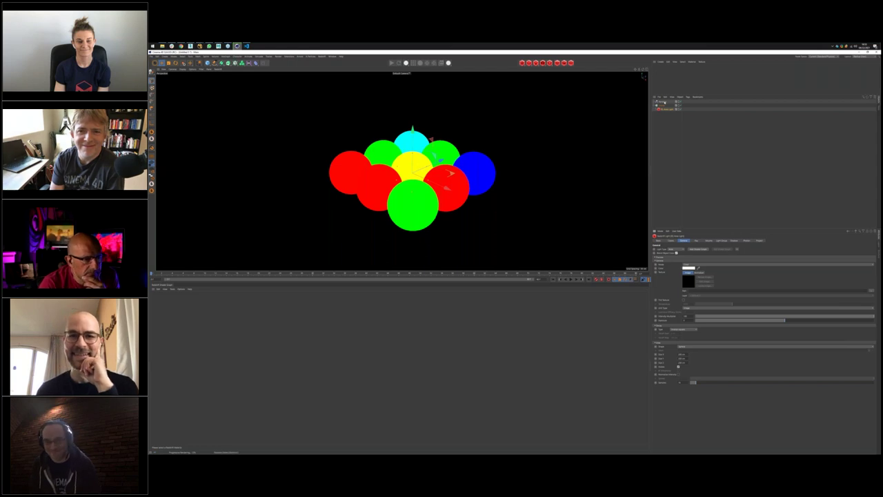
{"action": "left_click", "coordinate": [708, 245]}
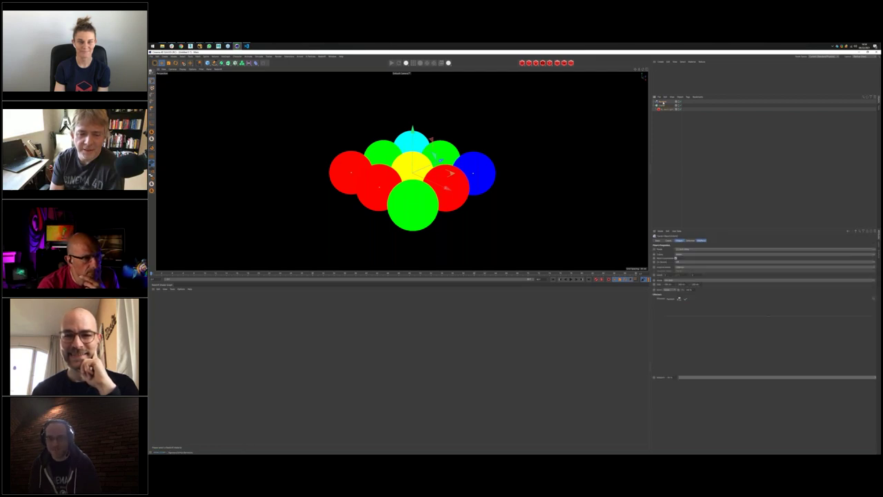
{"action": "left_click", "coordinate": [679, 241]}
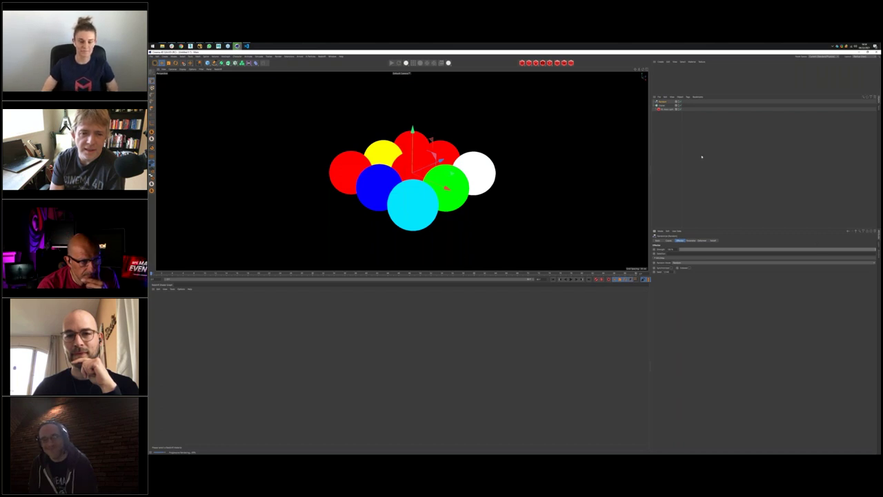
Step: Deselect everything to show the plain coloured spheres, then restore the Cinema 4D window with Win+Down
{"action": "left_click", "coordinate": [672, 110]}
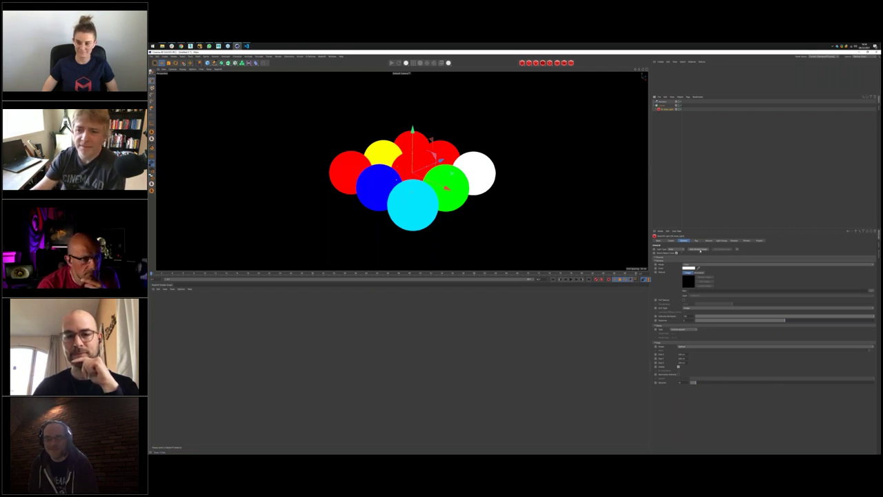
{"action": "left_click", "coordinate": [704, 200]}
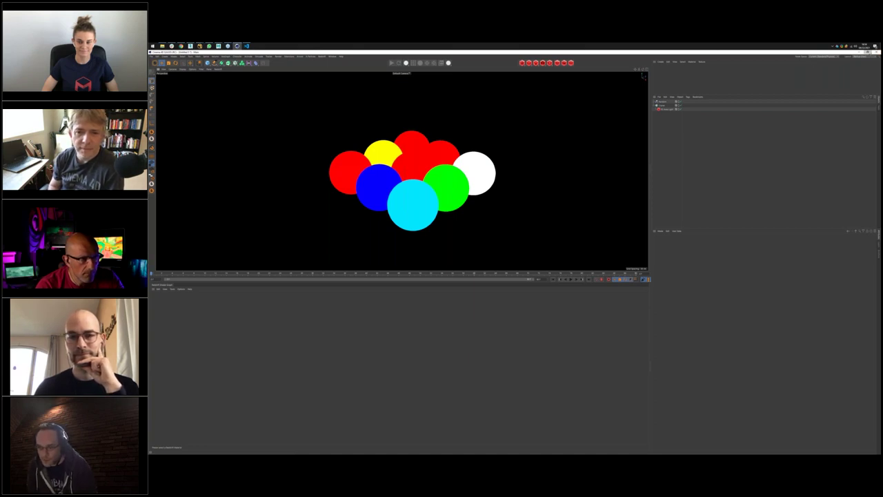
{"action": "key", "text": "super+Down"}
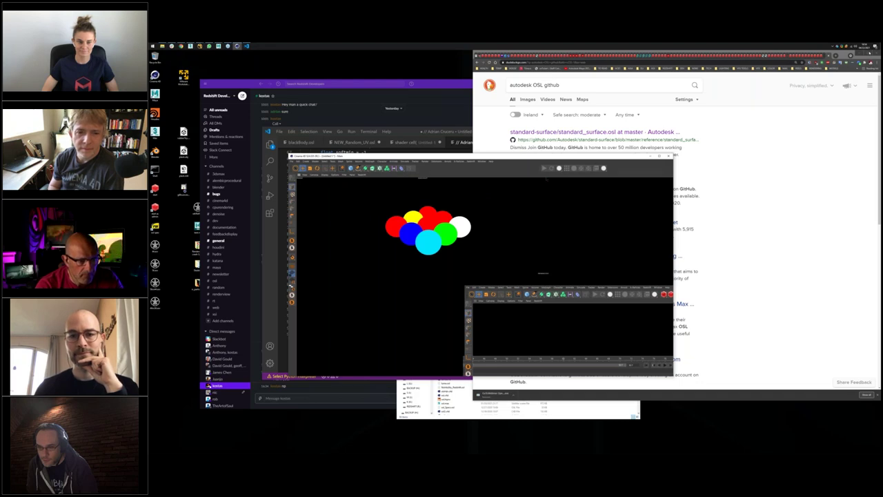
Step: Maximize Cinema 4D again, then bring up a File Explorer window and move it right
{"action": "key", "text": "super+Up"}
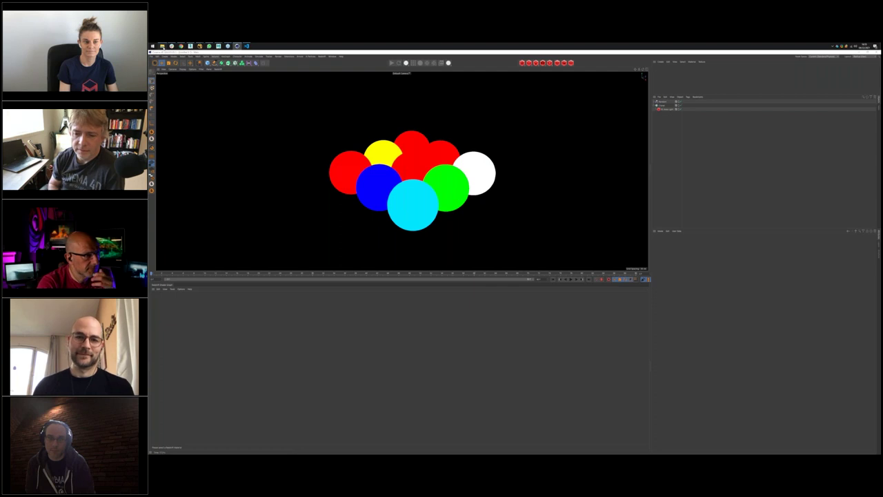
{"action": "key", "text": "alt+Tab"}
{"action": "left_click_drag", "start_coordinate": [566, 196], "coordinate": [646, 195]}
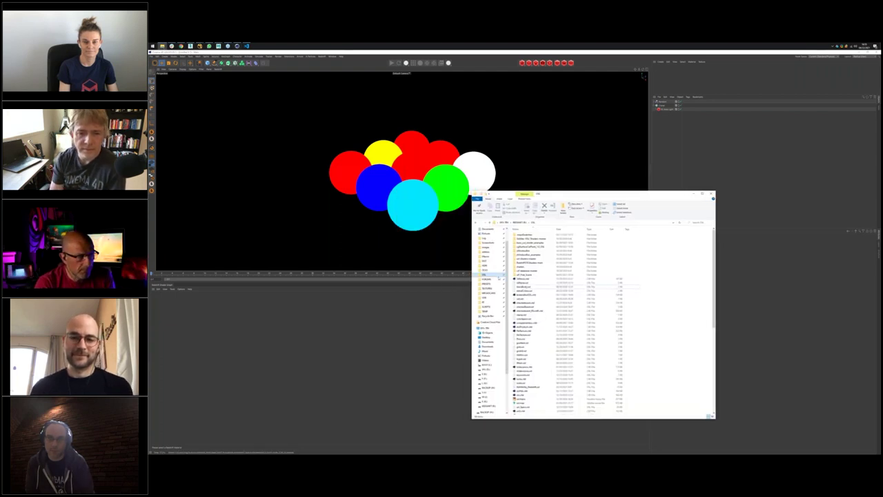
Step: Open the FORGAS folder and sort its contents by type, folders first
{"action": "left_click", "coordinate": [499, 278]}
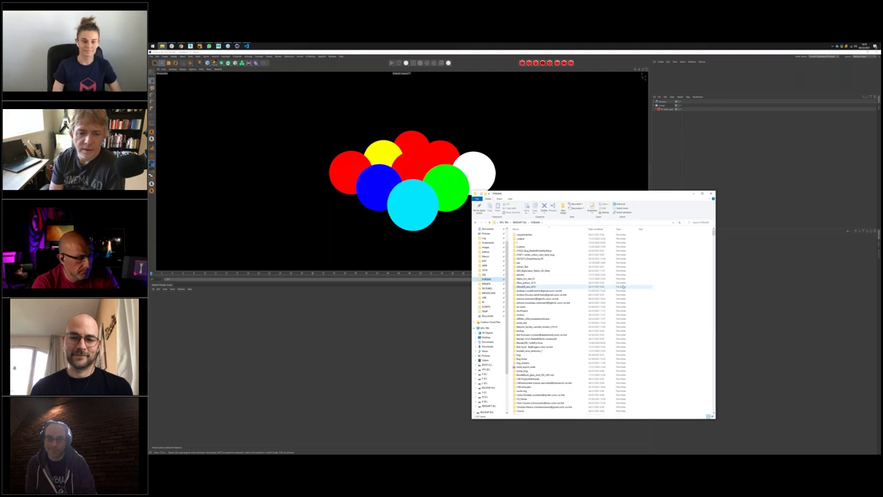
{"action": "left_click_drag", "start_coordinate": [714, 238], "coordinate": [714, 277]}
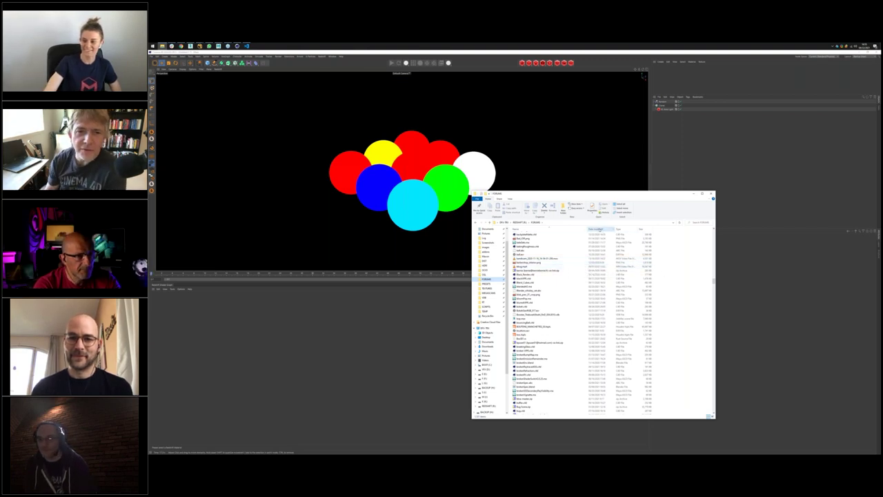
{"action": "left_click", "coordinate": [625, 228]}
Step: Scroll up and down the long list of .c4d scene files looking for a particular scene
{"action": "scroll", "coordinate": [710, 290], "scroll_direction": "down", "scroll_amount": 10}
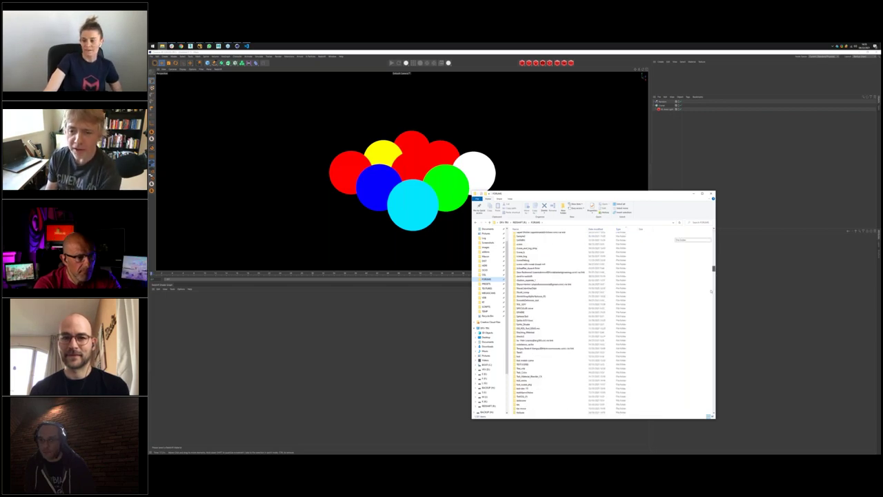
{"action": "scroll", "coordinate": [710, 291], "scroll_direction": "down", "scroll_amount": 10}
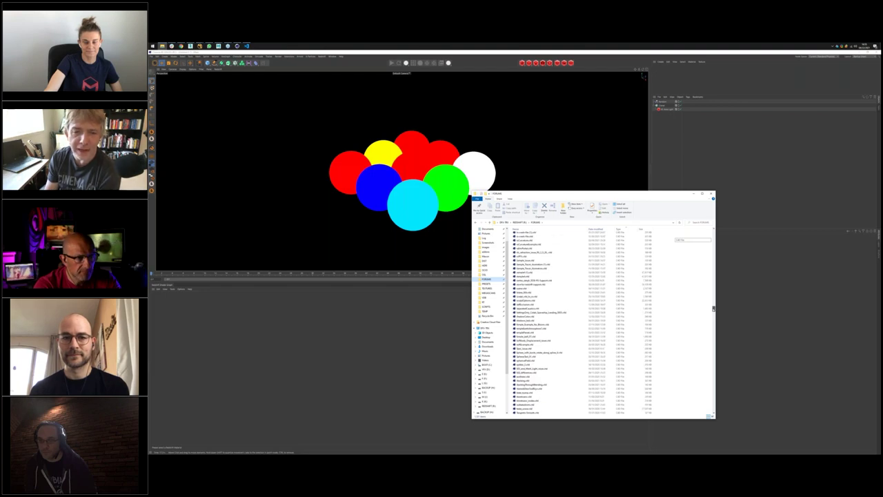
{"action": "scroll", "coordinate": [593, 323], "scroll_direction": "up", "scroll_amount": 5}
{"action": "scroll", "coordinate": [593, 323], "scroll_direction": "up", "scroll_amount": 10}
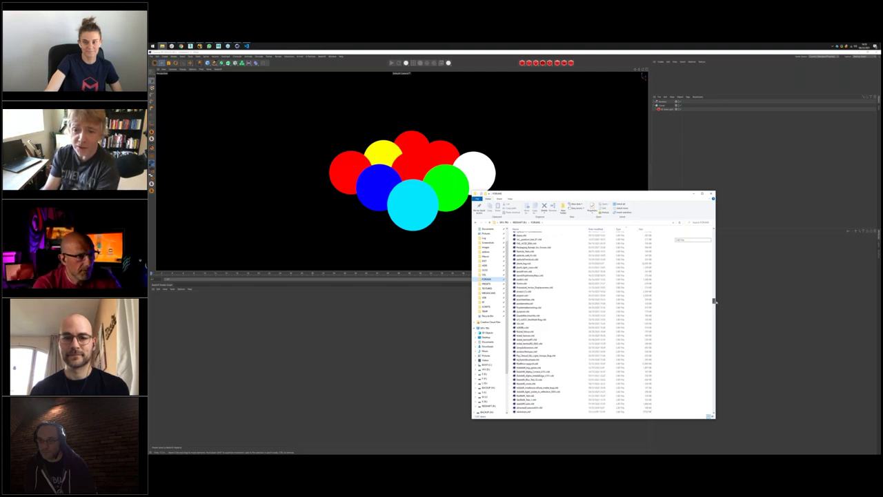
{"action": "left_click_drag", "start_coordinate": [714, 302], "coordinate": [714, 293]}
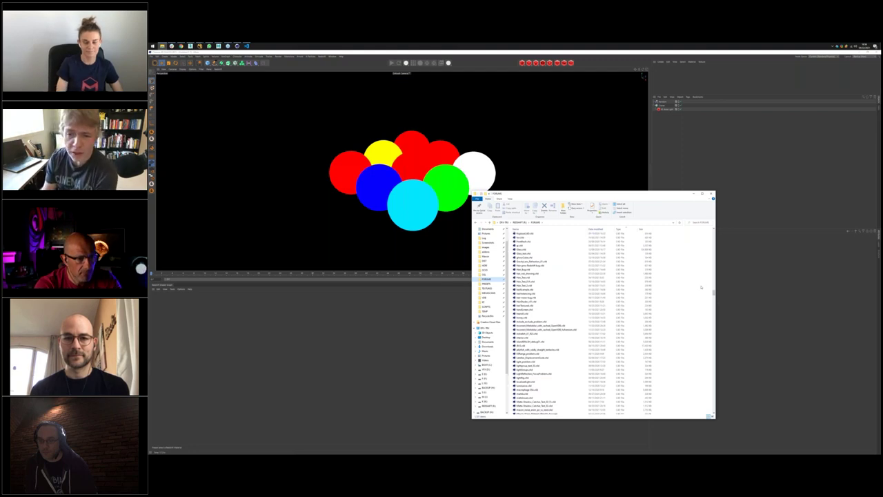
{"action": "scroll", "coordinate": [701, 286], "scroll_direction": "up", "scroll_amount": 7}
{"action": "scroll", "coordinate": [701, 285], "scroll_direction": "up", "scroll_amount": 1}
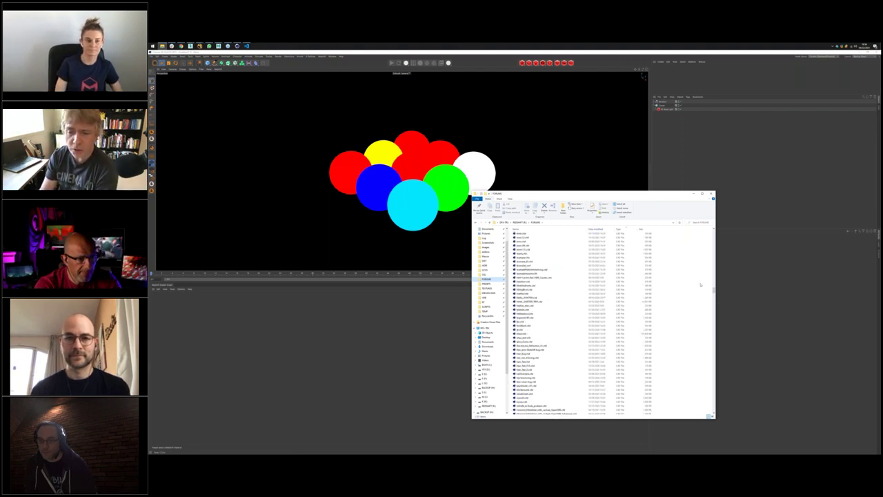
{"action": "scroll", "coordinate": [701, 285], "scroll_direction": "up", "scroll_amount": 6}
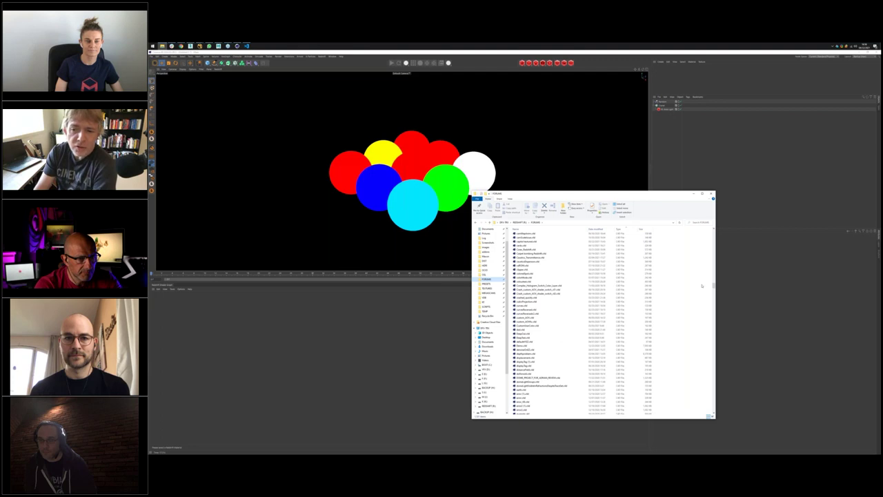
{"action": "scroll", "coordinate": [701, 285], "scroll_direction": "up", "scroll_amount": 5}
{"action": "scroll", "coordinate": [702, 285], "scroll_direction": "up", "scroll_amount": 3}
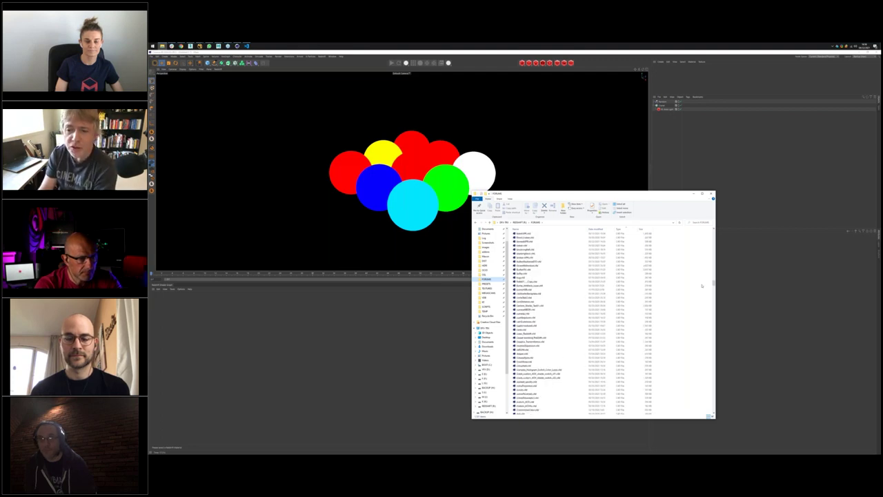
{"action": "scroll", "coordinate": [701, 285], "scroll_direction": "down", "scroll_amount": 5}
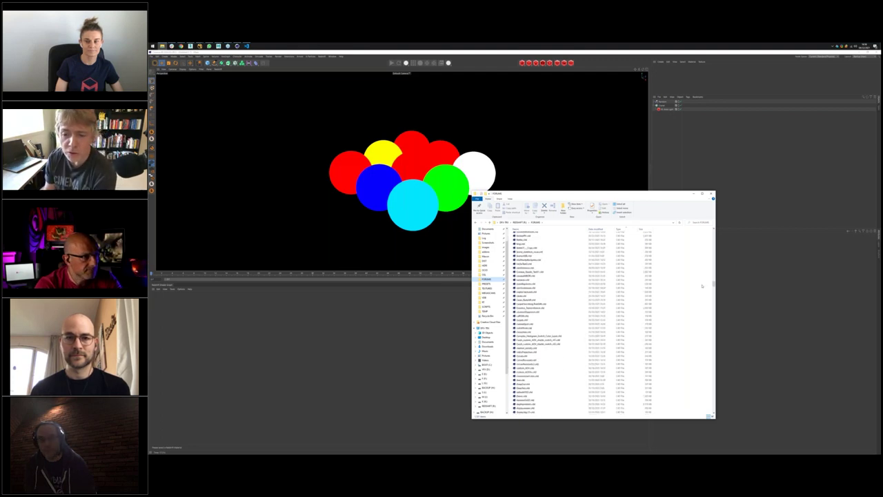
{"action": "scroll", "coordinate": [701, 285], "scroll_direction": "down", "scroll_amount": 10}
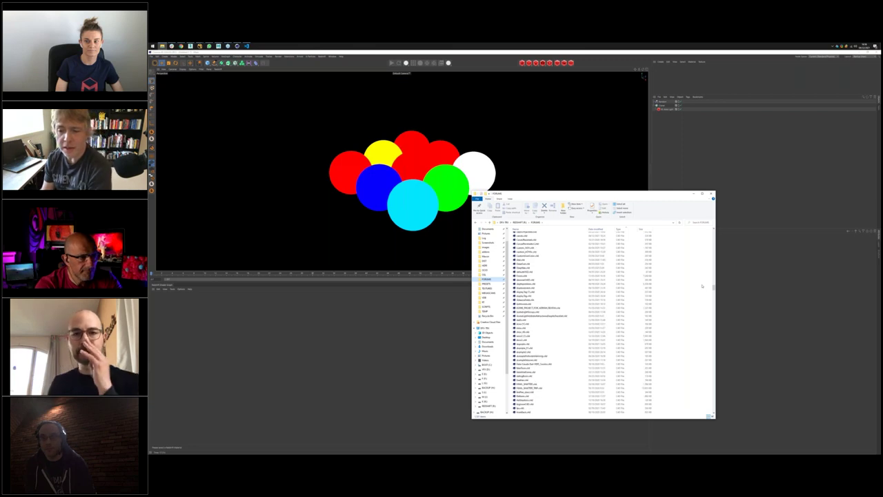
{"action": "scroll", "coordinate": [702, 285], "scroll_direction": "down", "scroll_amount": 5}
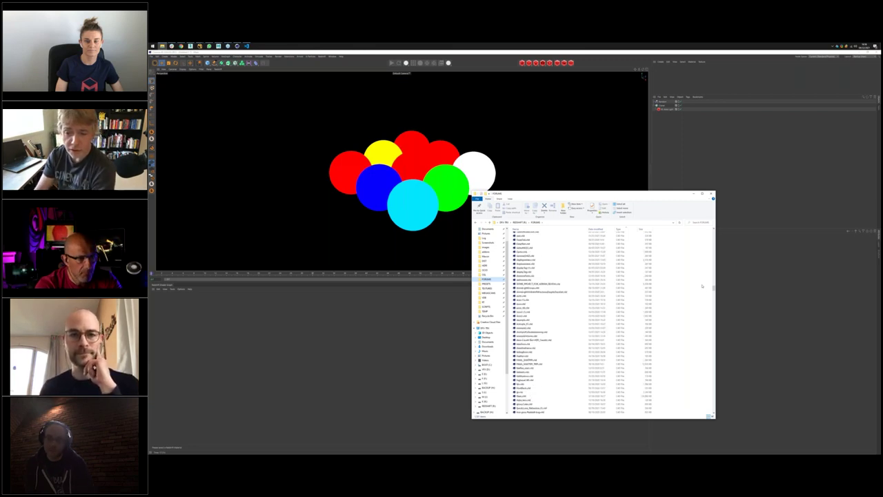
{"action": "scroll", "coordinate": [701, 285], "scroll_direction": "down", "scroll_amount": 3}
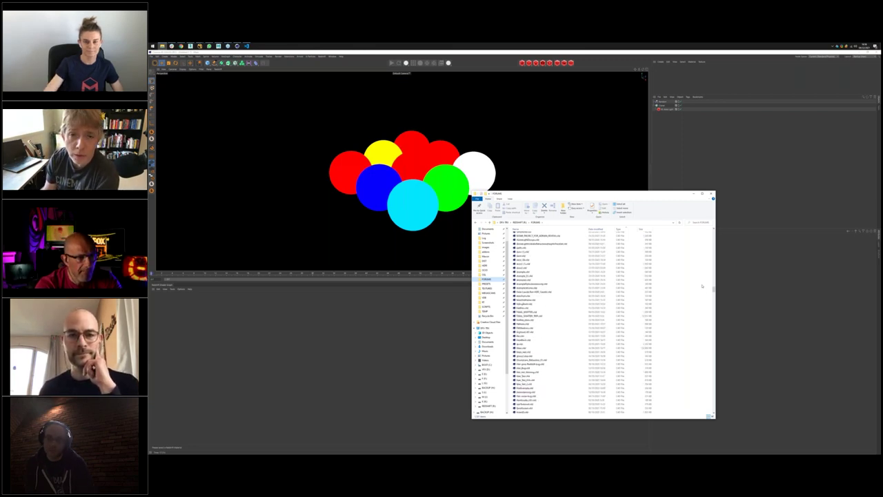
{"action": "scroll", "coordinate": [702, 285], "scroll_direction": "down", "scroll_amount": 2}
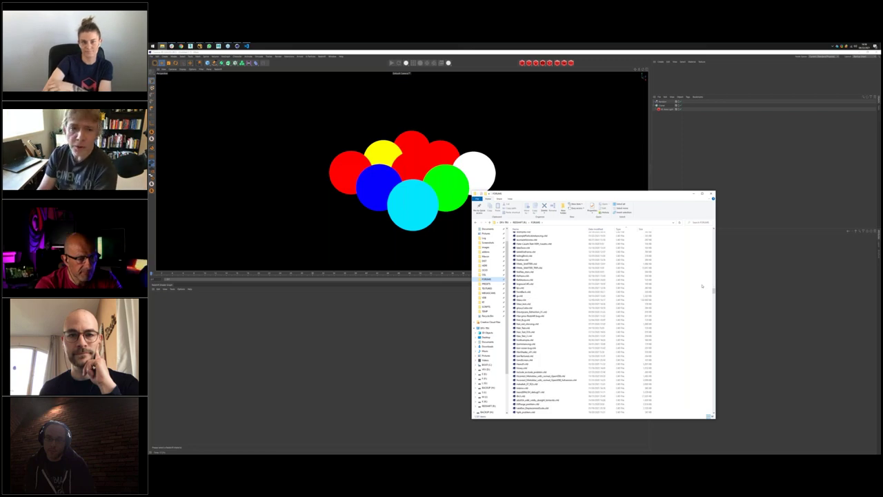
{"action": "scroll", "coordinate": [702, 290], "scroll_direction": "down", "scroll_amount": 2}
{"action": "scroll", "coordinate": [702, 296], "scroll_direction": "down", "scroll_amount": 1}
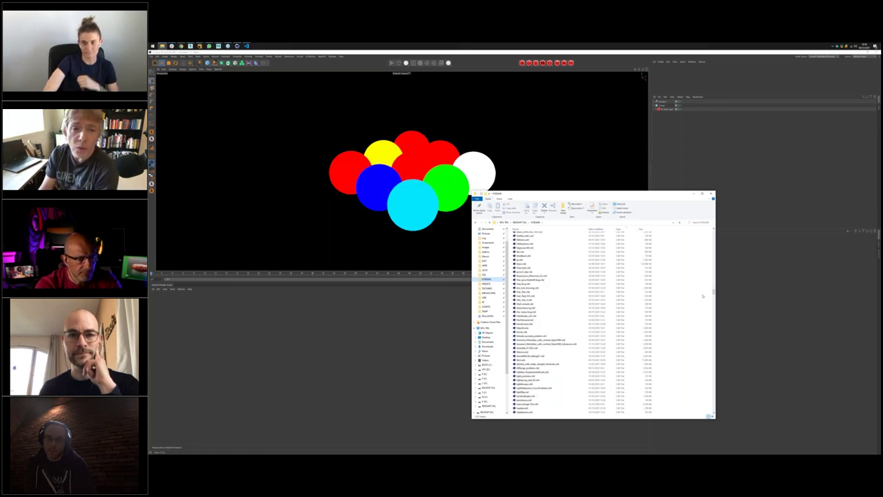
{"action": "scroll", "coordinate": [702, 296], "scroll_direction": "down", "scroll_amount": 4}
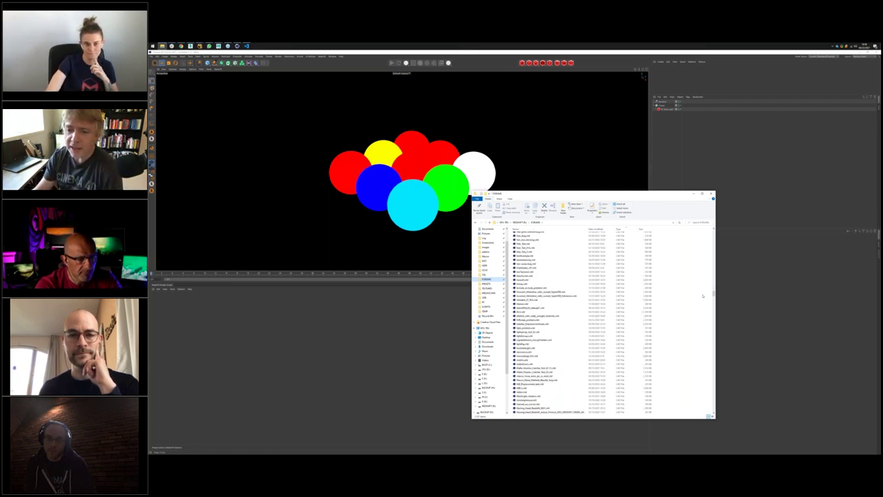
{"action": "scroll", "coordinate": [702, 295], "scroll_direction": "down", "scroll_amount": 6}
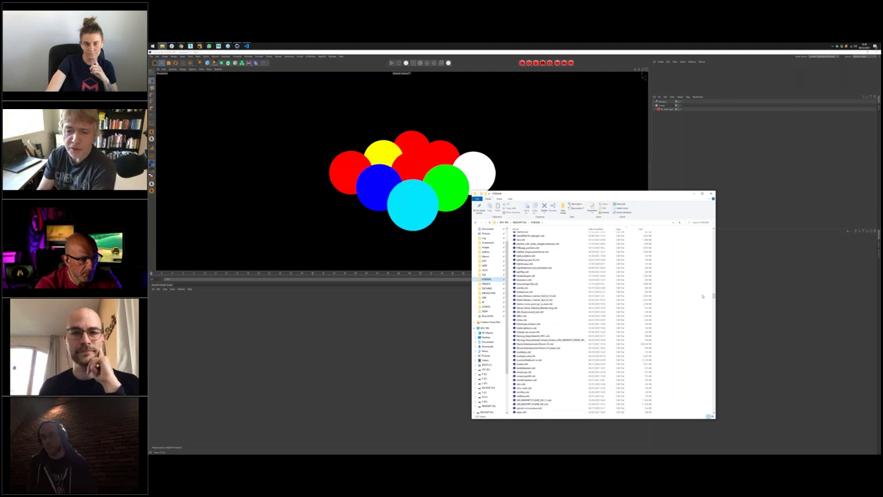
{"action": "scroll", "coordinate": [702, 296], "scroll_direction": "down", "scroll_amount": 2}
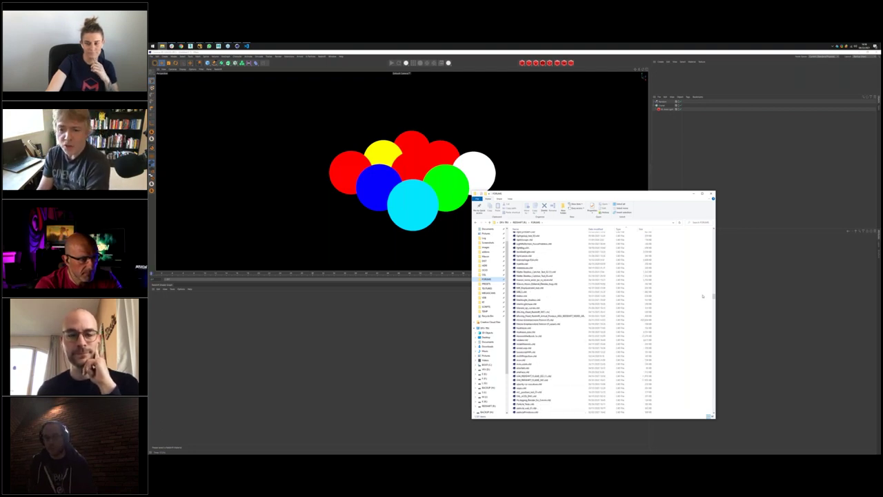
{"action": "scroll", "coordinate": [702, 295], "scroll_direction": "down", "scroll_amount": 3}
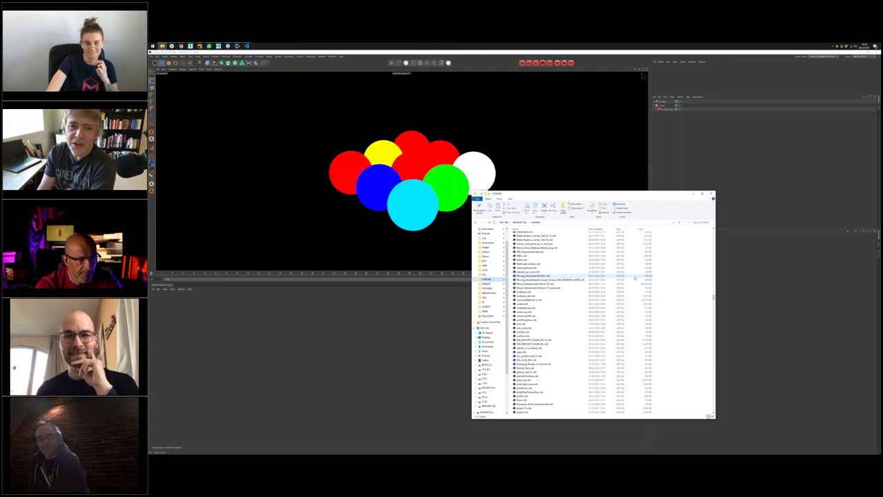
Step: Scroll through the remaining .c4d scene files, then close File Explorer to return to the spheres
{"action": "scroll", "coordinate": [658, 299], "scroll_direction": "down", "scroll_amount": 3}
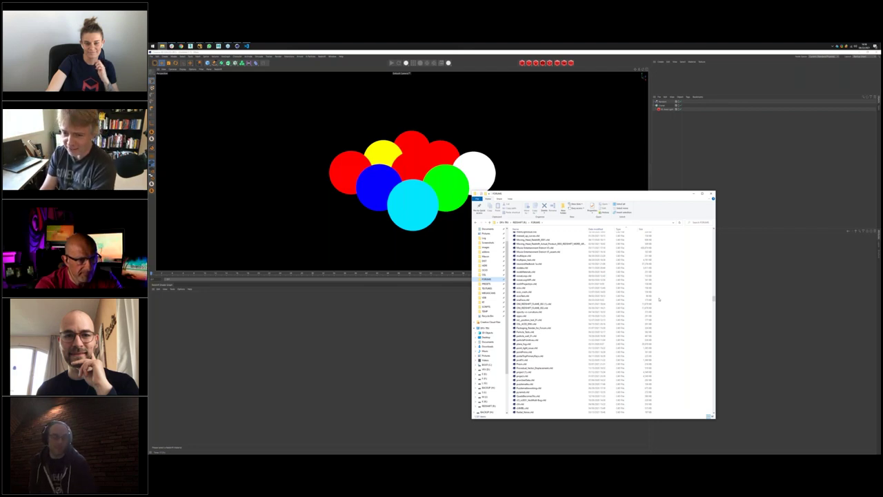
{"action": "scroll", "coordinate": [659, 299], "scroll_direction": "down", "scroll_amount": 9}
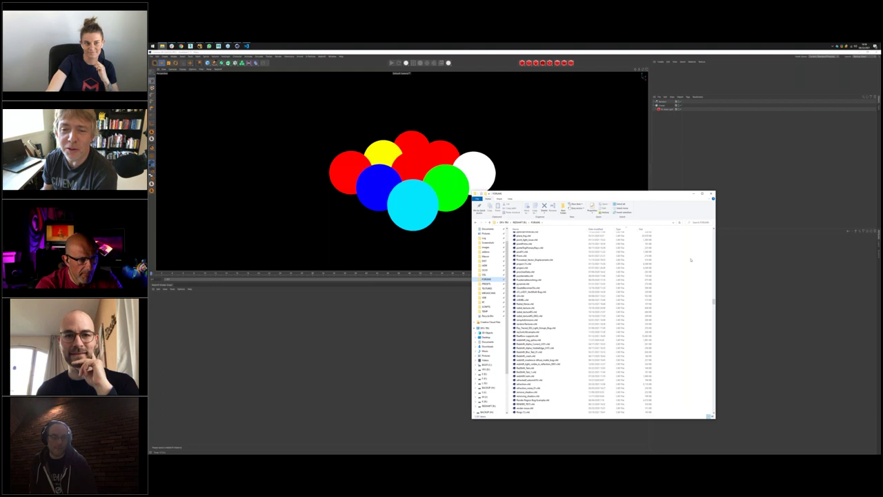
{"action": "scroll", "coordinate": [692, 311], "scroll_direction": "down", "scroll_amount": 5}
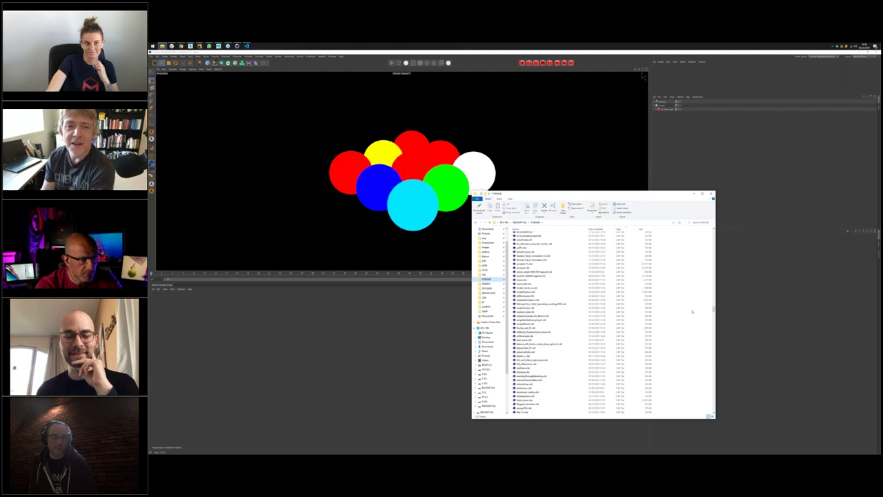
{"action": "scroll", "coordinate": [692, 312], "scroll_direction": "down", "scroll_amount": 4}
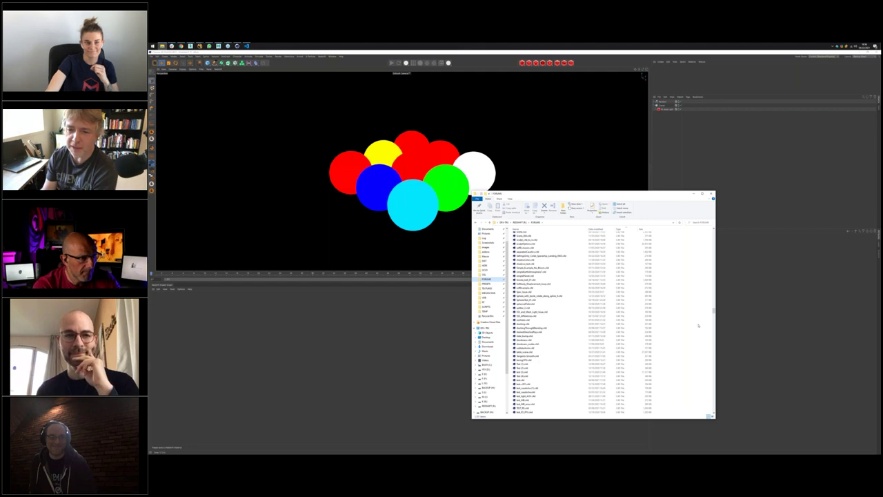
{"action": "scroll", "coordinate": [699, 325], "scroll_direction": "up", "scroll_amount": 1}
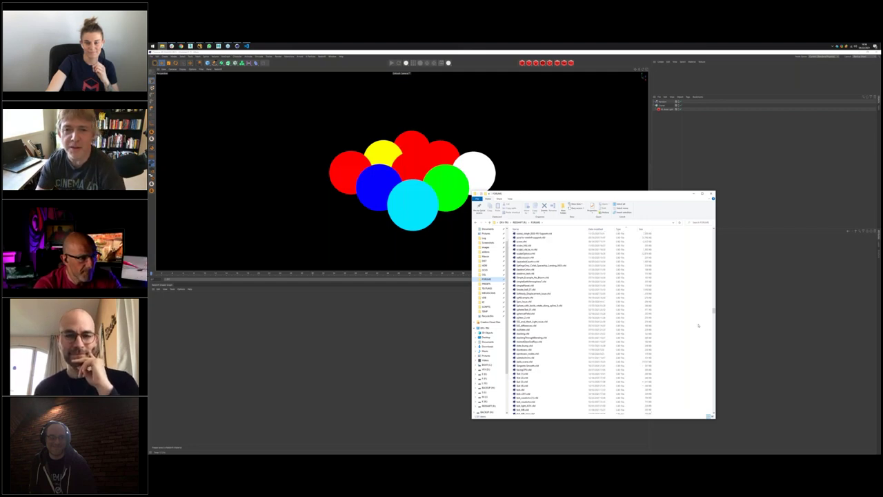
{"action": "scroll", "coordinate": [699, 325], "scroll_direction": "up", "scroll_amount": 4}
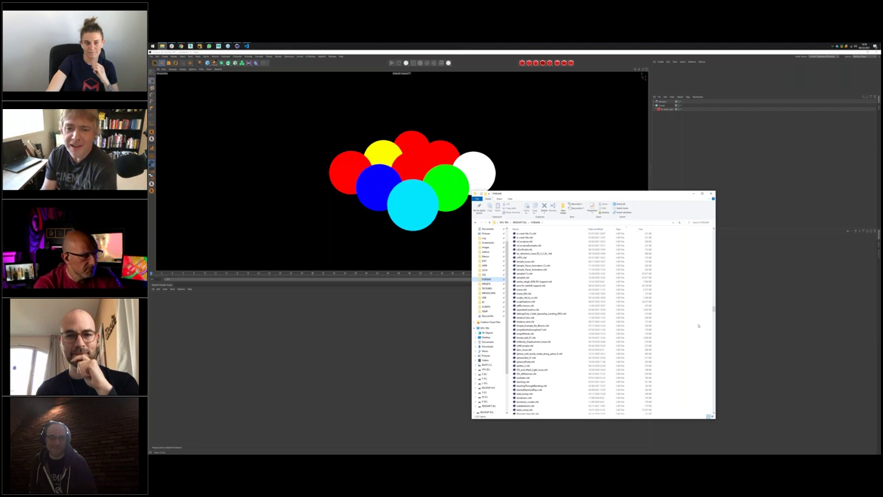
{"action": "scroll", "coordinate": [699, 325], "scroll_direction": "down", "scroll_amount": 2}
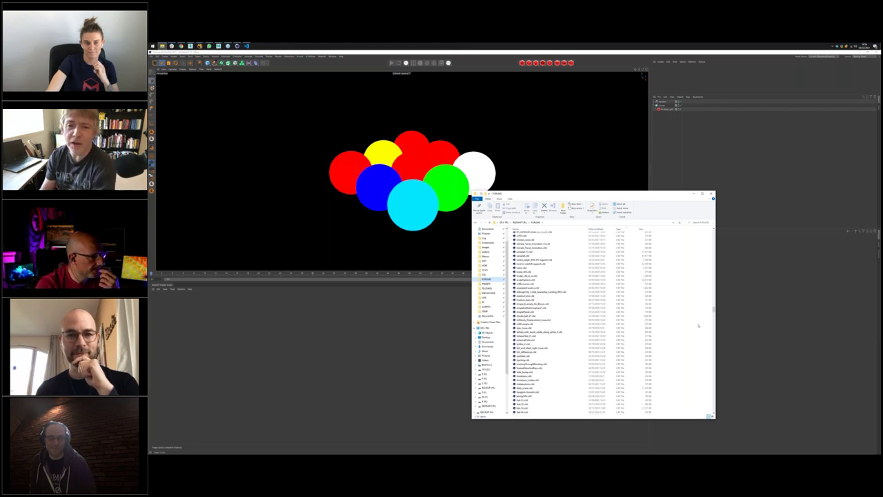
{"action": "scroll", "coordinate": [699, 325], "scroll_direction": "down", "scroll_amount": 10}
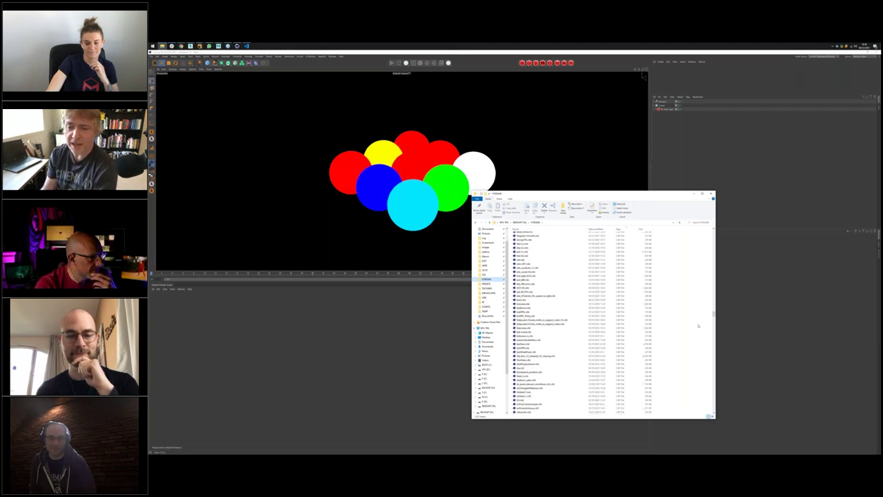
{"action": "scroll", "coordinate": [698, 325], "scroll_direction": "down", "scroll_amount": 1}
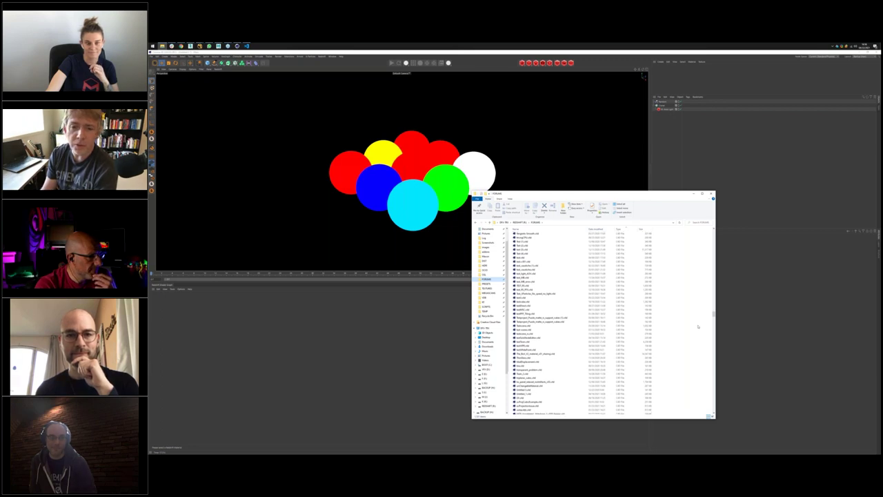
{"action": "mouse_move", "coordinate": [713, 315]}
{"action": "left_mouse_down"}
{"action": "mouse_move", "coordinate": [722, 236]}
{"action": "mouse_move", "coordinate": [717, 311]}
{"action": "left_mouse_up"}
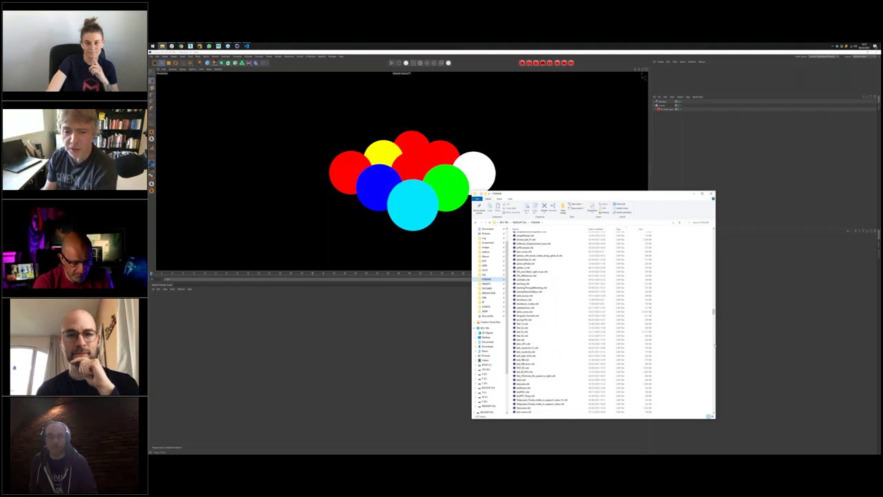
{"action": "scroll", "coordinate": [714, 343], "scroll_direction": "down", "scroll_amount": 6}
{"action": "scroll", "coordinate": [714, 345], "scroll_direction": "down", "scroll_amount": 15}
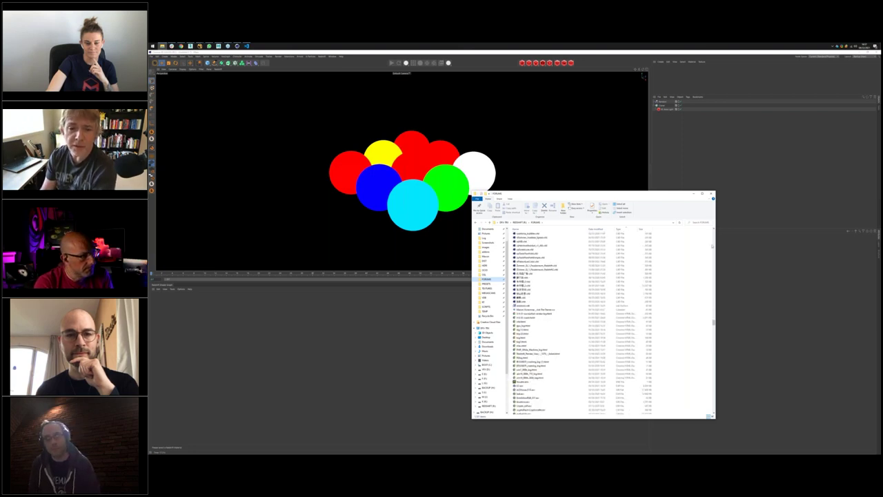
{"action": "scroll", "coordinate": [708, 275], "scroll_direction": "up", "scroll_amount": 1}
{"action": "scroll", "coordinate": [708, 274], "scroll_direction": "up", "scroll_amount": 5}
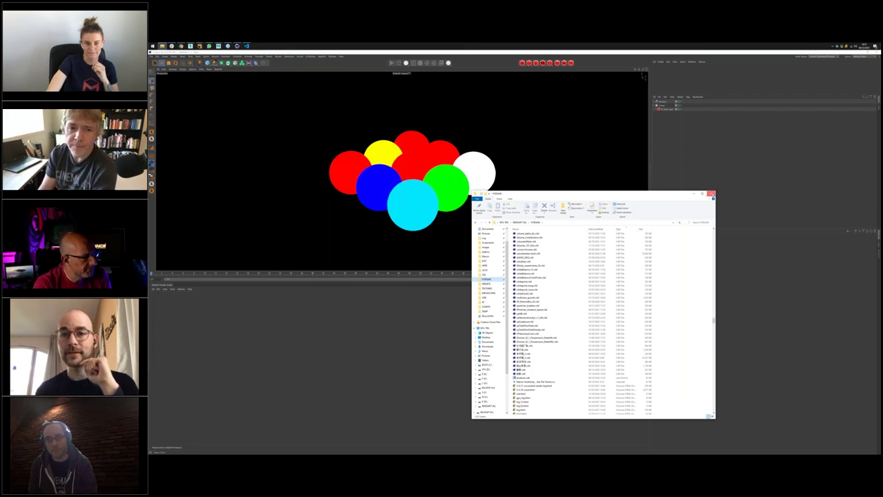
{"action": "left_click", "coordinate": [712, 197]}
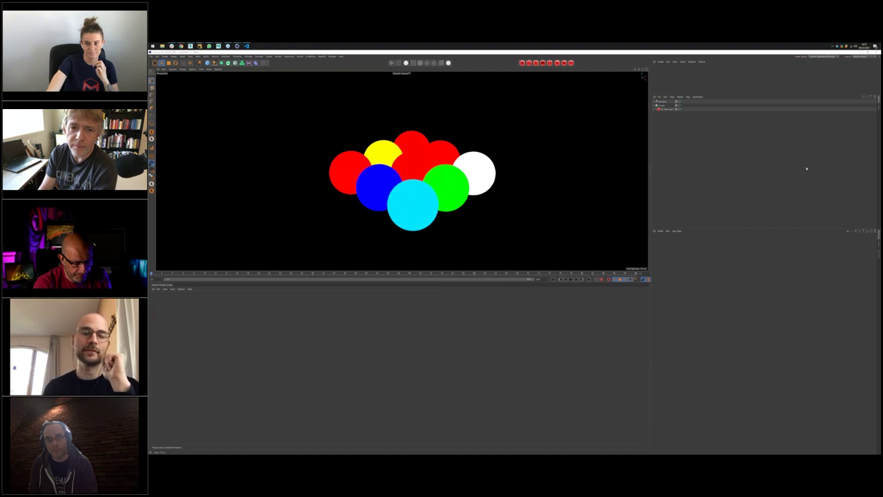
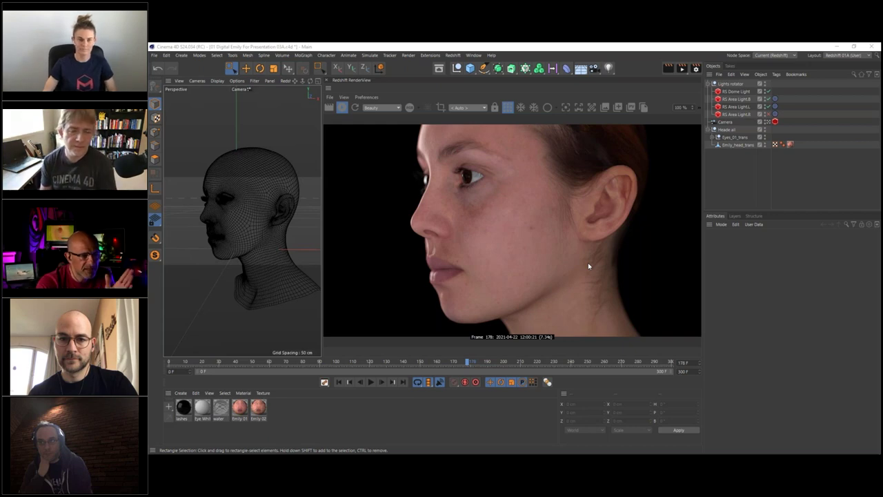
Step: Move the playhead to frame 171 so the Redshift RenderView re-renders the digital head
{"action": "left_click", "coordinate": [456, 362]}
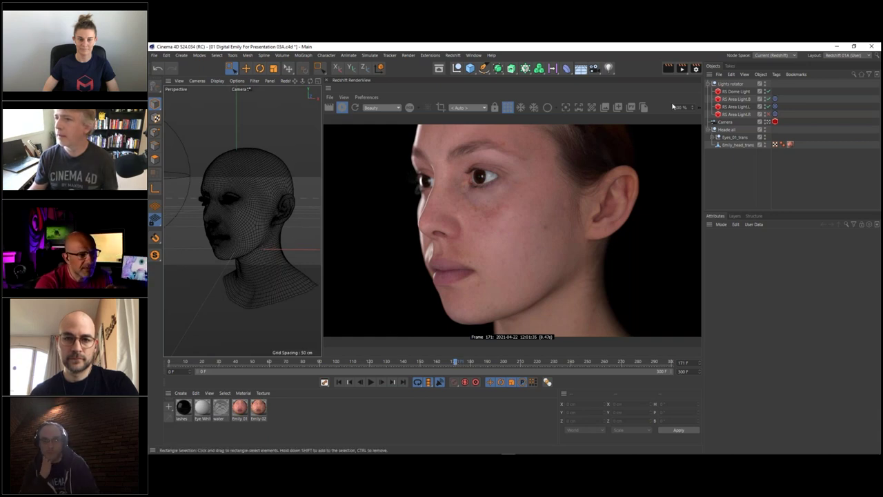
Step: In Basic render settings, set Redshift bucket quality to Low and keep the window off the render
{"action": "key", "text": "ctrl+b"}
{"action": "left_click", "coordinate": [585, 93]}
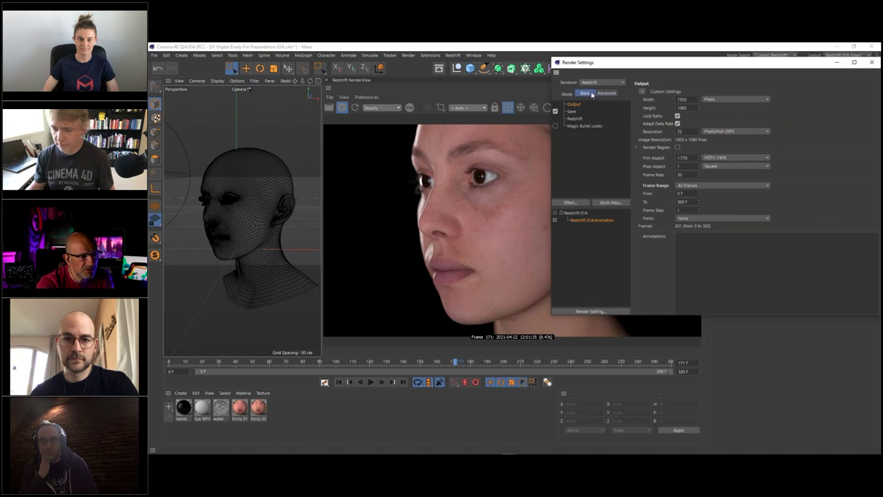
{"action": "left_click_drag", "start_coordinate": [625, 65], "coordinate": [520, 124]}
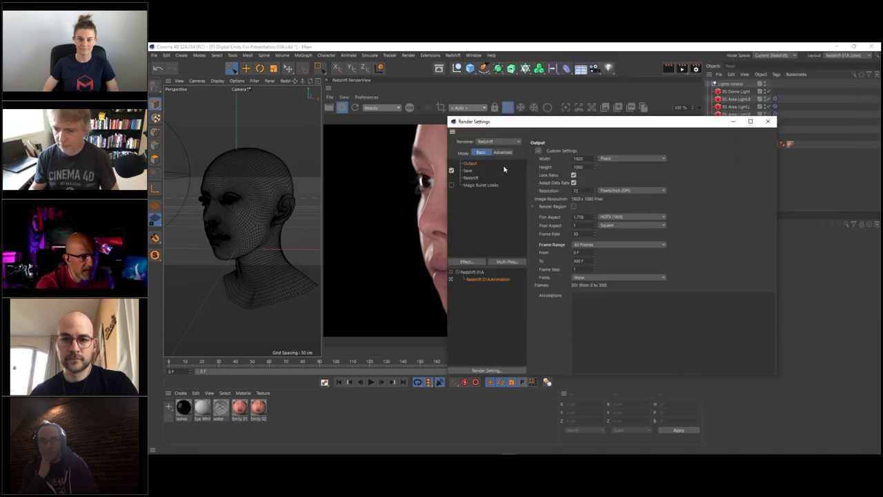
{"action": "left_click", "coordinate": [471, 177]}
{"action": "left_click", "coordinate": [615, 165]}
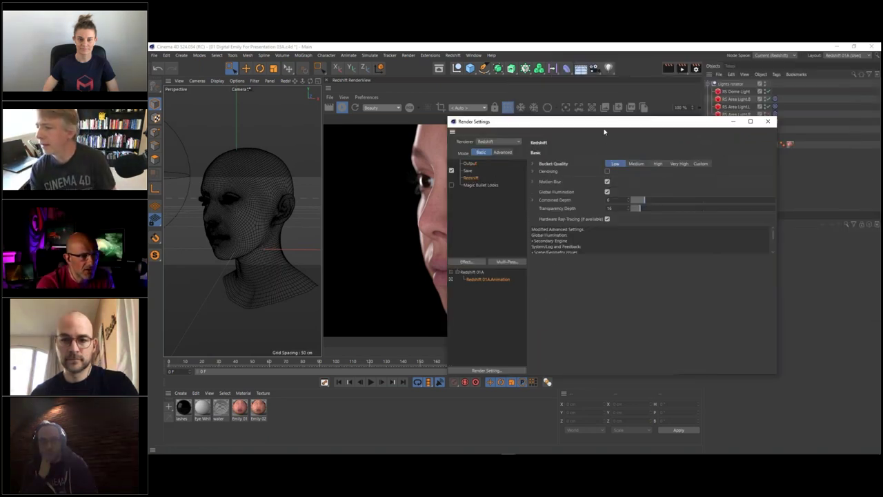
{"action": "left_click_drag", "start_coordinate": [602, 117], "coordinate": [772, 292]}
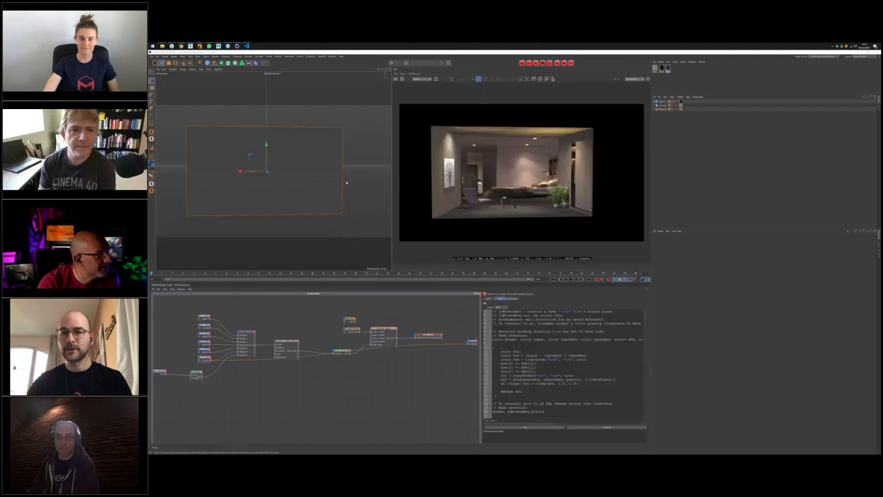
Step: Orbit around the upright fake-interior plane to inspect the room, then close the bedroom scene
{"action": "left_click_drag", "start_coordinate": [300, 177], "coordinate": [401, 97], "text": "alt"}
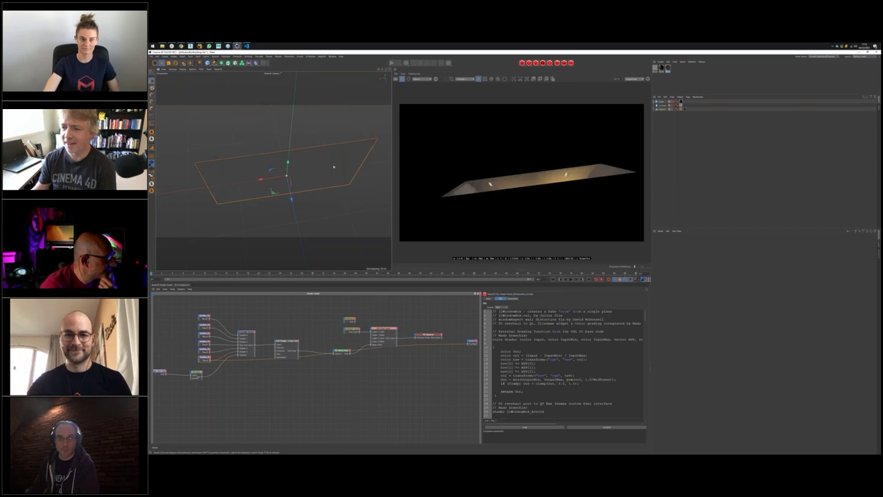
{"action": "key", "text": "ctrl+z"}
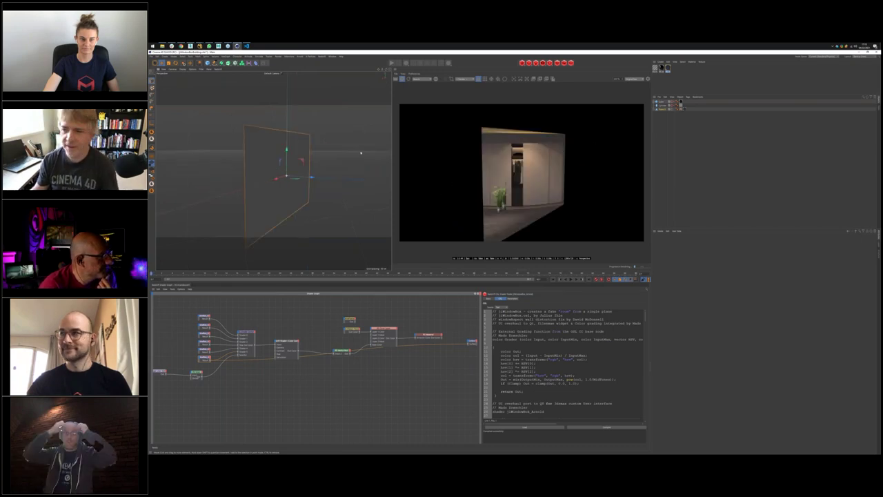
{"action": "mouse_move", "coordinate": [319, 147]}
{"action": "left_mouse_down", "text": "alt"}
{"action": "mouse_move", "coordinate": [347, 163]}
{"action": "mouse_move", "coordinate": [311, 159]}
{"action": "left_mouse_up", "text": "alt"}
{"action": "key", "text": "ctrl+F4"}
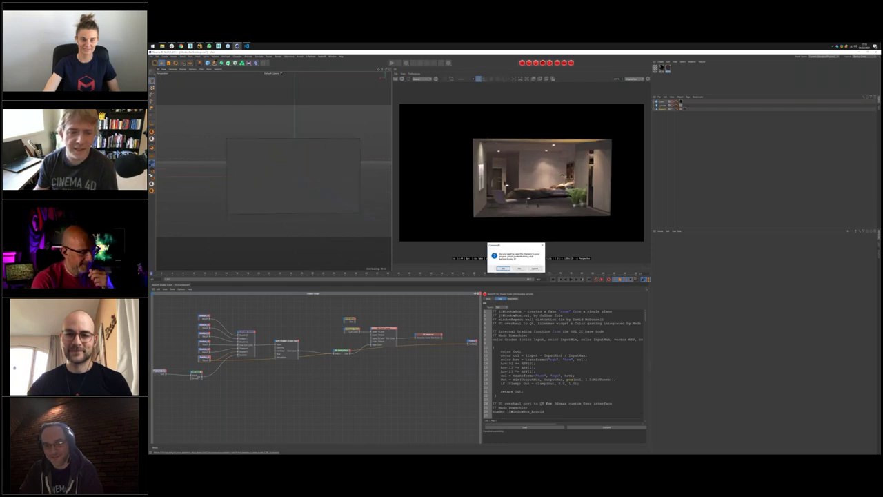
Step: Discard the bedroom scene's changes and open a recent building scene, dismissing the missing-plugin warning
{"action": "left_click", "coordinate": [518, 269]}
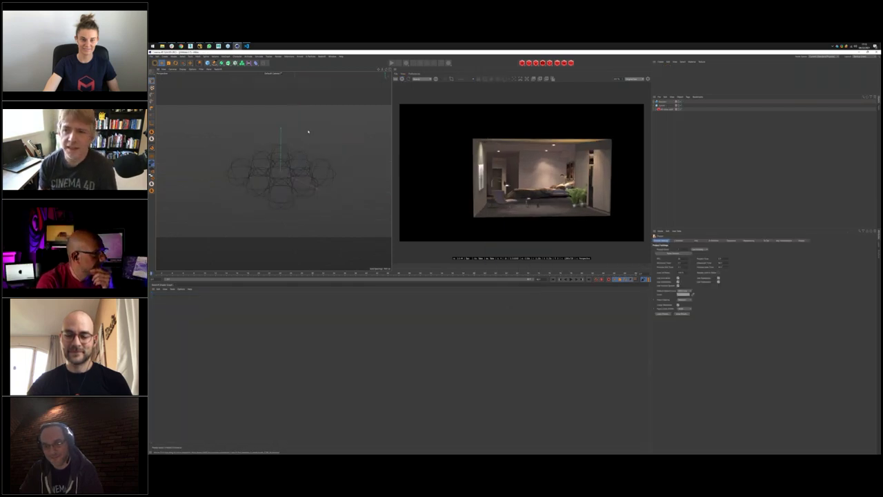
{"action": "left_click", "coordinate": [153, 55]}
{"action": "mouse_move", "coordinate": [166, 71]}
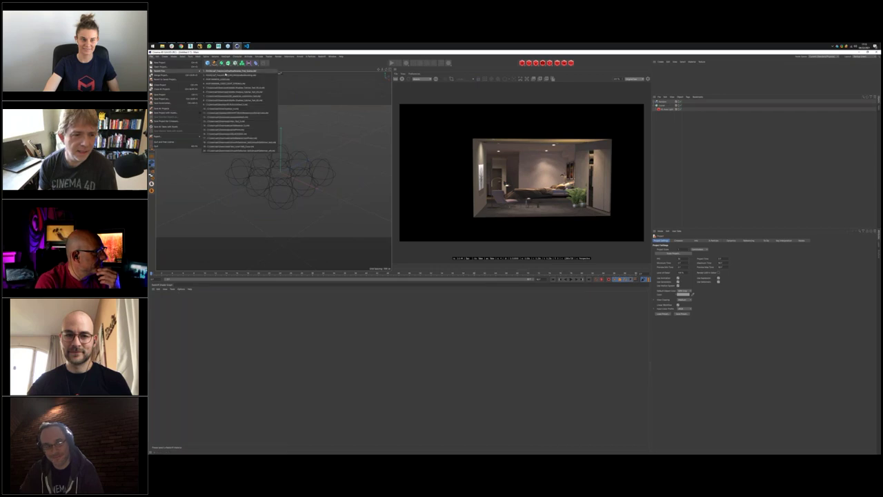
{"action": "left_click", "coordinate": [237, 73]}
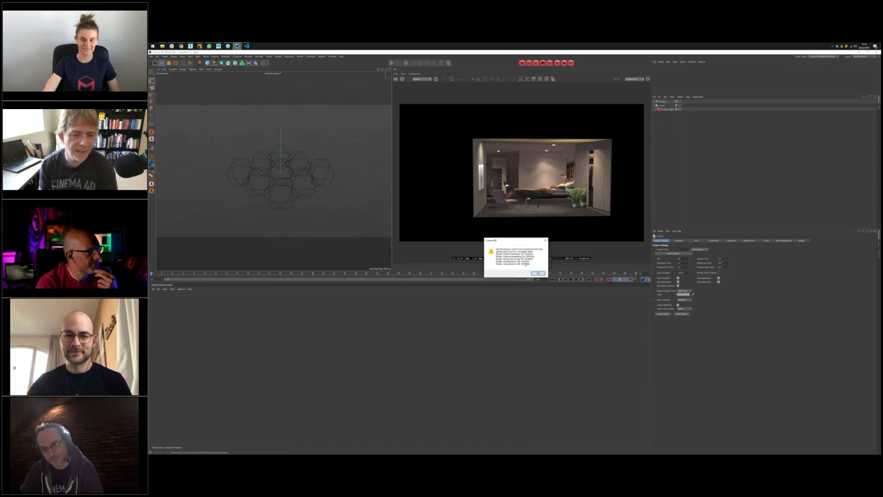
{"action": "left_click", "coordinate": [537, 273]}
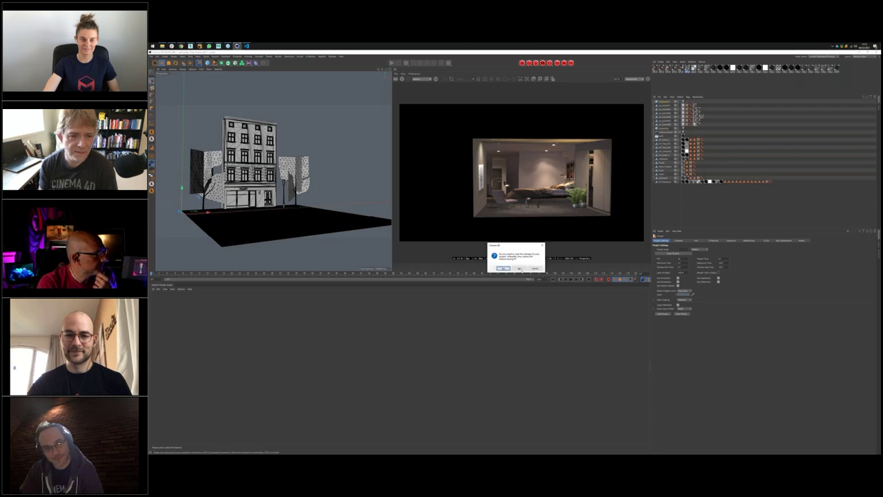
Step: Discard the building scene's changes and open the tower scene from recent files
{"action": "left_click", "coordinate": [519, 268]}
{"action": "left_click", "coordinate": [153, 56]}
{"action": "mouse_move", "coordinate": [162, 71]}
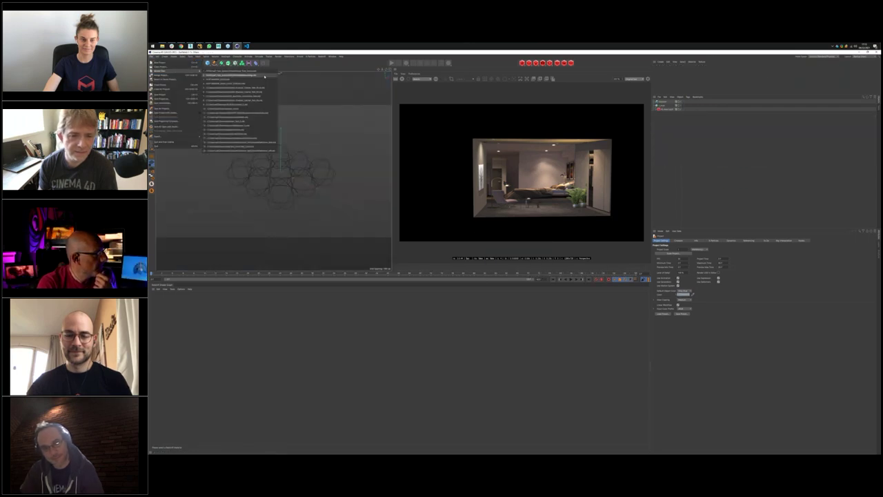
{"action": "left_click", "coordinate": [264, 76]}
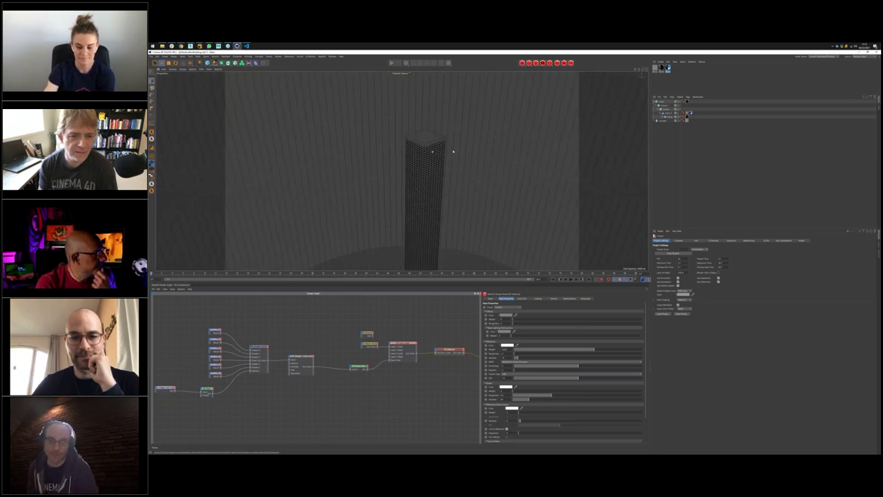
Step: Zoom and orbit to face the gridded tower head-on, then select the small input node
{"action": "scroll", "coordinate": [469, 173], "scroll_direction": "up", "scroll_amount": 5}
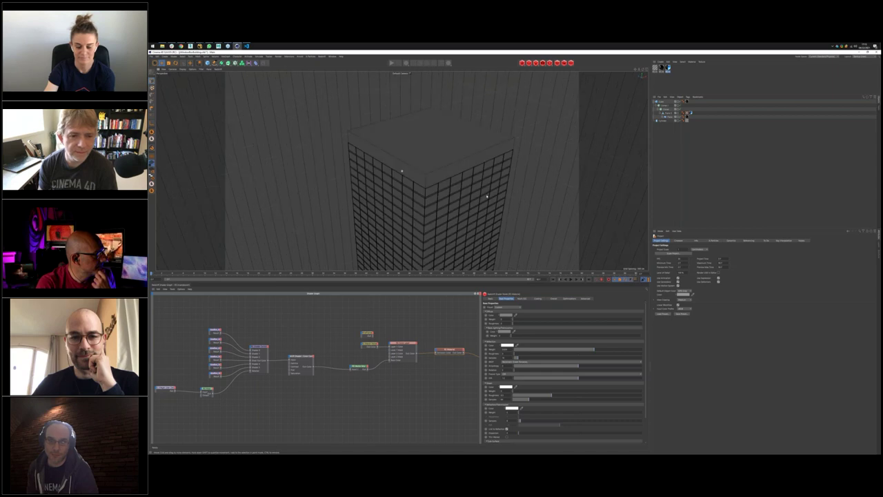
{"action": "left_click_drag", "start_coordinate": [487, 196], "coordinate": [462, 152], "text": "alt"}
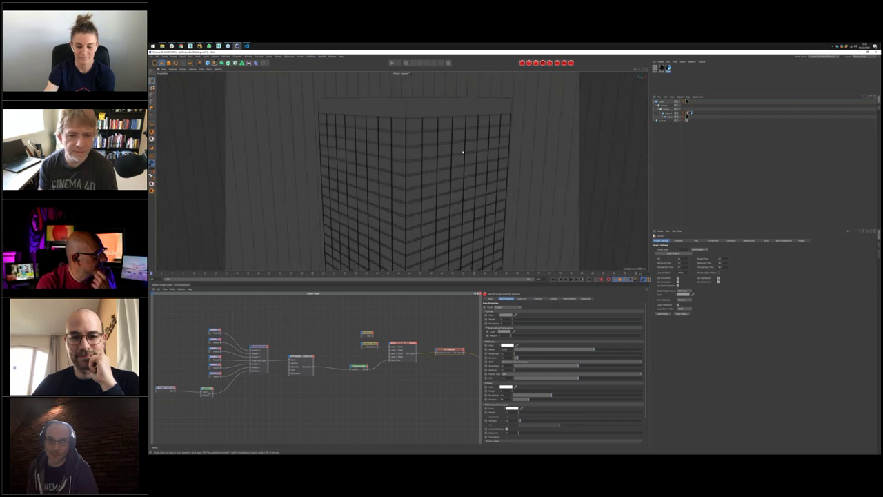
{"action": "scroll", "coordinate": [462, 152], "scroll_direction": "up", "scroll_amount": 2}
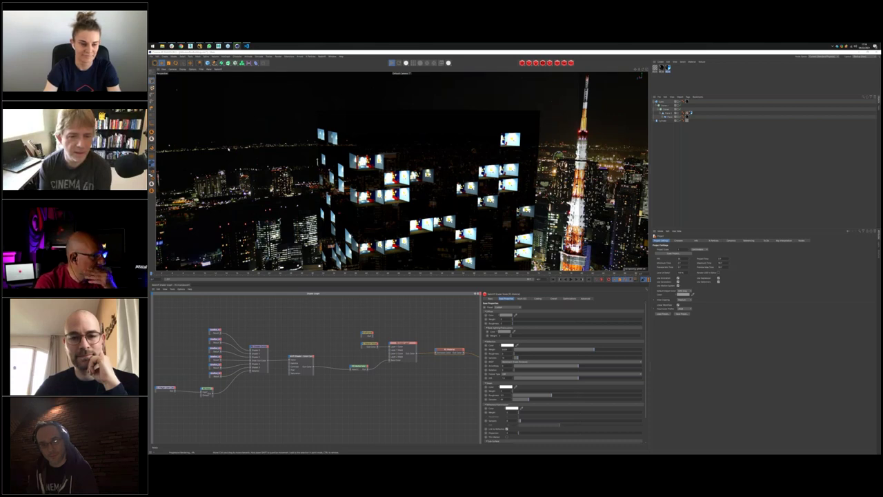
{"action": "left_click", "coordinate": [206, 391]}
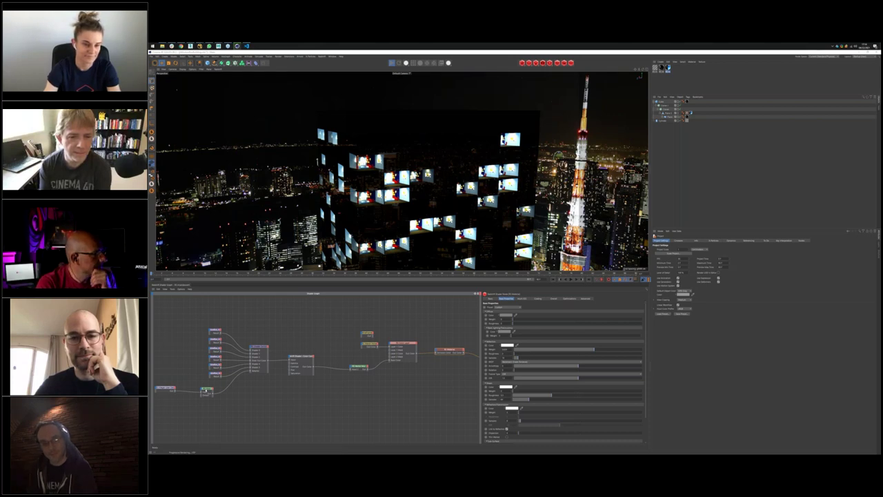
Step: Pan the tower's shader graph slightly right, then clear the node selection
{"action": "middle_click_drag", "start_coordinate": [207, 390], "coordinate": [218, 391]}
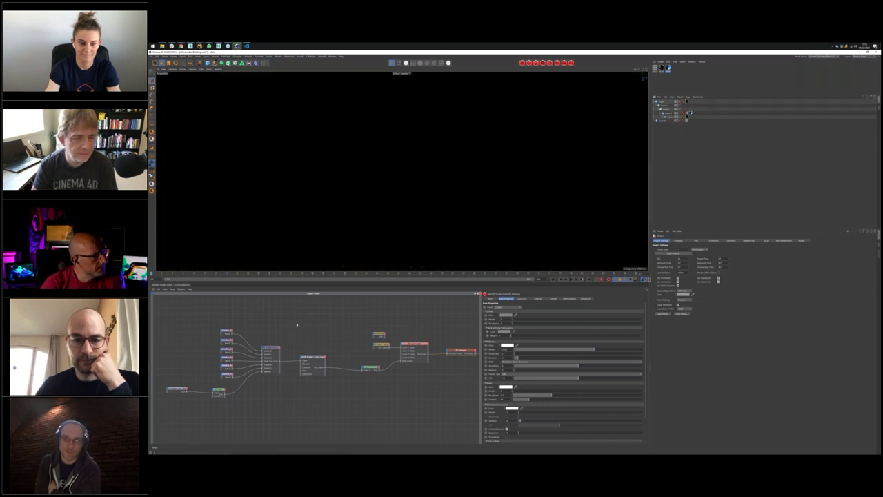
{"action": "left_click", "coordinate": [324, 312]}
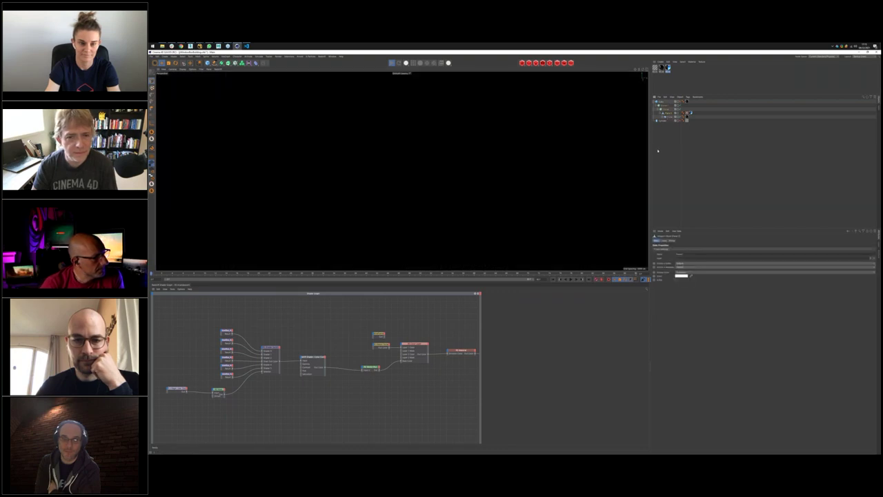
Step: Clear the object selection before loading the fake interior room scene
{"action": "left_click", "coordinate": [661, 147]}
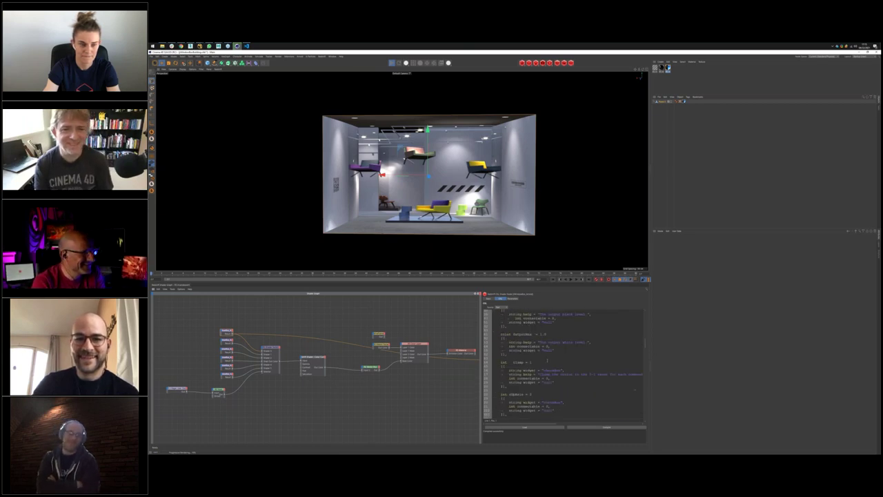
Step: Show the OSL Shader node's Parameters and orbit the view around the fake bedroom
{"action": "left_click", "coordinate": [512, 298]}
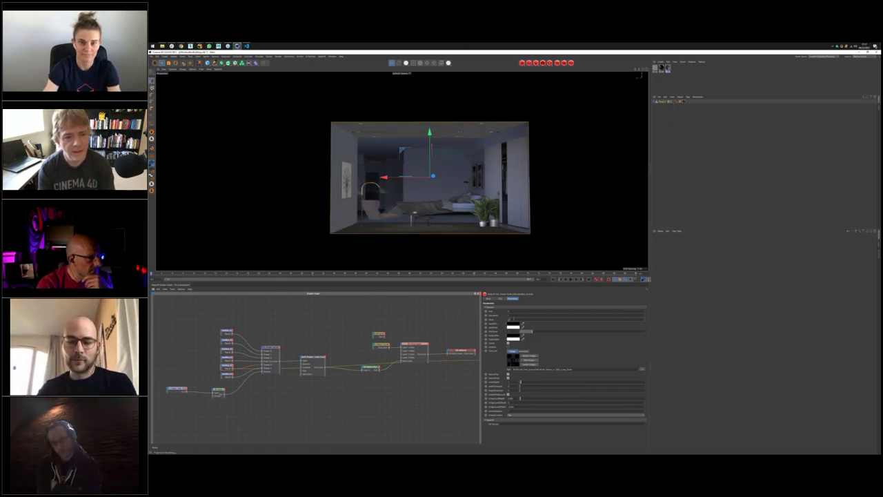
{"action": "left_click_drag", "start_coordinate": [442, 207], "coordinate": [463, 242], "text": "alt"}
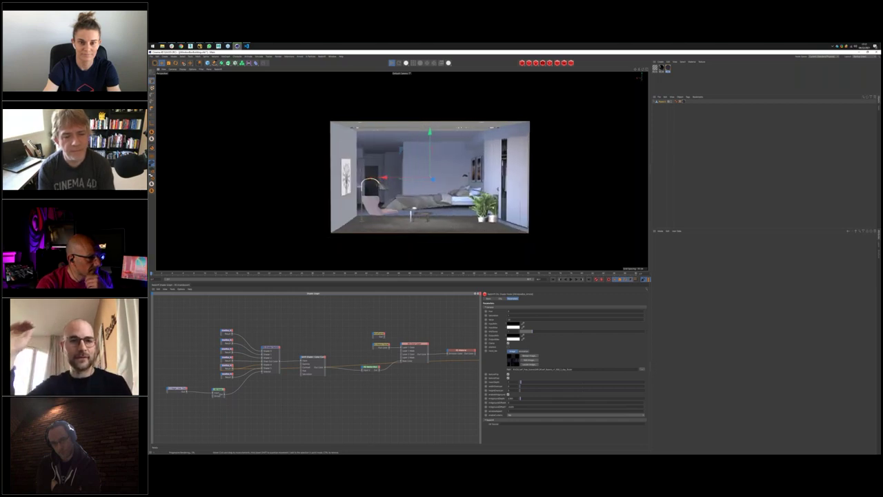
Step: Zoom and orbit the camera around the fake bedroom box, then deselect the room object
{"action": "scroll", "coordinate": [458, 199], "scroll_direction": "down", "scroll_amount": 5}
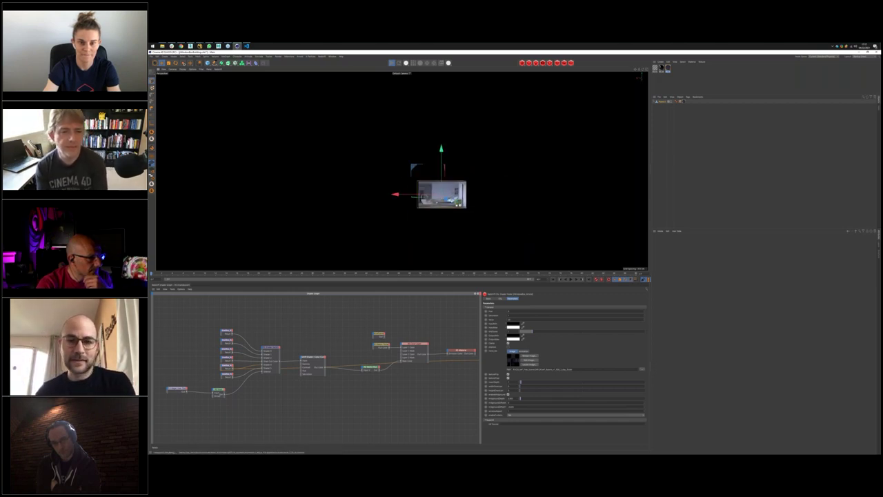
{"action": "scroll", "coordinate": [531, 207], "scroll_direction": "up", "scroll_amount": 5}
{"action": "left_click_drag", "start_coordinate": [442, 187], "coordinate": [414, 188], "text": "alt"}
{"action": "scroll", "coordinate": [428, 182], "scroll_direction": "up", "scroll_amount": 3}
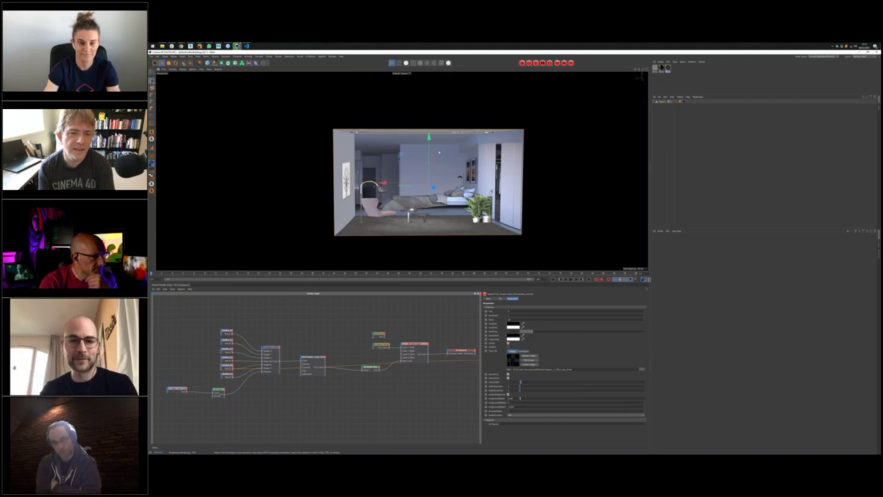
{"action": "left_click", "coordinate": [695, 195]}
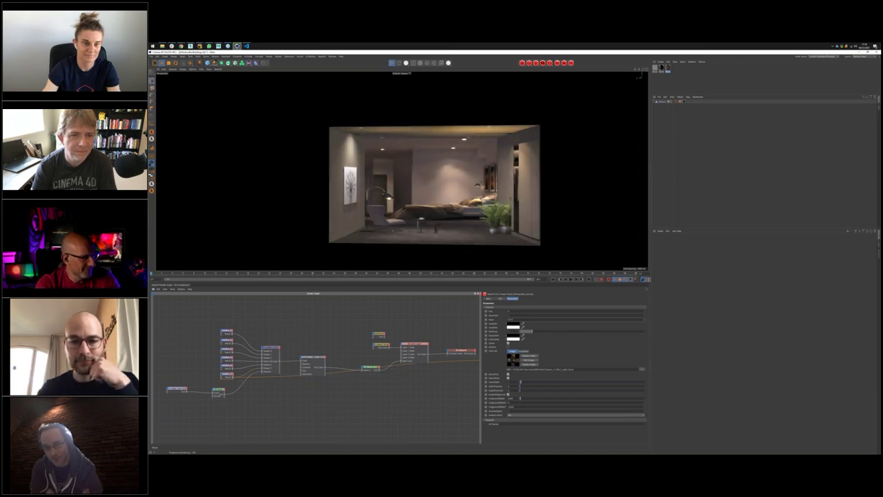
{"action": "left_click", "coordinate": [495, 320]}
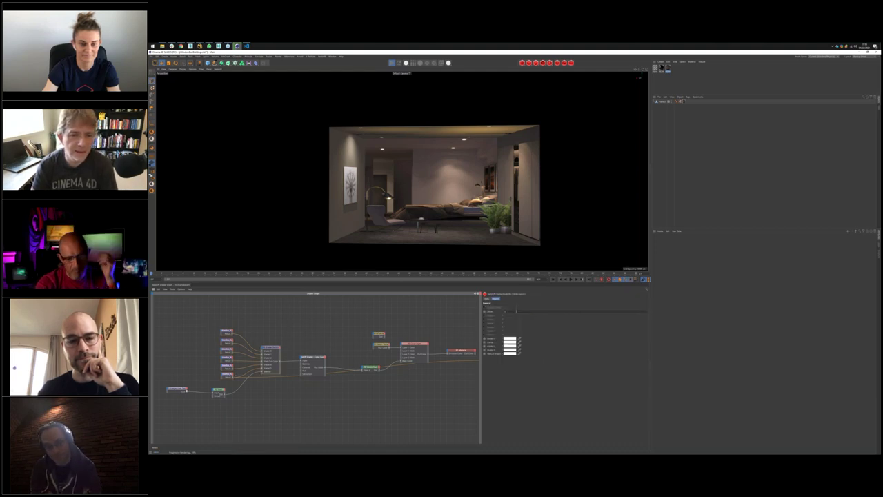
{"action": "left_click", "coordinate": [218, 392]}
{"action": "left_click_drag", "start_coordinate": [218, 392], "coordinate": [221, 392]}
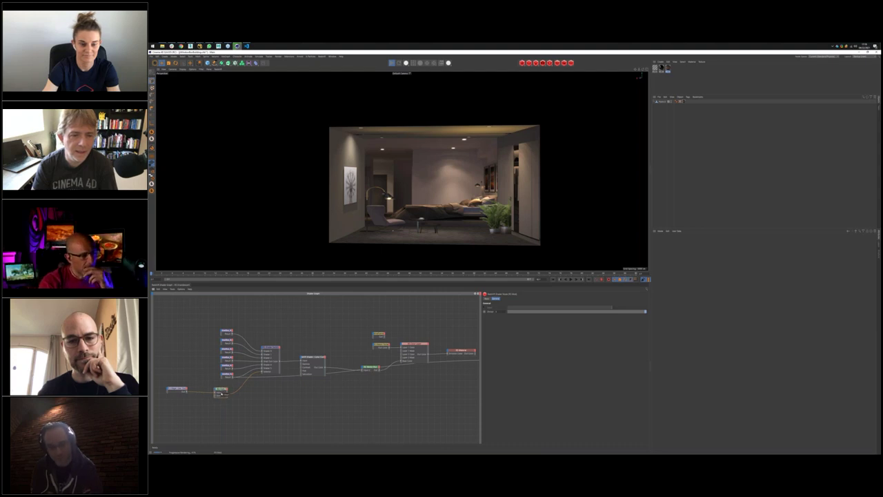
{"action": "left_click", "coordinate": [382, 345]}
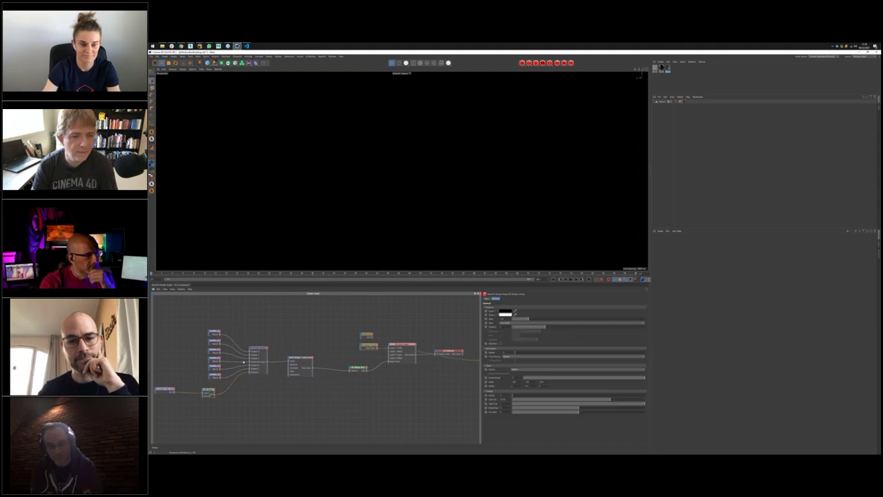
{"action": "left_click", "coordinate": [297, 373]}
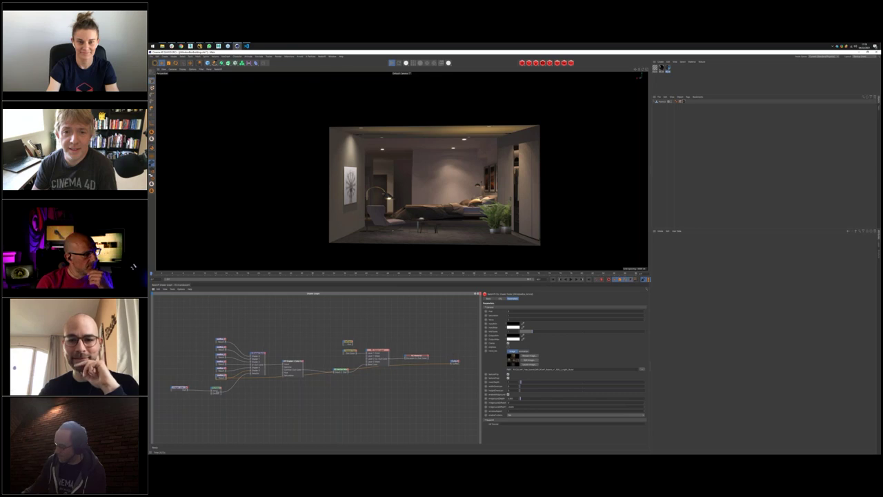
{"action": "middle_click_drag", "start_coordinate": [468, 354], "coordinate": [454, 353]}
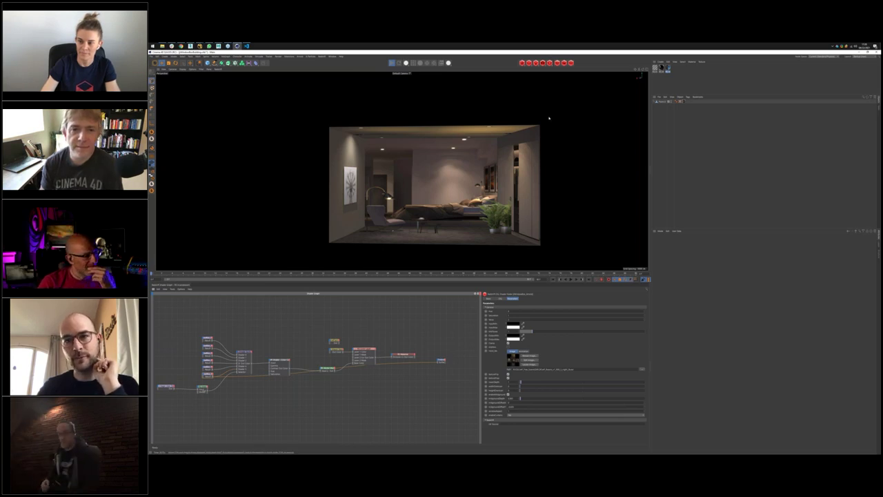
{"action": "mouse_move", "coordinate": [180, 46]}
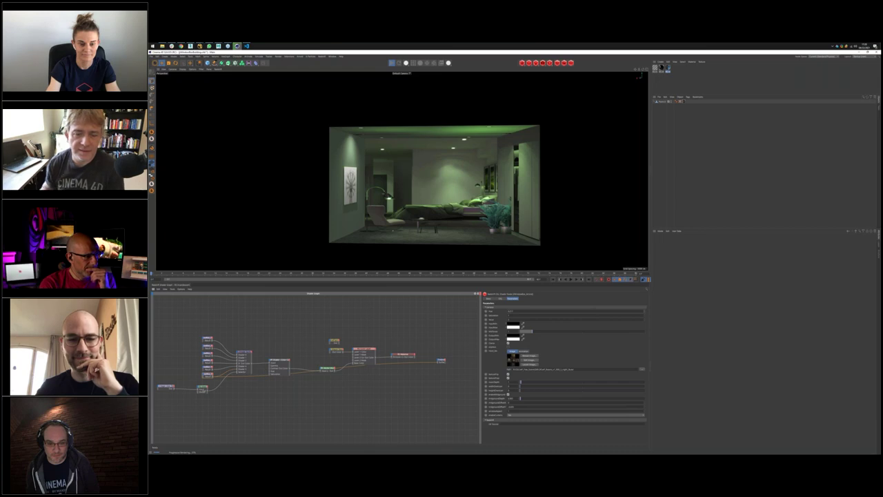
Step: Raise then lower the OSL shader value, leaving a teal-lit bedroom, then switch to File Explorer
{"action": "mouse_move", "coordinate": [527, 331]}
{"action": "left_mouse_down"}
{"action": "mouse_move", "coordinate": [556, 331]}
{"action": "mouse_move", "coordinate": [530, 335]}
{"action": "left_mouse_up"}
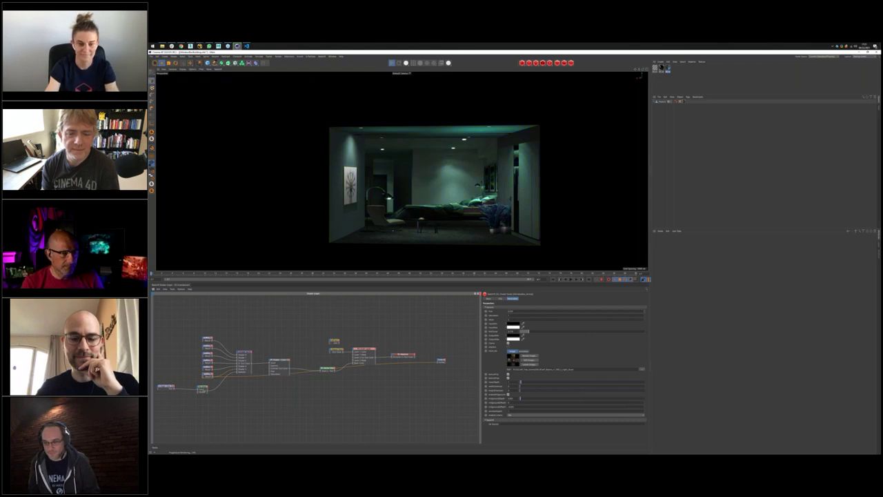
{"action": "left_click", "coordinate": [536, 331]}
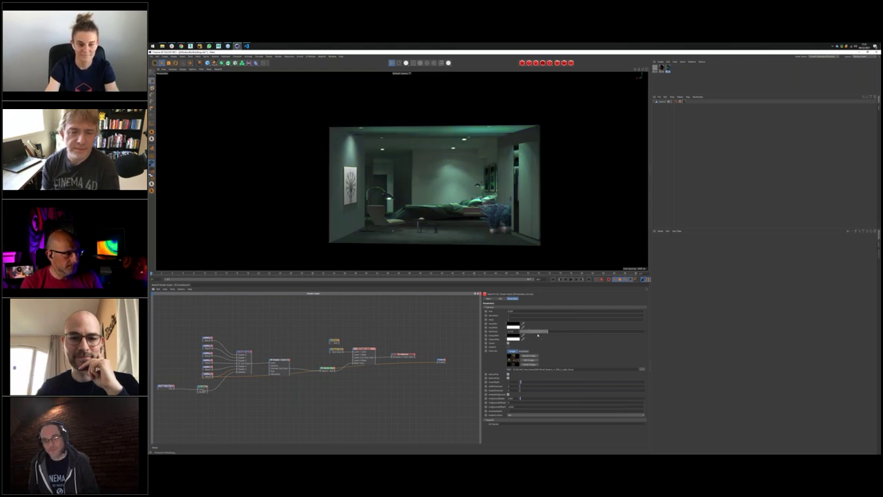
{"action": "left_click_drag", "start_coordinate": [536, 332], "coordinate": [526, 332]}
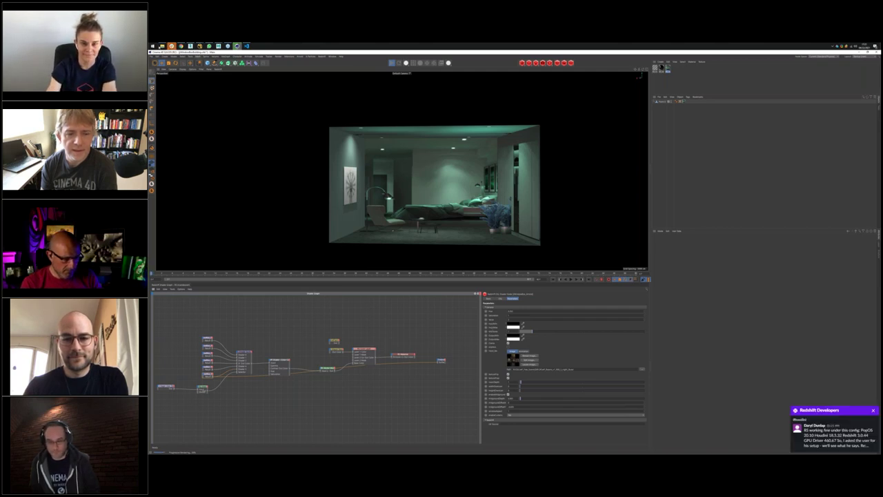
{"action": "key", "text": "alt+Tab"}
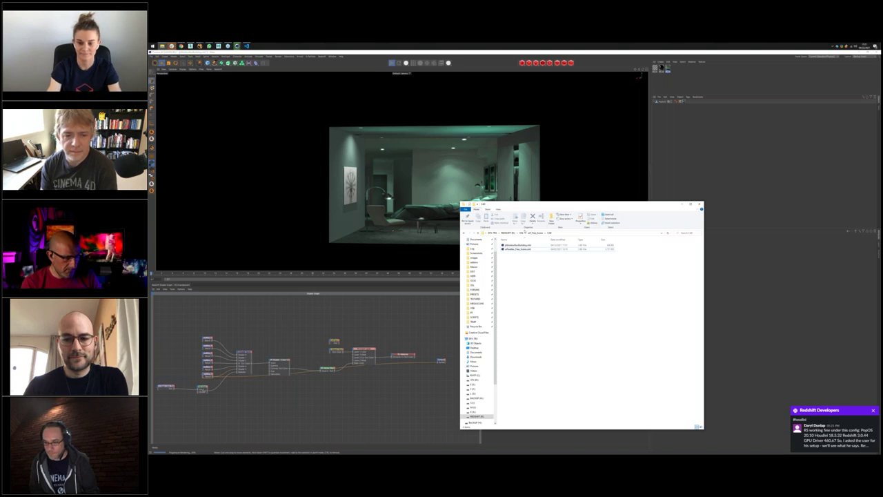
Step: Open C:\Program Files\Autodesk\3ds Max 2022's OSL shader folder in a new window
{"action": "left_click", "coordinate": [521, 233]}
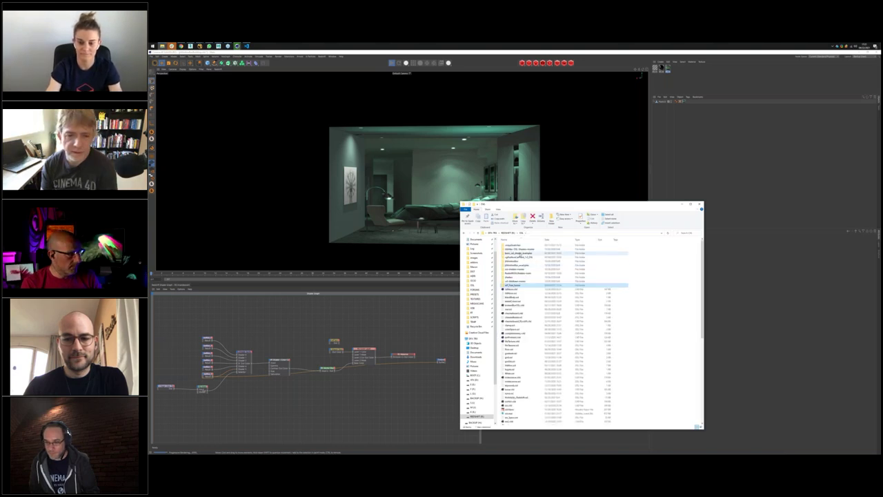
{"action": "double_click", "coordinate": [511, 254]}
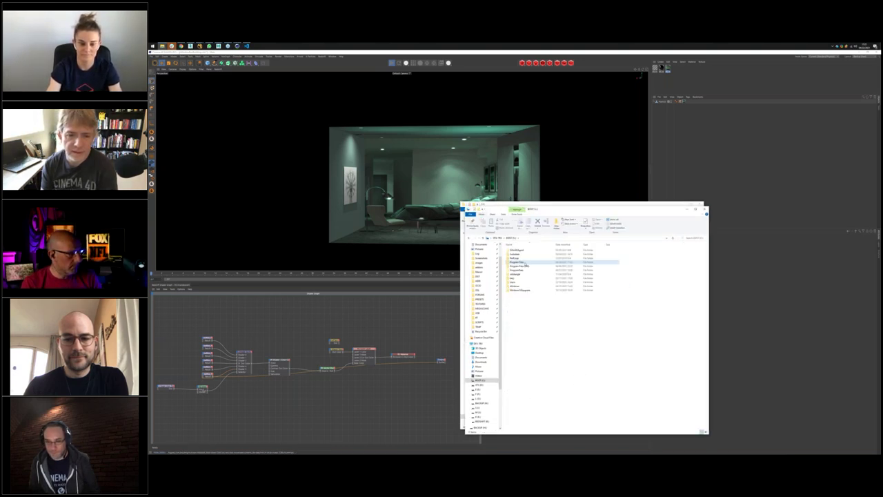
{"action": "double_click", "coordinate": [522, 270]}
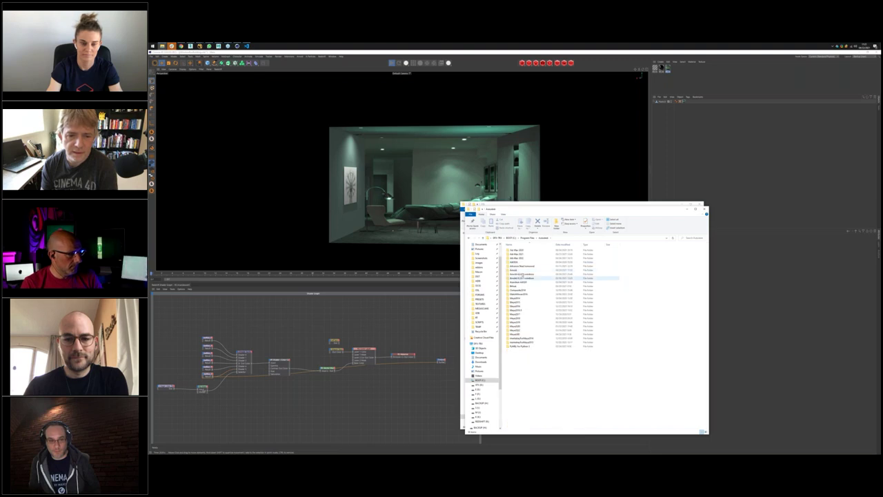
{"action": "double_click", "coordinate": [521, 258]}
{"action": "key", "text": "BackSpace"}
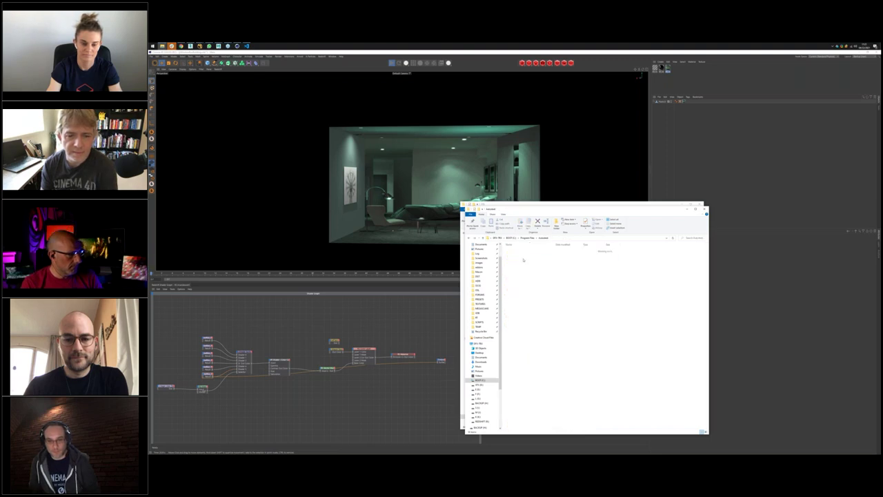
{"action": "double_click", "coordinate": [522, 254]}
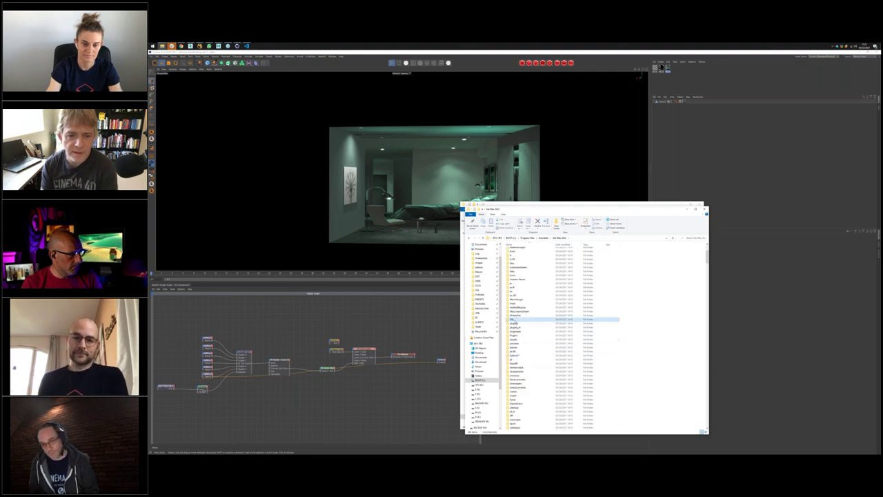
{"action": "double_click", "coordinate": [514, 321]}
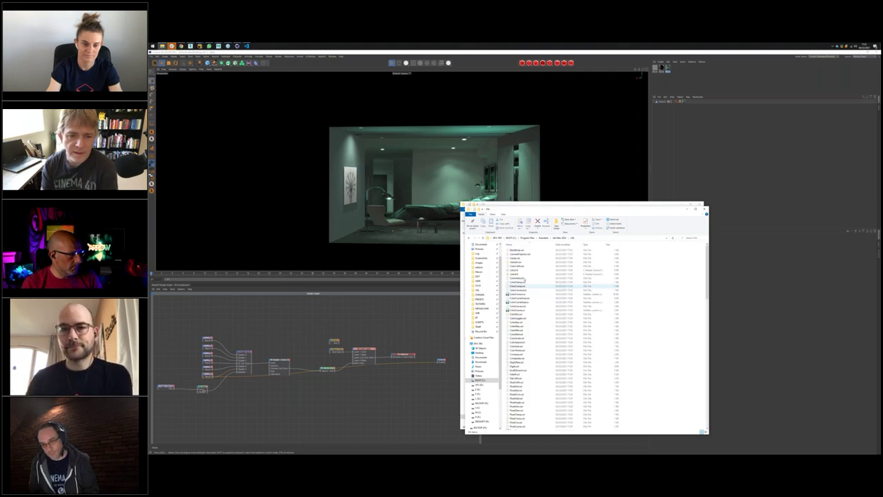
Step: Scroll through the 3ds Max 2022 .osl shader files, then close that window
{"action": "scroll", "coordinate": [628, 307], "scroll_direction": "down", "scroll_amount": 10}
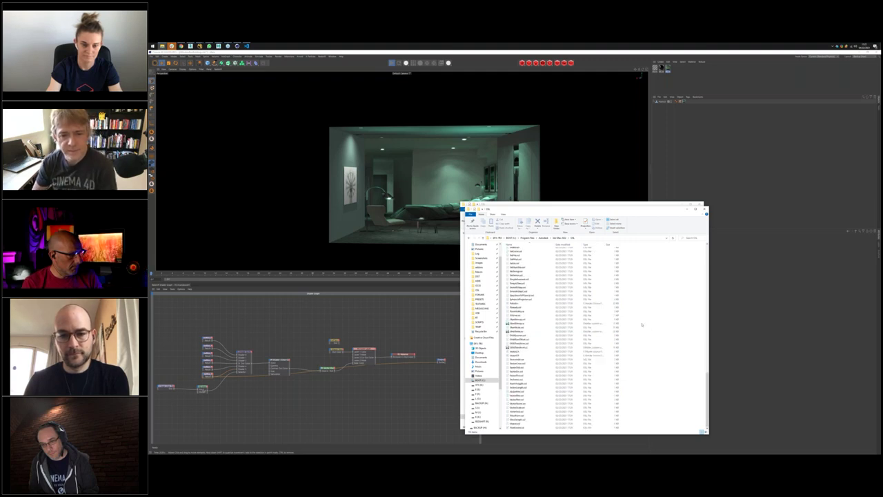
{"action": "scroll", "coordinate": [642, 325], "scroll_direction": "up", "scroll_amount": 10}
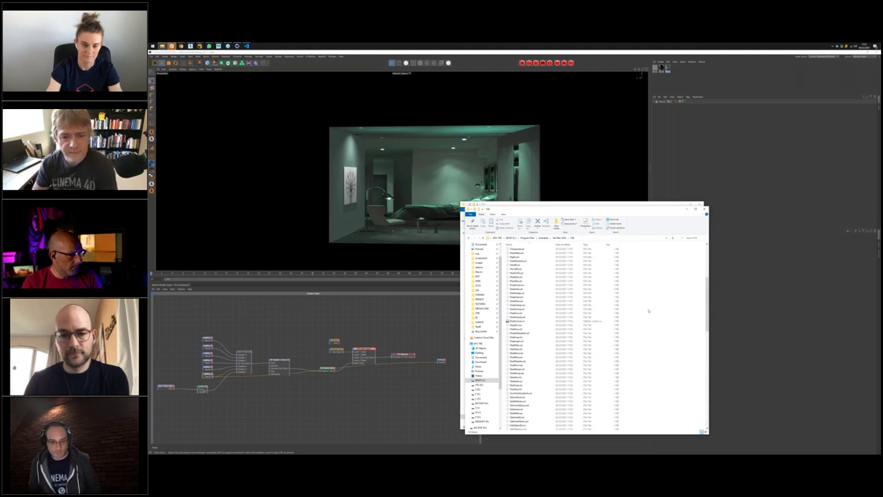
{"action": "scroll", "coordinate": [707, 345], "scroll_direction": "up", "scroll_amount": 10}
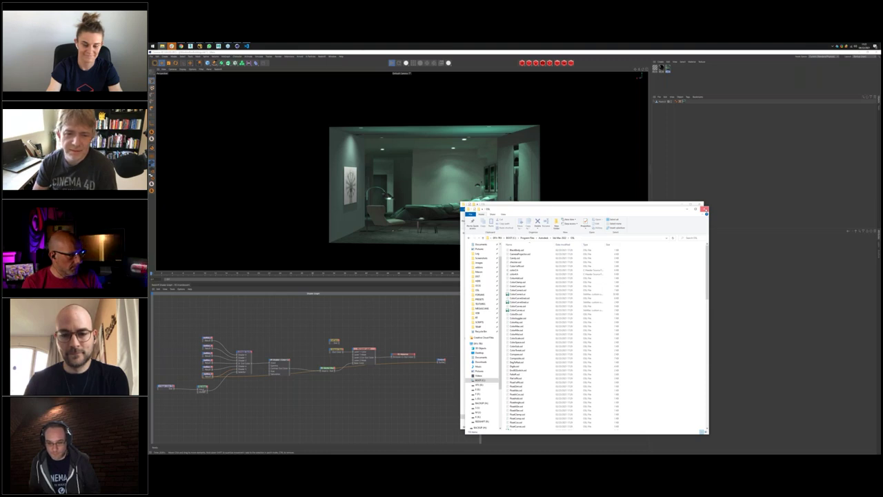
{"action": "left_click", "coordinate": [705, 207]}
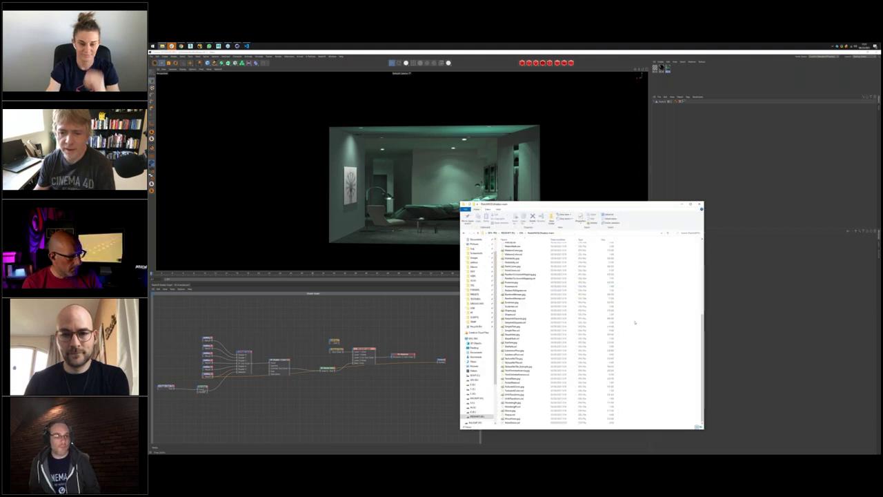
Step: Check the folder path, move up to the OSL folder, and open the Redshift OSL shaders folder
{"action": "left_click", "coordinate": [566, 233]}
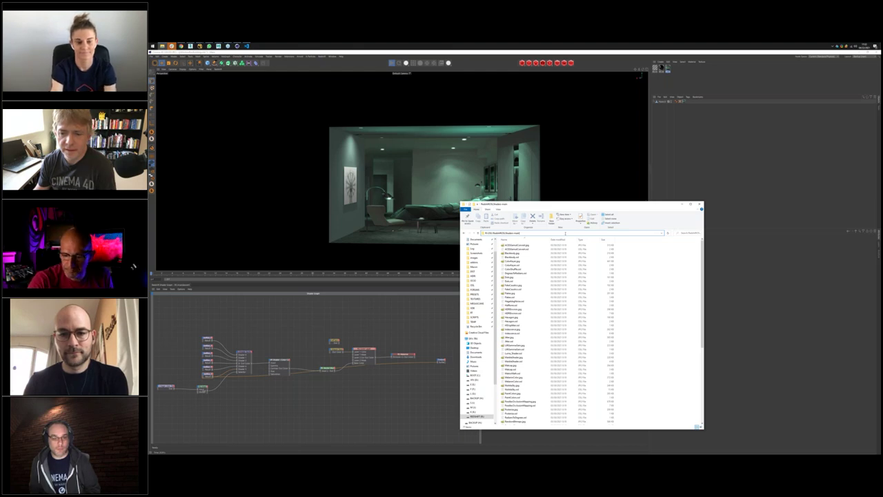
{"action": "left_click", "coordinate": [642, 295]}
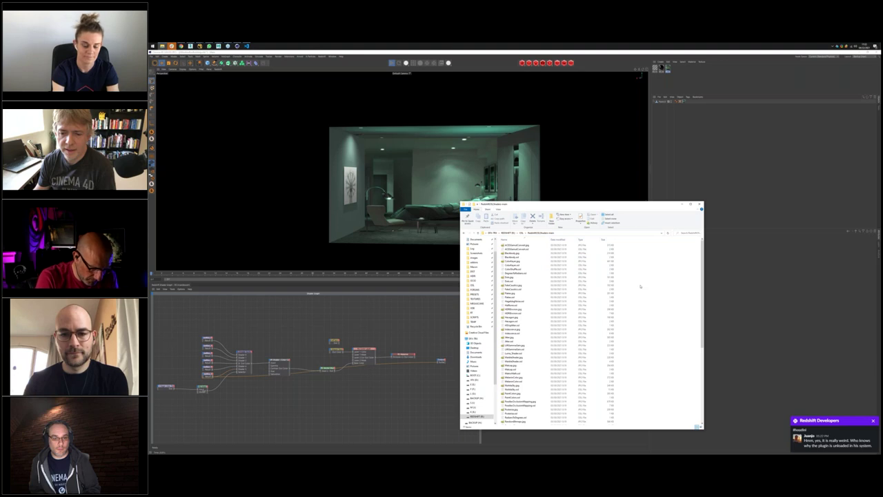
{"action": "key", "text": "alt+Up"}
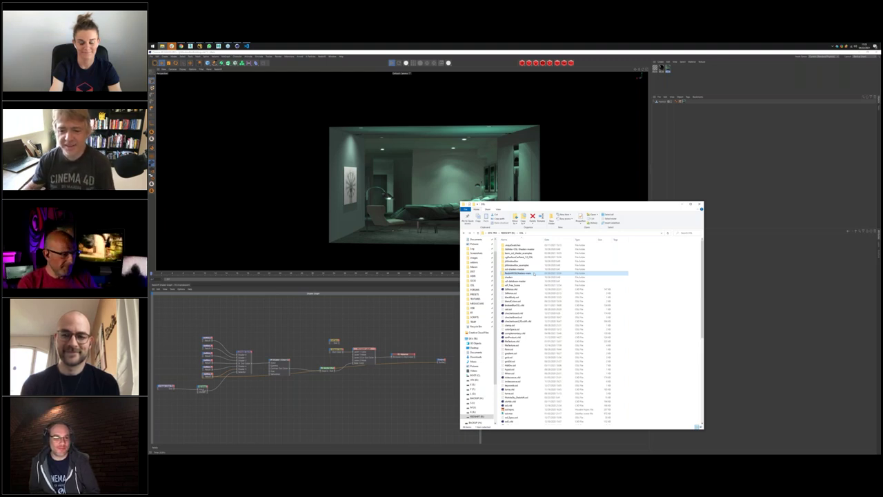
{"action": "double_click", "coordinate": [534, 274]}
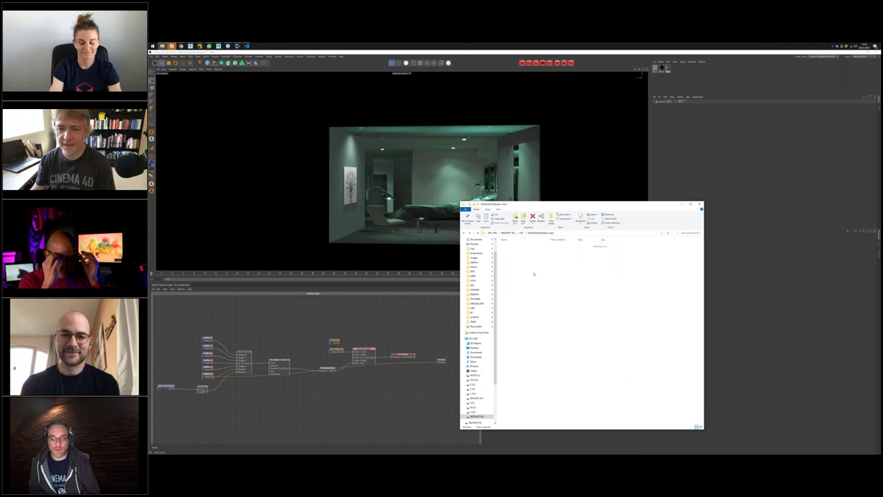
Step: Browse the OSL specification to the page 28 predefined geometric spaces table, then minimize the PDF
{"action": "scroll", "coordinate": [545, 262], "scroll_direction": "down", "scroll_amount": 10}
{"action": "scroll", "coordinate": [697, 247], "scroll_direction": "down", "scroll_amount": 5}
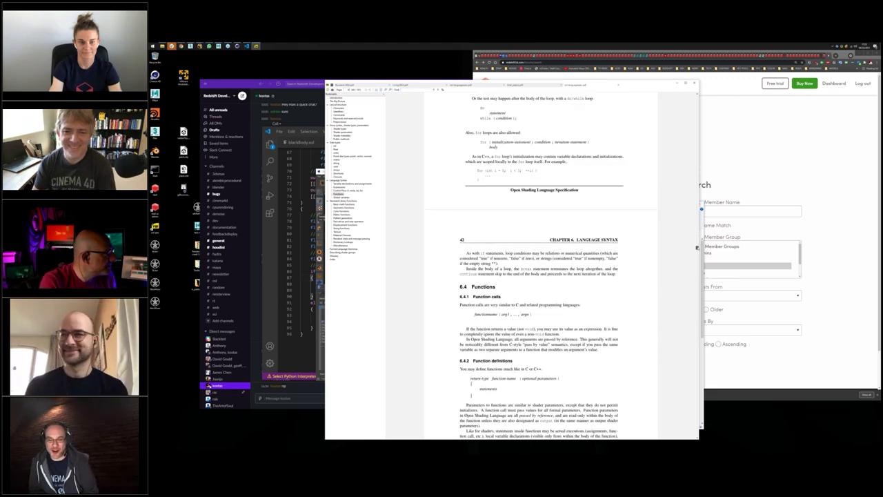
{"action": "scroll", "coordinate": [697, 246], "scroll_direction": "down", "scroll_amount": 4}
{"action": "left_click_drag", "start_coordinate": [697, 247], "coordinate": [697, 243]}
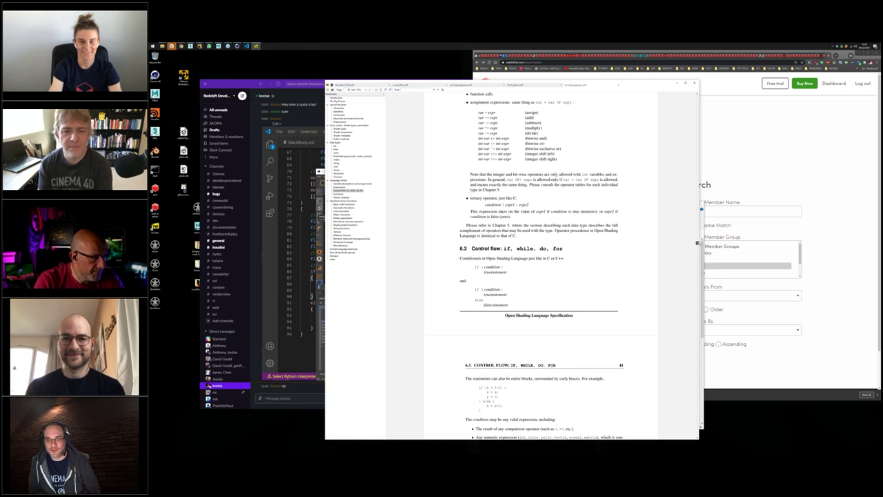
{"action": "scroll", "coordinate": [541, 262], "scroll_direction": "up", "scroll_amount": 2}
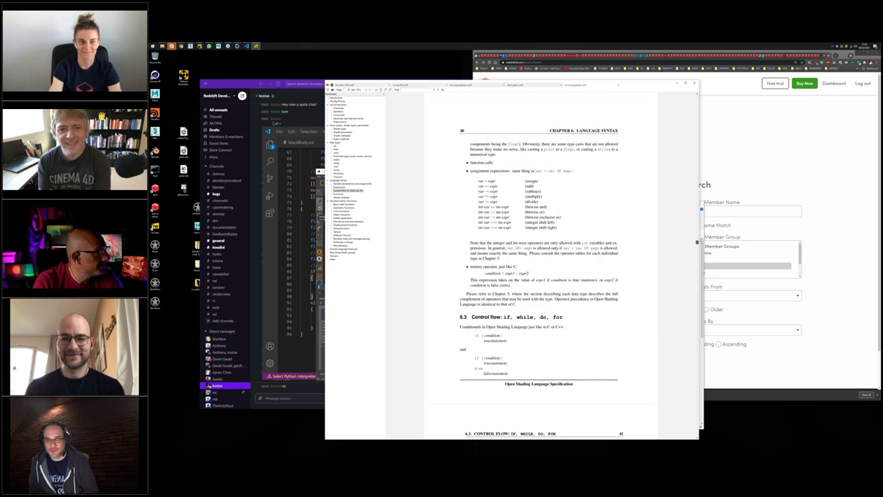
{"action": "scroll", "coordinate": [541, 262], "scroll_direction": "up", "scroll_amount": 10}
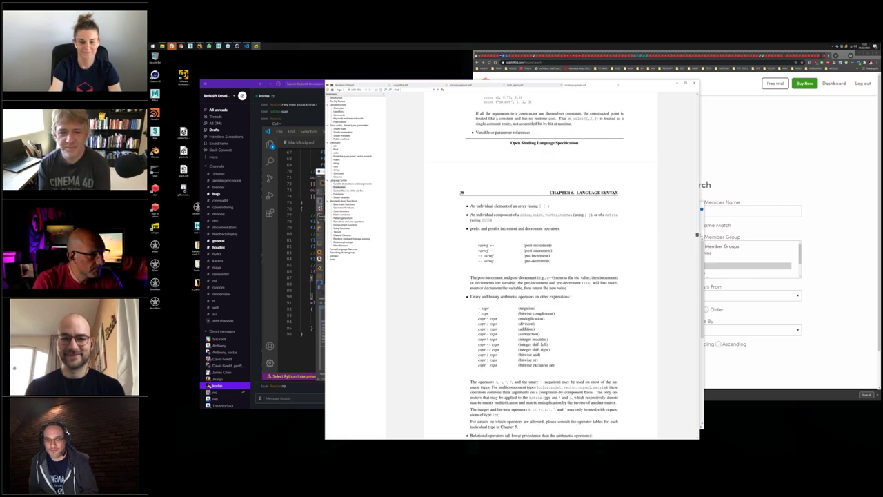
{"action": "scroll", "coordinate": [541, 262], "scroll_direction": "up", "scroll_amount": 15}
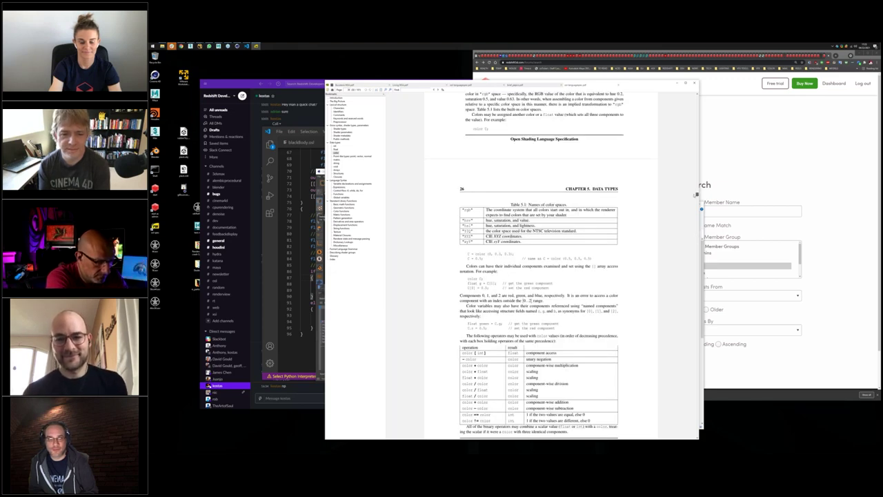
{"action": "left_click_drag", "start_coordinate": [696, 195], "coordinate": [697, 181]}
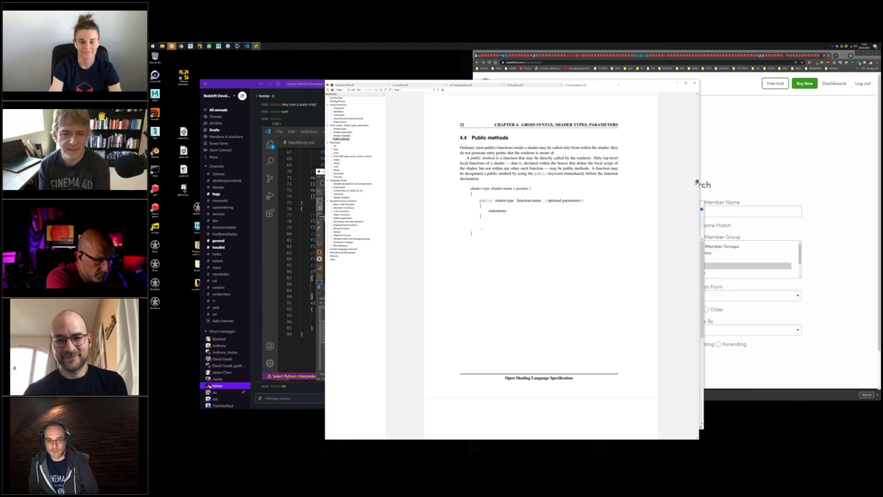
{"action": "left_click_drag", "start_coordinate": [697, 183], "coordinate": [696, 202]}
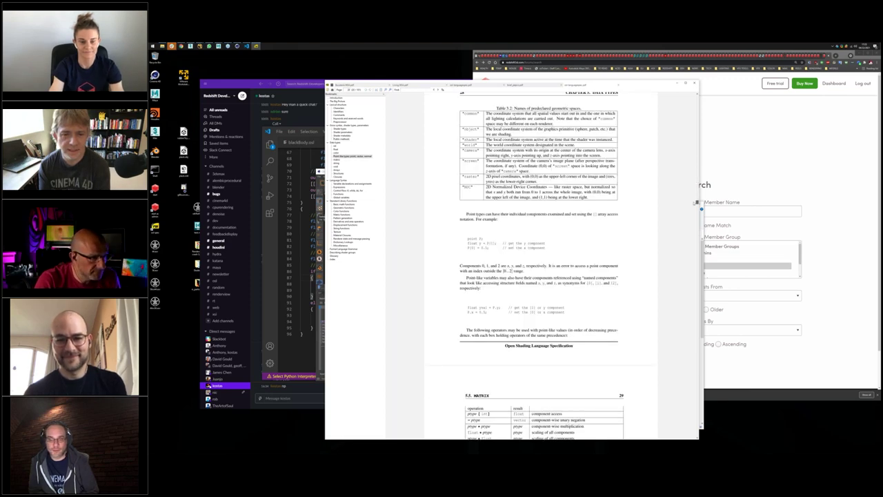
{"action": "scroll", "coordinate": [683, 193], "scroll_direction": "up", "scroll_amount": 1}
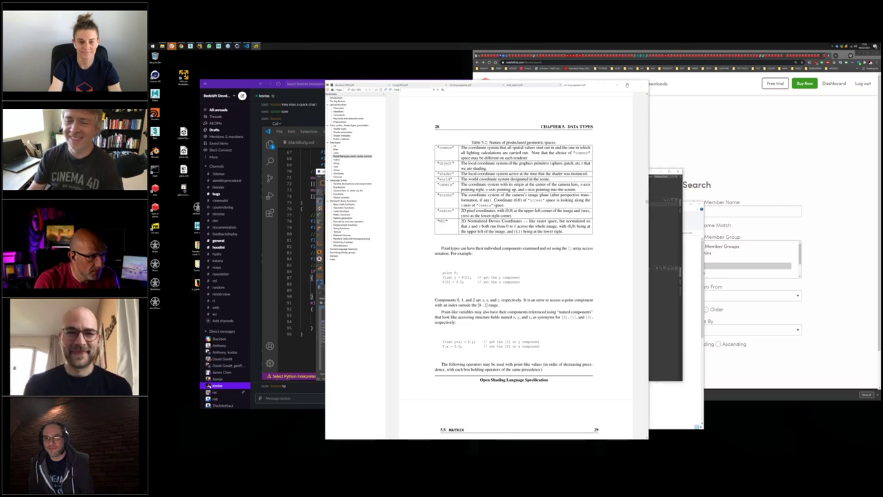
{"action": "left_click", "coordinate": [626, 83]}
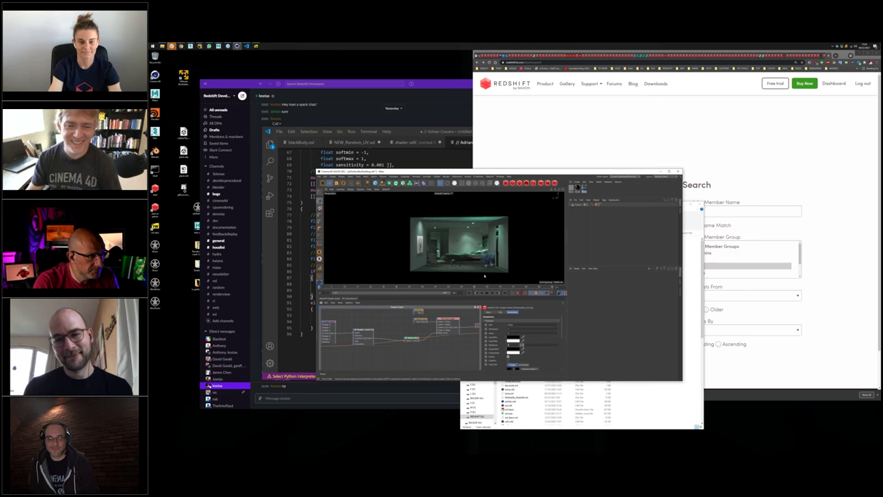
Step: Rearrange the nodes in the Redshift Shader Graph
{"action": "middle_click_drag", "start_coordinate": [428, 324], "coordinate": [452, 318]}
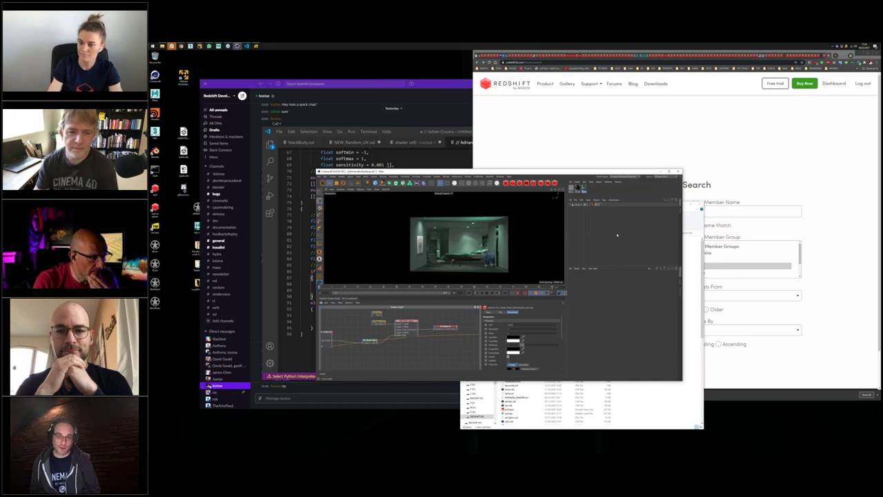
Step: Bring the shader file folder window back in front of Cinema 4D
{"action": "left_click", "coordinate": [692, 219]}
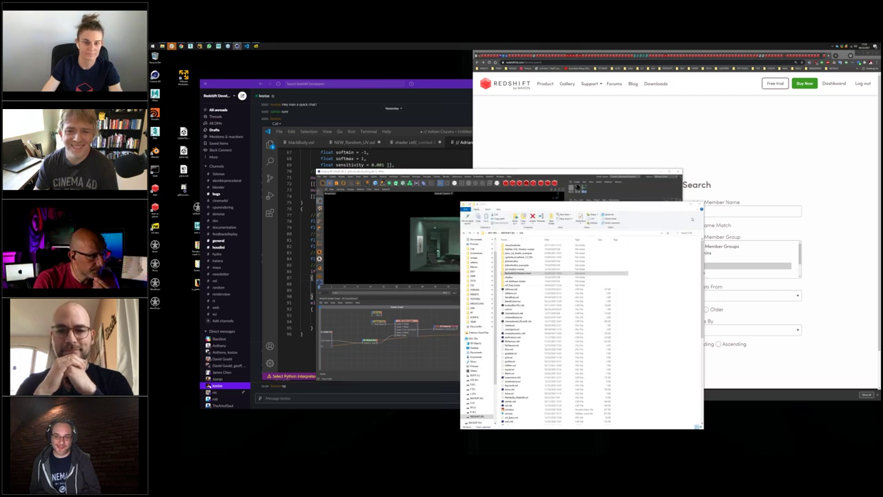
Step: Minimize the shader folder, maximize Cinema 4D, and switch to the Maxon Training YouTube tab
{"action": "left_click", "coordinate": [676, 205]}
{"action": "left_click", "coordinate": [668, 171]}
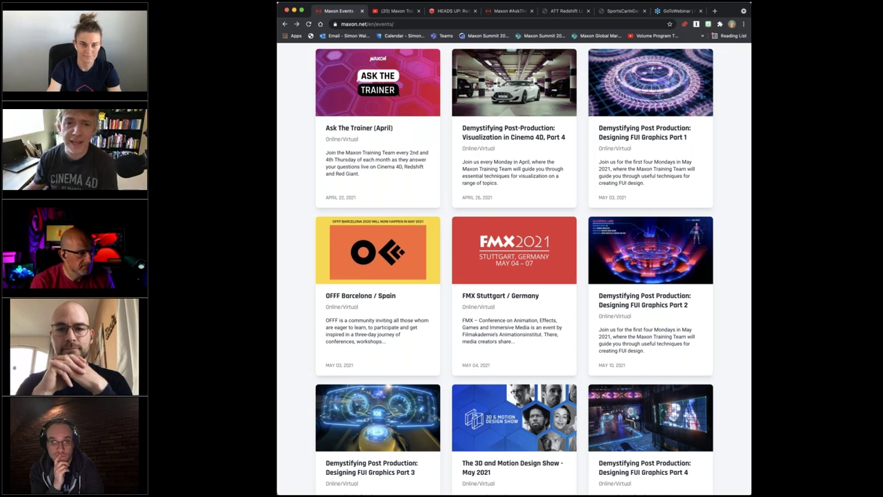
{"action": "left_click", "coordinate": [407, 11]}
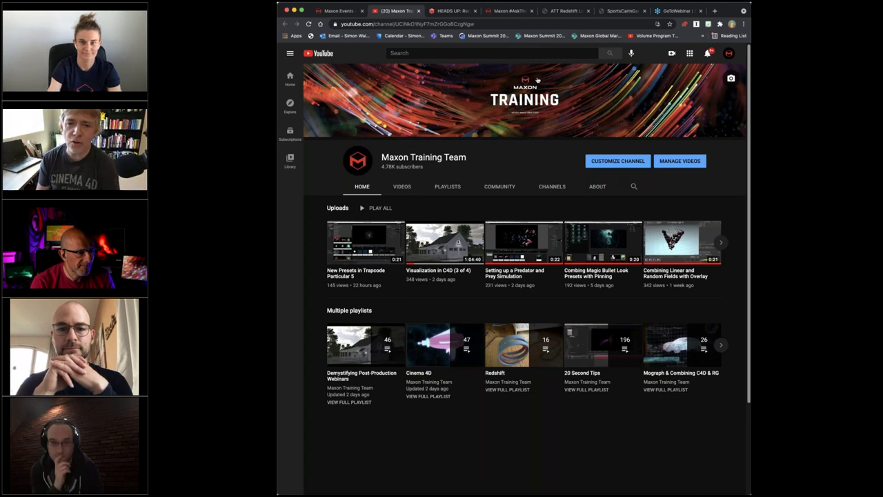